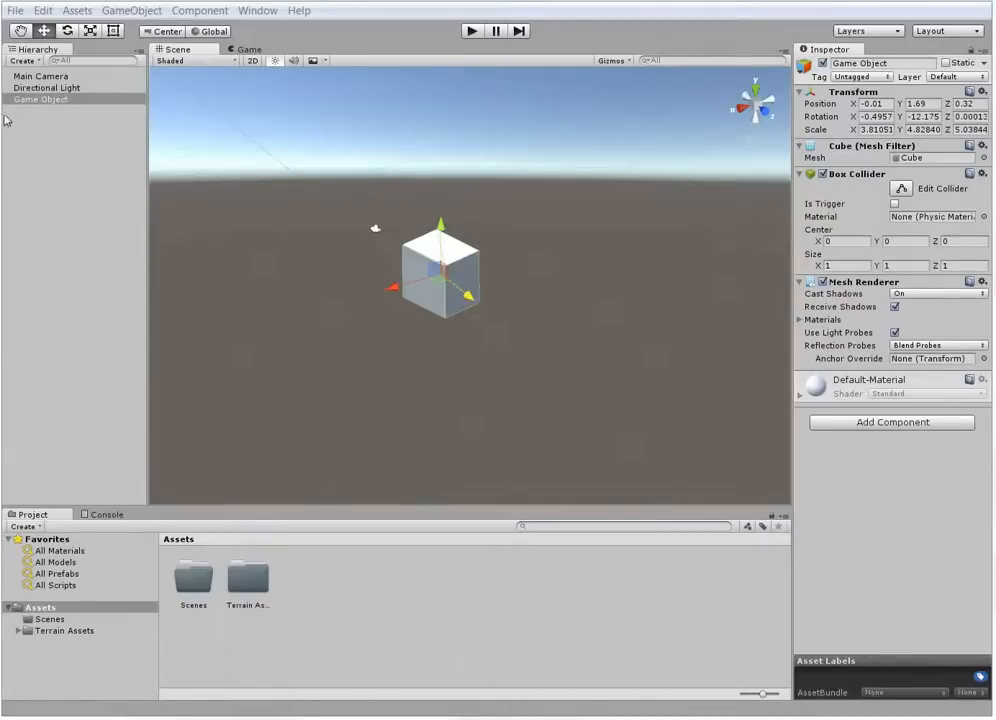
# Delete the cube named Game Object from the scene
pyautogui.rightClick(45, 101)
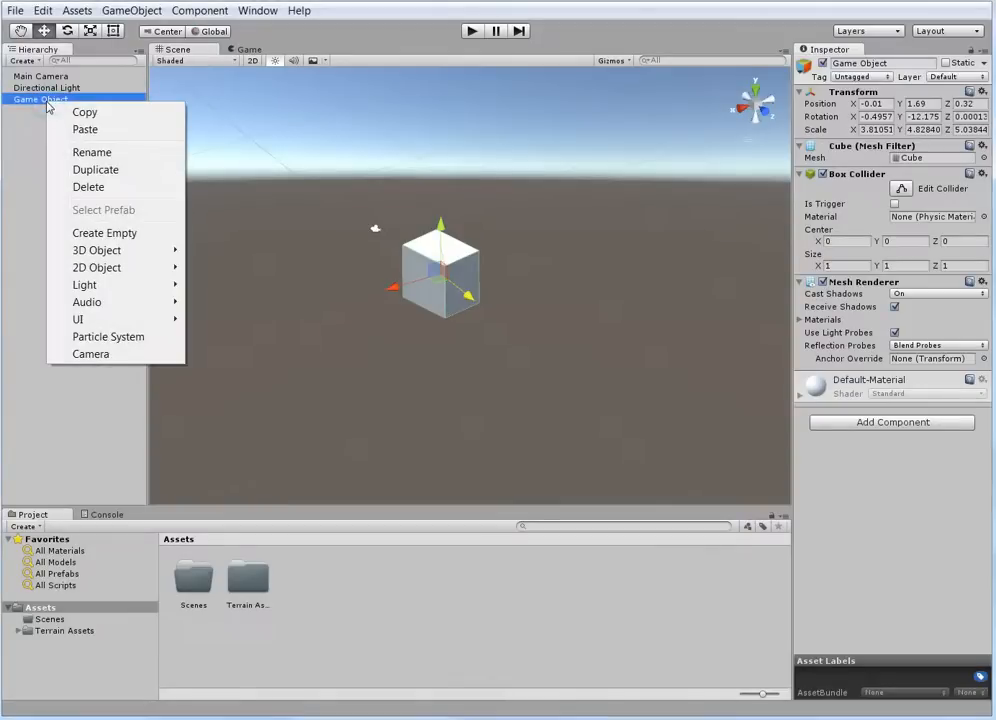
pyautogui.click(96, 189)
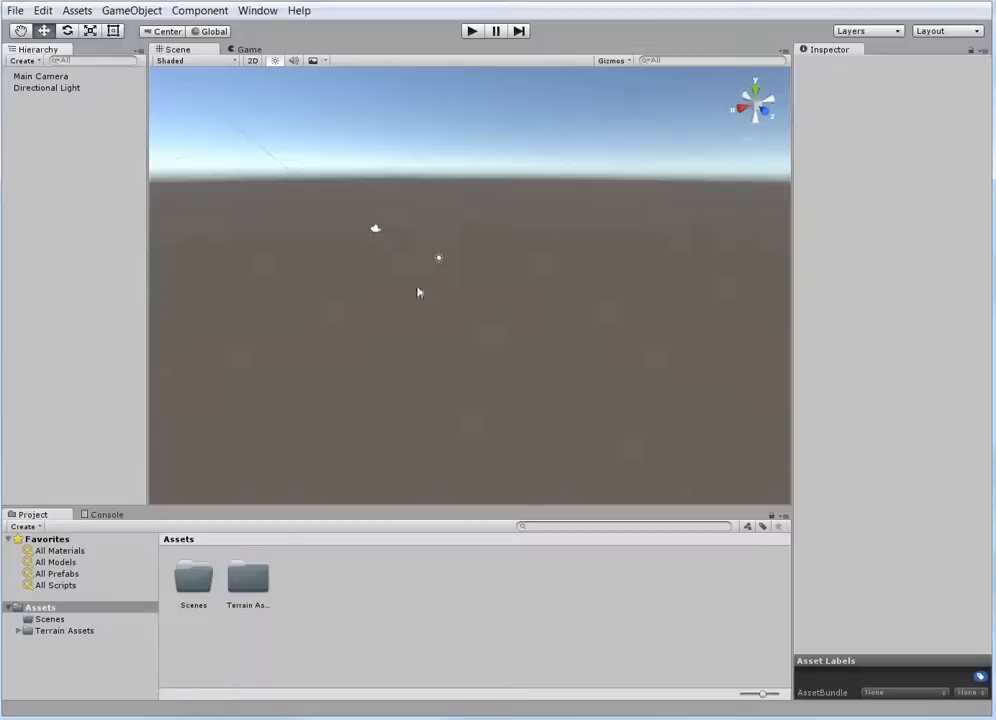
pyautogui.click(16, 12)
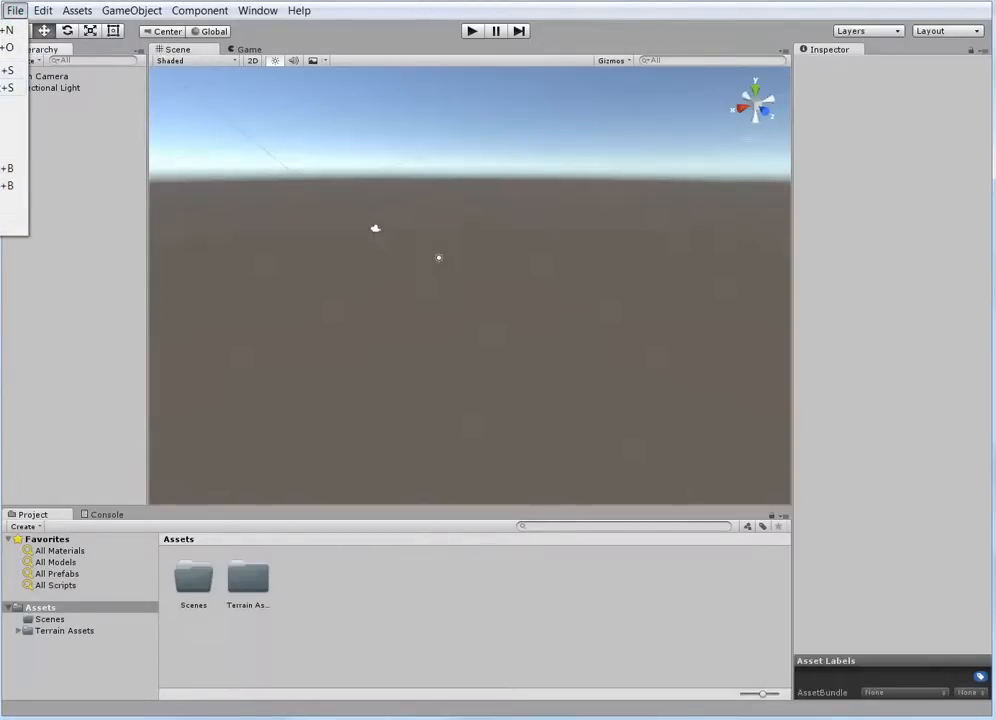
pyautogui.click(8, 71)
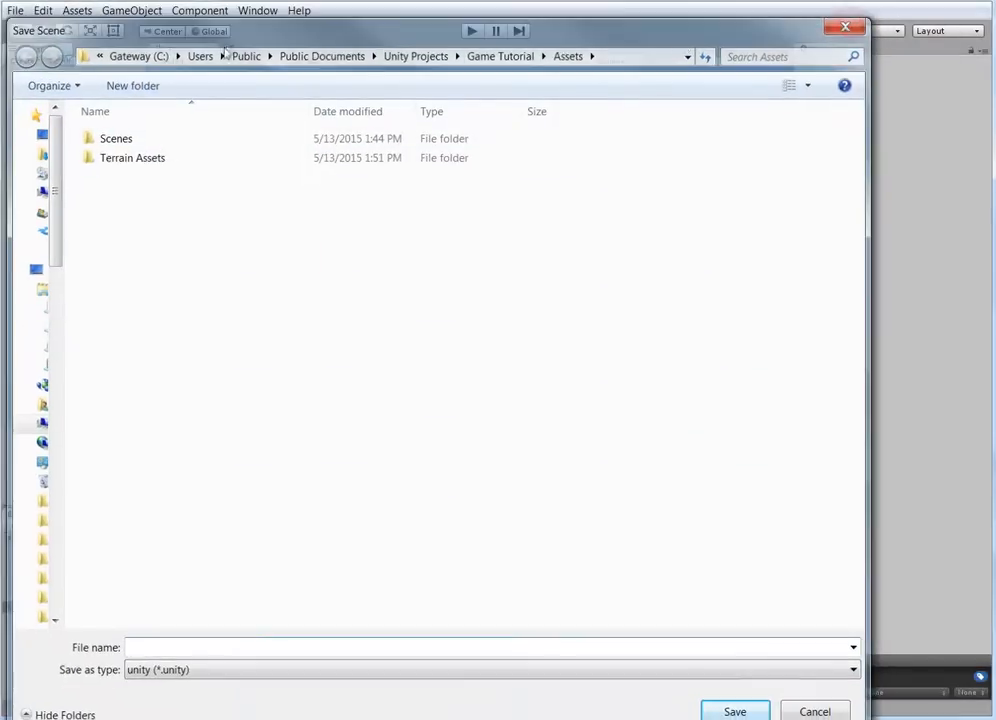
pyautogui.click(848, 26)
# Save the scene under the name Terrain inside the project's Scenes folder
pyautogui.click(16, 11)
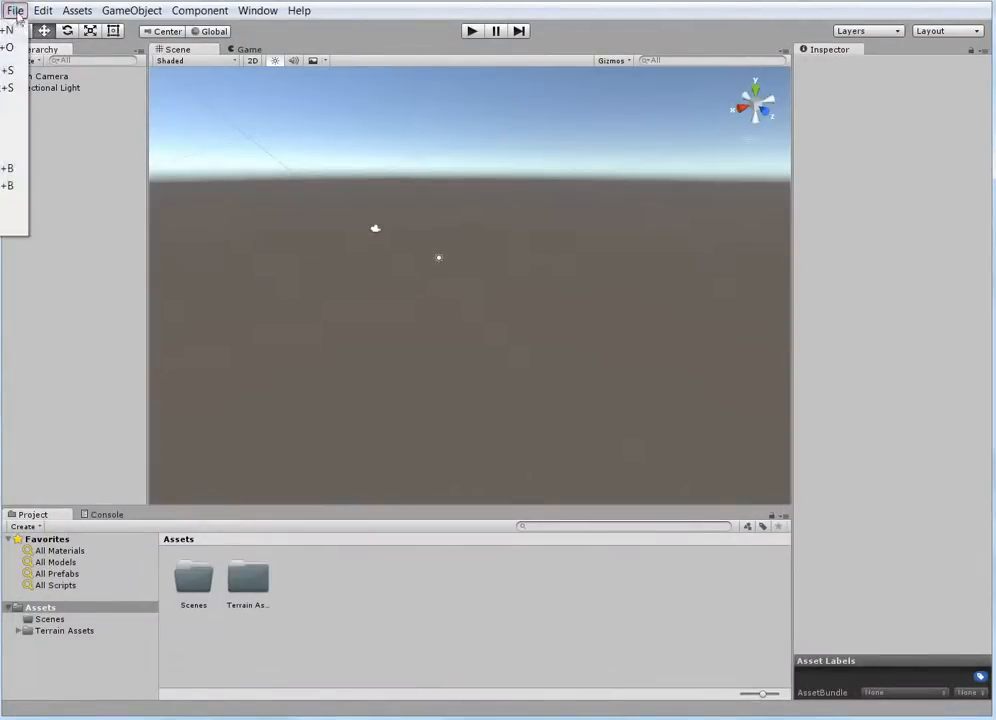
pyautogui.click(8, 88)
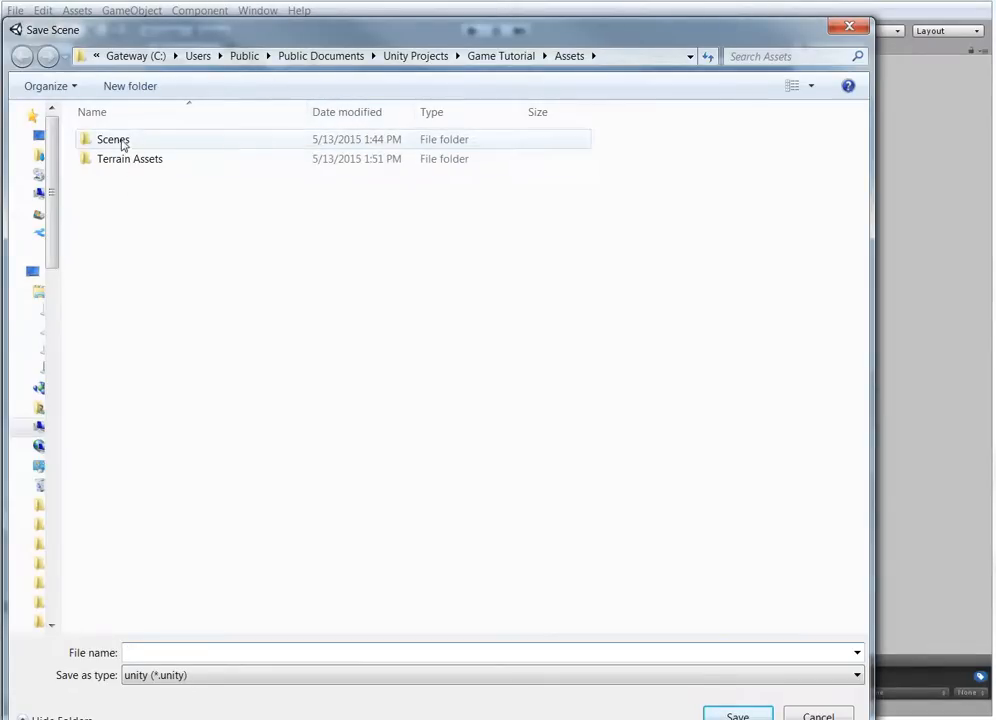
pyautogui.doubleClick(122, 145)
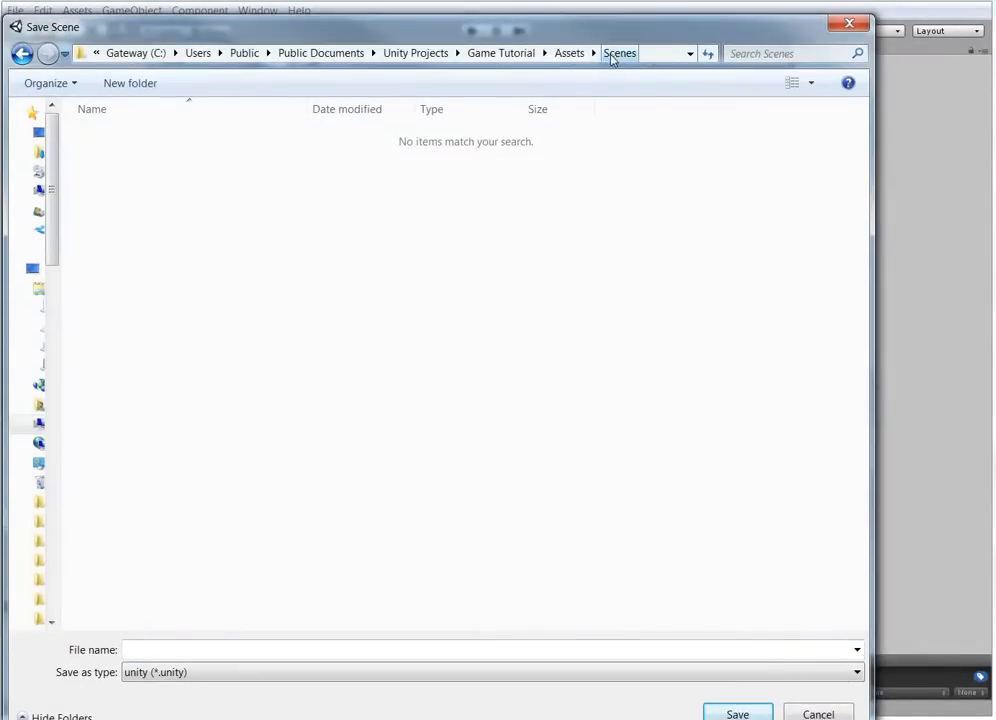
pyautogui.click(145, 650)
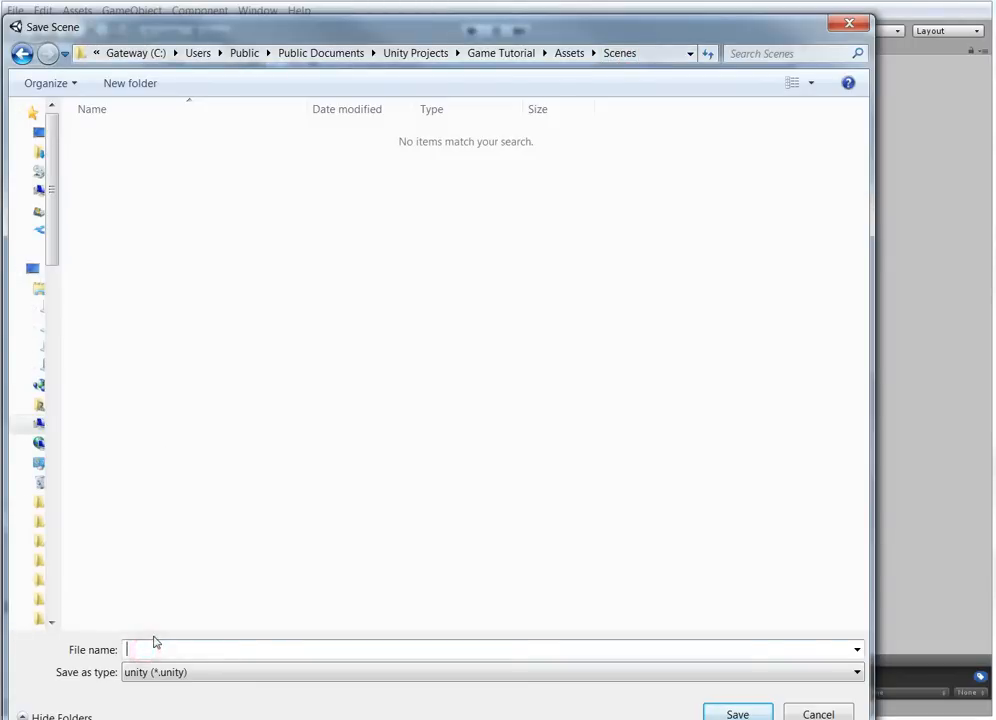
pyautogui.write('Terrain')
pyautogui.press('Return')
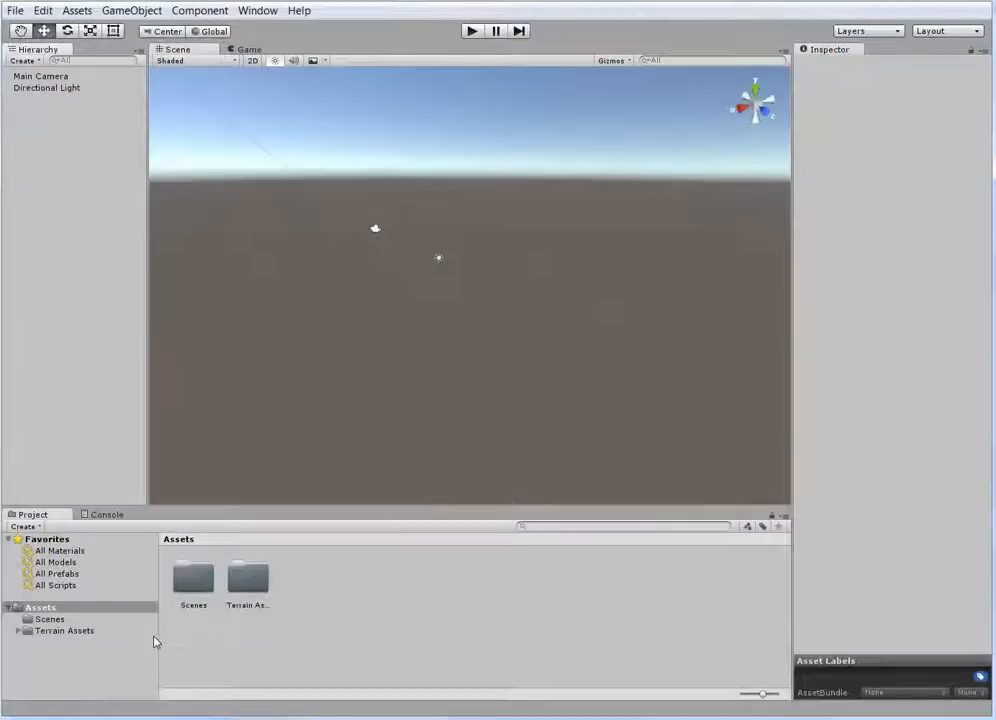
# Show the contents of the Scenes folder in the project assets and save the current scene again
pyautogui.click(42, 621)
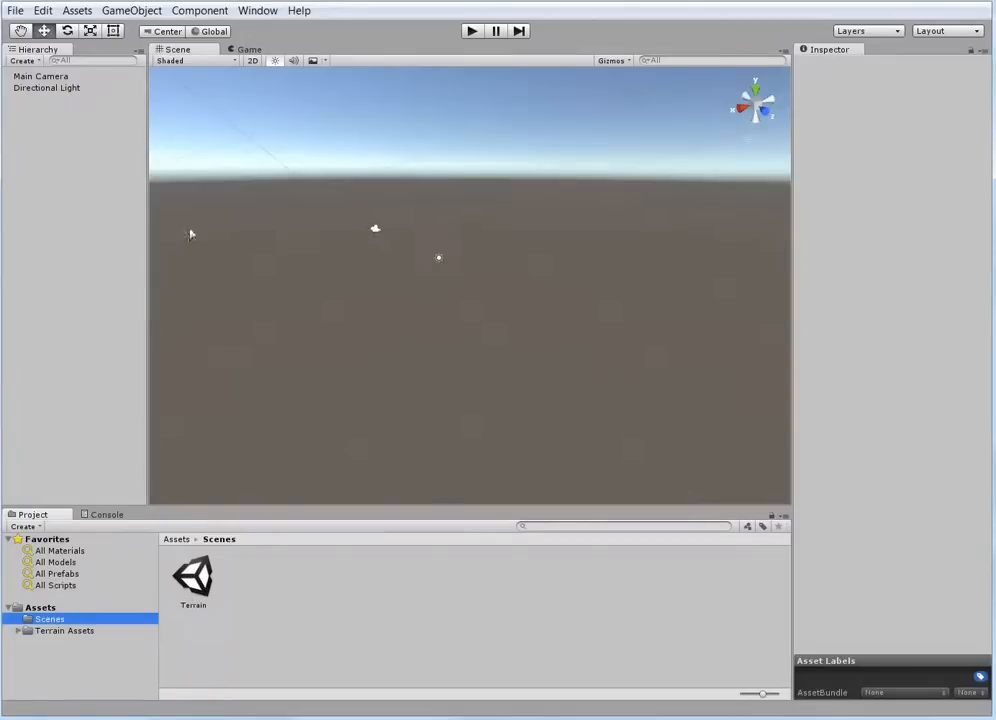
pyautogui.click(15, 11)
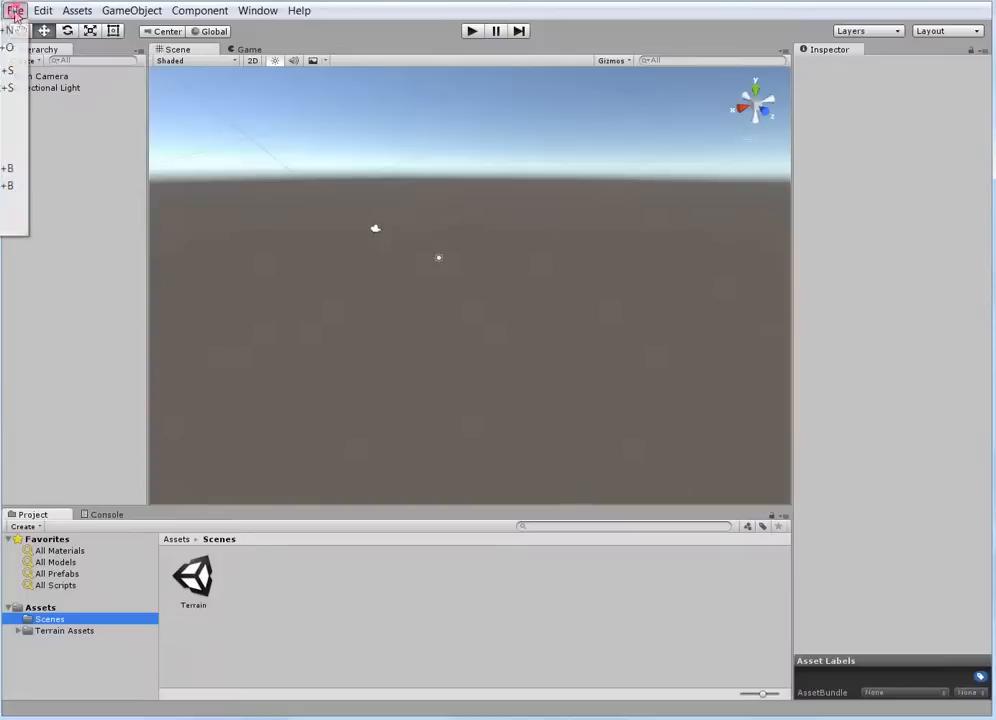
pyautogui.click(6, 70)
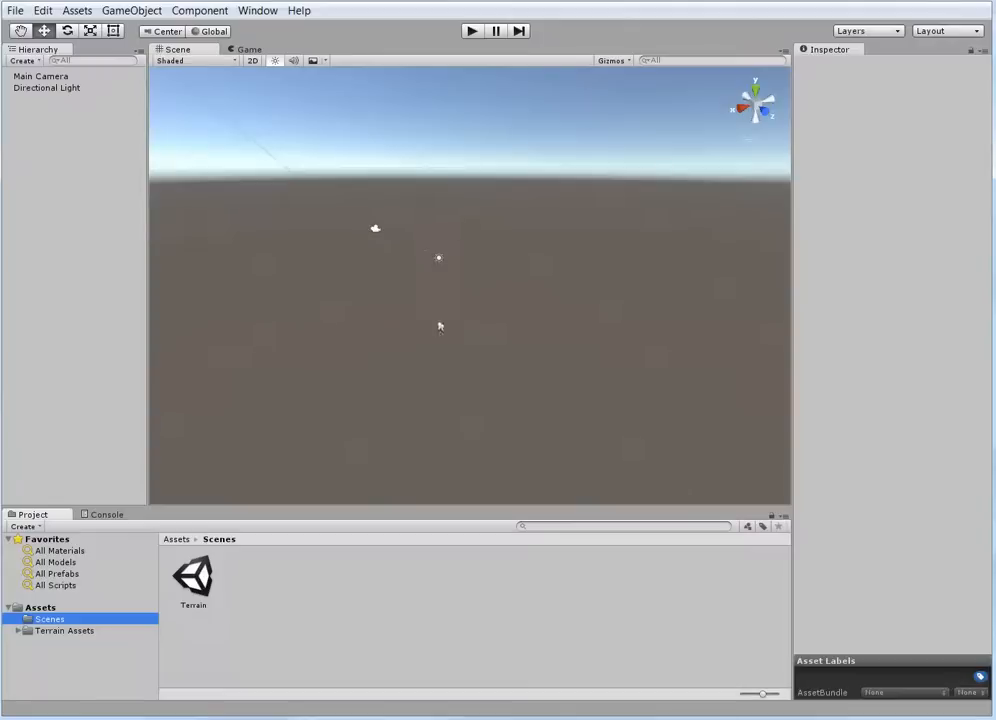
# Add a 3D Terrain object to the scene
pyautogui.scroll(4, 439, 320)
pyautogui.scroll(-1, 522, 227)
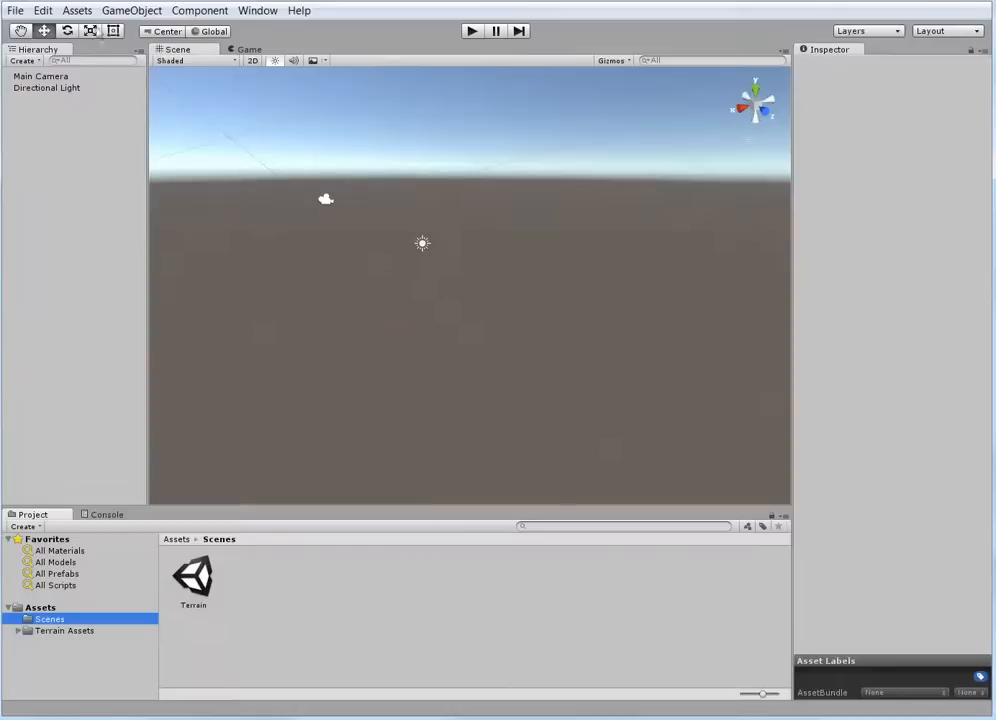
pyautogui.click(131, 12)
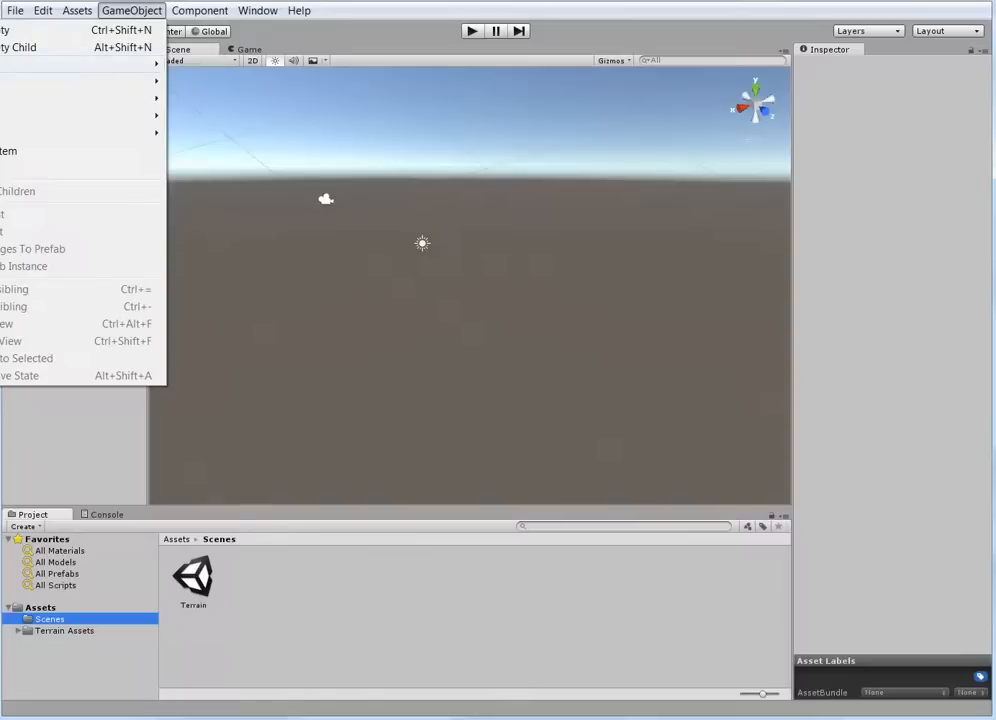
pyautogui.moveTo(30, 64)
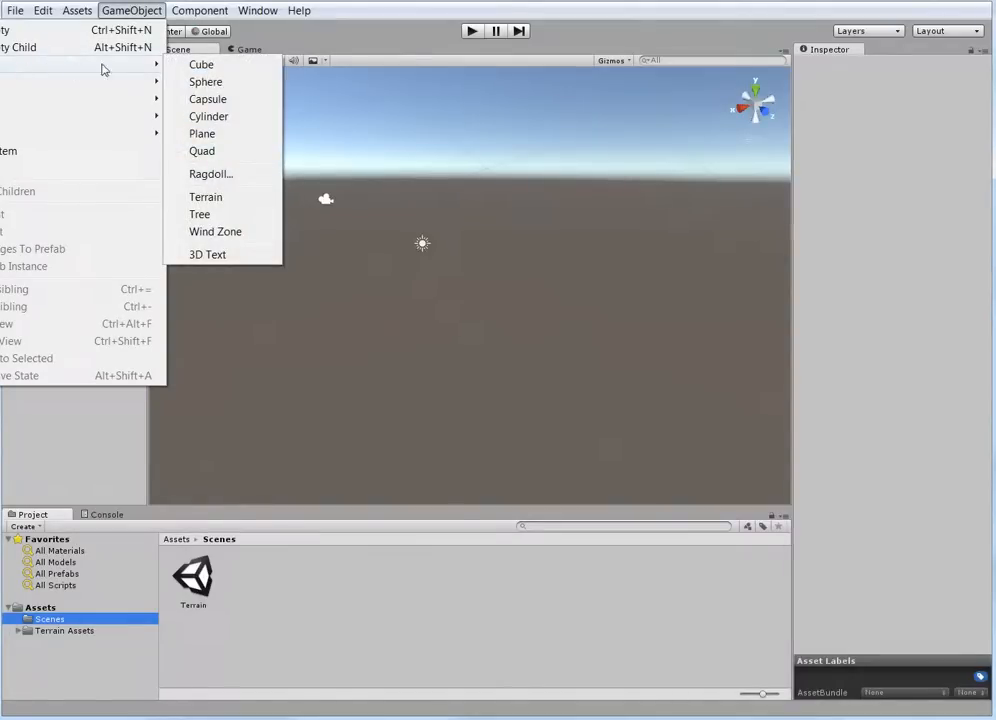
pyautogui.click(207, 197)
pyautogui.scroll(-20, 449, 302)
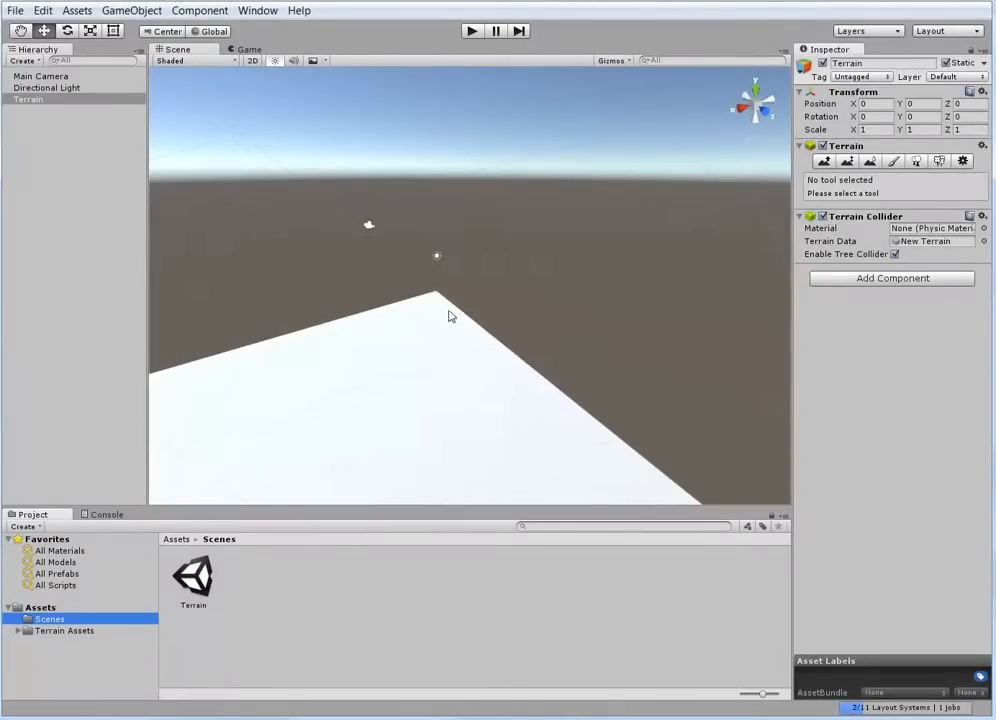
pyautogui.scroll(-12, 429, 387)
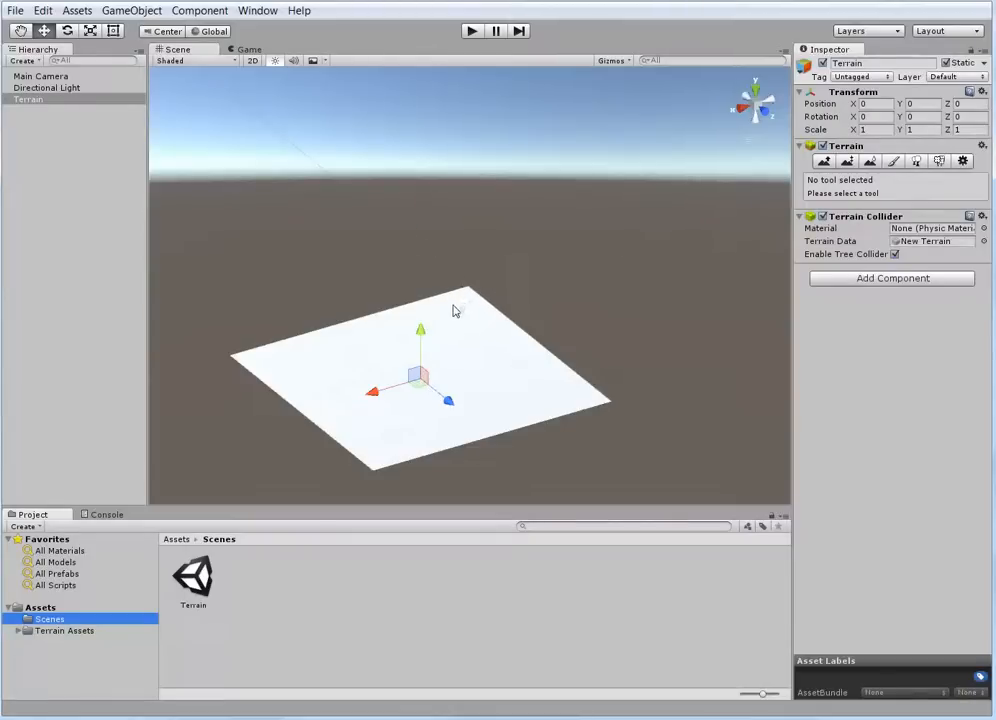
# Set the terrain's width and length to 200 each in its resolution settings
pyautogui.scroll(5, 453, 309)
pyautogui.scroll(2, 500, 285)
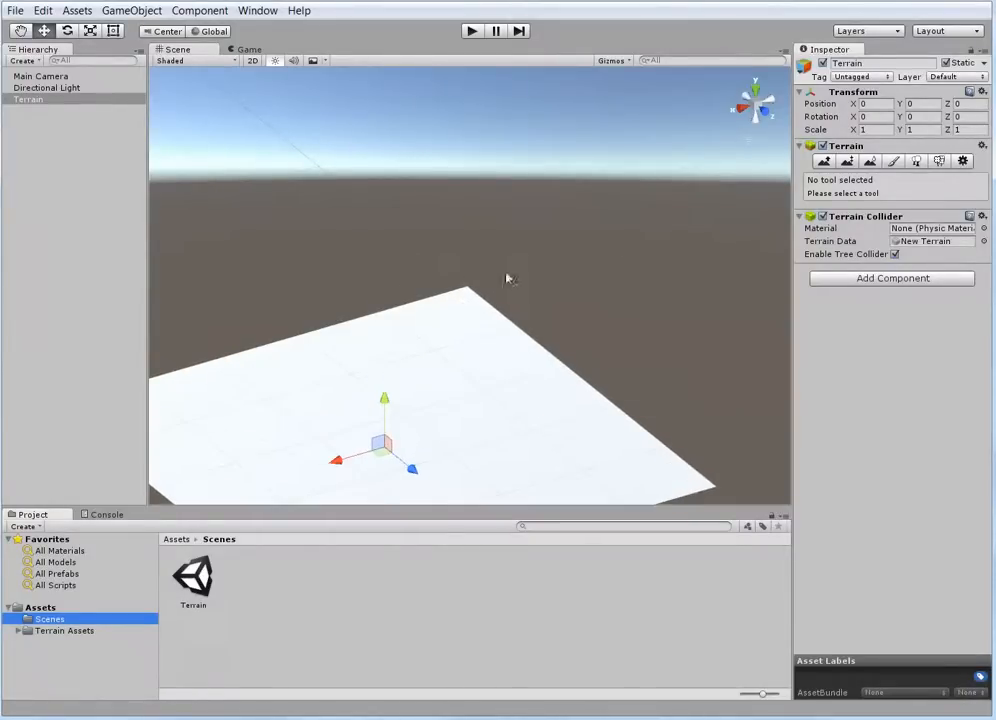
pyautogui.scroll(-3, 416, 360)
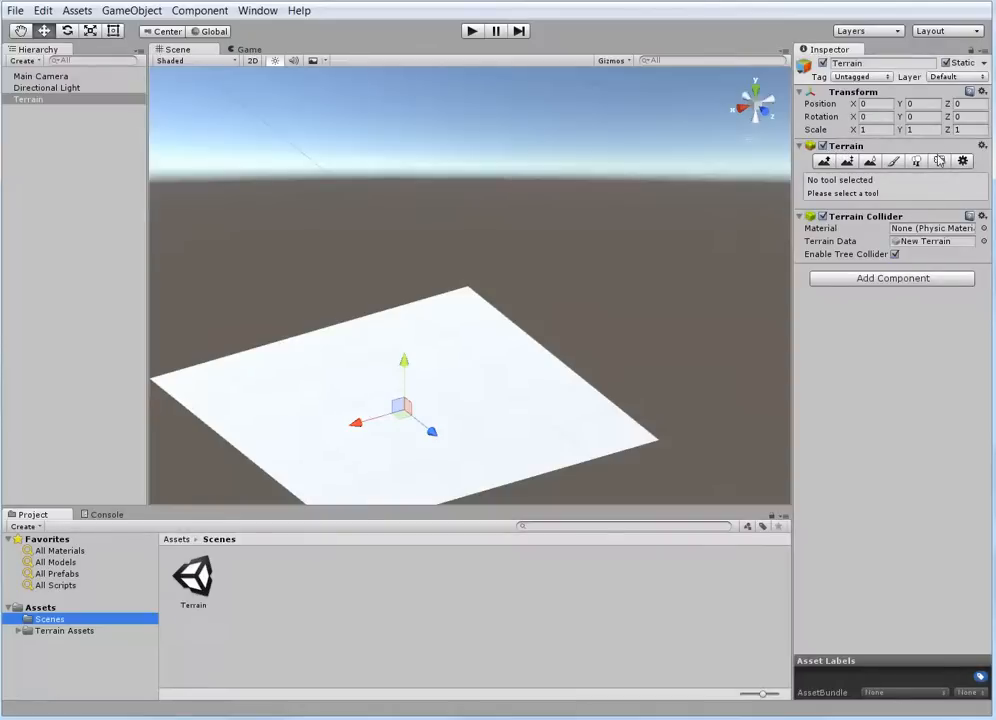
pyautogui.click(965, 162)
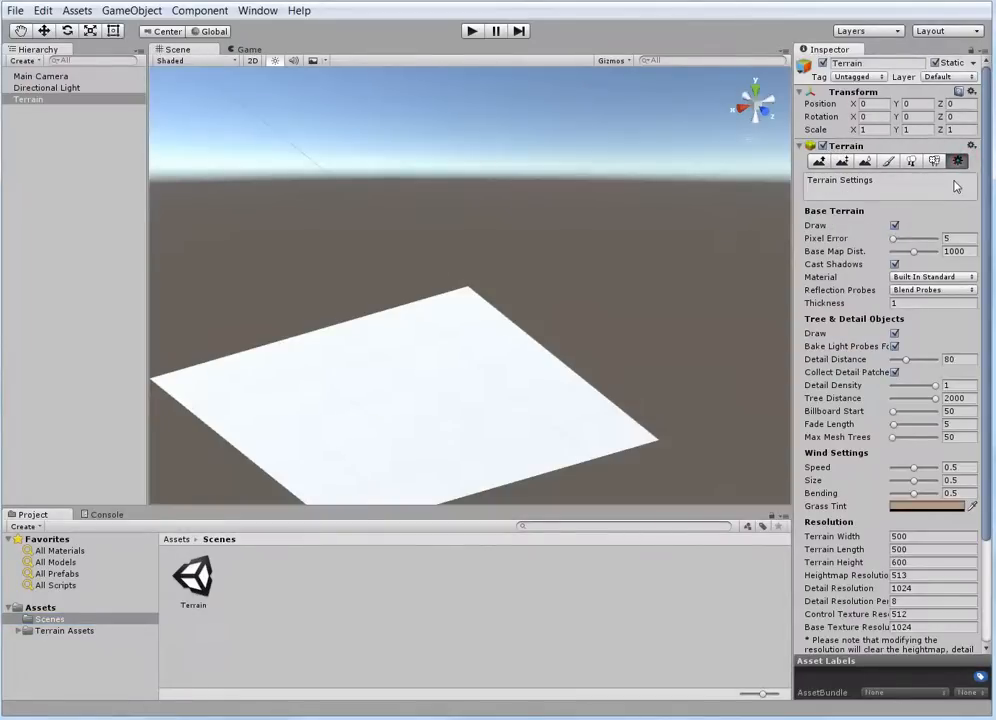
pyautogui.moveTo(986, 178); pyautogui.dragTo(983, 312)
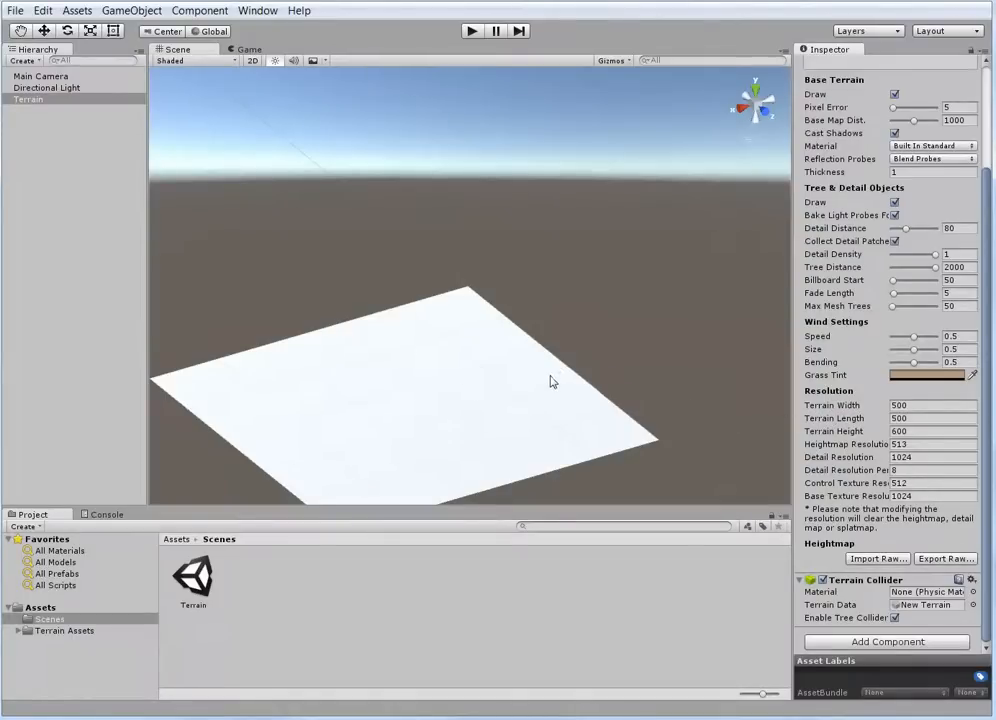
pyautogui.click(833, 408)
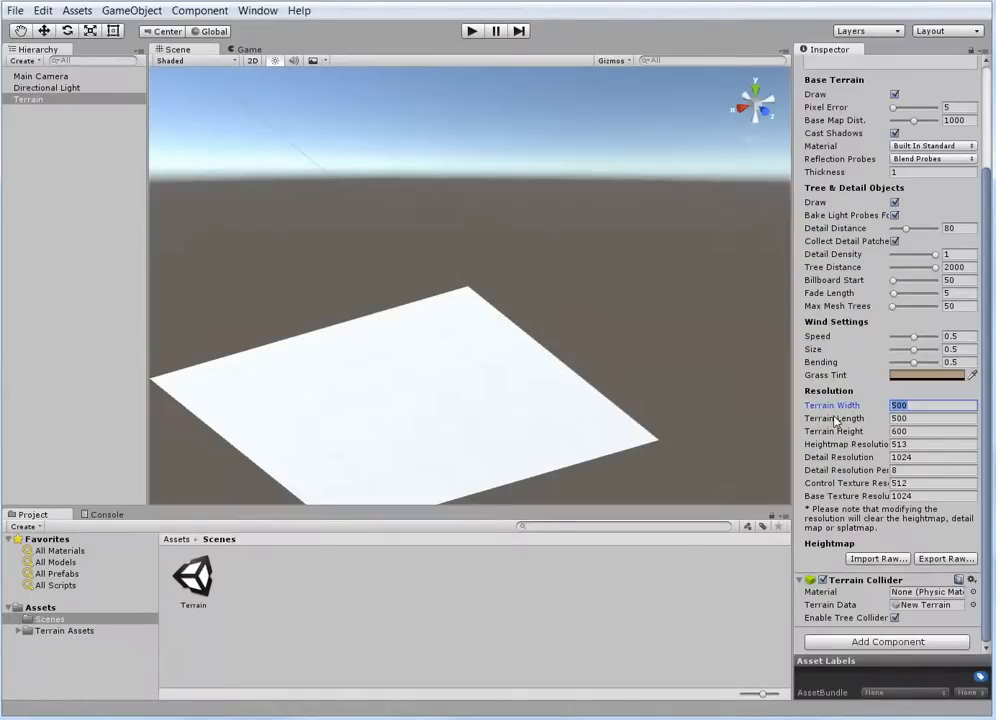
pyautogui.write('2')
pyautogui.press('Tab')
pyautogui.write('2')
pyautogui.press('Tab')
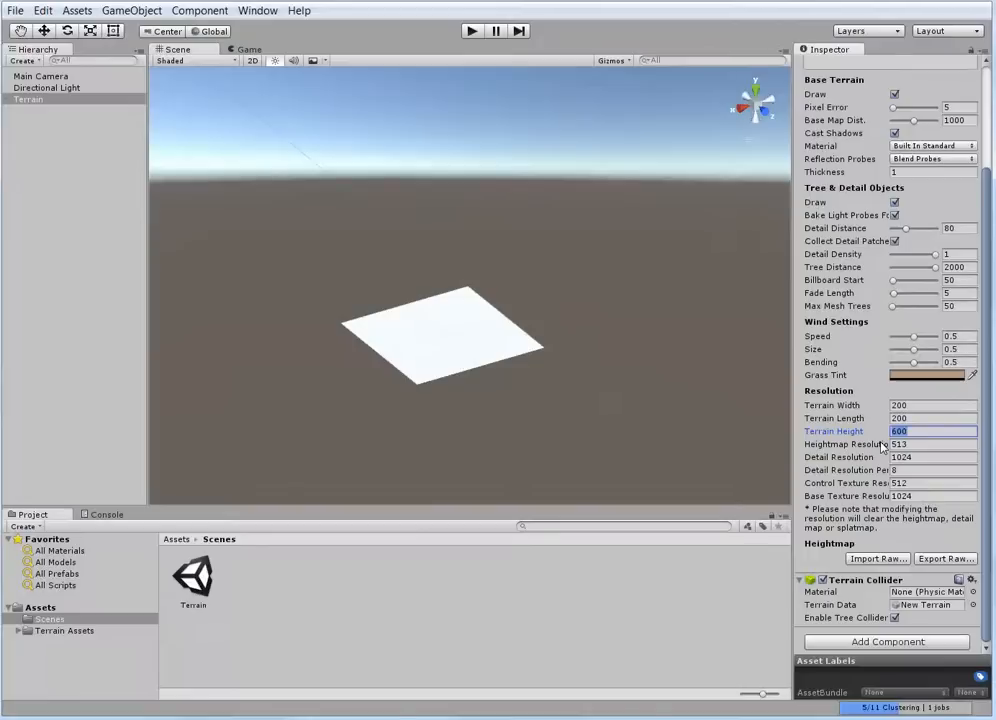
# Set the terrain height to 100 in the resolution settings
pyautogui.write('500')
pyautogui.write('100')
pyautogui.press('Tab')
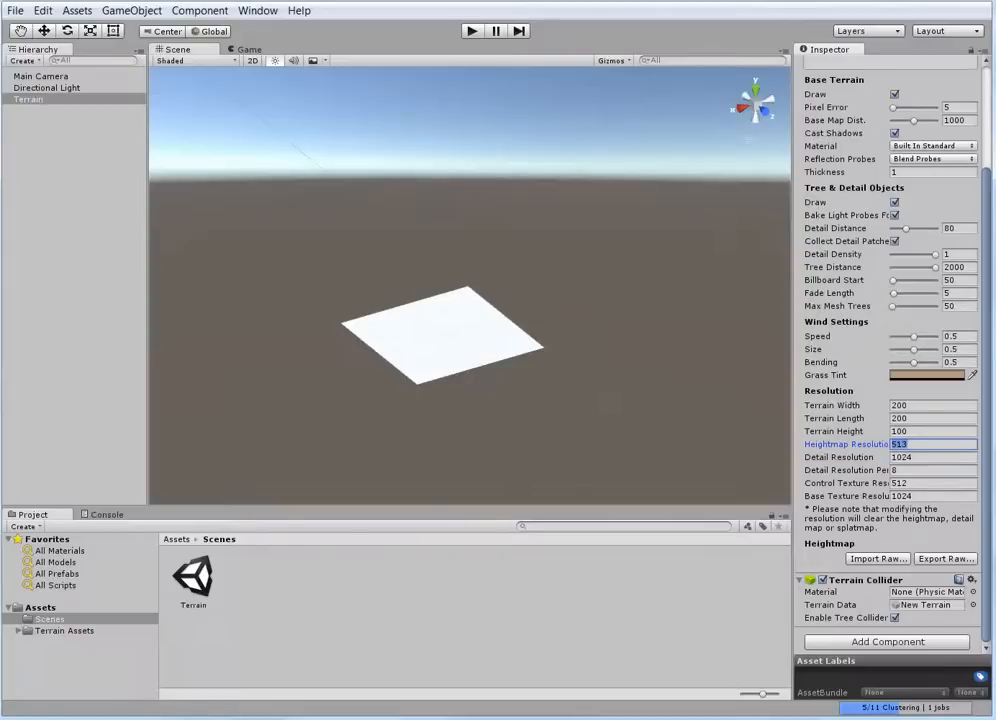
pyautogui.hotkey('shift', 'Tab')
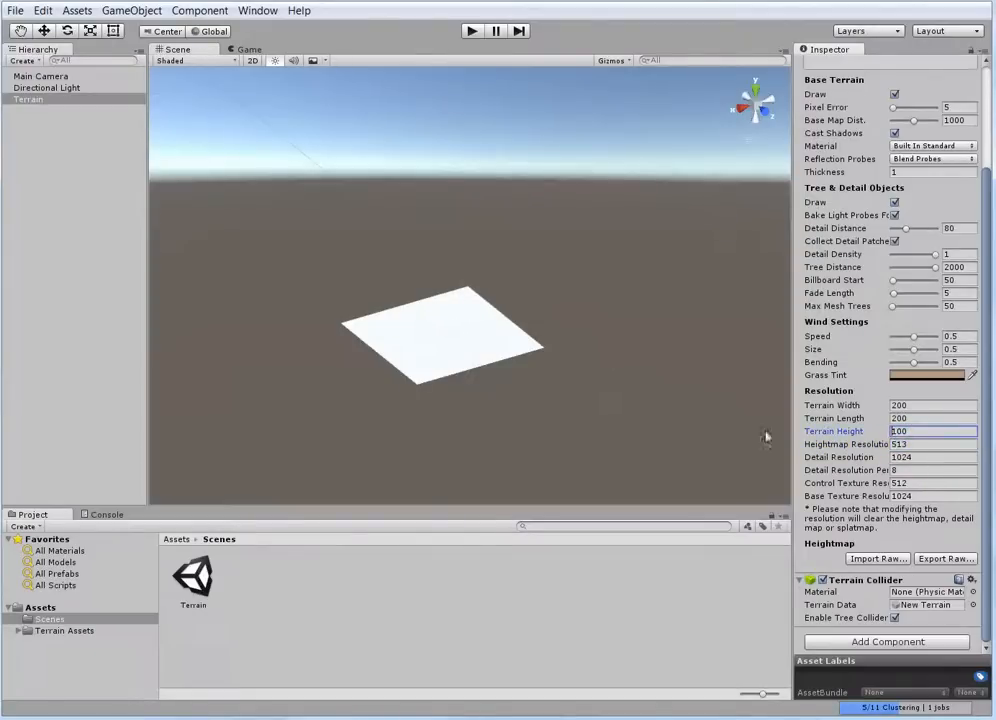
pyautogui.click(445, 346)
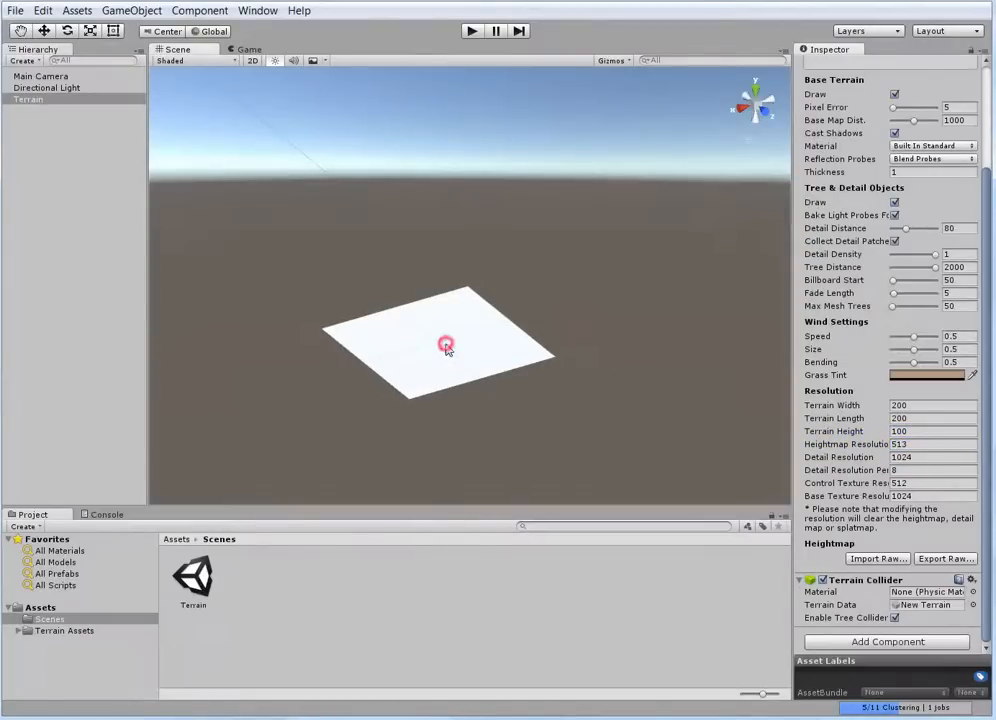
pyautogui.click(439, 349)
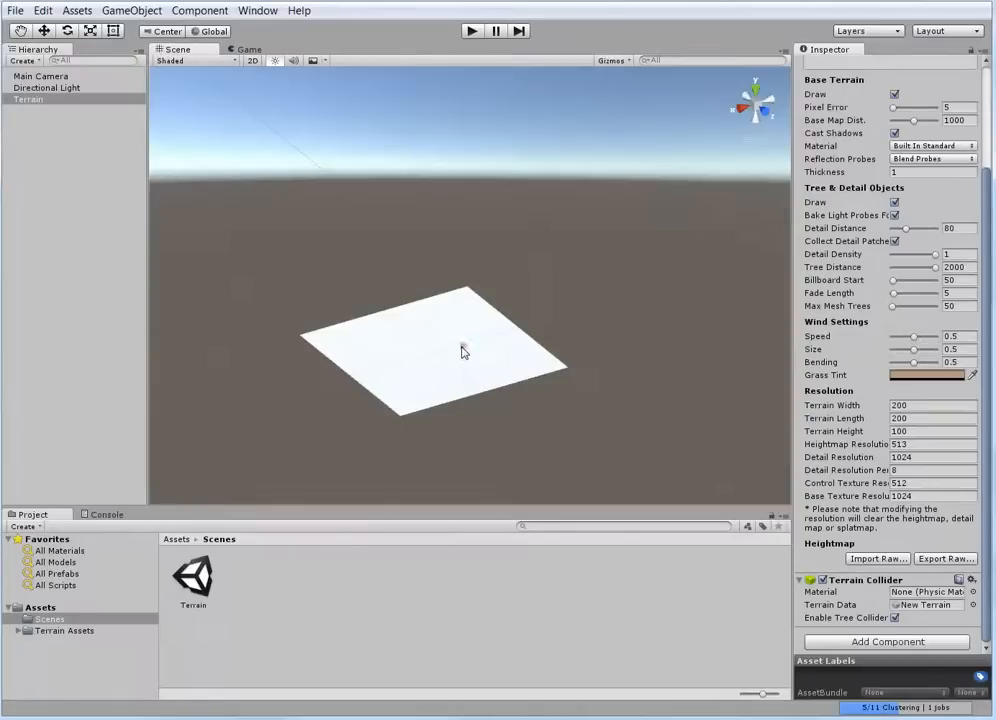
# Flatten the whole terrain to a height of 50 with the Paint Height tool
pyautogui.scroll(3, 935, 280)
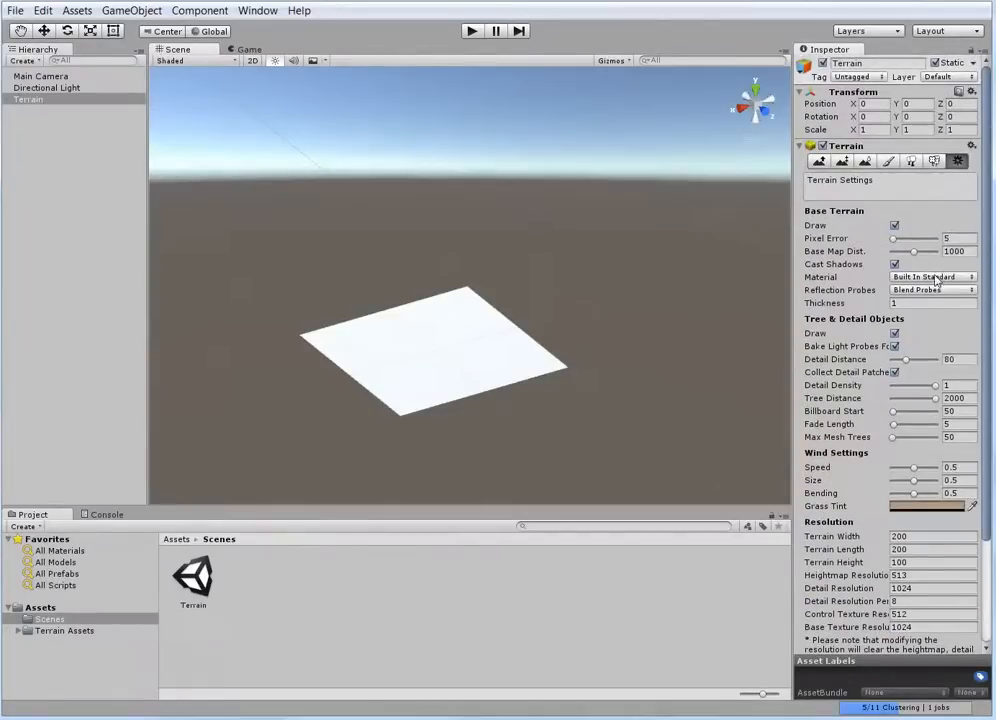
pyautogui.click(842, 163)
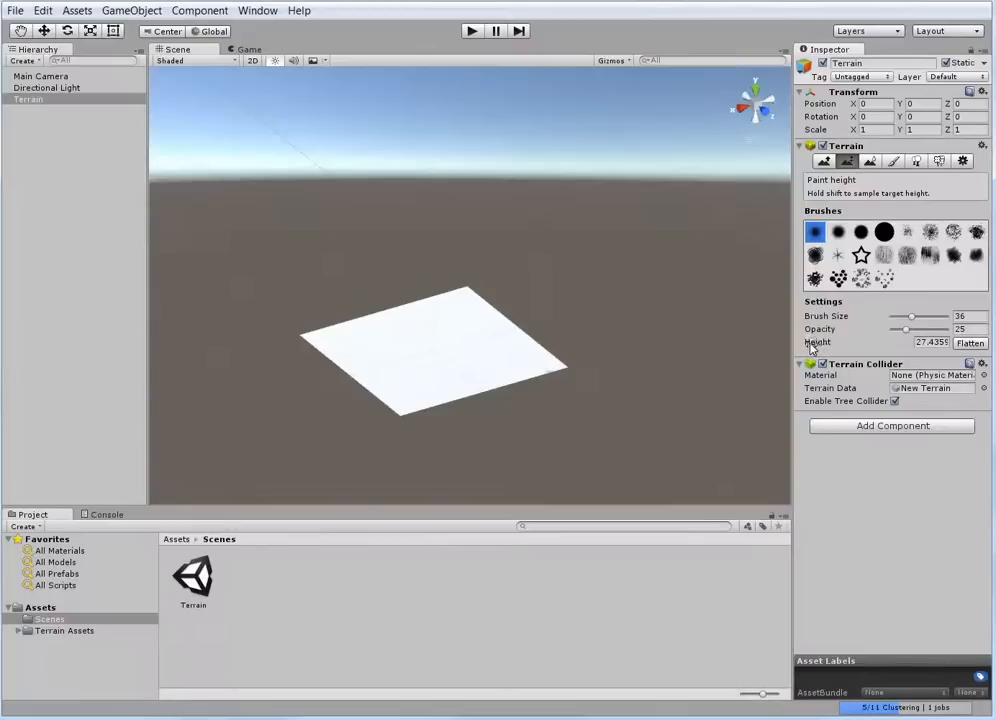
pyautogui.click(943, 343)
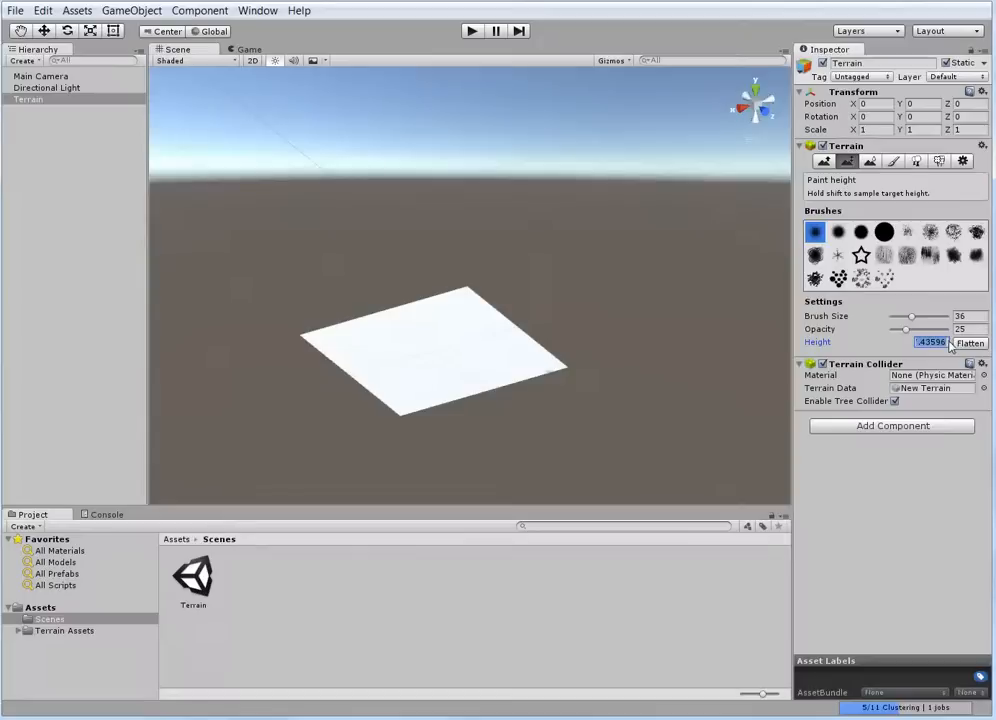
pyautogui.write('50')
pyautogui.click(967, 349)
# Examine the flattened terrain from a level side view, from above and close up
pyautogui.scroll(-1, 478, 442)
pyautogui.moveTo(478, 442); pyautogui.dragTo(456, 401, button='middle')
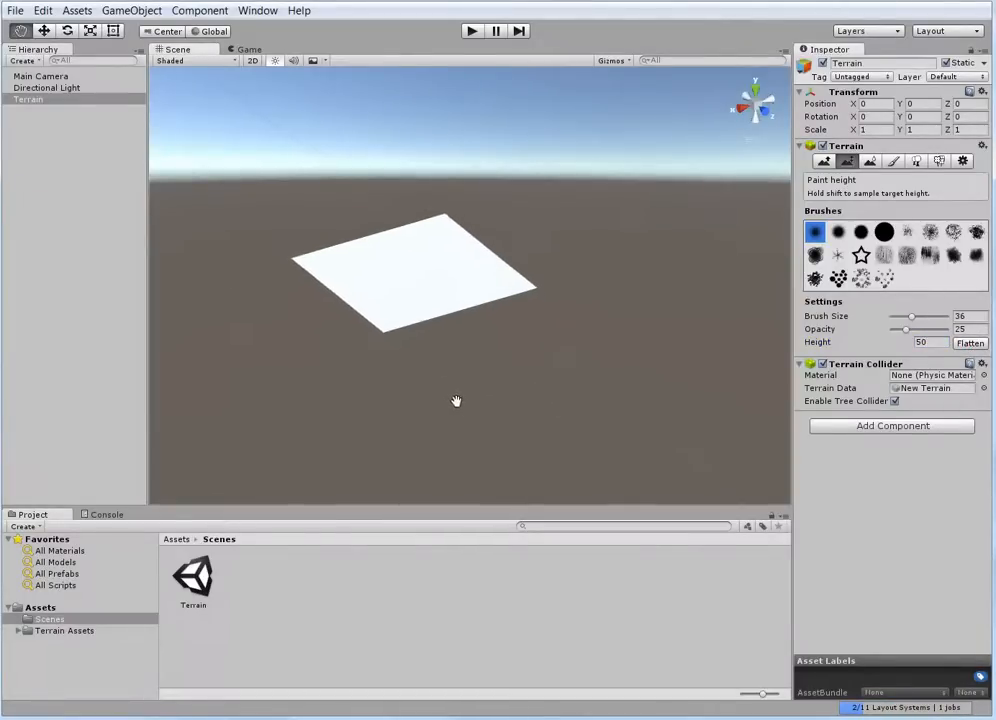
pyautogui.keyDown('alt'); pyautogui.moveTo(569, 445); pyautogui.dragTo(510, 314); pyautogui.keyUp('alt')
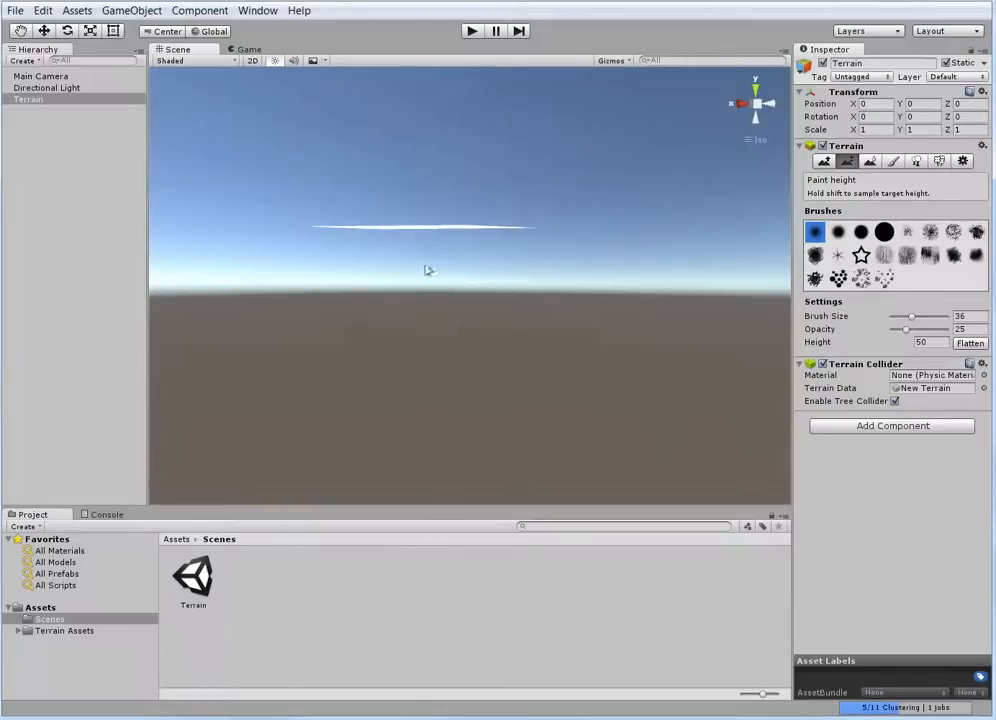
pyautogui.keyDown('alt'); pyautogui.moveTo(451, 342); pyautogui.dragTo(427, 436); pyautogui.keyUp('alt')
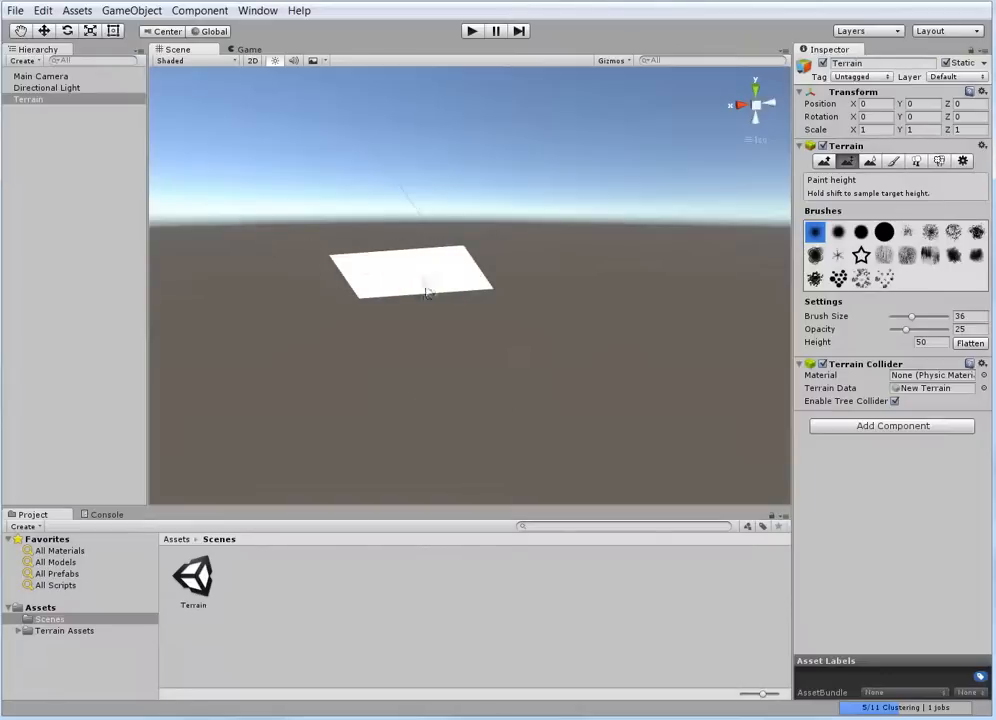
pyautogui.scroll(-5, 424, 284)
pyautogui.moveTo(373, 305); pyautogui.dragTo(411, 342, button='middle')
pyautogui.scroll(4, 345, 358)
pyautogui.scroll(3, 518, 402)
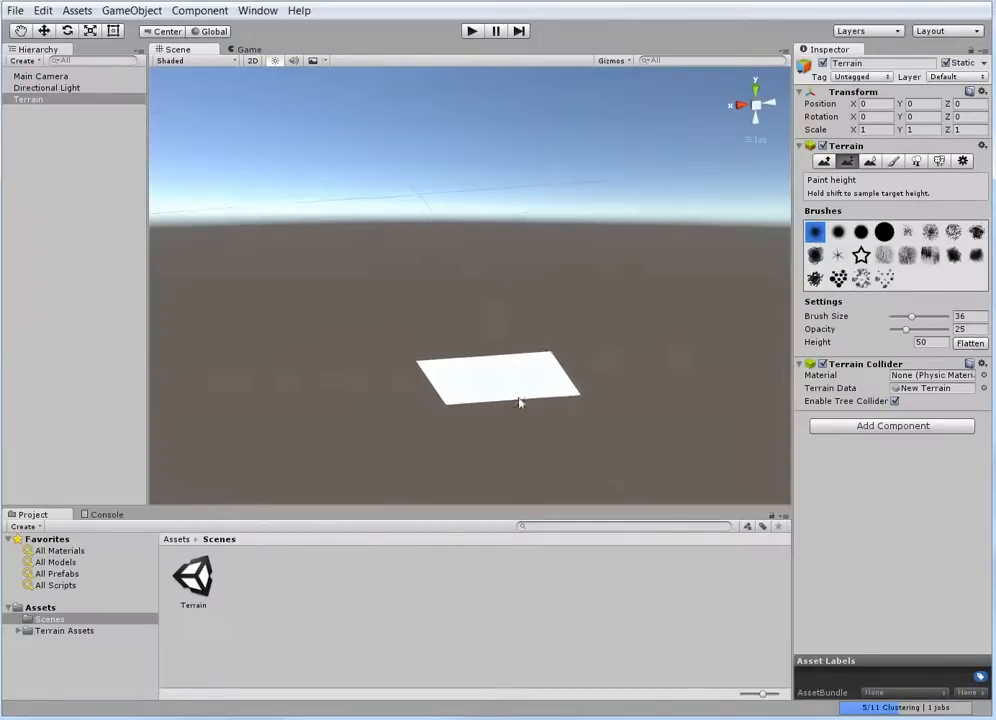
pyautogui.moveTo(518, 402); pyautogui.dragTo(484, 305, button='middle')
pyautogui.scroll(4, 490, 338)
pyautogui.scroll(5, 466, 335)
pyautogui.scroll(2, 516, 342)
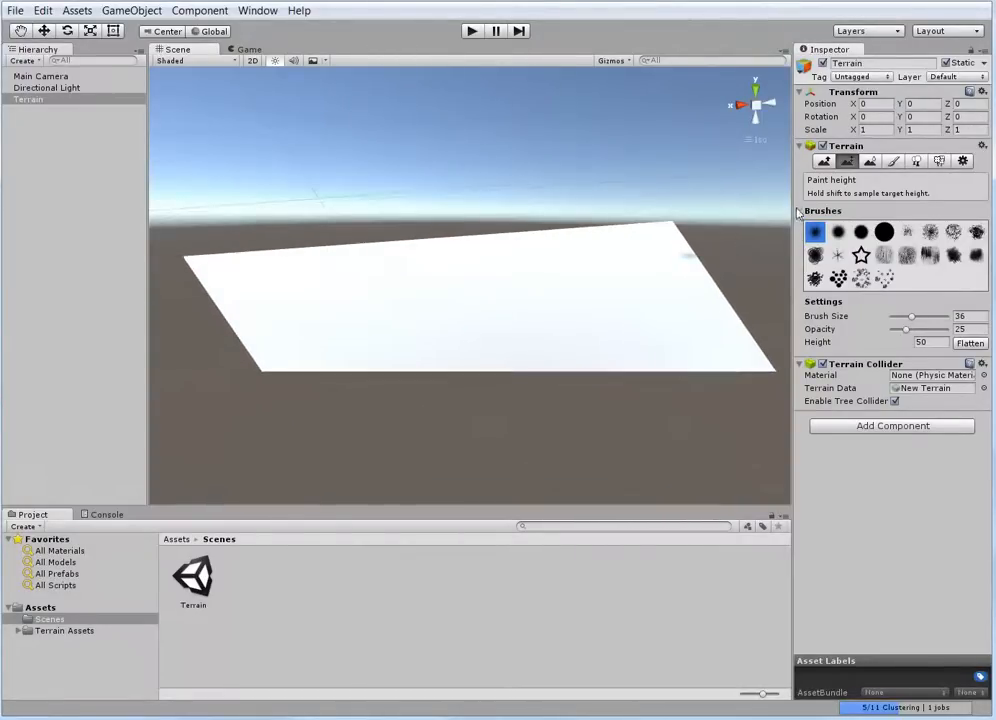
# Activate the Raise / Lower Terrain tool and set its brush size to 58 and opacity to 13
pyautogui.click(822, 162)
pyautogui.scroll(-5, 409, 397)
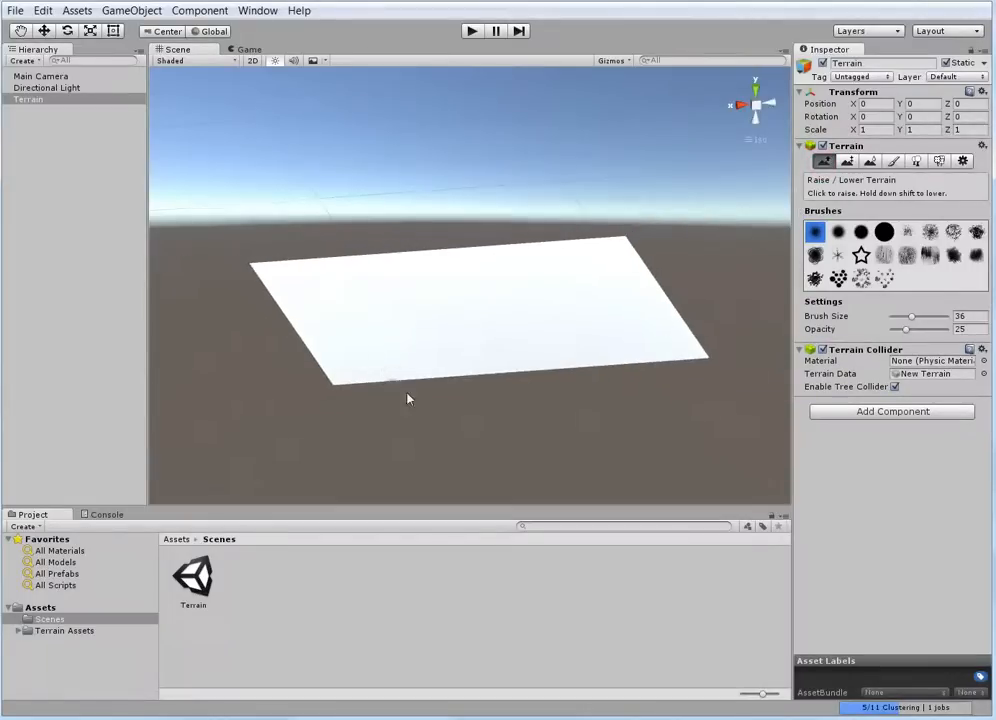
pyautogui.moveTo(447, 386)
pyautogui.mouseDown(button='middle')
pyautogui.moveTo(440, 394)
pyautogui.moveTo(434, 383)
pyautogui.mouseUp(button='middle')
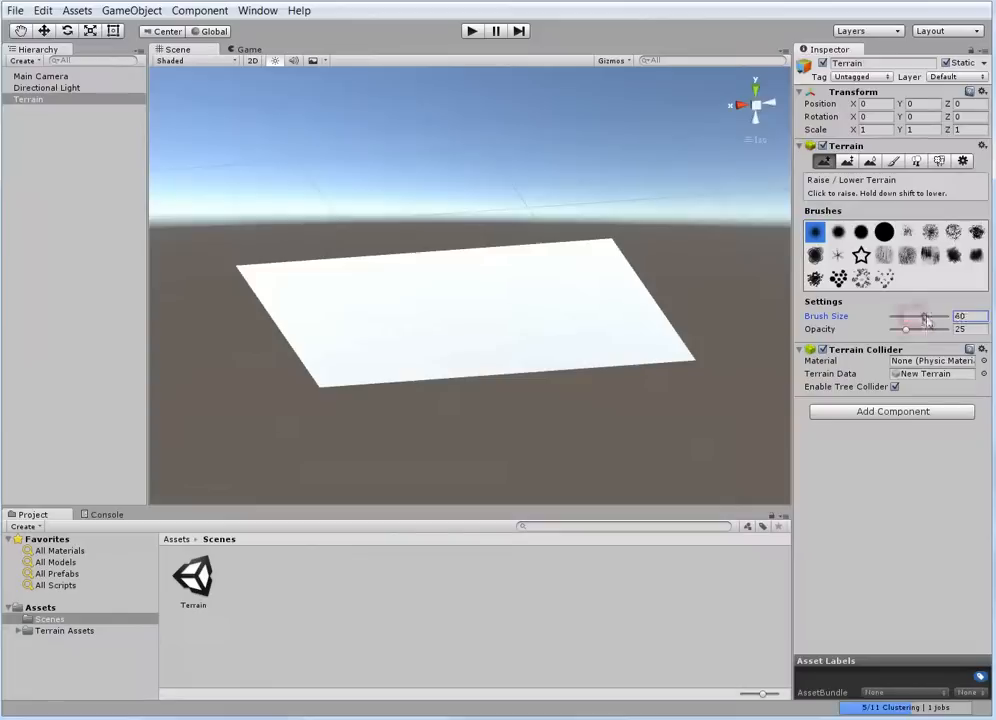
pyautogui.moveTo(911, 318); pyautogui.dragTo(947, 316)
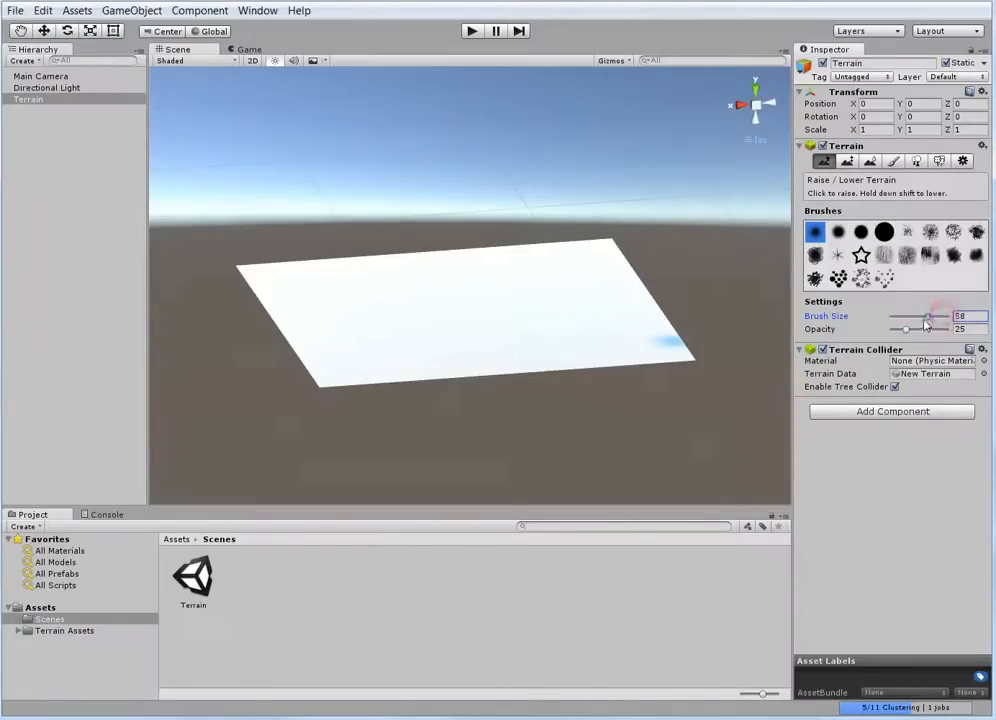
pyautogui.moveTo(946, 318); pyautogui.dragTo(890, 318)
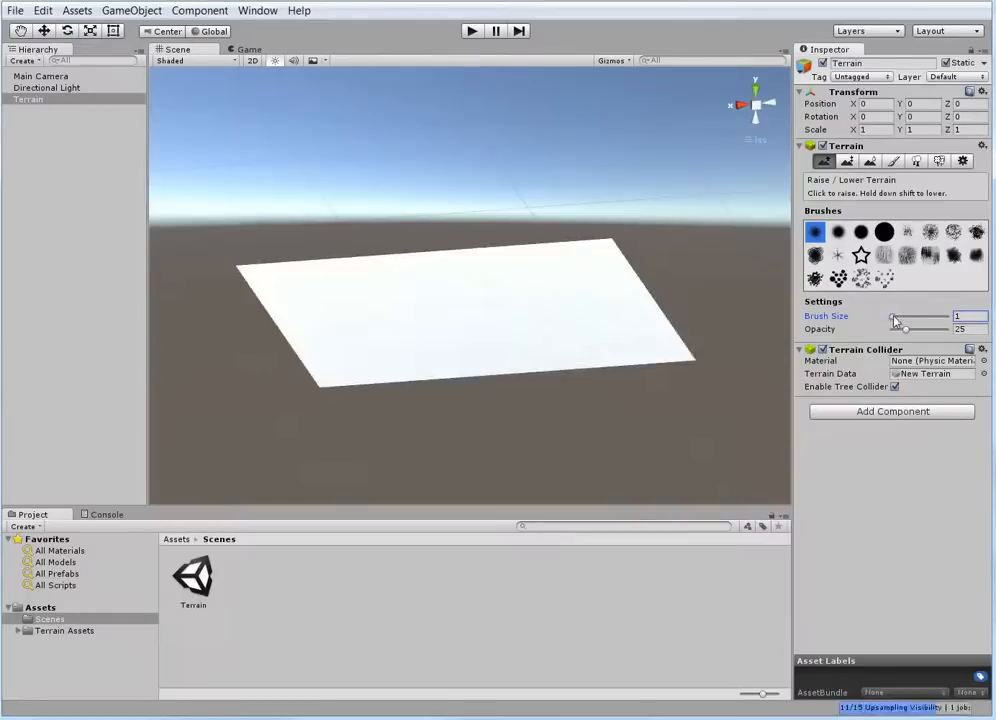
pyautogui.moveTo(890, 317); pyautogui.dragTo(921, 318)
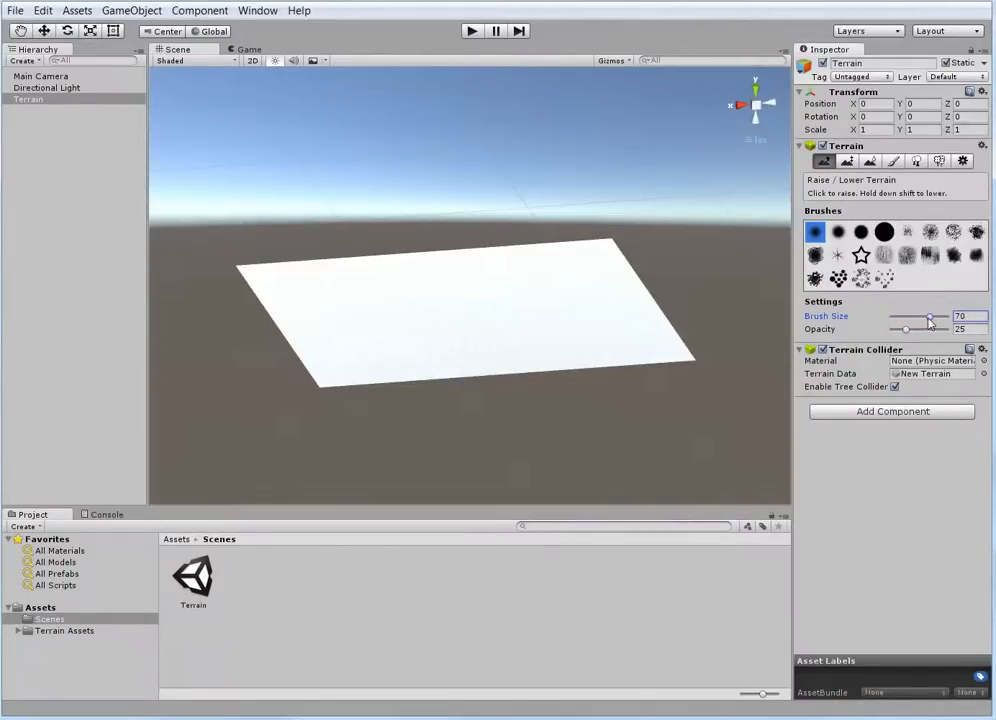
pyautogui.moveTo(930, 322); pyautogui.dragTo(923, 321)
pyautogui.moveTo(905, 331); pyautogui.dragTo(894, 332)
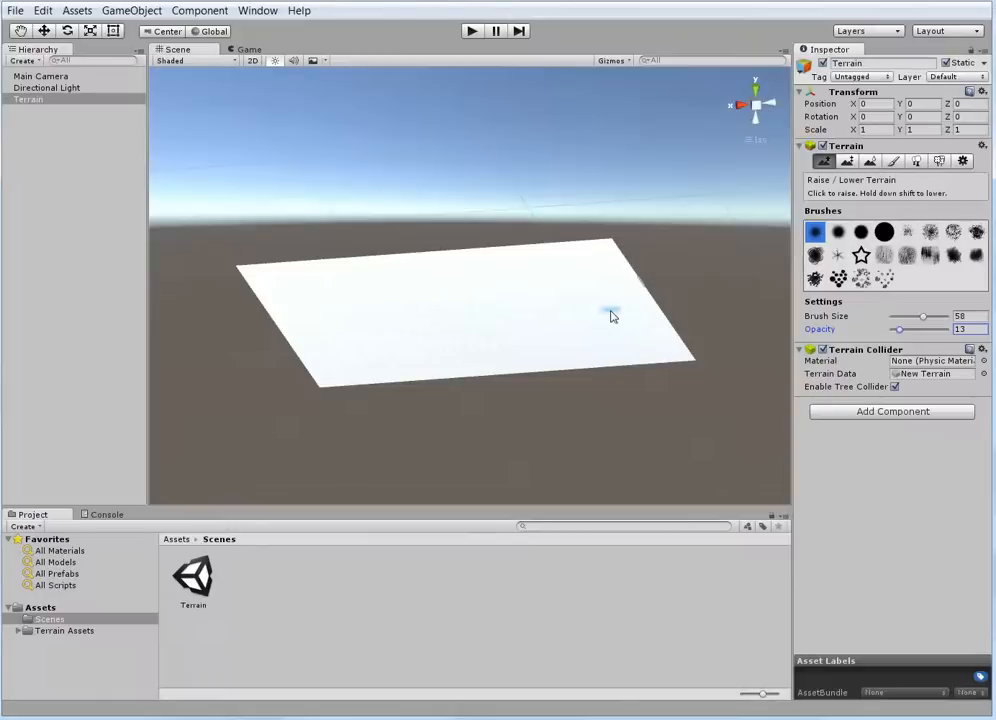
# Try raising small test bumps near the terrain's front corner and undo them
pyautogui.click(646, 362)
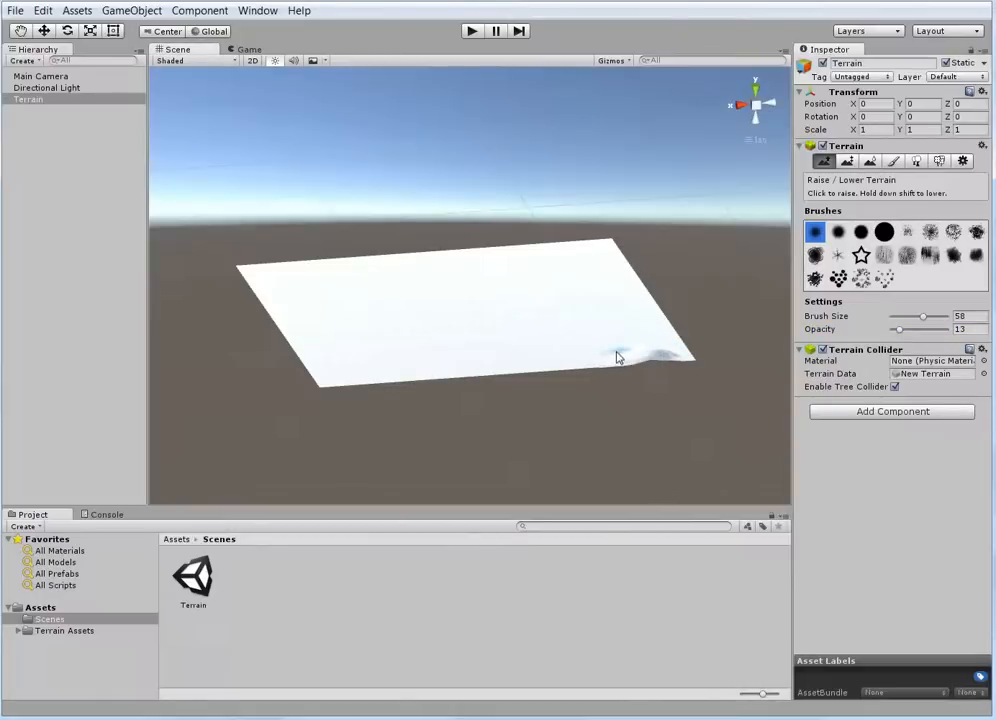
pyautogui.moveTo(645, 348); pyautogui.dragTo(661, 348)
pyautogui.moveTo(652, 348)
pyautogui.mouseDown()
pyautogui.moveTo(641, 335)
pyautogui.moveTo(610, 368)
pyautogui.mouseUp()
pyautogui.hotkey('ctrl', 'z')
# Raise a curved group of low hills at one end of the terrain with brush size 75 and opacity 21
pyautogui.moveTo(923, 319); pyautogui.dragTo(937, 320)
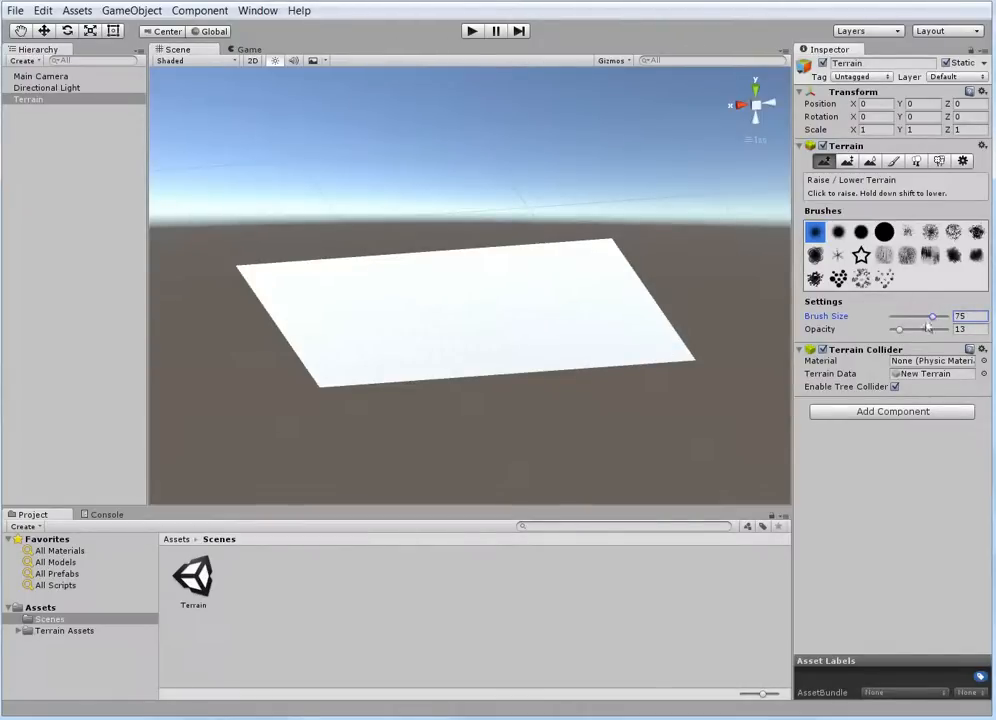
pyautogui.moveTo(900, 332); pyautogui.dragTo(903, 333)
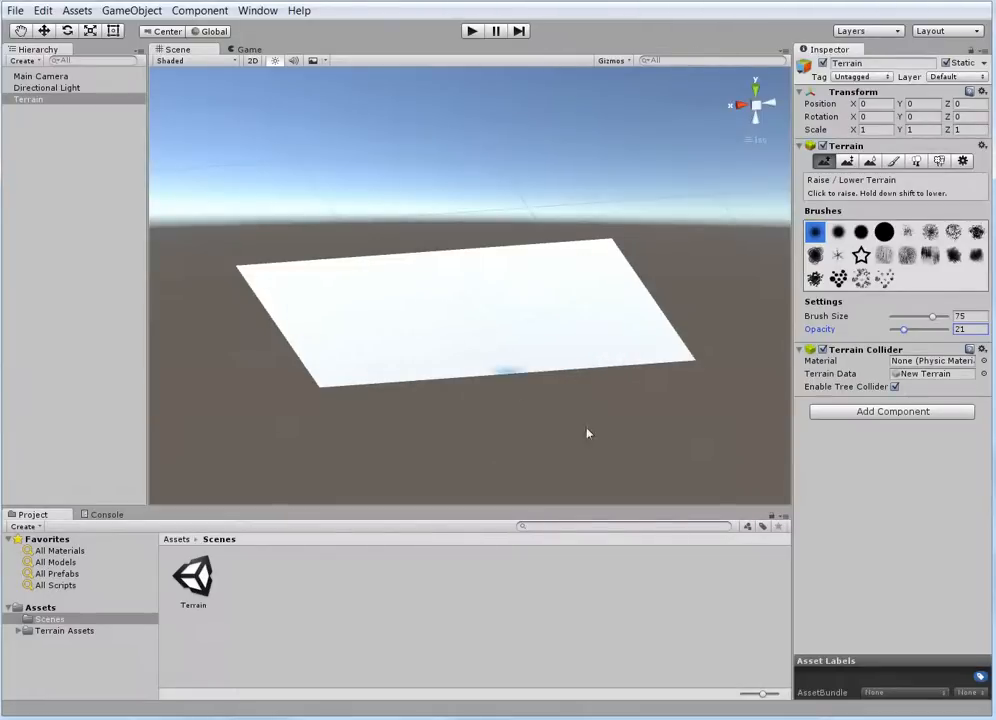
pyautogui.keyDown('alt'); pyautogui.moveTo(589, 434); pyautogui.dragTo(548, 338); pyautogui.keyUp('alt')
pyautogui.scroll(1, 560, 310)
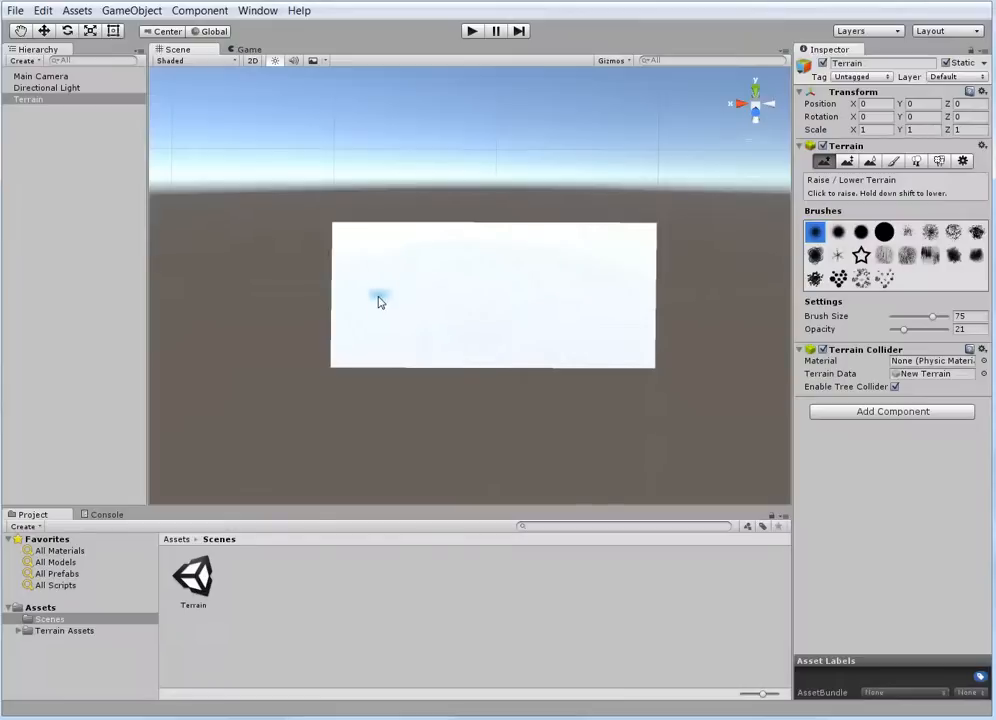
pyautogui.moveTo(371, 295)
pyautogui.mouseDown()
pyautogui.moveTo(398, 260)
pyautogui.moveTo(451, 243)
pyautogui.moveTo(421, 251)
pyautogui.moveTo(382, 291)
pyautogui.moveTo(404, 318)
pyautogui.moveTo(380, 293)
pyautogui.moveTo(407, 322)
pyautogui.moveTo(396, 278)
pyautogui.moveTo(462, 248)
pyautogui.moveTo(447, 280)
pyautogui.moveTo(438, 273)
pyautogui.moveTo(432, 301)
pyautogui.moveTo(420, 291)
pyautogui.moveTo(445, 331)
pyautogui.moveTo(415, 313)
pyautogui.moveTo(409, 322)
pyautogui.moveTo(391, 278)
pyautogui.moveTo(440, 249)
pyautogui.moveTo(407, 280)
pyautogui.moveTo(405, 307)
pyautogui.moveTo(416, 258)
pyautogui.moveTo(402, 317)
pyautogui.moveTo(327, 307)
pyautogui.mouseUp()
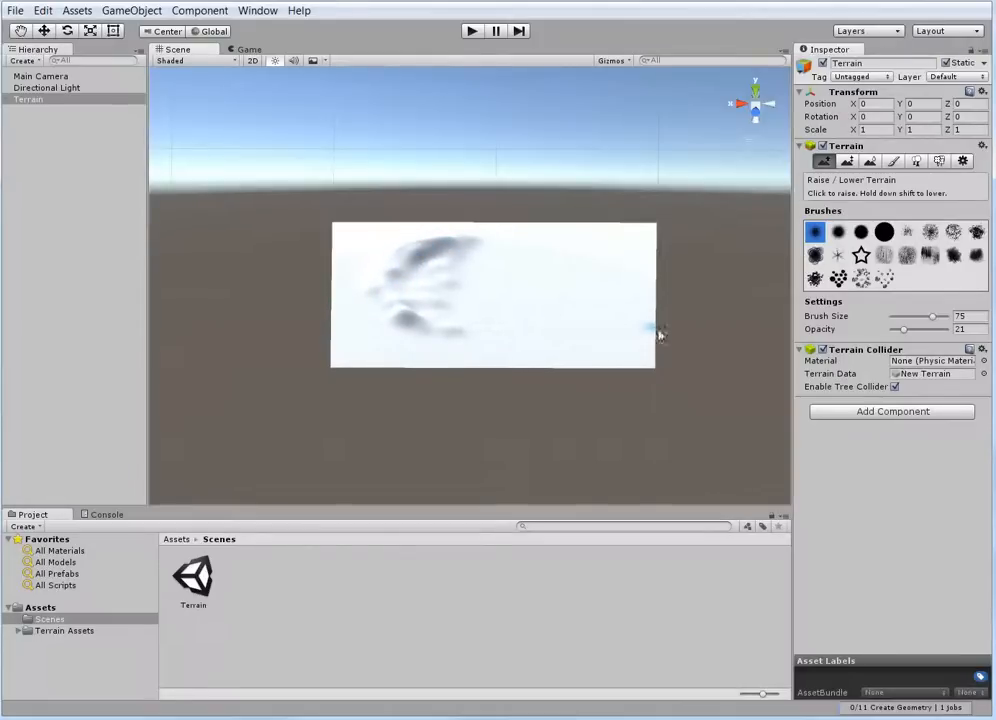
# Build the curved hills up into a higher ridge with the brush opacity at 20
pyautogui.click(910, 332)
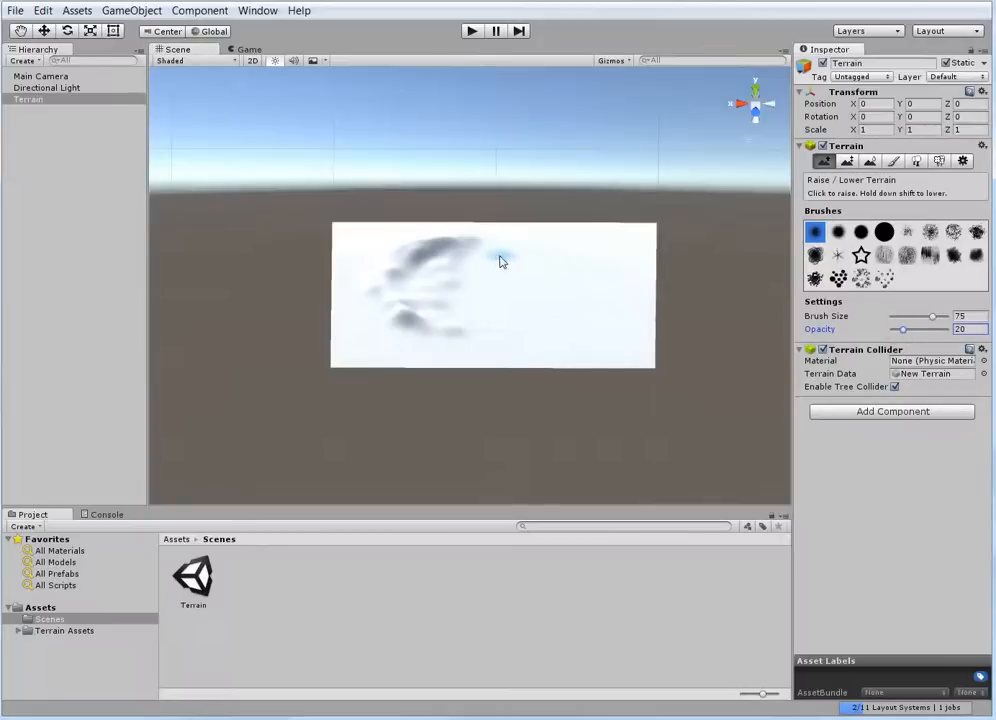
pyautogui.moveTo(498, 256)
pyautogui.mouseDown()
pyautogui.moveTo(451, 240)
pyautogui.moveTo(376, 289)
pyautogui.moveTo(398, 327)
pyautogui.moveTo(381, 317)
pyautogui.moveTo(373, 289)
pyautogui.moveTo(400, 318)
pyautogui.moveTo(382, 289)
pyautogui.moveTo(402, 264)
pyautogui.mouseUp()
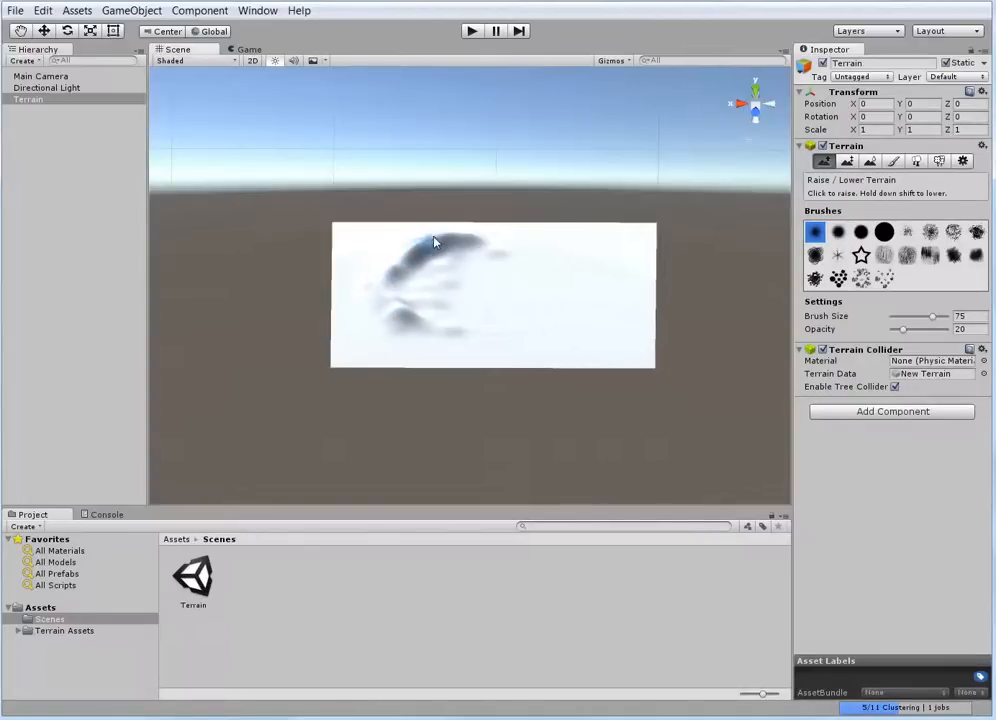
pyautogui.moveTo(457, 235); pyautogui.dragTo(459, 232)
pyautogui.moveTo(394, 267)
pyautogui.mouseDown()
pyautogui.moveTo(382, 293)
pyautogui.moveTo(405, 318)
pyautogui.moveTo(380, 292)
pyautogui.moveTo(387, 282)
pyautogui.moveTo(418, 258)
pyautogui.moveTo(402, 284)
pyautogui.moveTo(413, 262)
pyautogui.moveTo(467, 249)
pyautogui.mouseUp()
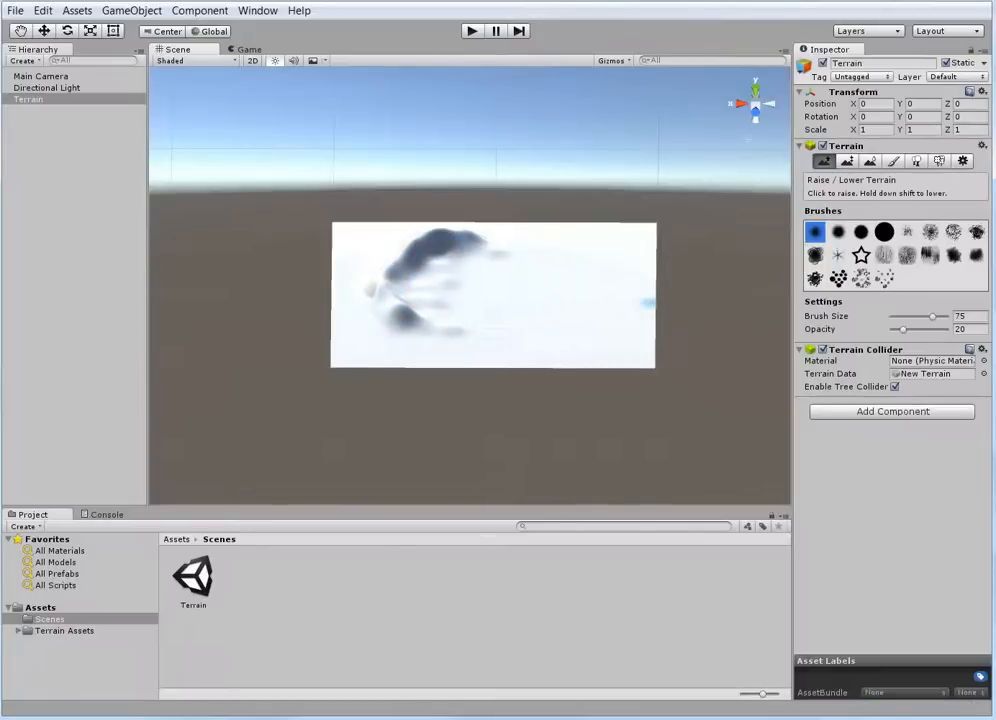
# Raise ridges and mountains across the rest of the terrain with brush size 100, first at opacity 45 and then at 80
pyautogui.moveTo(903, 329); pyautogui.dragTo(946, 316)
pyautogui.moveTo(460, 256)
pyautogui.mouseDown()
pyautogui.moveTo(527, 249)
pyautogui.moveTo(574, 258)
pyautogui.moveTo(609, 240)
pyautogui.moveTo(625, 300)
pyautogui.moveTo(589, 334)
pyautogui.moveTo(619, 316)
pyautogui.moveTo(533, 328)
pyautogui.moveTo(568, 293)
pyautogui.moveTo(509, 278)
pyautogui.moveTo(549, 280)
pyautogui.moveTo(571, 296)
pyautogui.moveTo(555, 320)
pyautogui.moveTo(576, 289)
pyautogui.moveTo(482, 279)
pyautogui.moveTo(529, 282)
pyautogui.moveTo(446, 291)
pyautogui.moveTo(453, 323)
pyautogui.moveTo(437, 347)
pyautogui.moveTo(383, 348)
pyautogui.moveTo(441, 355)
pyautogui.moveTo(487, 338)
pyautogui.moveTo(387, 347)
pyautogui.moveTo(370, 315)
pyautogui.moveTo(385, 338)
pyautogui.moveTo(370, 260)
pyautogui.moveTo(366, 292)
pyautogui.moveTo(371, 265)
pyautogui.moveTo(382, 342)
pyautogui.moveTo(522, 358)
pyautogui.moveTo(540, 345)
pyautogui.moveTo(525, 338)
pyautogui.moveTo(582, 336)
pyautogui.moveTo(640, 293)
pyautogui.moveTo(591, 251)
pyautogui.moveTo(547, 245)
pyautogui.moveTo(605, 249)
pyautogui.moveTo(480, 262)
pyautogui.moveTo(476, 251)
pyautogui.moveTo(500, 243)
pyautogui.moveTo(616, 258)
pyautogui.moveTo(627, 288)
pyautogui.moveTo(600, 318)
pyautogui.moveTo(608, 338)
pyautogui.moveTo(622, 311)
pyautogui.moveTo(596, 329)
pyautogui.moveTo(616, 291)
pyautogui.moveTo(615, 263)
pyautogui.mouseUp()
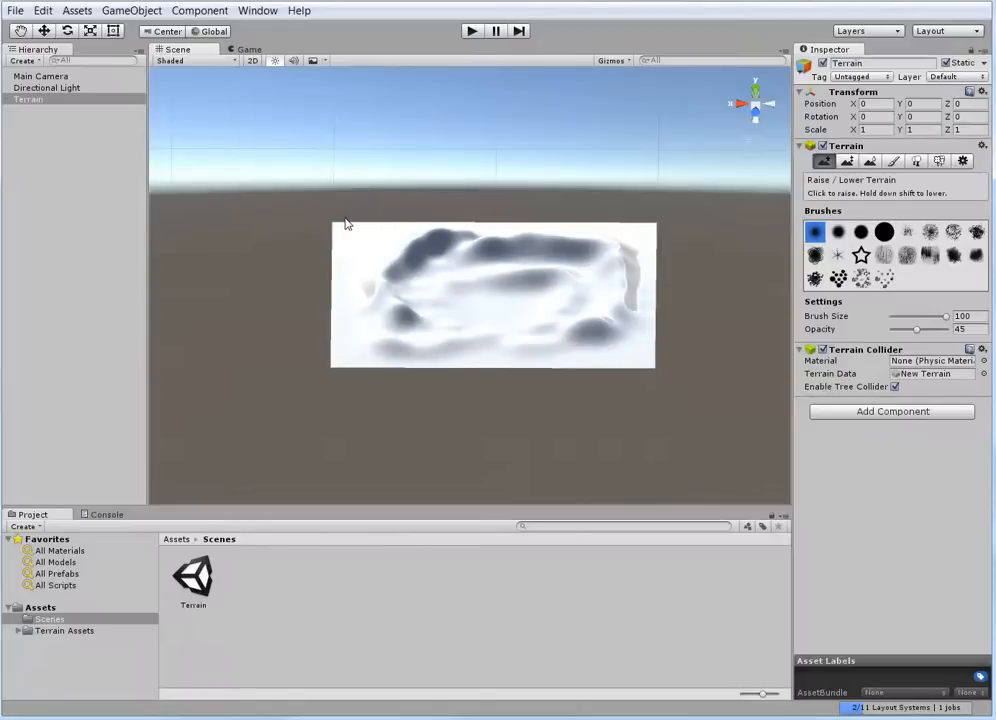
pyautogui.moveTo(542, 338)
pyautogui.keyDown('alt'); pyautogui.mouseDown()
pyautogui.moveTo(498, 291)
pyautogui.moveTo(489, 236)
pyautogui.moveTo(498, 227)
pyautogui.moveTo(420, 165)
pyautogui.moveTo(438, 157)
pyautogui.moveTo(416, 160)
pyautogui.moveTo(393, 188)
pyautogui.moveTo(500, 164)
pyautogui.moveTo(536, 164)
pyautogui.moveTo(595, 186)
pyautogui.moveTo(600, 202)
pyautogui.moveTo(585, 205)
pyautogui.moveTo(630, 183)
pyautogui.mouseUp(); pyautogui.keyUp('alt')
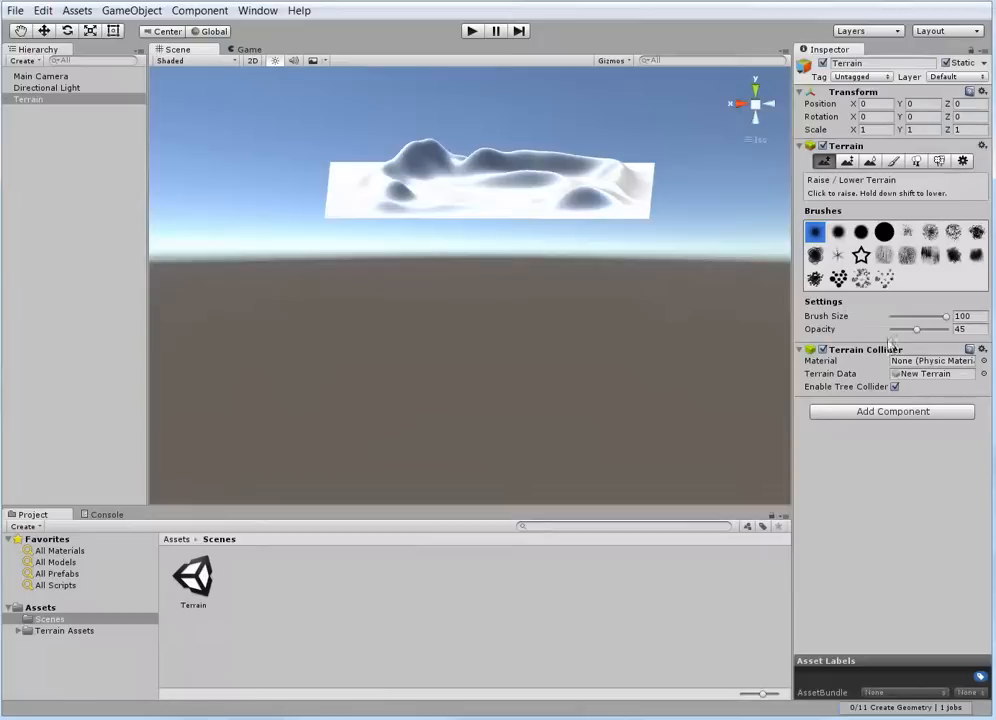
pyautogui.moveTo(918, 333); pyautogui.dragTo(935, 329)
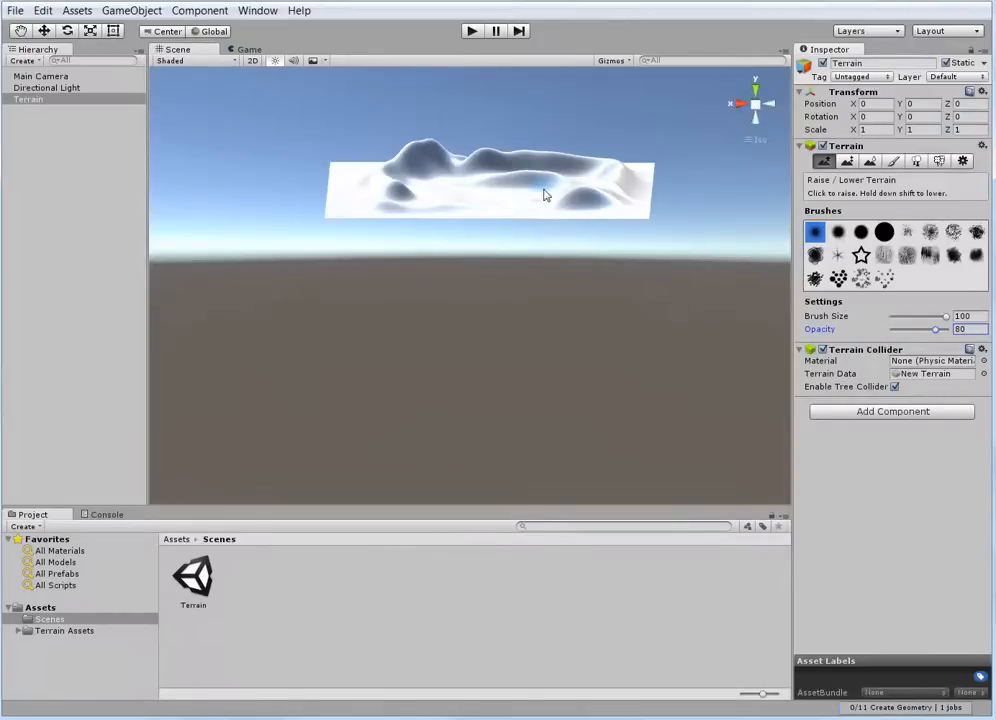
pyautogui.moveTo(556, 200)
pyautogui.mouseDown()
pyautogui.moveTo(616, 196)
pyautogui.moveTo(629, 173)
pyautogui.moveTo(503, 157)
pyautogui.moveTo(522, 178)
pyautogui.moveTo(433, 191)
pyautogui.moveTo(538, 219)
pyautogui.moveTo(607, 207)
pyautogui.moveTo(624, 189)
pyautogui.moveTo(571, 200)
pyautogui.moveTo(594, 227)
pyautogui.moveTo(482, 289)
pyautogui.moveTo(427, 271)
pyautogui.moveTo(456, 251)
pyautogui.moveTo(474, 269)
pyautogui.moveTo(491, 256)
pyautogui.moveTo(394, 256)
pyautogui.moveTo(403, 238)
pyautogui.moveTo(435, 225)
pyautogui.moveTo(408, 259)
pyautogui.moveTo(431, 322)
pyautogui.moveTo(498, 282)
pyautogui.moveTo(596, 267)
pyautogui.moveTo(555, 263)
pyautogui.moveTo(495, 229)
pyautogui.moveTo(480, 230)
pyautogui.moveTo(481, 271)
pyautogui.mouseUp()
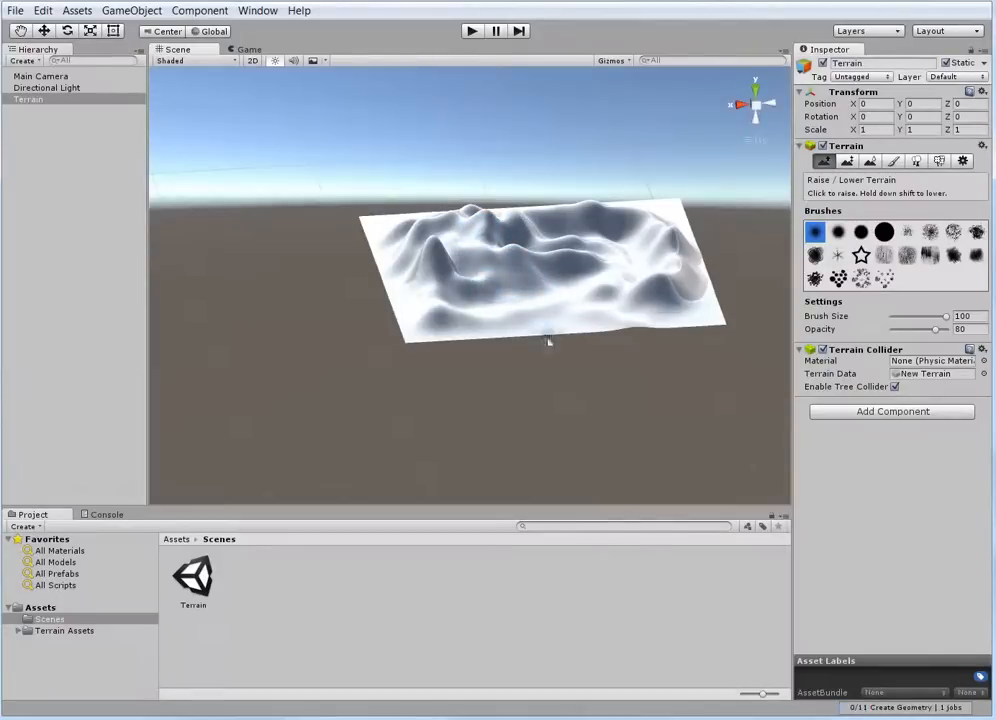
# Lower the ground in front of the central ridge into a deep basin reaching the front edge, using opacity 16
pyautogui.keyDown('alt'); pyautogui.moveTo(547, 342); pyautogui.dragTo(520, 358); pyautogui.keyUp('alt')
pyautogui.scroll(5, 507, 318)
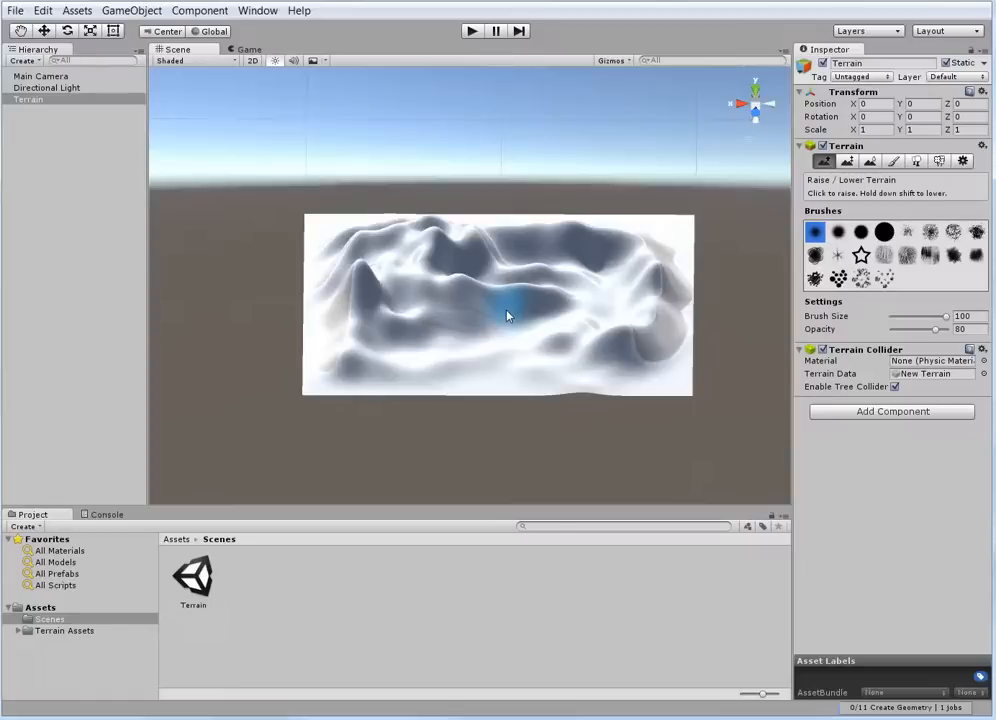
pyautogui.scroll(4, 446, 320)
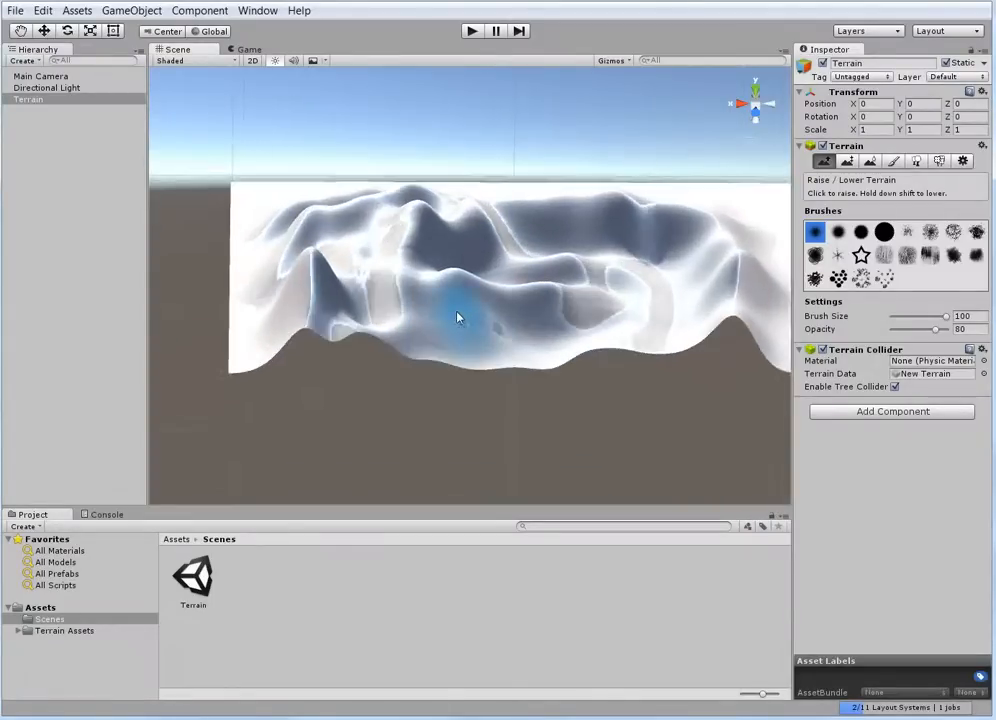
pyautogui.scroll(-6, 480, 319)
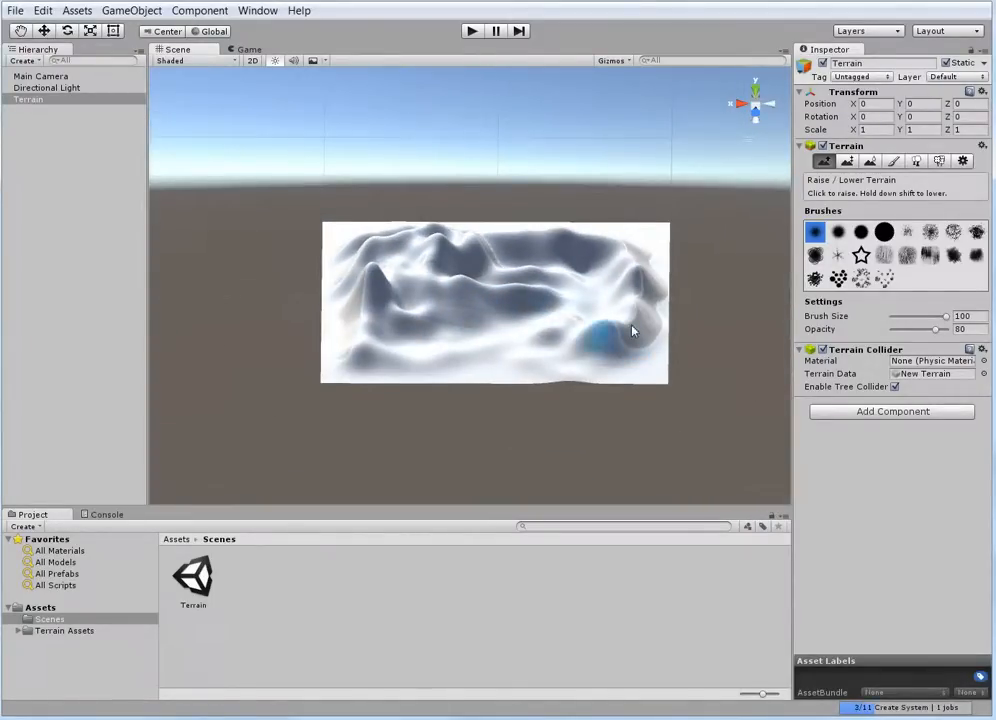
pyautogui.moveTo(937, 336); pyautogui.dragTo(905, 336)
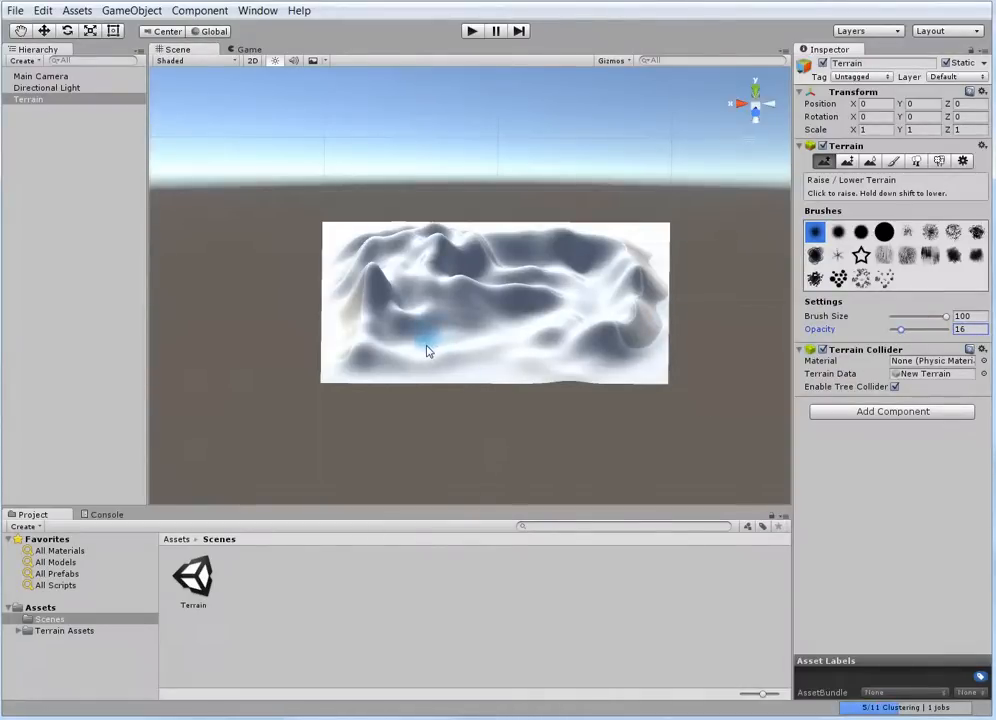
pyautogui.moveTo(427, 345); pyautogui.dragTo(499, 336)
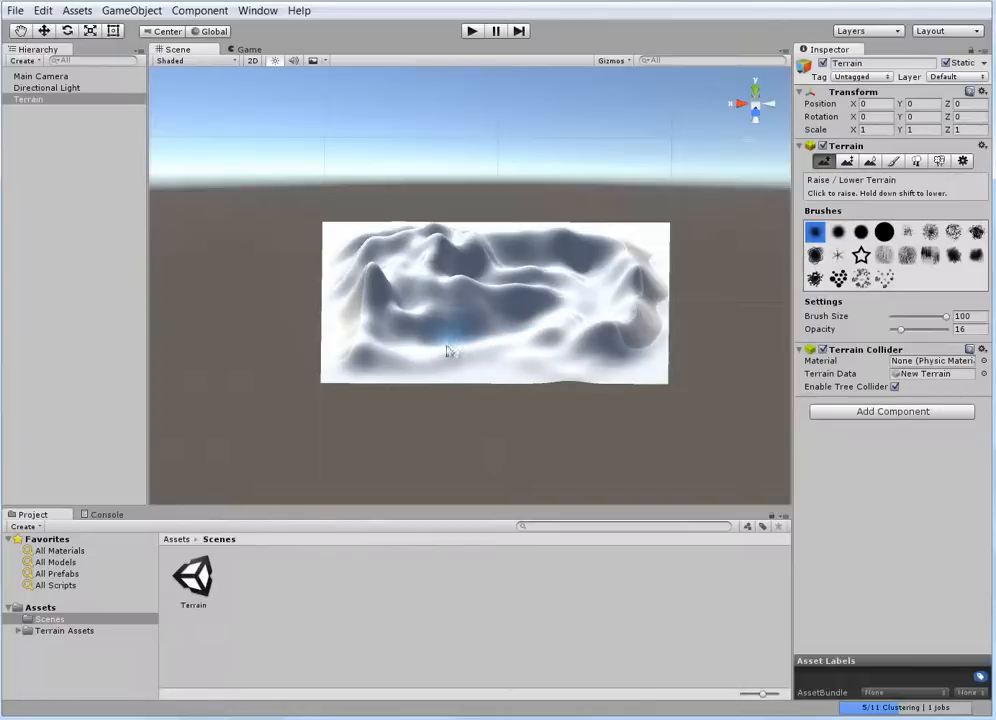
pyautogui.moveTo(438, 353)
pyautogui.mouseDown()
pyautogui.moveTo(529, 338)
pyautogui.moveTo(438, 340)
pyautogui.moveTo(440, 367)
pyautogui.moveTo(416, 389)
pyautogui.moveTo(437, 373)
pyautogui.moveTo(429, 349)
pyautogui.moveTo(440, 358)
pyautogui.moveTo(424, 377)
pyautogui.moveTo(440, 367)
pyautogui.moveTo(433, 376)
pyautogui.mouseUp()
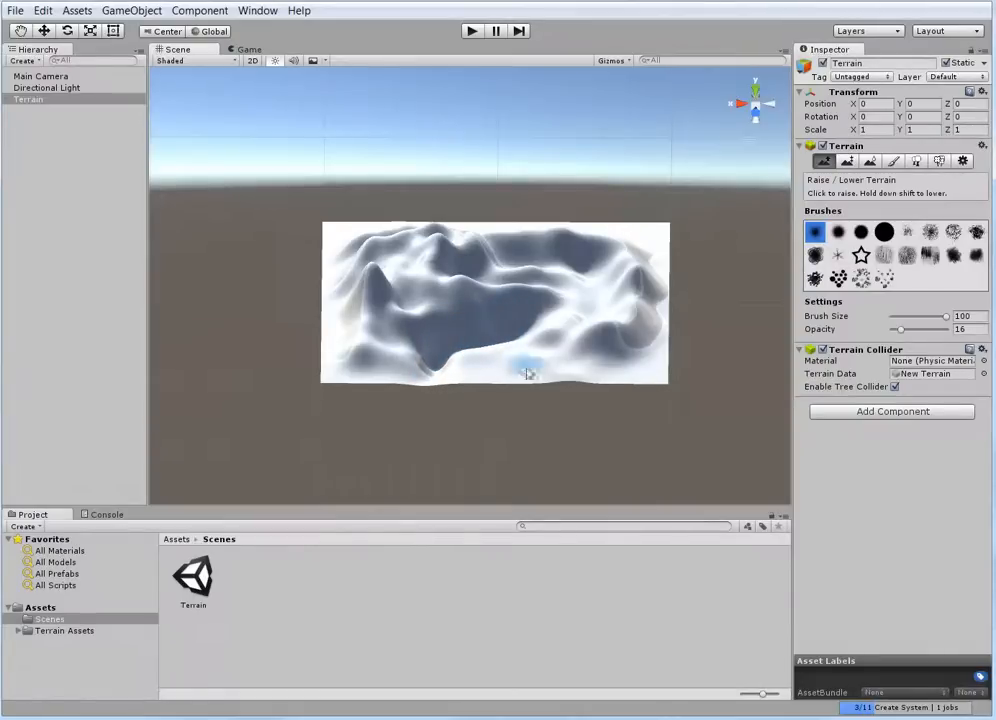
# Inspect the basin from below and the side, and carve a valley between the central ridges and the hills beyond
pyautogui.keyDown('alt'); pyautogui.moveTo(527, 373); pyautogui.dragTo(519, 97); pyautogui.keyUp('alt')
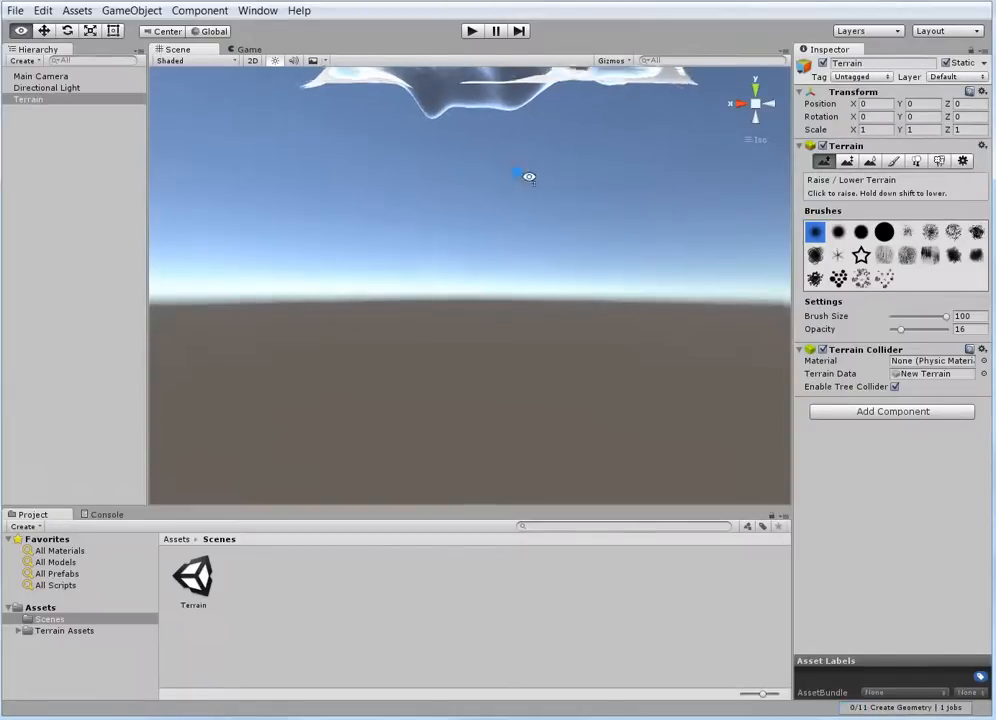
pyautogui.keyDown('alt'); pyautogui.moveTo(527, 176); pyautogui.dragTo(618, 168); pyautogui.keyUp('alt')
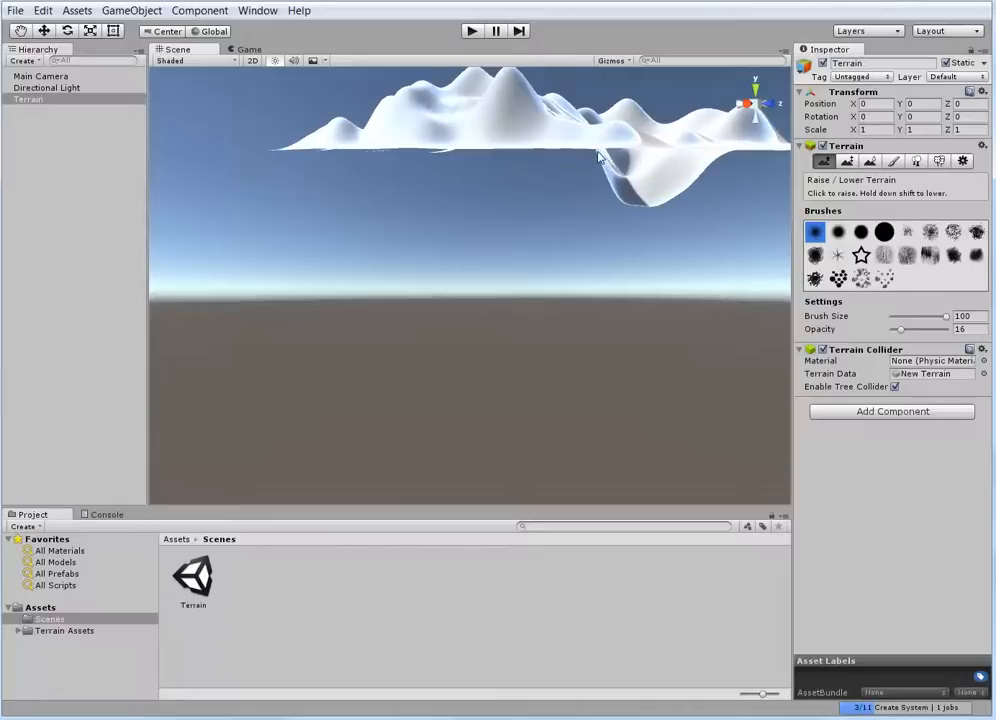
pyautogui.keyDown('alt'); pyautogui.moveTo(598, 160); pyautogui.dragTo(520, 383); pyautogui.keyUp('alt')
pyautogui.scroll(5, 490, 250)
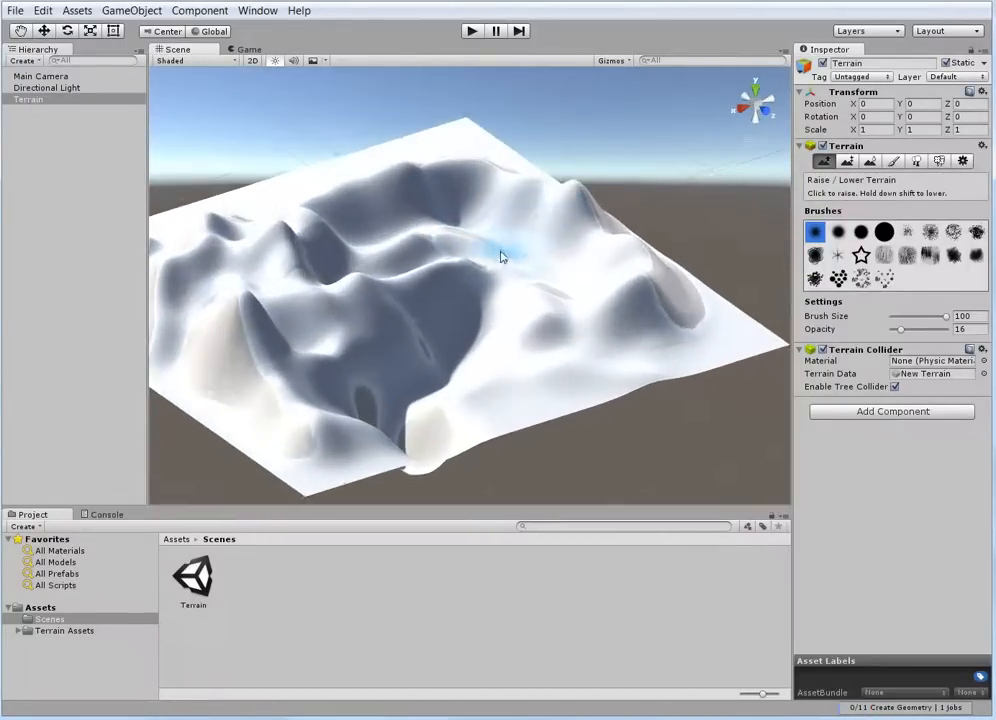
pyautogui.moveTo(511, 249)
pyautogui.mouseDown()
pyautogui.moveTo(534, 260)
pyautogui.moveTo(557, 303)
pyautogui.mouseUp()
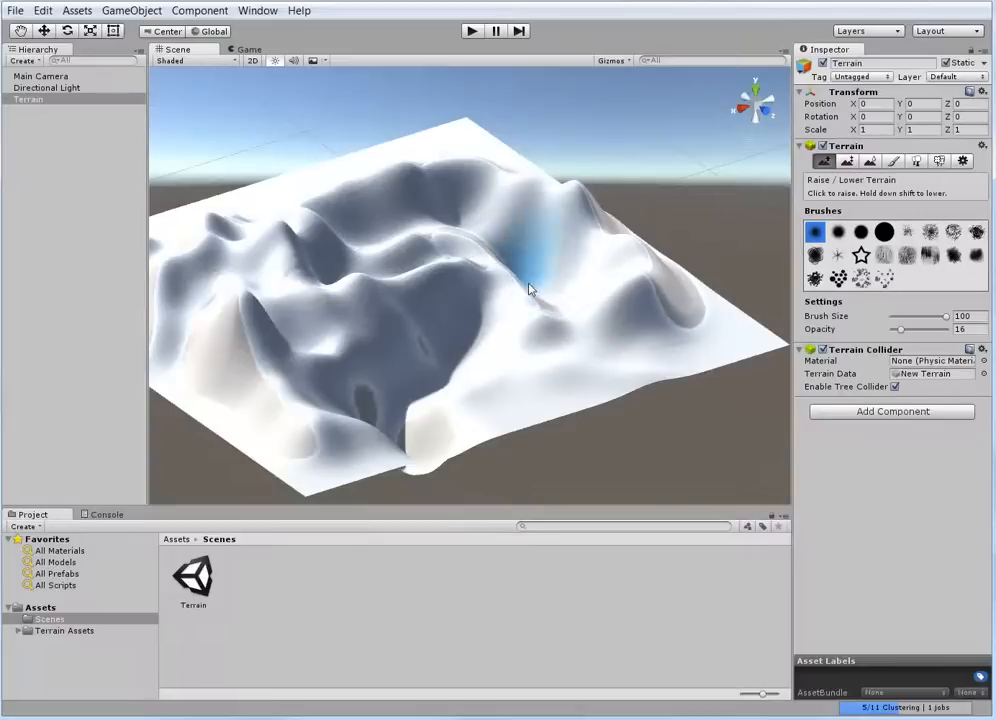
pyautogui.moveTo(531, 285)
pyautogui.keyDown('alt'); pyautogui.mouseDown()
pyautogui.moveTo(471, 433)
pyautogui.moveTo(429, 438)
pyautogui.moveTo(436, 423)
pyautogui.moveTo(551, 349)
pyautogui.moveTo(751, 260)
pyautogui.mouseUp(); pyautogui.keyUp('alt')
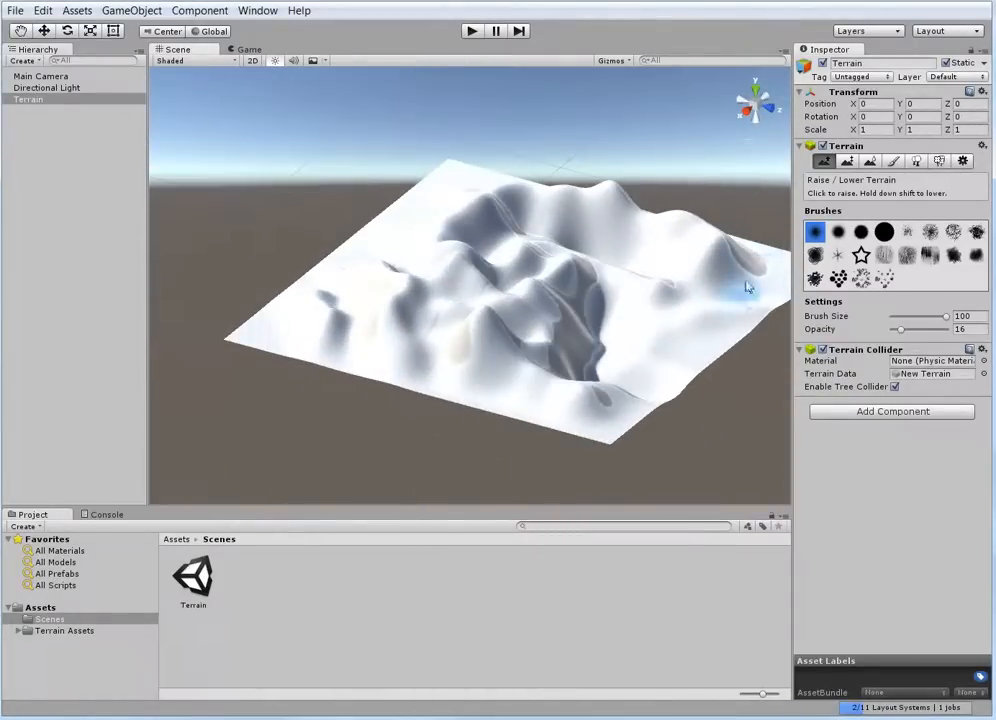
# Switch to texture painting and start adding a new terrain texture
pyautogui.click(894, 162)
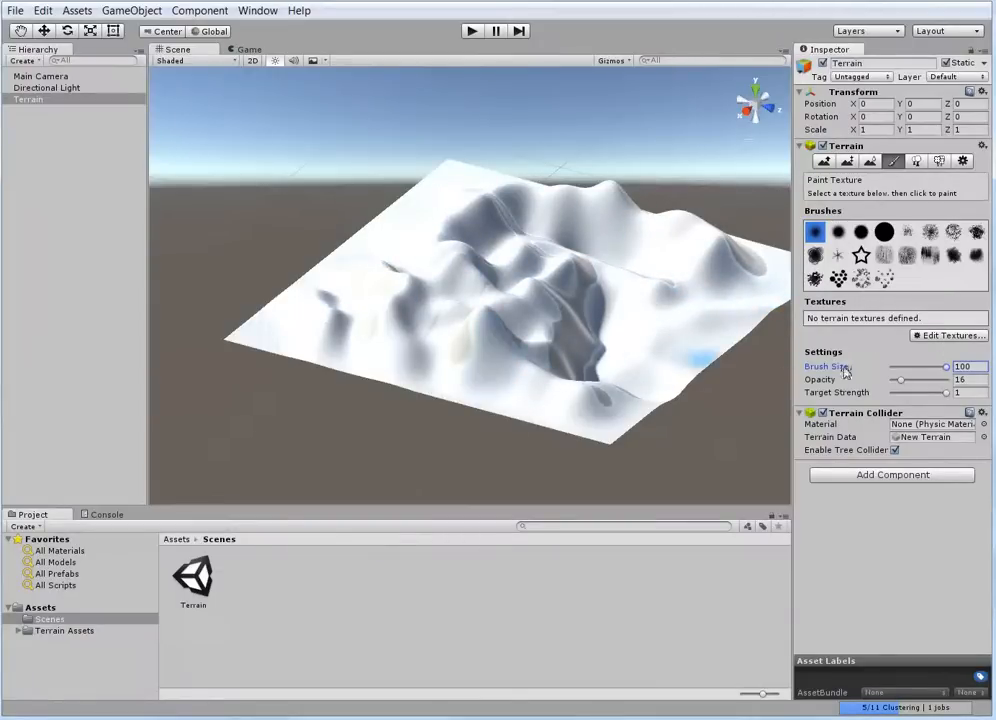
pyautogui.click(944, 336)
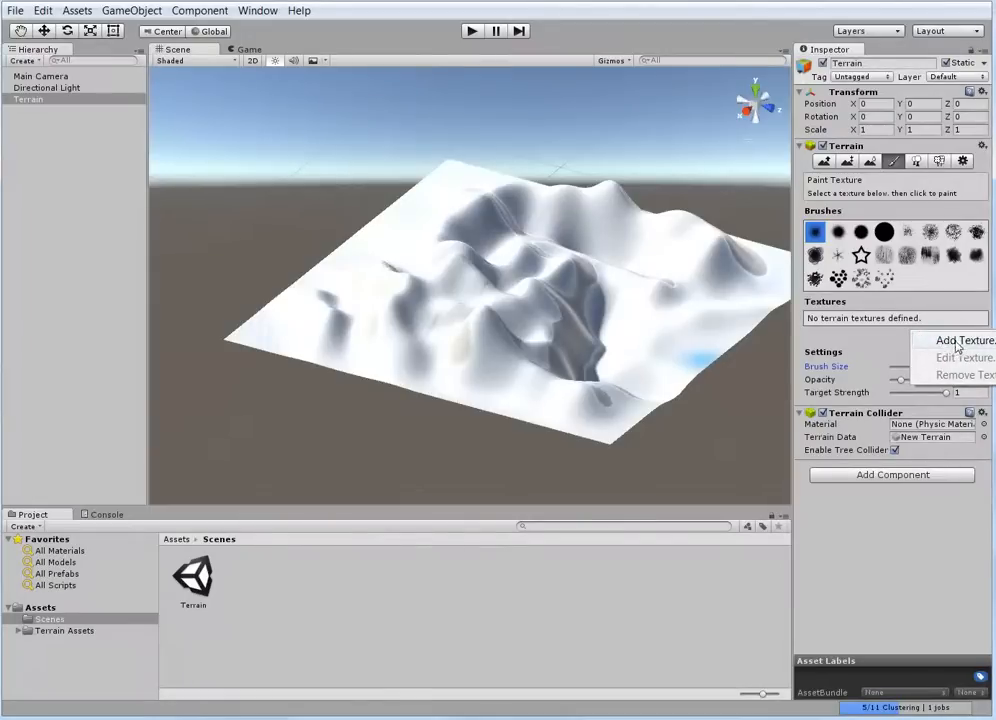
pyautogui.click(965, 342)
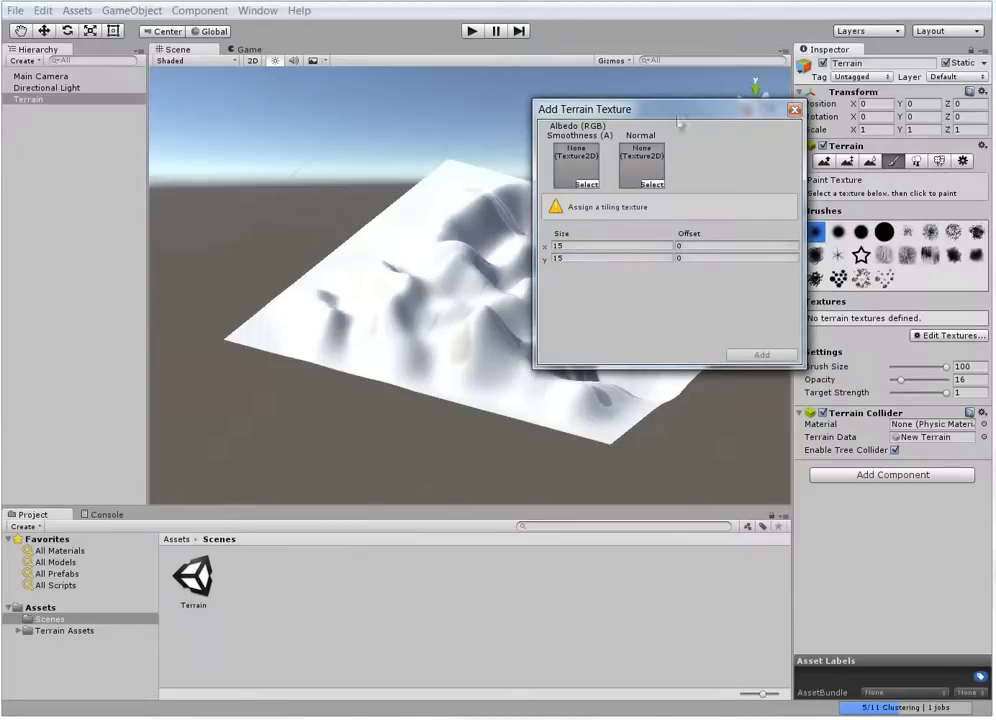
pyautogui.moveTo(670, 111); pyautogui.dragTo(585, 93)
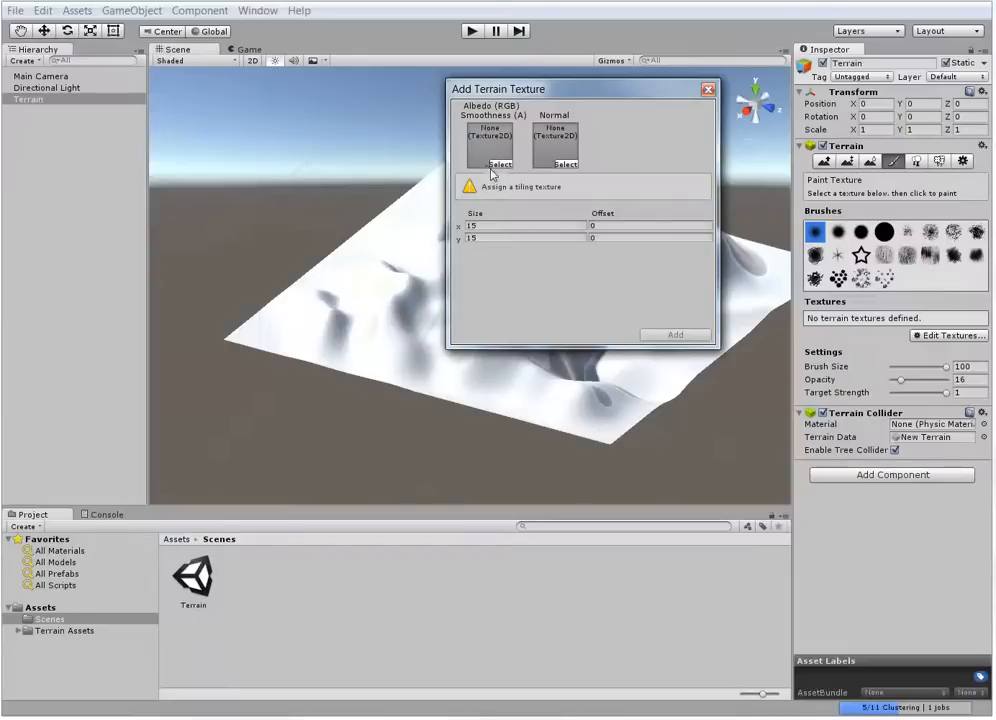
pyautogui.click(500, 164)
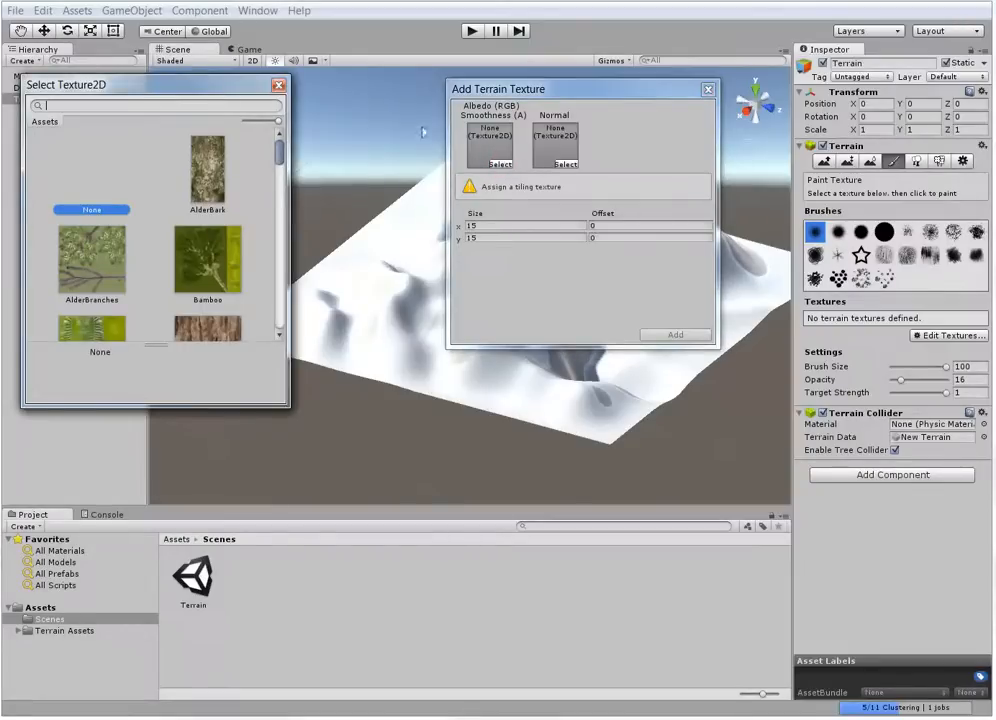
pyautogui.moveTo(166, 92); pyautogui.dragTo(314, 95)
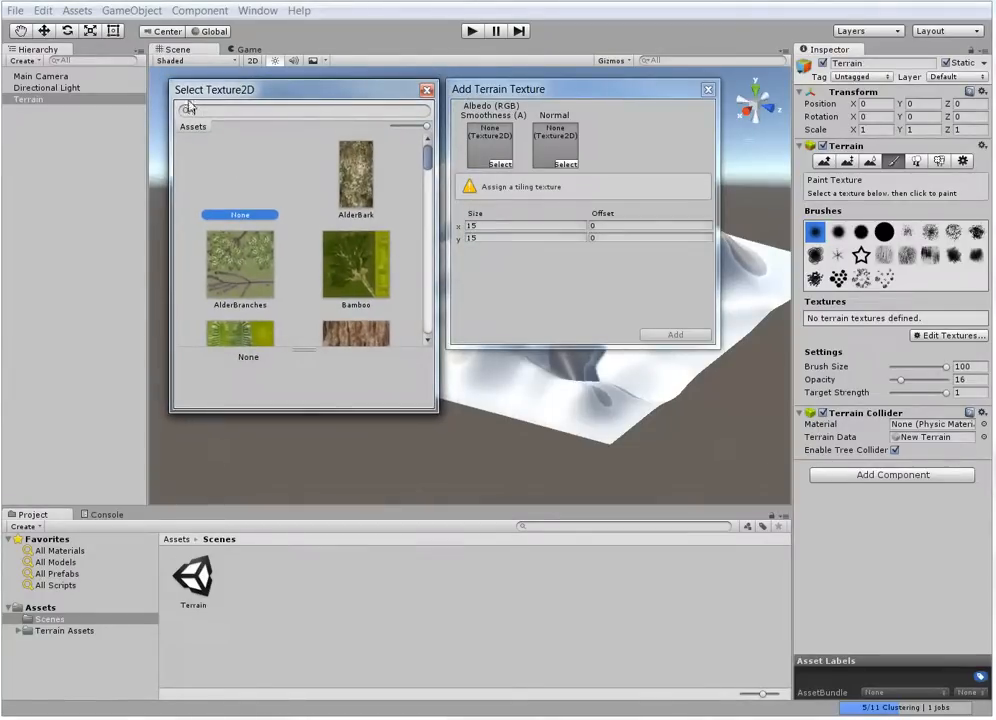
pyautogui.click(31, 625)
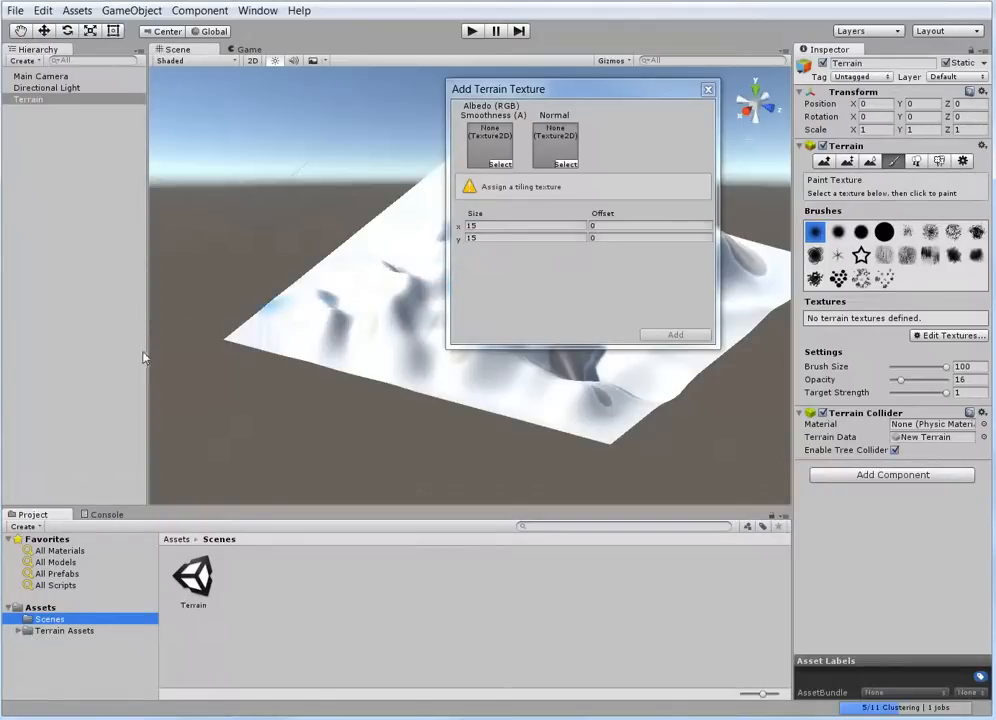
pyautogui.click(78, 357)
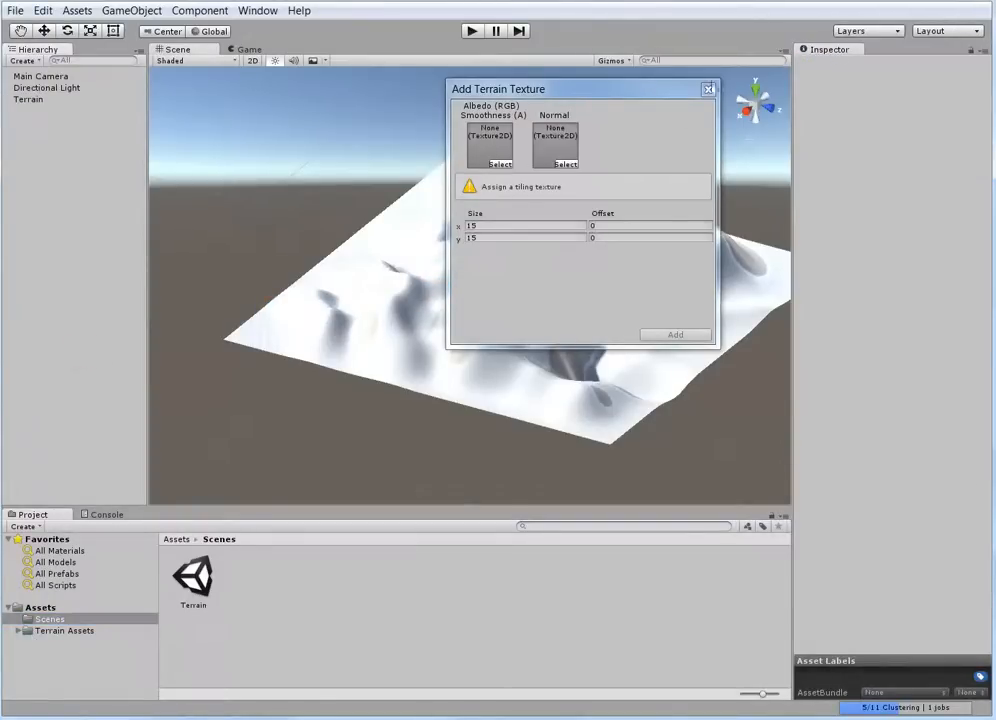
# Assign Cliff (Layered Rock) as the albedo texture and add it as the terrain's base texture
pyautogui.click(500, 164)
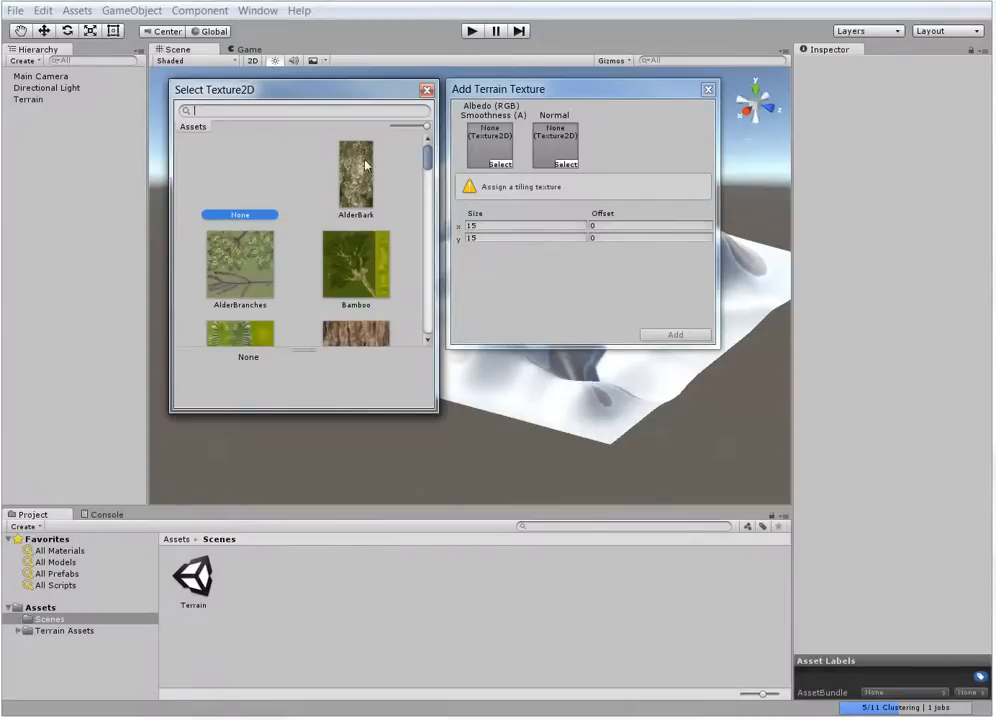
pyautogui.moveTo(429, 162); pyautogui.dragTo(420, 203)
pyautogui.click(370, 215)
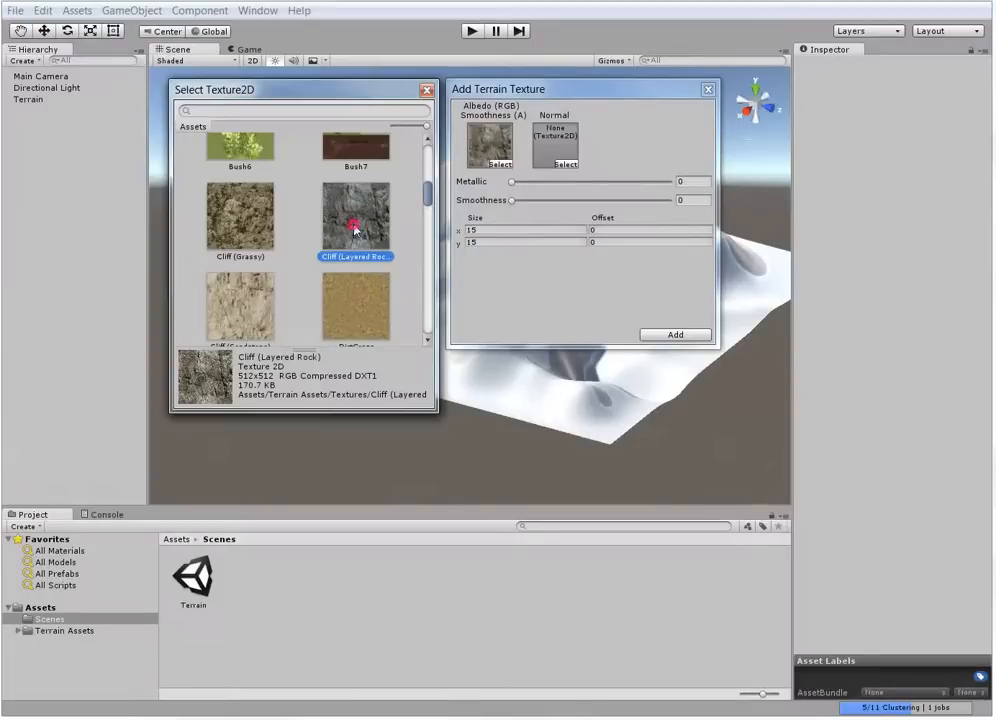
pyautogui.doubleClick(355, 233)
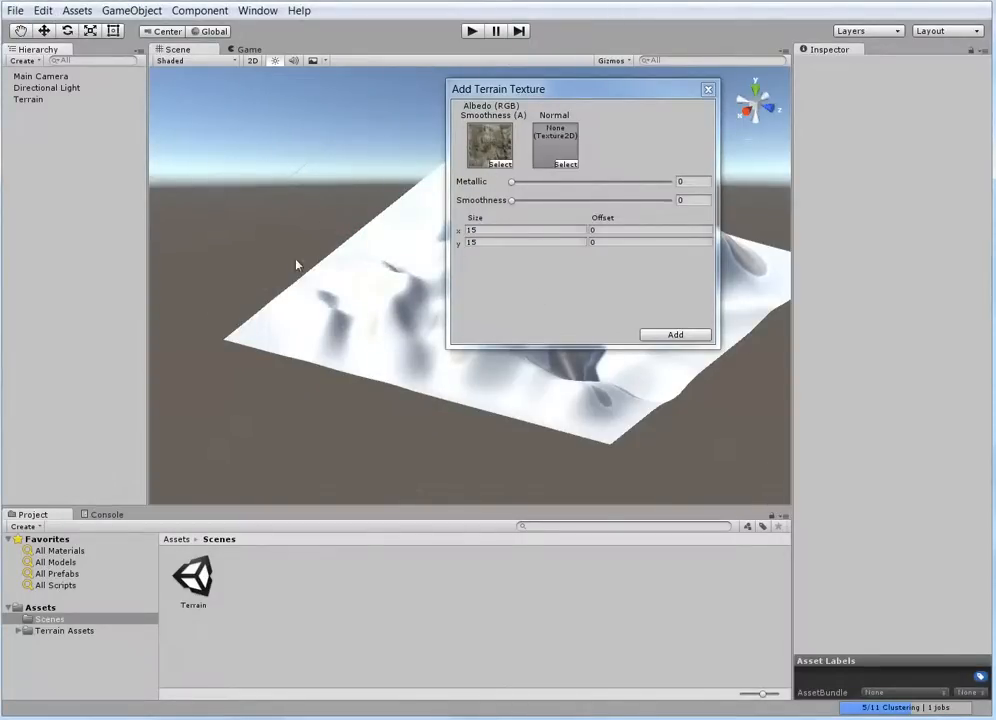
pyautogui.click(675, 335)
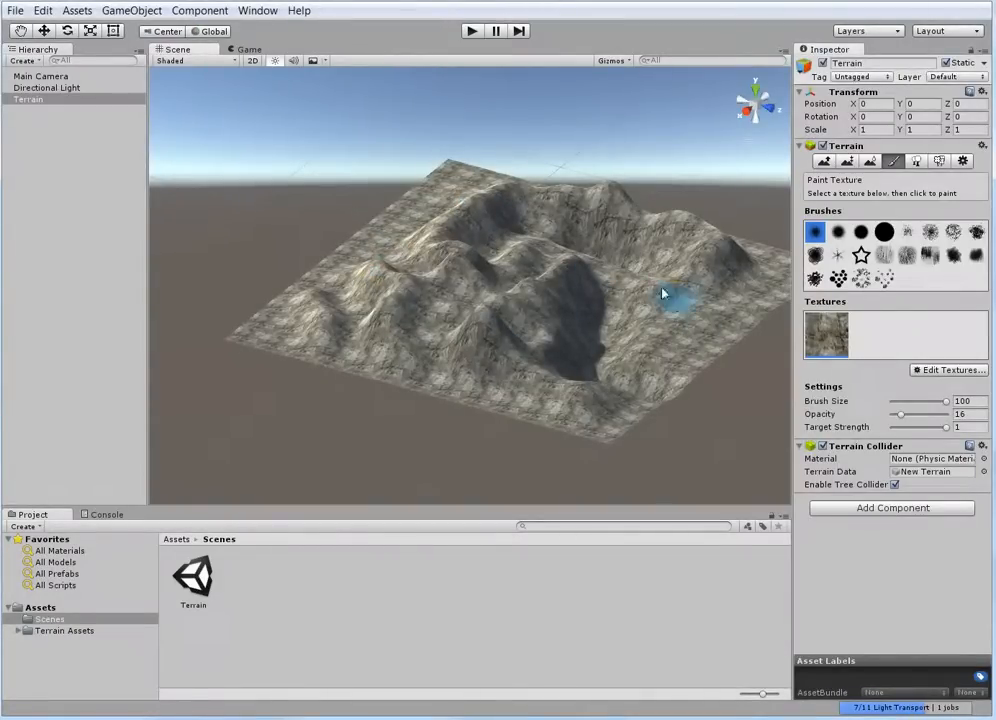
# Raise the ridge behind the deep central basin with the Raise / Lower Terrain tool at opacity 44
pyautogui.scroll(2, 573, 323)
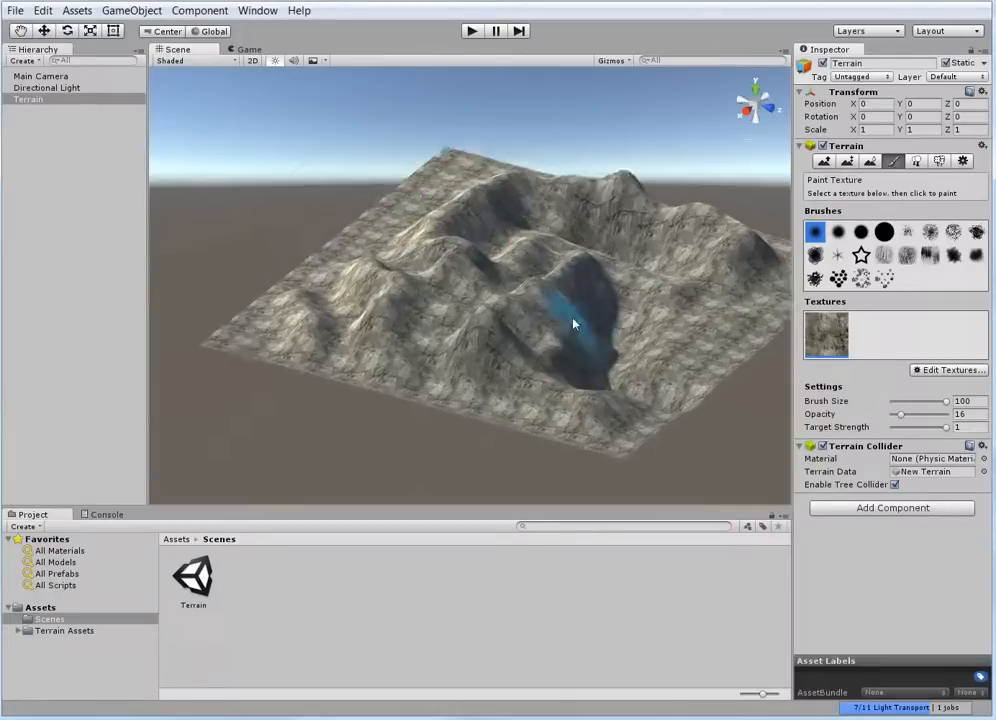
pyautogui.keyDown('alt'); pyautogui.moveTo(573, 323); pyautogui.dragTo(611, 436); pyautogui.keyUp('alt')
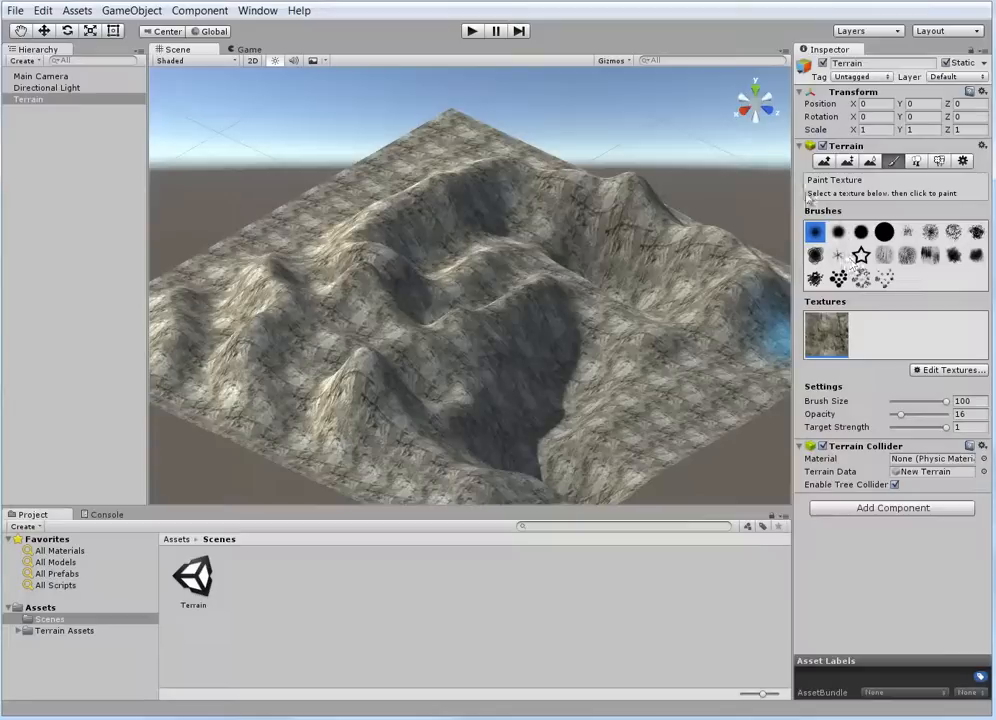
pyautogui.click(823, 161)
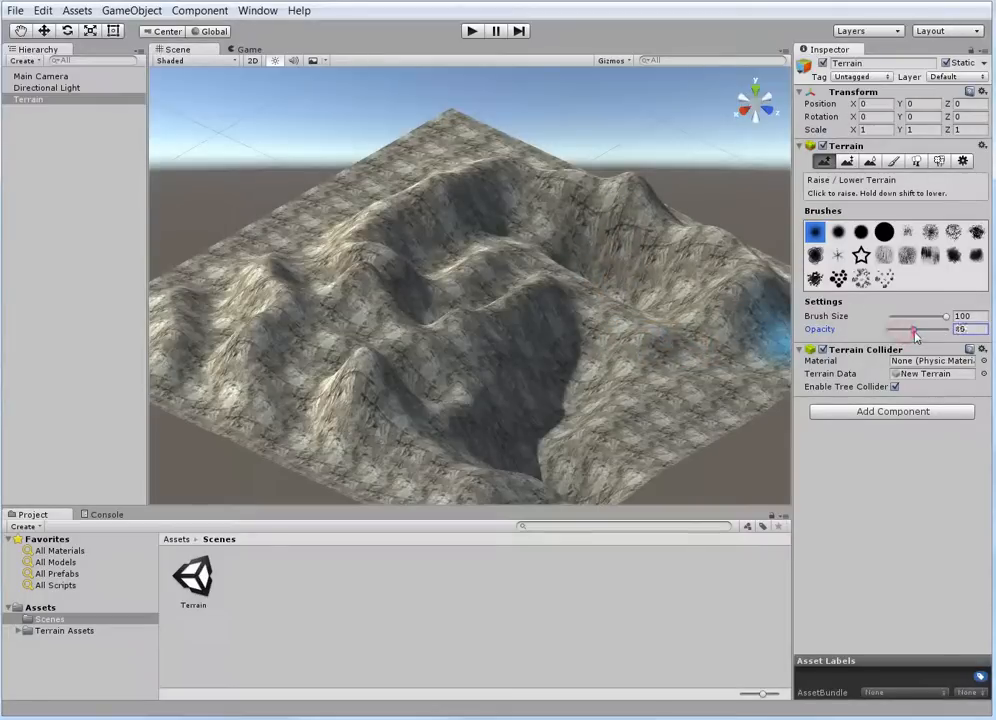
pyautogui.moveTo(915, 336); pyautogui.dragTo(912, 334)
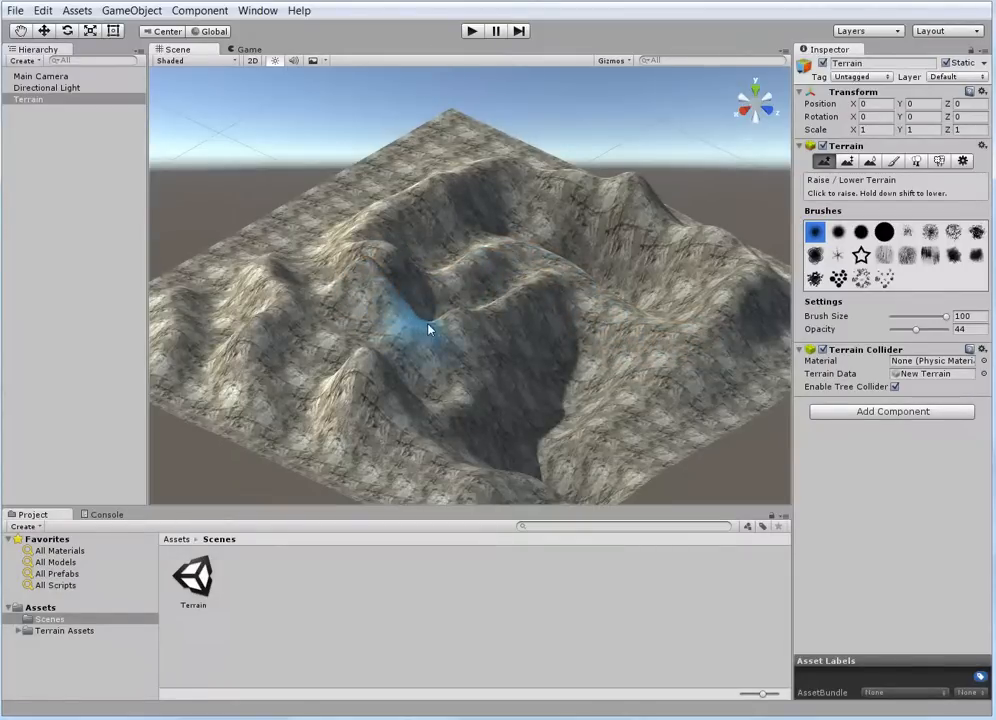
pyautogui.moveTo(452, 326)
pyautogui.mouseDown()
pyautogui.moveTo(470, 285)
pyautogui.moveTo(529, 293)
pyautogui.moveTo(447, 322)
pyautogui.moveTo(358, 282)
pyautogui.mouseUp()
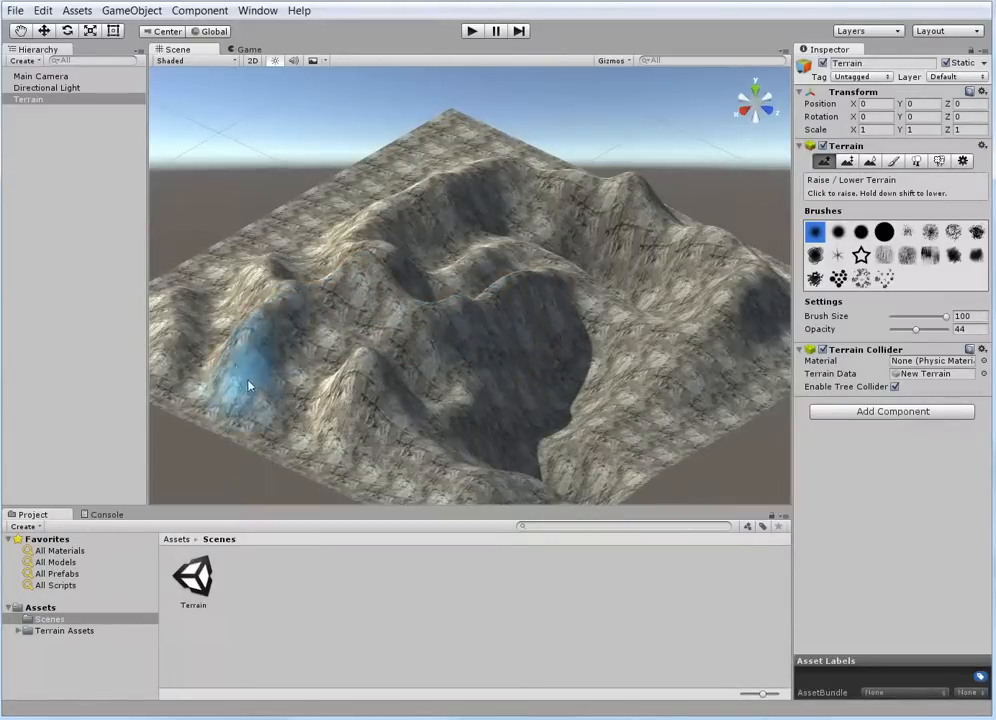
# Raise rugged rocky bumps and spikes along the slopes of the rear ridge using the scattered-dots brush
pyautogui.scroll(-3, 387, 371)
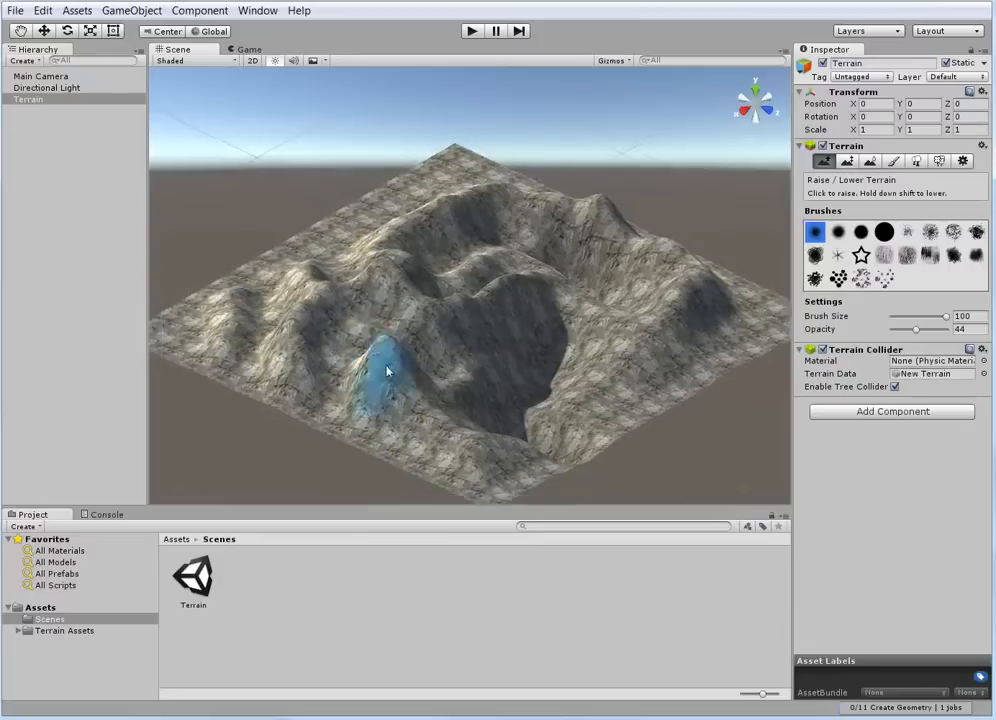
pyautogui.moveTo(415, 387)
pyautogui.keyDown('alt'); pyautogui.mouseDown()
pyautogui.moveTo(549, 434)
pyautogui.moveTo(552, 335)
pyautogui.mouseUp(); pyautogui.keyUp('alt')
pyautogui.scroll(-3, 557, 295)
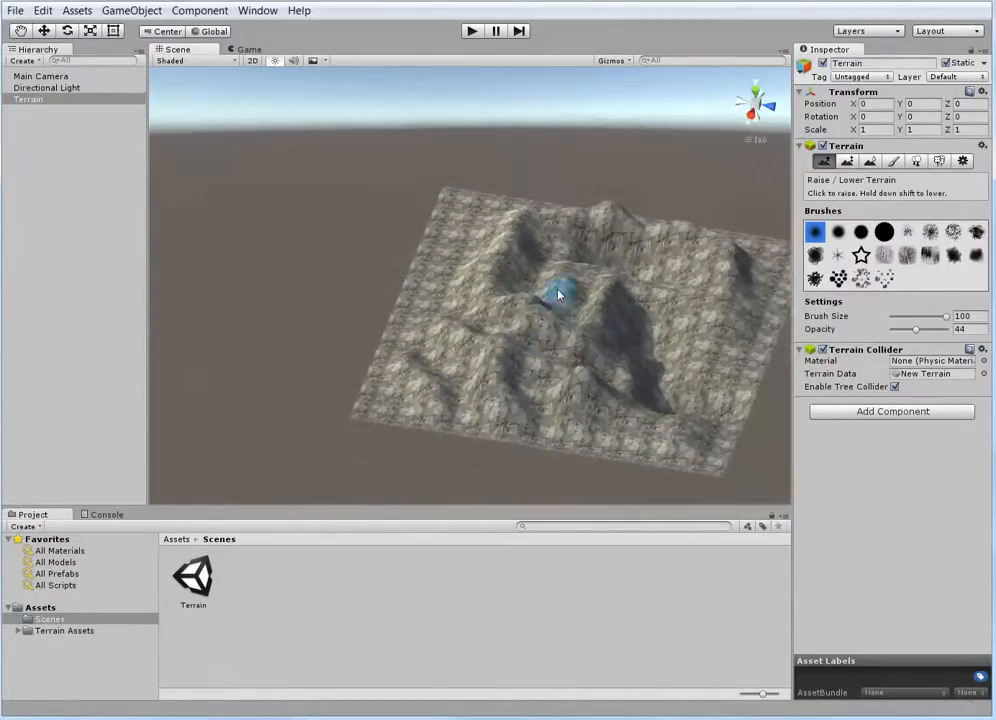
pyautogui.scroll(8, 568, 282)
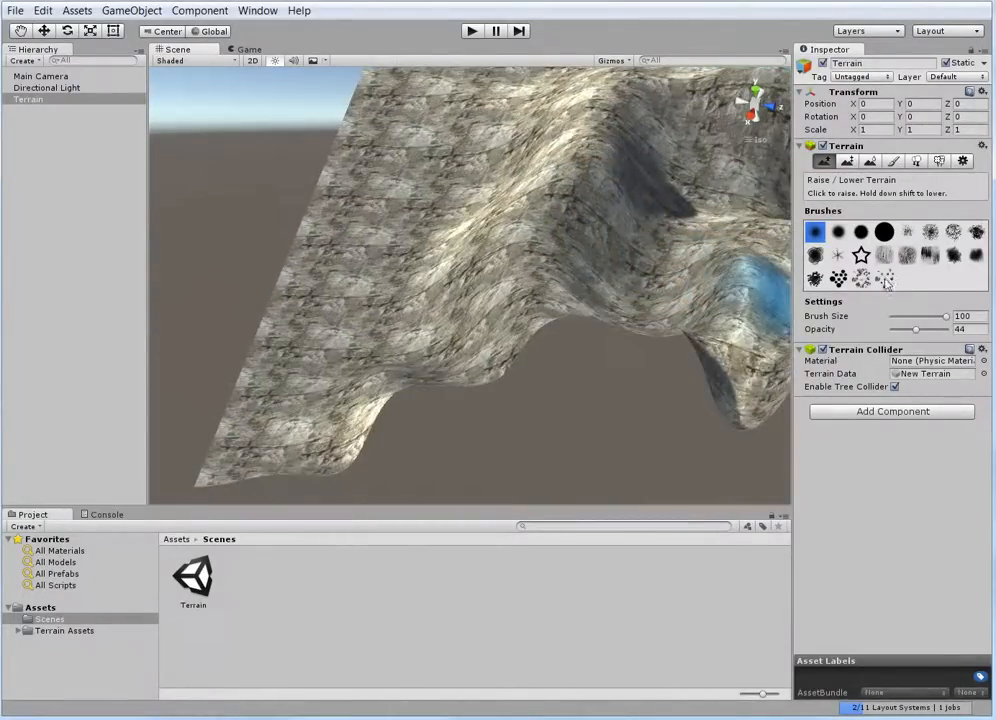
pyautogui.click(884, 279)
pyautogui.moveTo(642, 260)
pyautogui.keyDown('alt'); pyautogui.mouseDown()
pyautogui.moveTo(605, 245)
pyautogui.moveTo(485, 262)
pyautogui.moveTo(325, 188)
pyautogui.moveTo(313, 151)
pyautogui.moveTo(377, 359)
pyautogui.moveTo(433, 360)
pyautogui.moveTo(402, 278)
pyautogui.moveTo(458, 262)
pyautogui.moveTo(440, 251)
pyautogui.moveTo(520, 246)
pyautogui.moveTo(588, 262)
pyautogui.moveTo(522, 251)
pyautogui.moveTo(525, 188)
pyautogui.moveTo(538, 178)
pyautogui.moveTo(476, 160)
pyautogui.moveTo(432, 181)
pyautogui.moveTo(368, 280)
pyautogui.moveTo(358, 270)
pyautogui.mouseUp(); pyautogui.keyUp('alt')
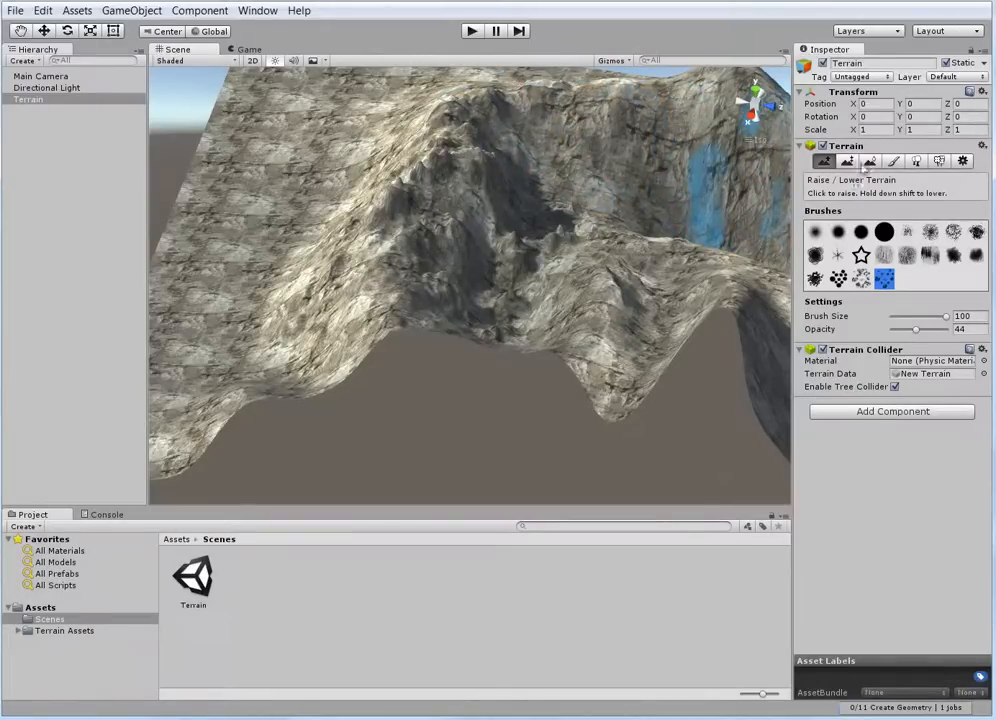
pyautogui.scroll(-3, 595, 202)
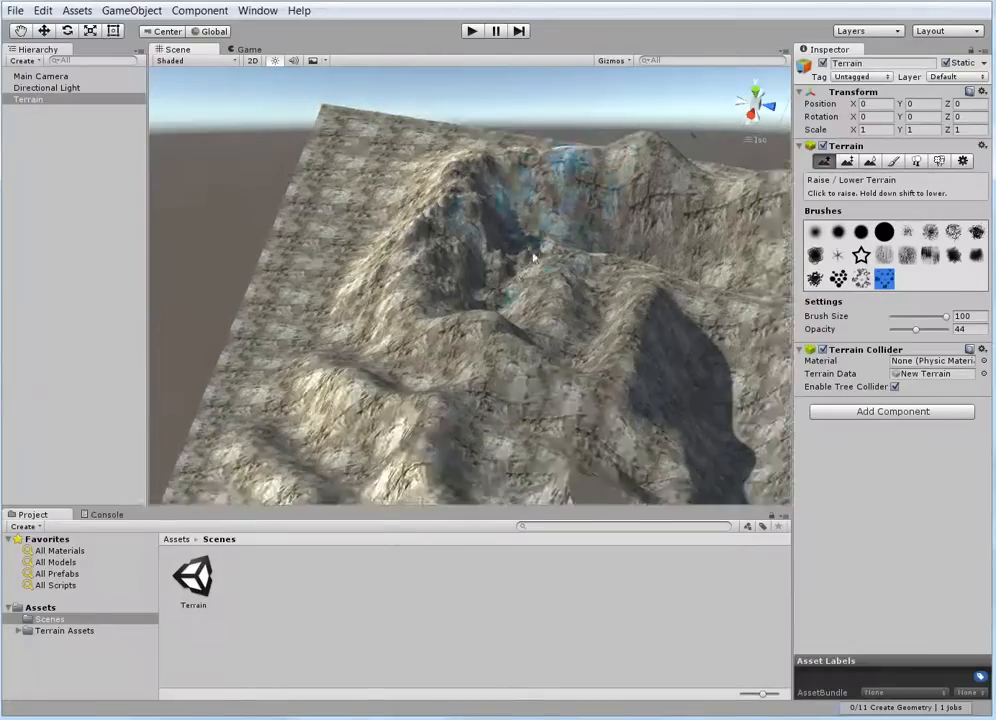
pyautogui.moveTo(436, 291)
pyautogui.mouseDown()
pyautogui.moveTo(428, 287)
pyautogui.moveTo(382, 345)
pyautogui.moveTo(390, 340)
pyautogui.mouseUp()
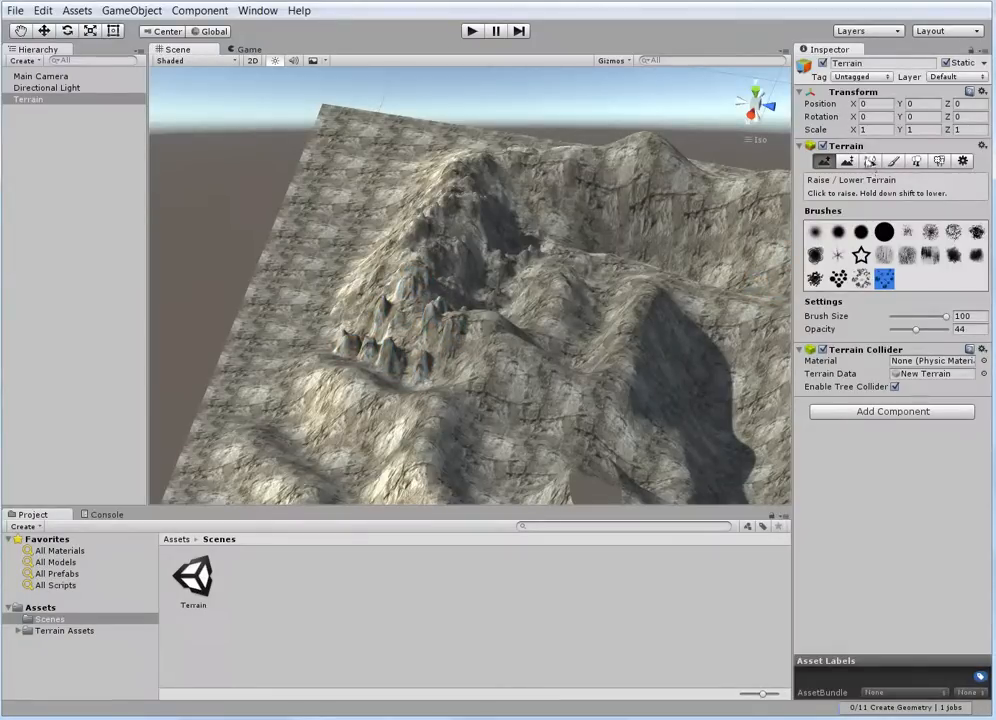
# Smooth the jagged spikes on the rear ridge with the Smooth Height tool at opacity 63, keeping the scattered-dots brush
pyautogui.click(871, 162)
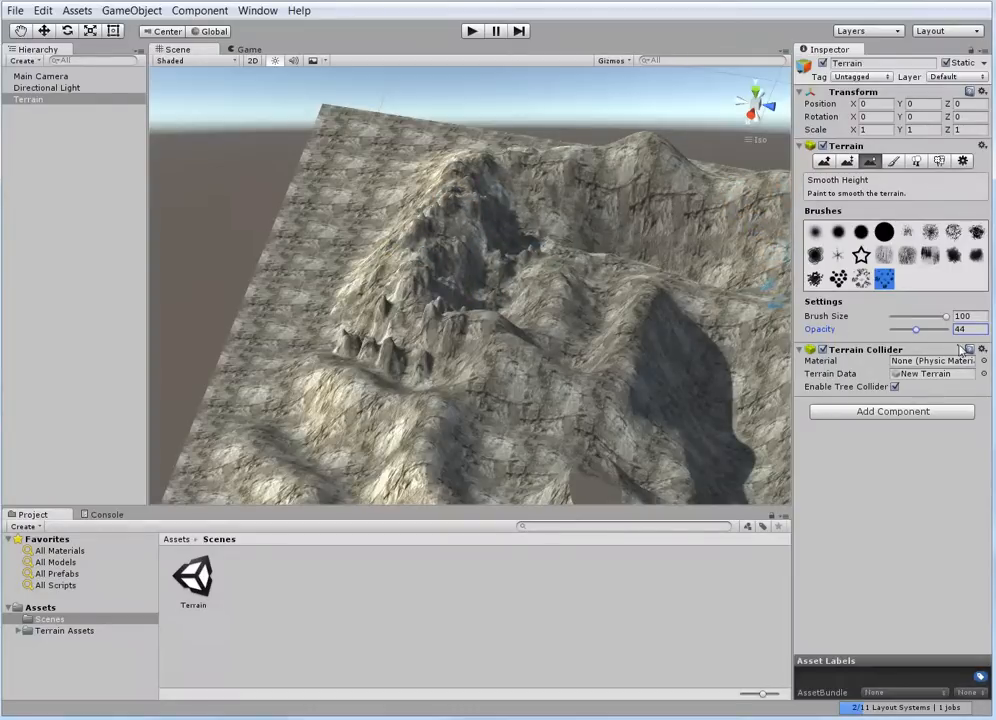
pyautogui.click(914, 330)
pyautogui.moveTo(924, 328); pyautogui.dragTo(927, 328)
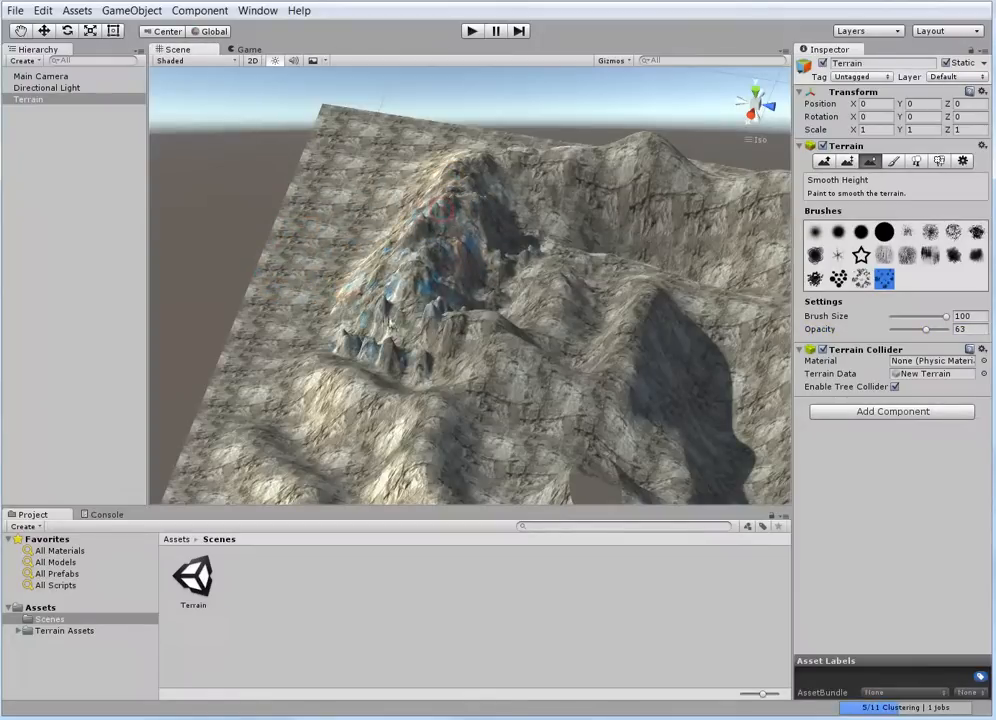
pyautogui.click(440, 375)
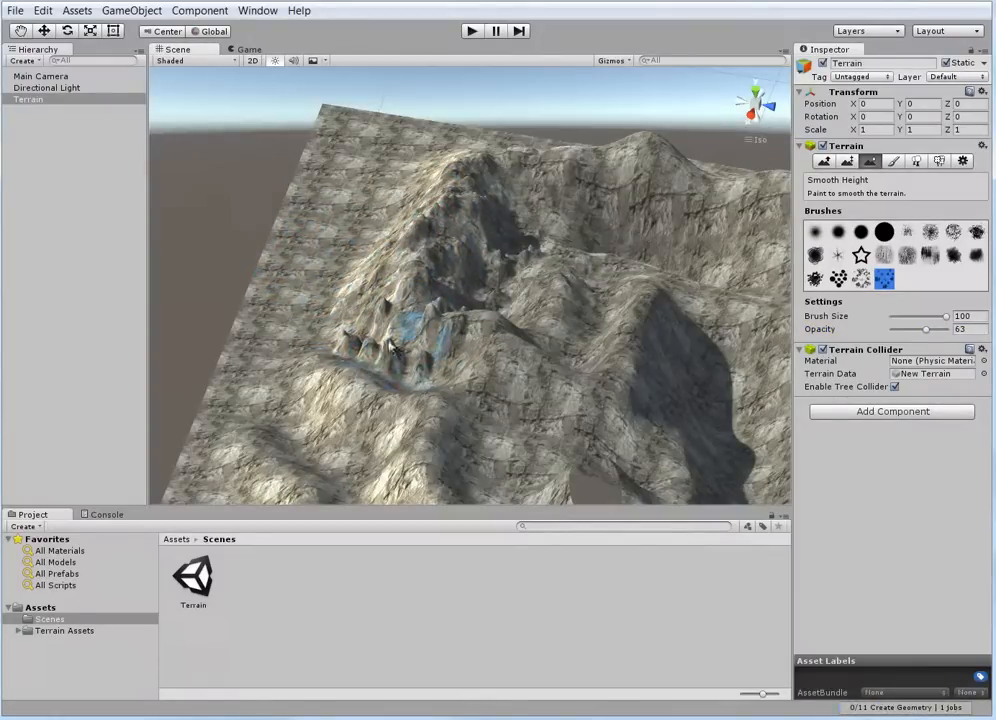
# Smooth the rough bumps across the rear ridge and the neighbouring hollow and hills with the second soft round brush
pyautogui.click(840, 234)
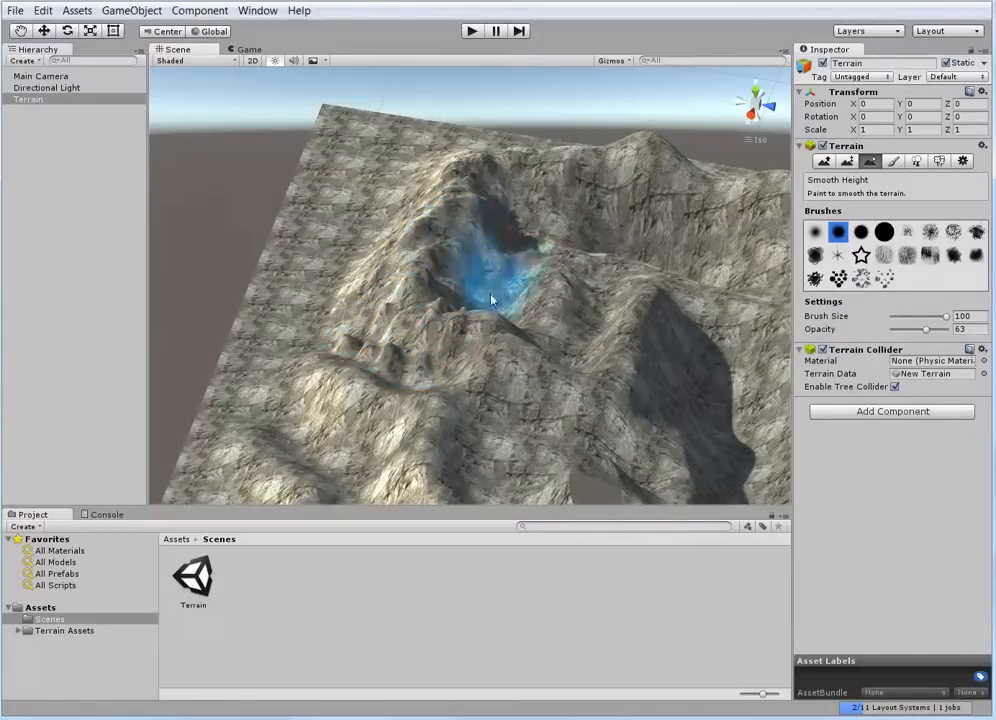
pyautogui.scroll(5, 511, 293)
pyautogui.moveTo(511, 293); pyautogui.dragTo(549, 227, button='right')
pyautogui.moveTo(467, 151)
pyautogui.mouseDown(button='right')
pyautogui.moveTo(487, 247)
pyautogui.moveTo(572, 335)
pyautogui.moveTo(596, 333)
pyautogui.mouseUp(button='right')
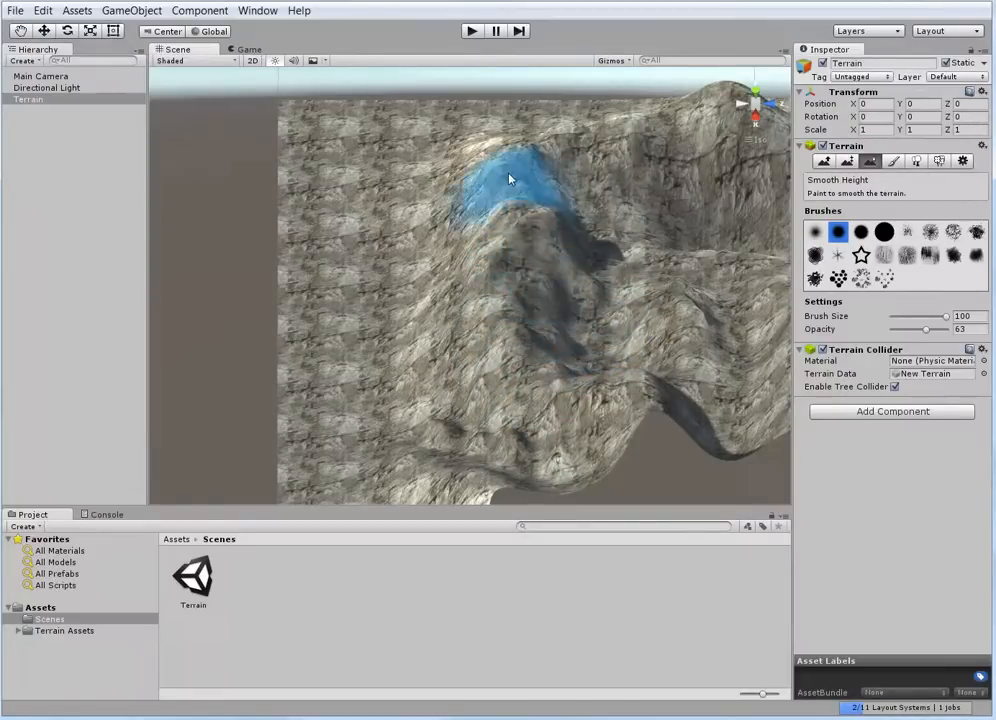
pyautogui.scroll(-3, 488, 272)
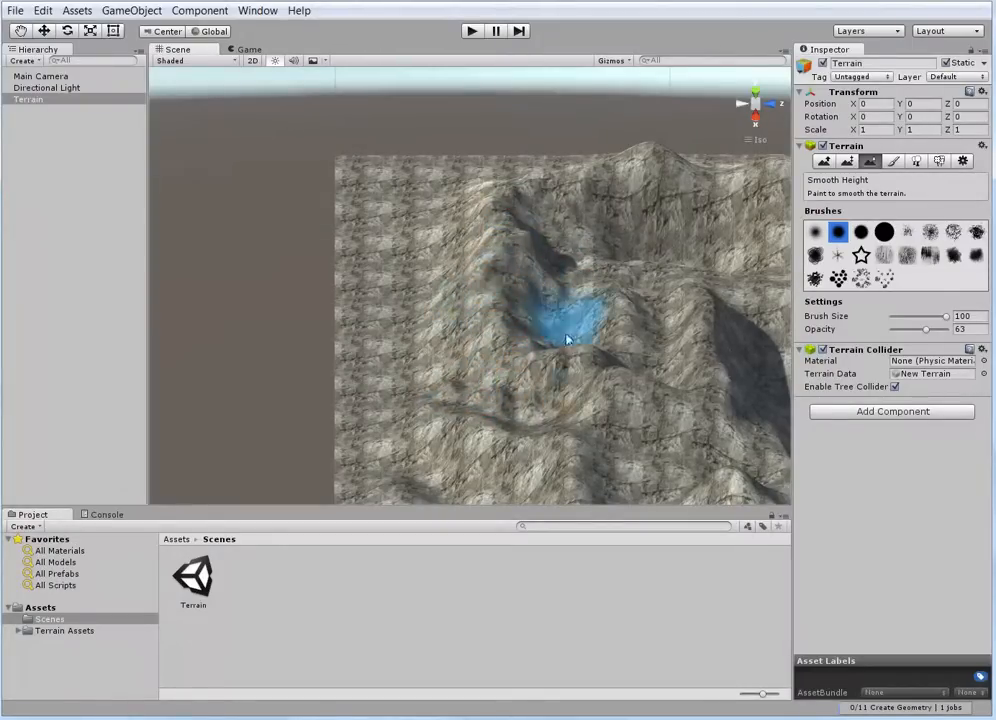
pyautogui.scroll(-5, 556, 330)
pyautogui.keyDown('alt'); pyautogui.moveTo(569, 399); pyautogui.dragTo(472, 394); pyautogui.keyUp('alt')
pyautogui.scroll(6, 493, 362)
pyautogui.scroll(10, 474, 378)
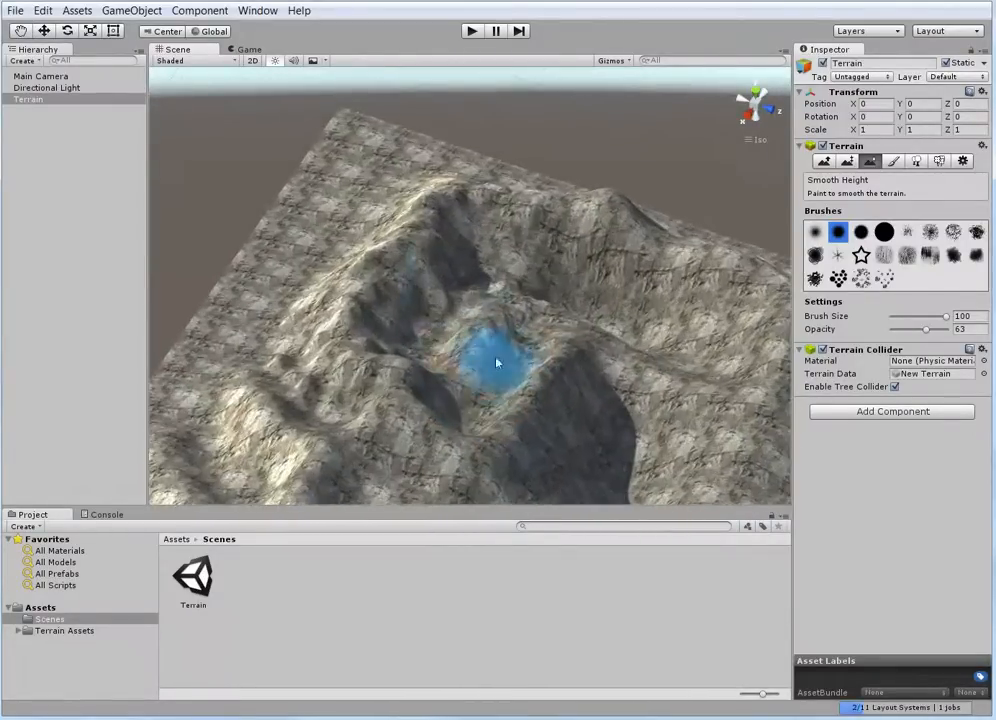
pyautogui.scroll(-8, 657, 190)
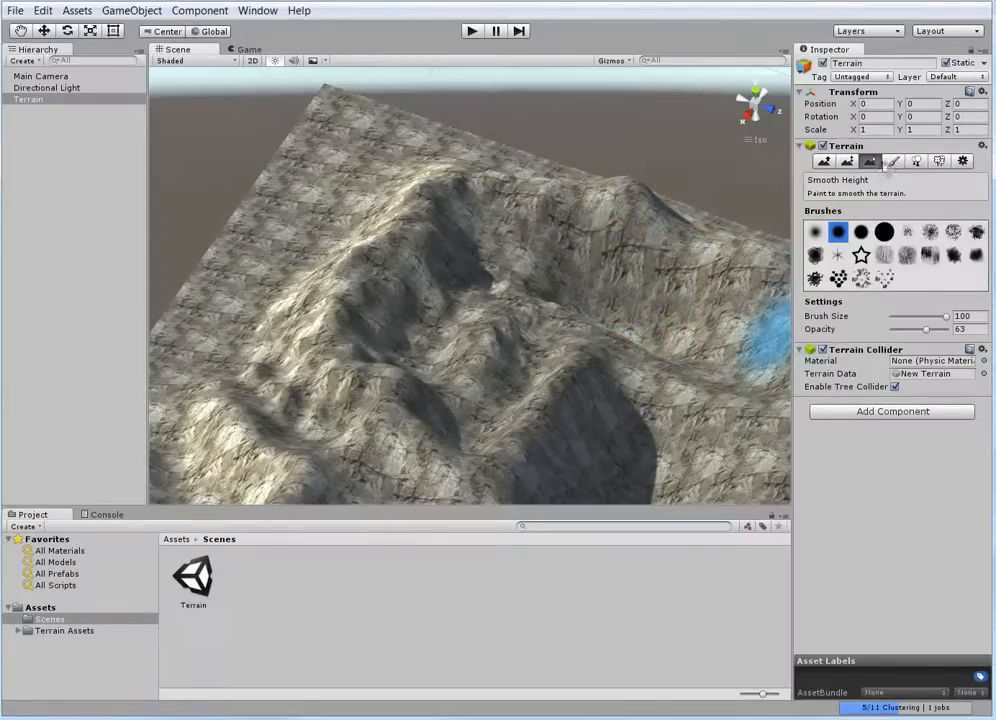
# Switch to Paint Texture and set the cliff texture's tiling size to 25 by 25
pyautogui.click(893, 162)
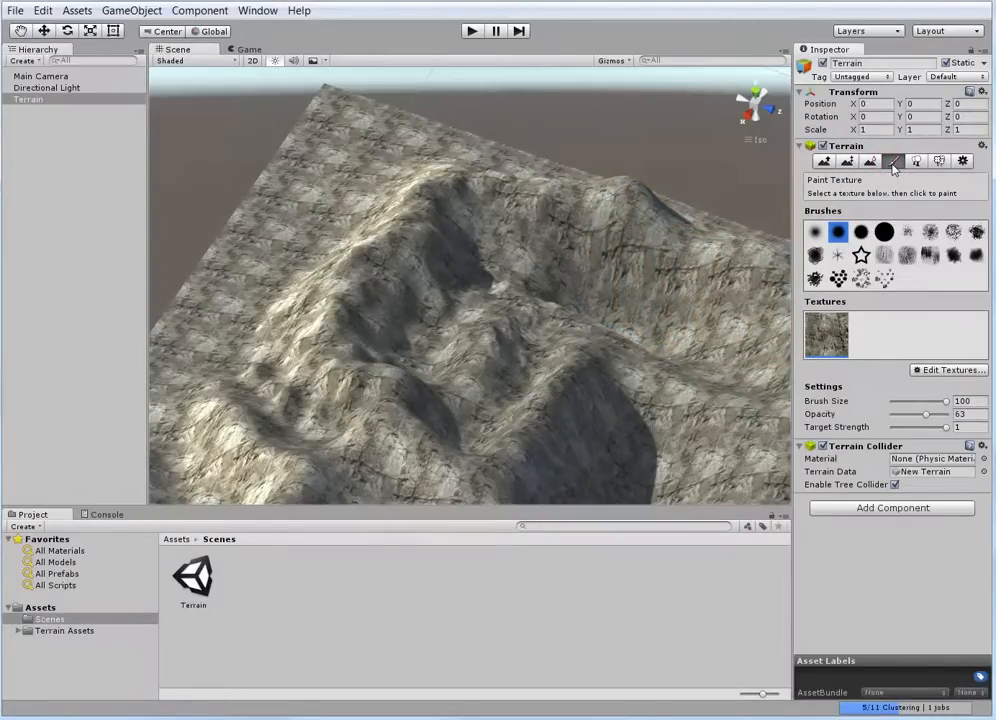
pyautogui.click(945, 372)
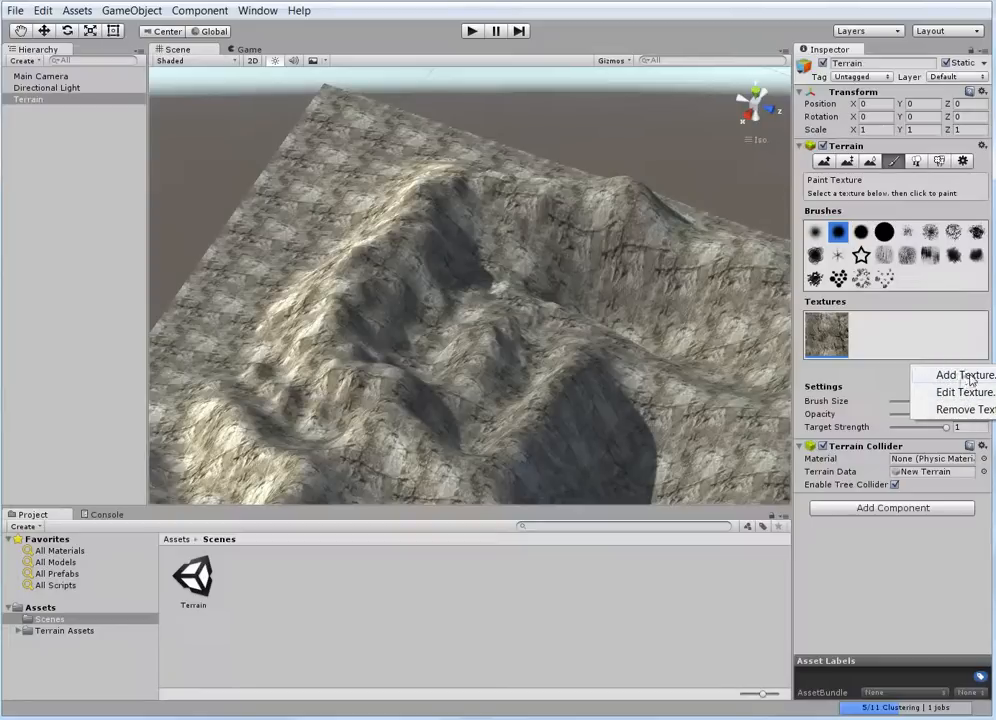
pyautogui.click(963, 392)
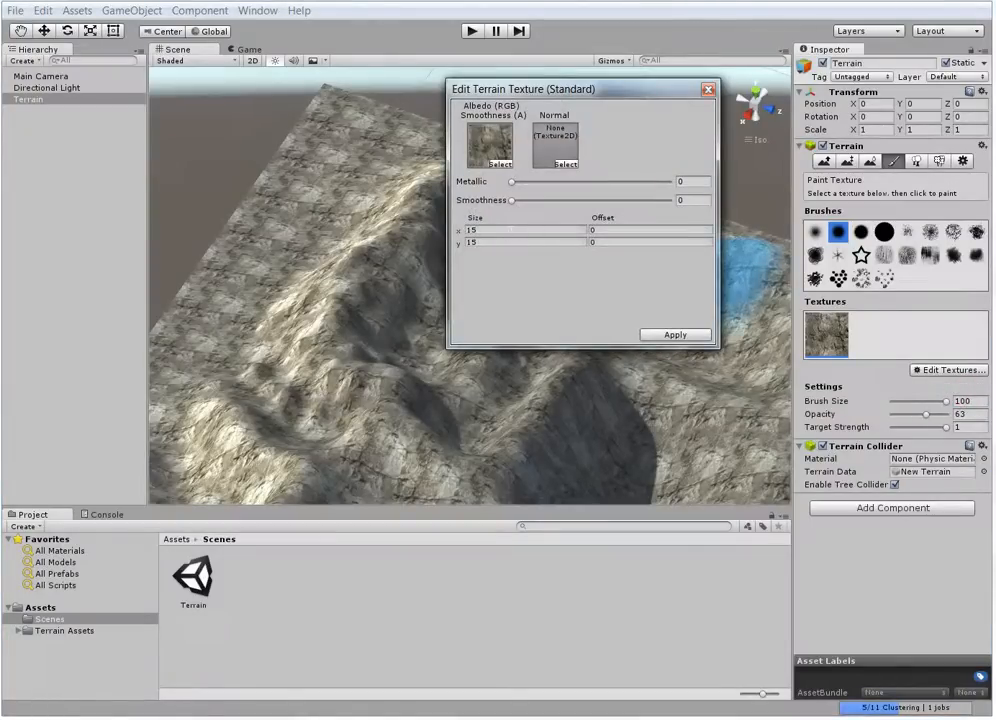
pyautogui.write('25')
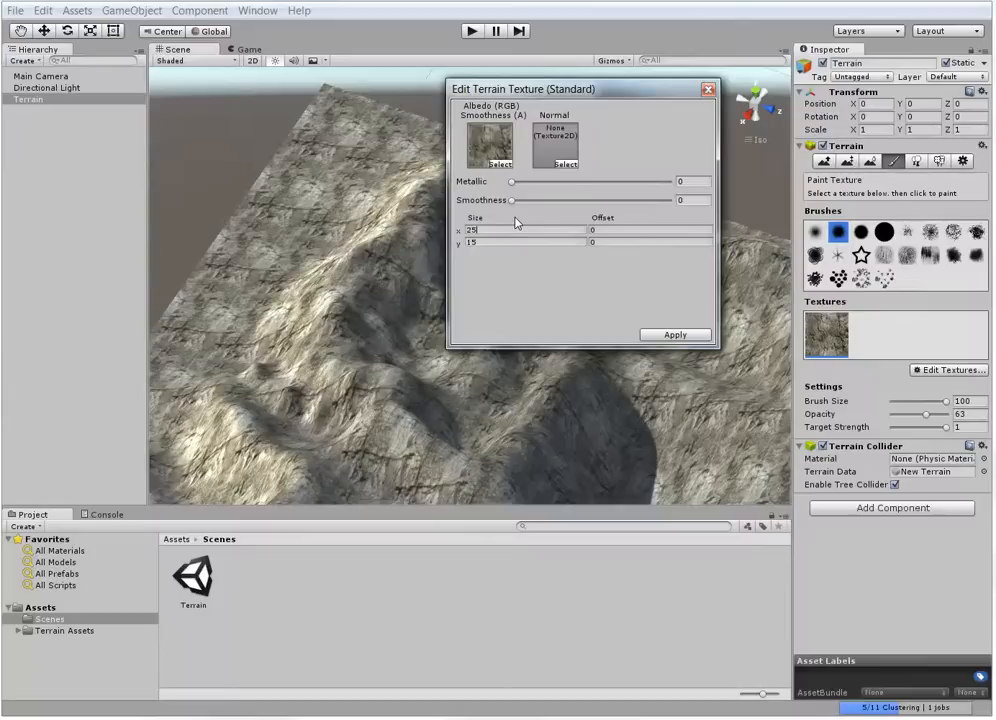
pyautogui.write('25')
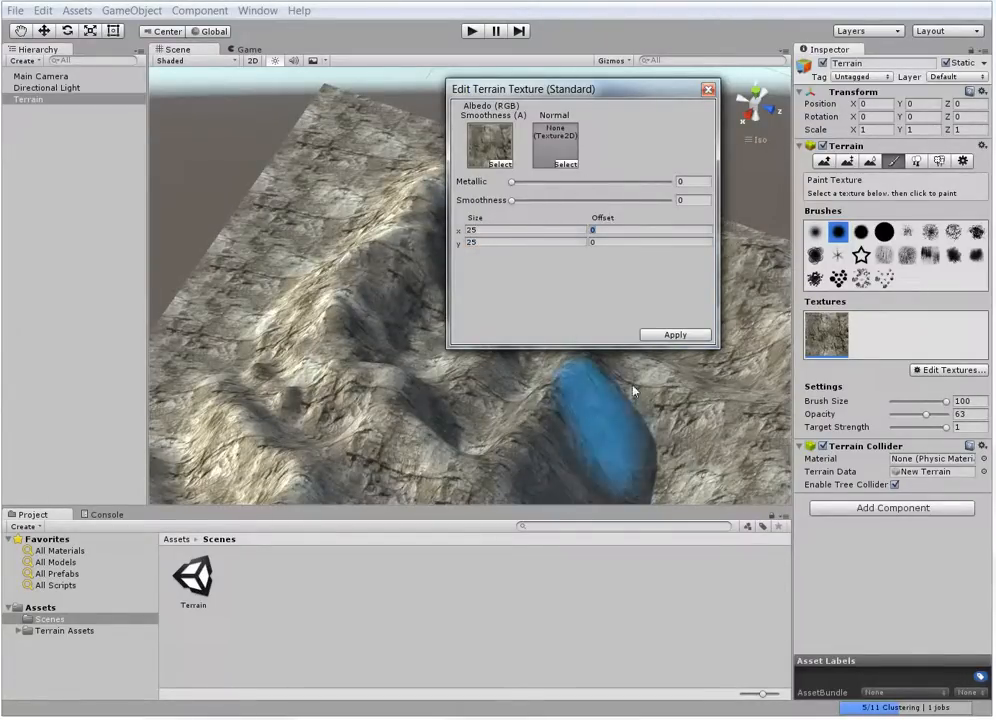
pyautogui.click(702, 336)
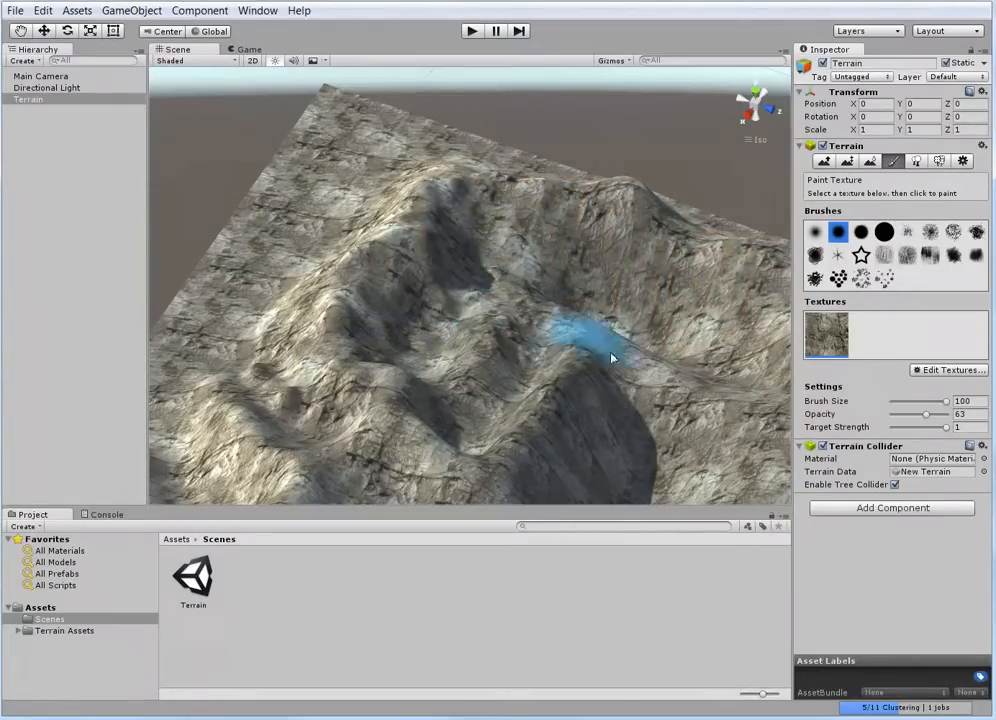
# Increase the cliff texture's tiling size to 50 in both X and Y
pyautogui.scroll(-5, 456, 345)
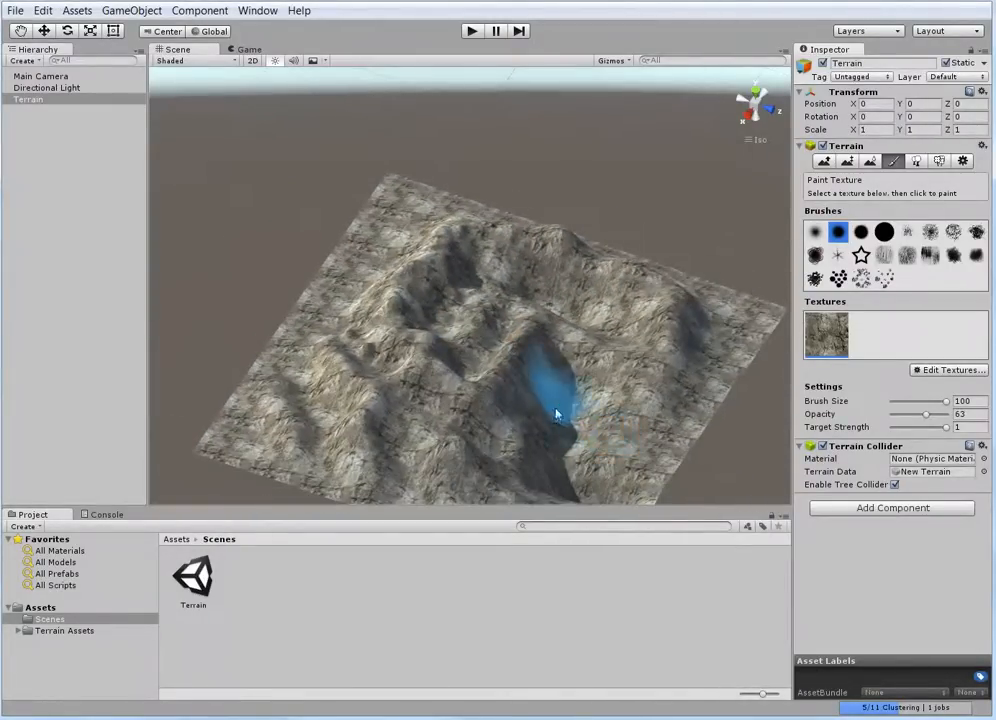
pyautogui.moveTo(556, 413); pyautogui.dragTo(533, 386, button='middle')
pyautogui.scroll(3, 533, 364)
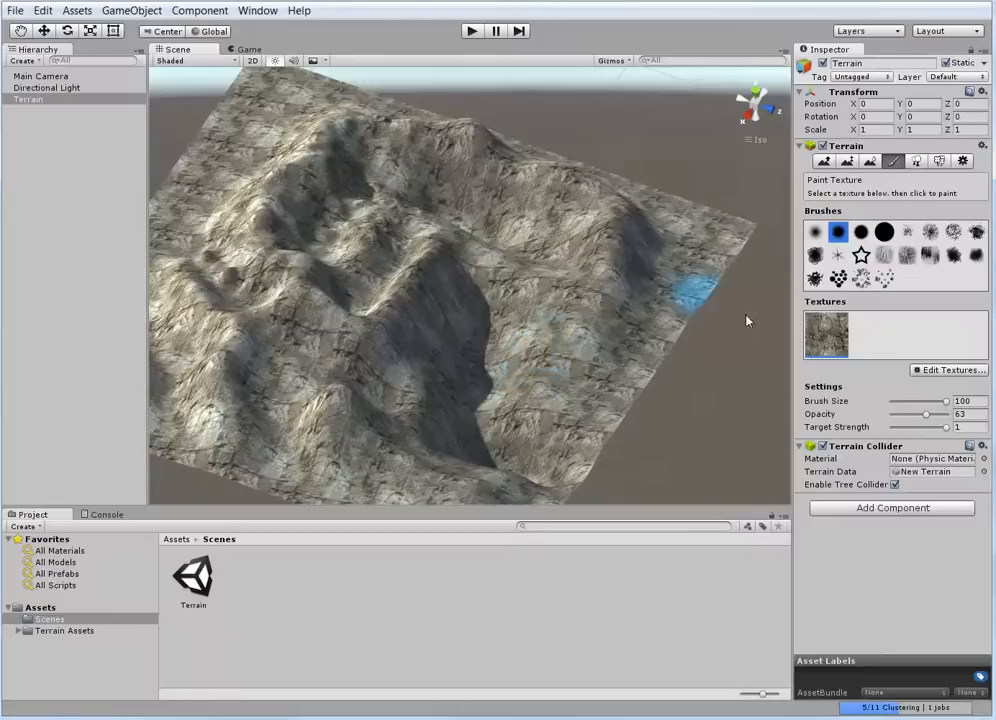
pyautogui.click(947, 371)
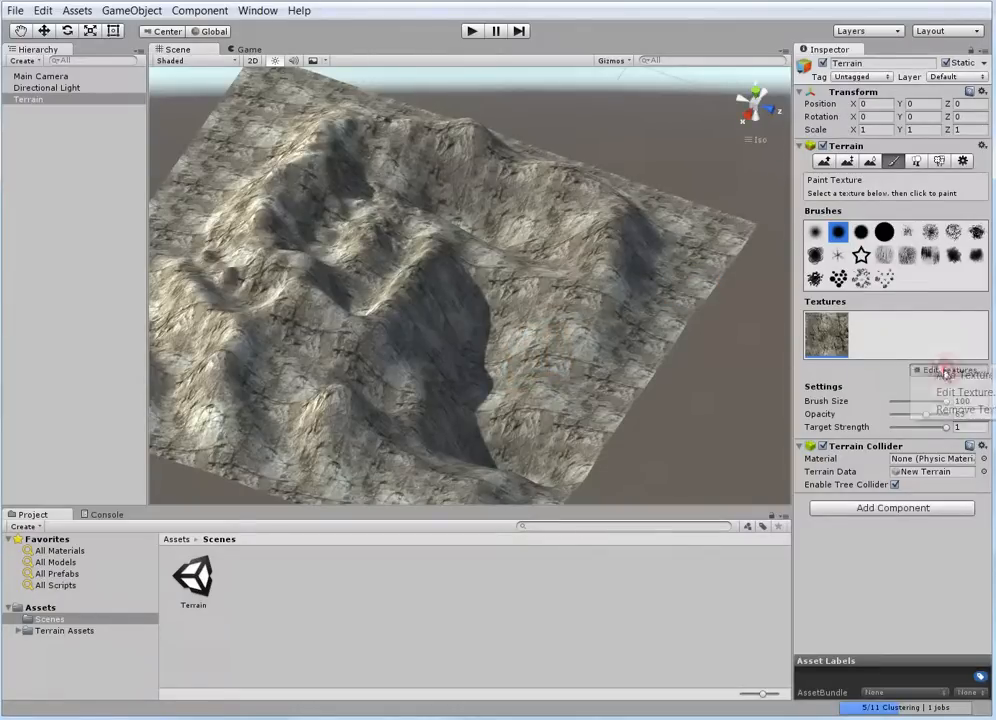
pyautogui.click(965, 393)
pyautogui.moveTo(604, 90); pyautogui.dragTo(847, 86)
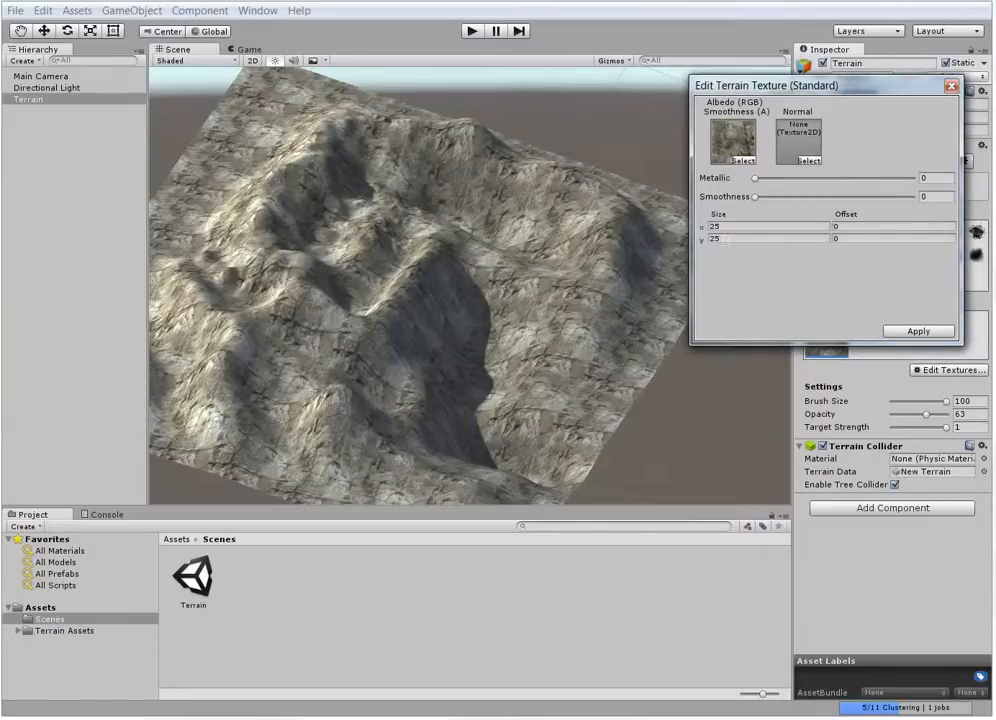
pyautogui.write('50')
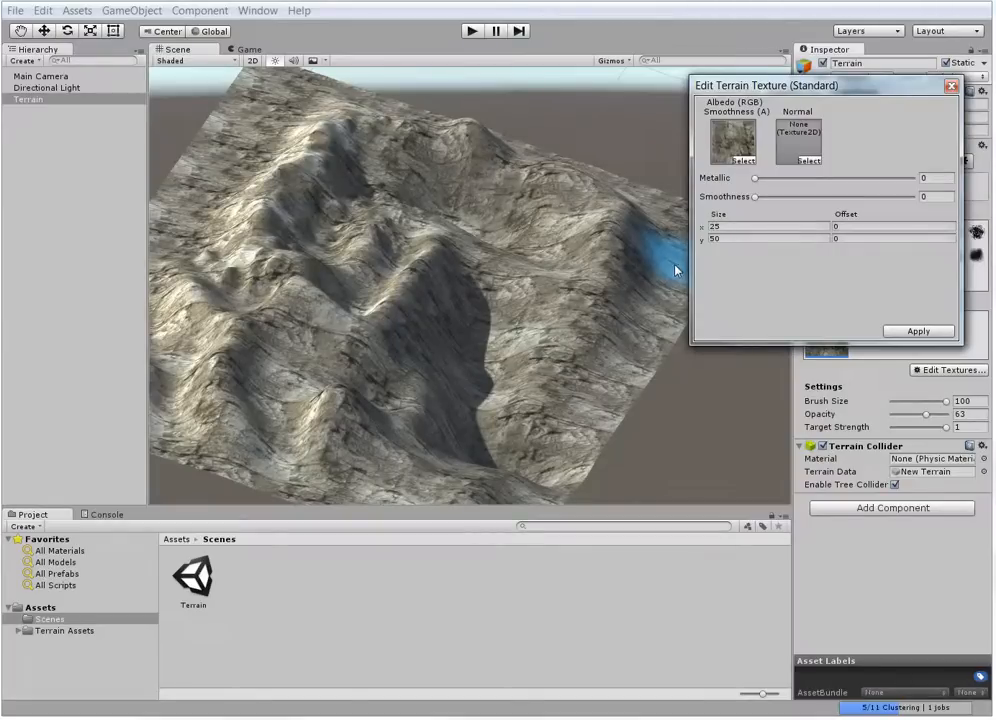
pyautogui.moveTo(745, 227); pyautogui.dragTo(662, 243)
pyautogui.press('BackSpace')
pyautogui.write('50')
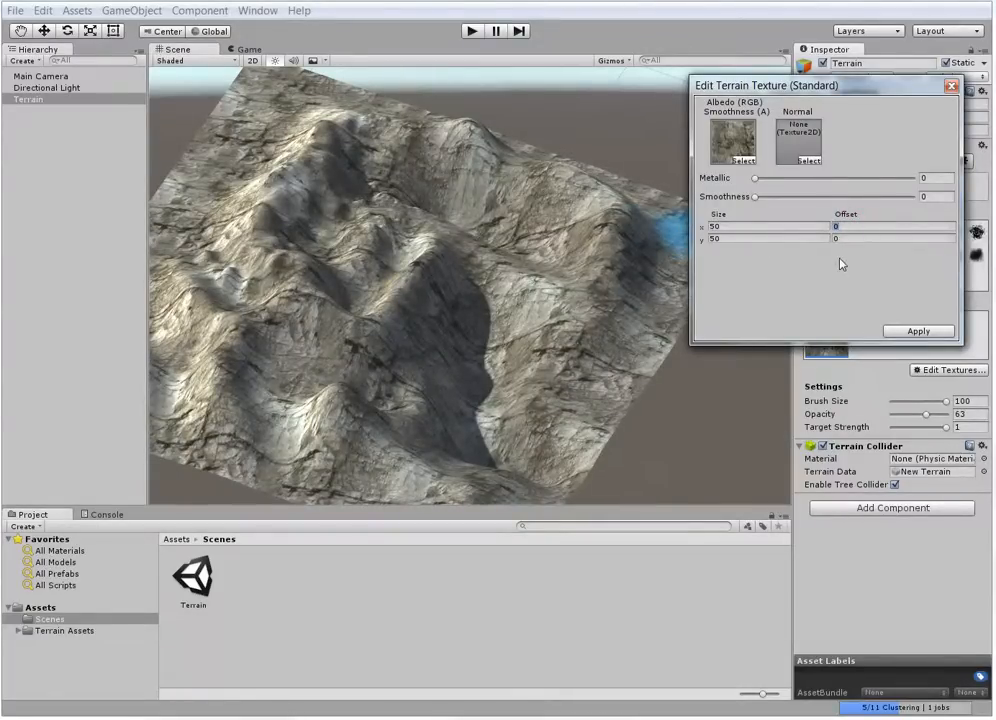
pyautogui.write('15')
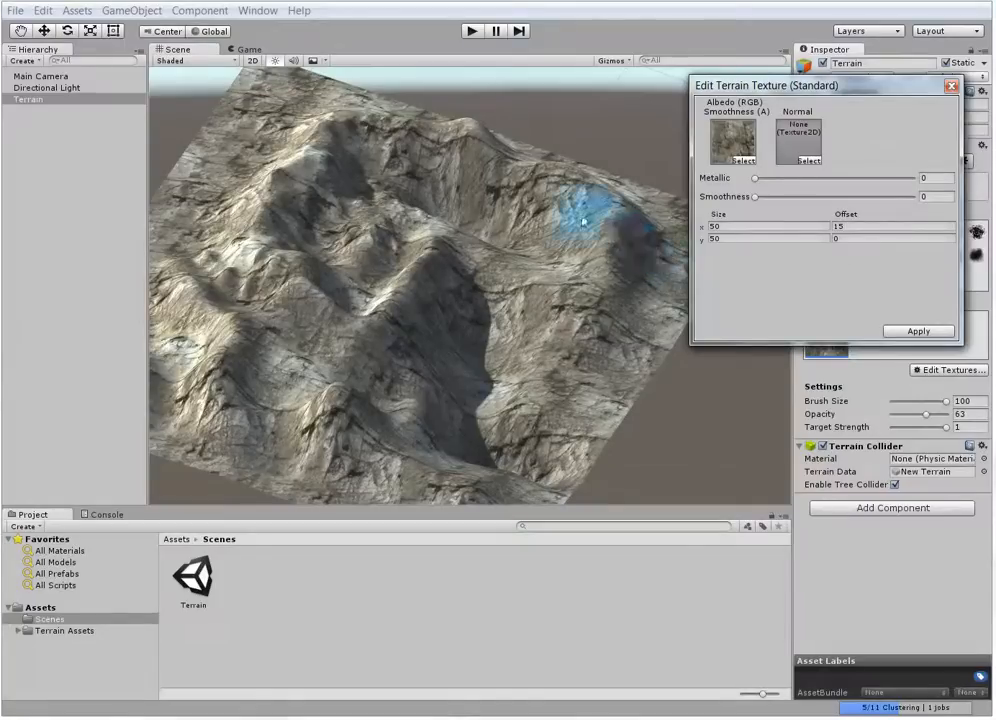
# Set the cliff texture's X offset to 15 and apply the texture settings
pyautogui.keyDown('alt'); pyautogui.moveTo(583, 221); pyautogui.dragTo(620, 402); pyautogui.keyUp('alt')
pyautogui.click(916, 332)
# Inspect the retiled cliff texture across the whole terrain from near and far
pyautogui.scroll(10, 505, 310)
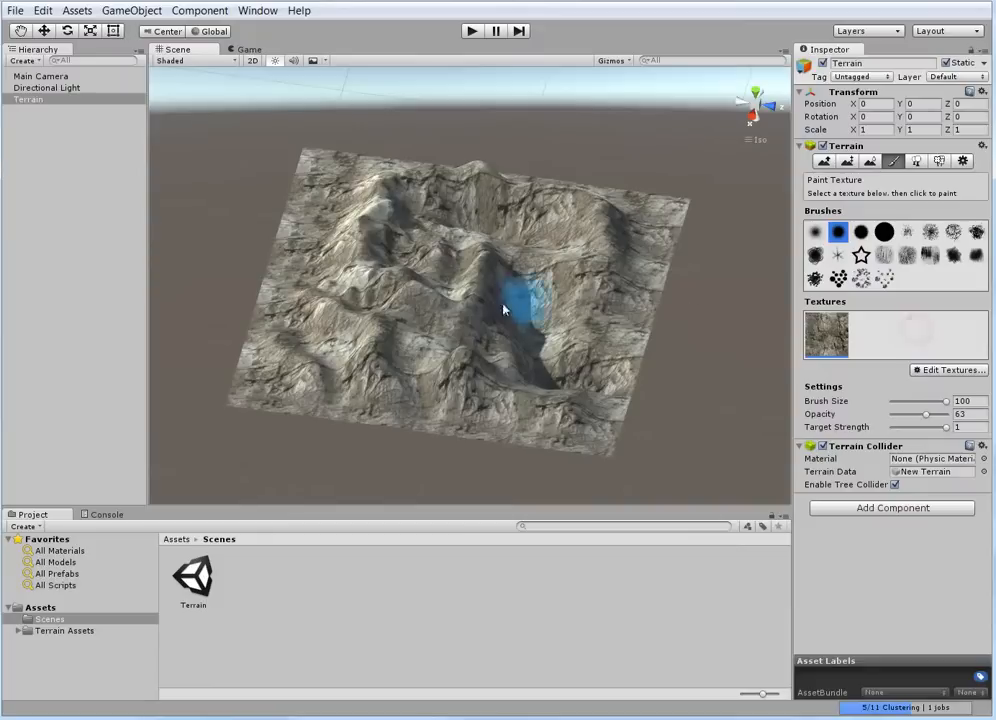
pyautogui.scroll(-5, 495, 320)
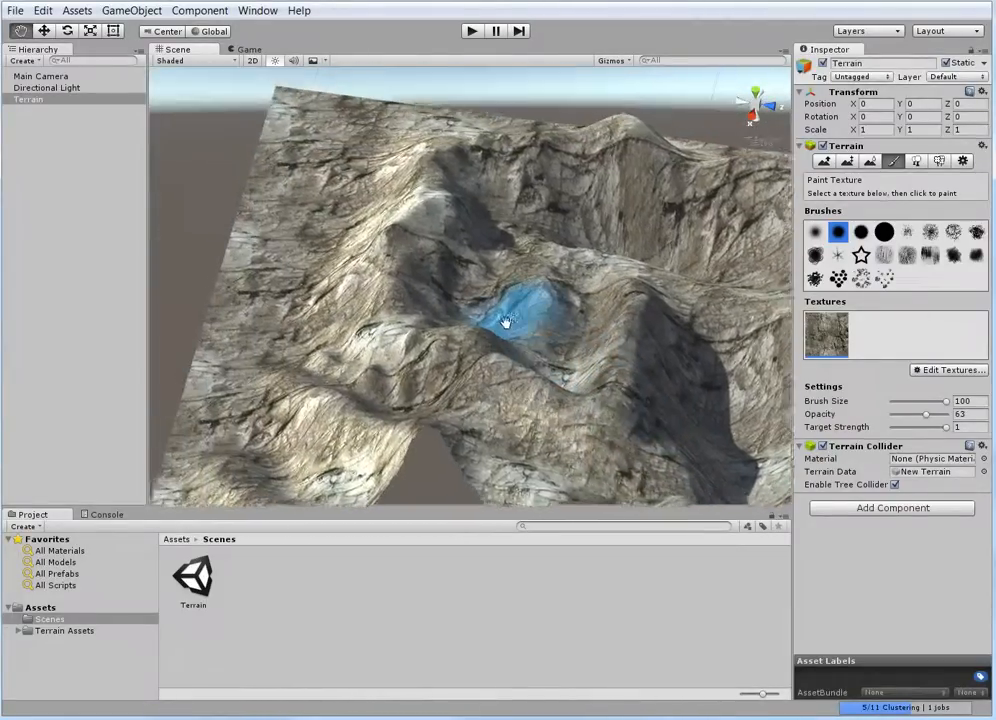
pyautogui.scroll(8, 482, 307)
pyautogui.scroll(-8, 474, 298)
pyautogui.scroll(-3, 511, 352)
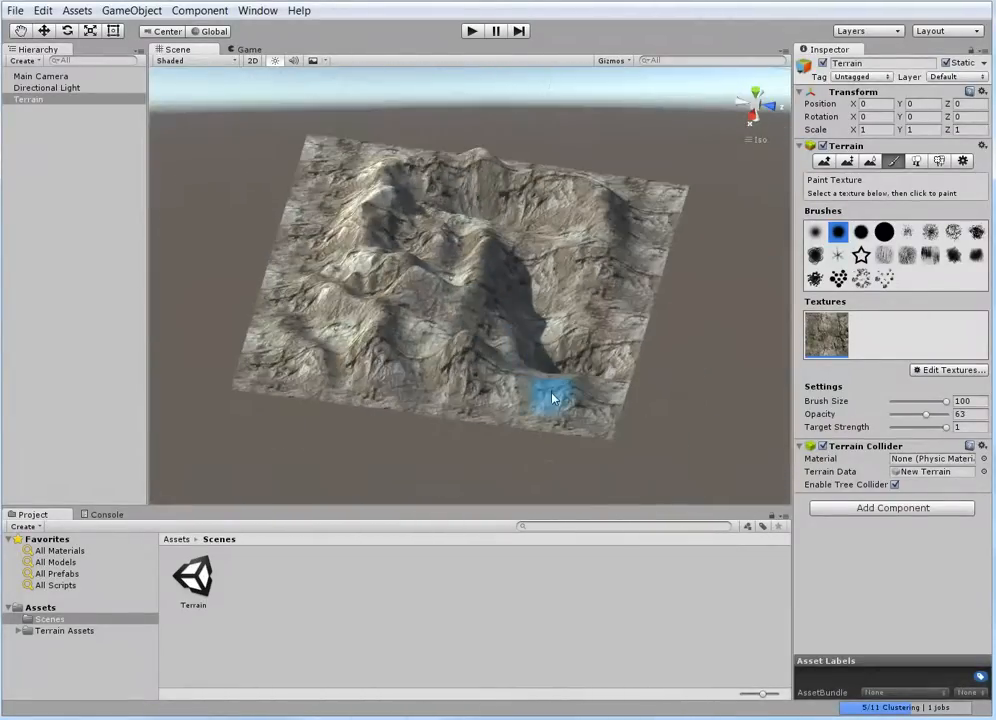
pyautogui.keyDown('alt'); pyautogui.moveTo(553, 398); pyautogui.dragTo(499, 406); pyautogui.keyUp('alt')
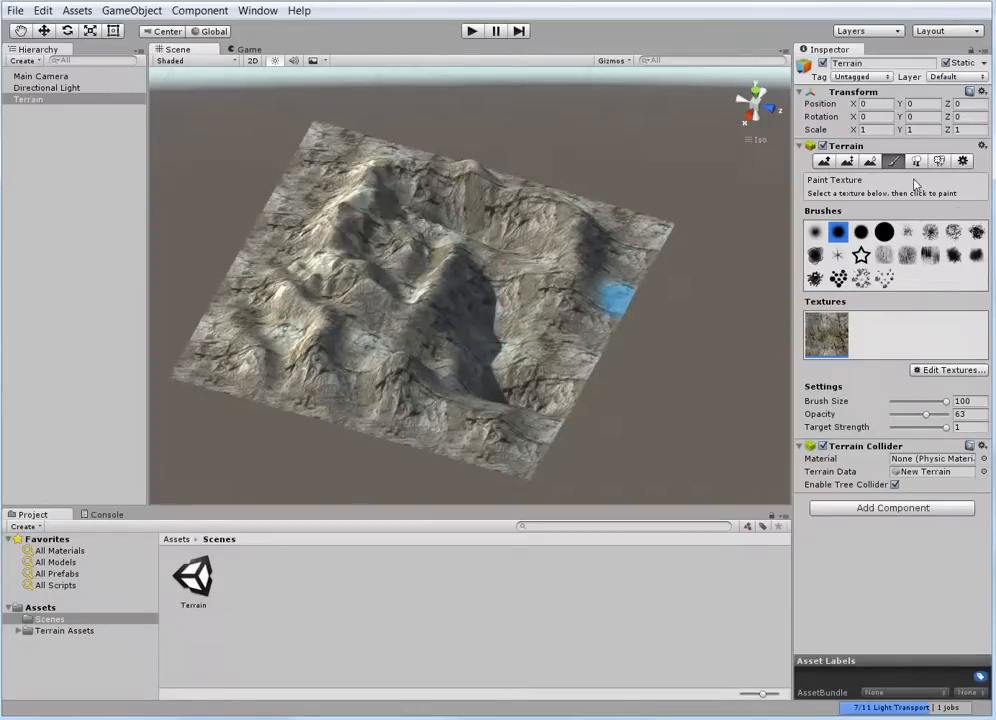
# Add Grass (Hill) as a second terrain texture, keeping the default size of 15 by 15
pyautogui.click(936, 373)
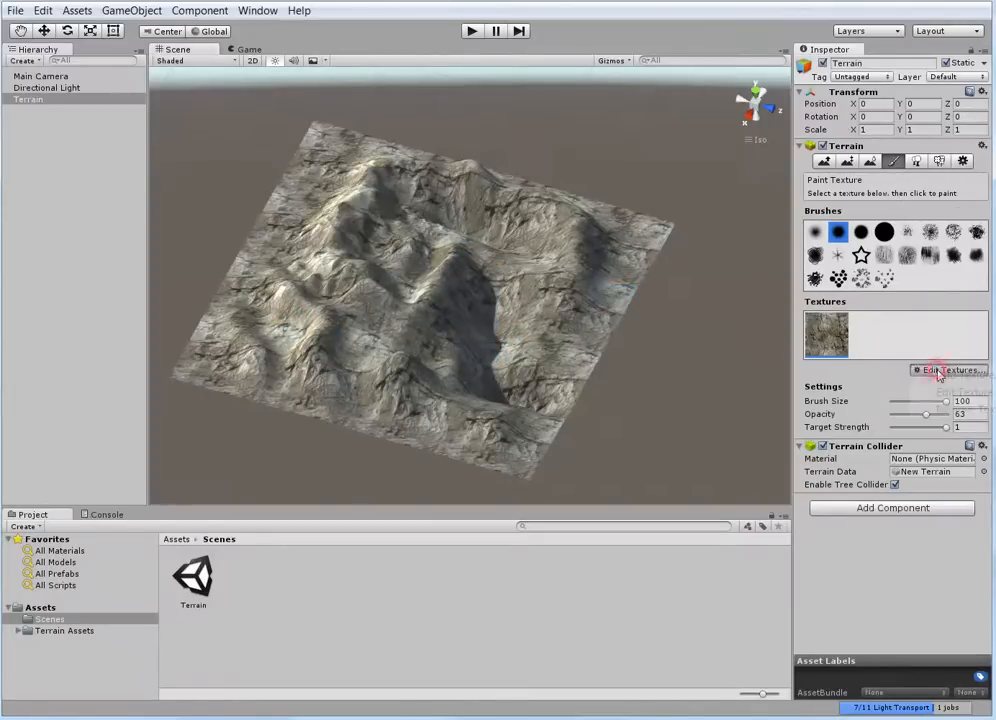
pyautogui.click(955, 376)
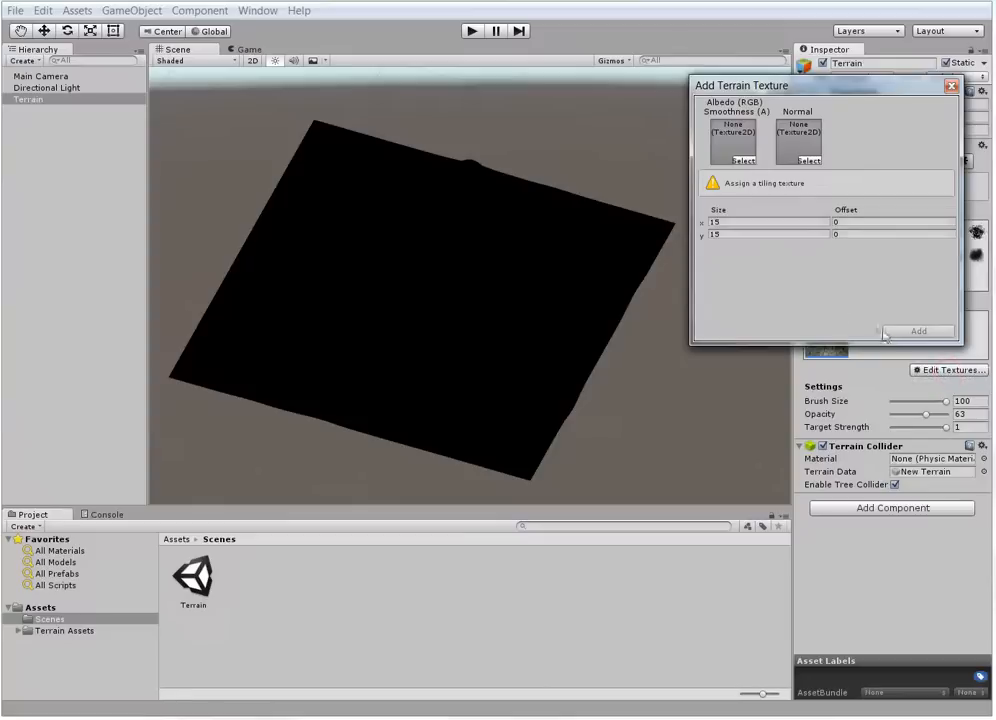
pyautogui.click(743, 161)
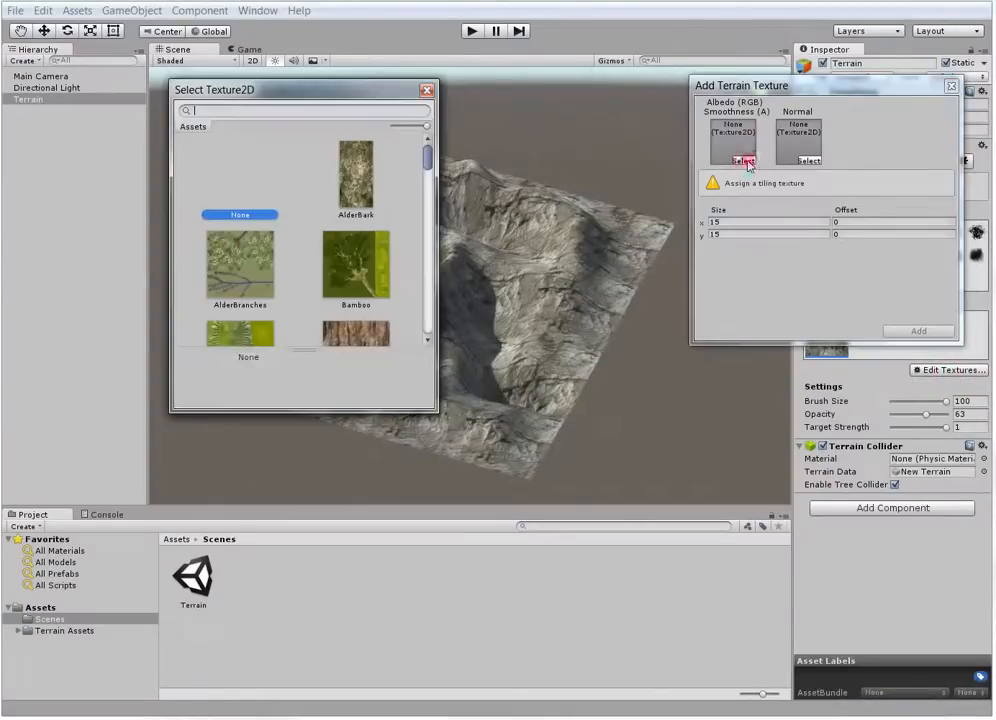
pyautogui.moveTo(430, 160); pyautogui.dragTo(424, 230)
pyautogui.scroll(3, 325, 167)
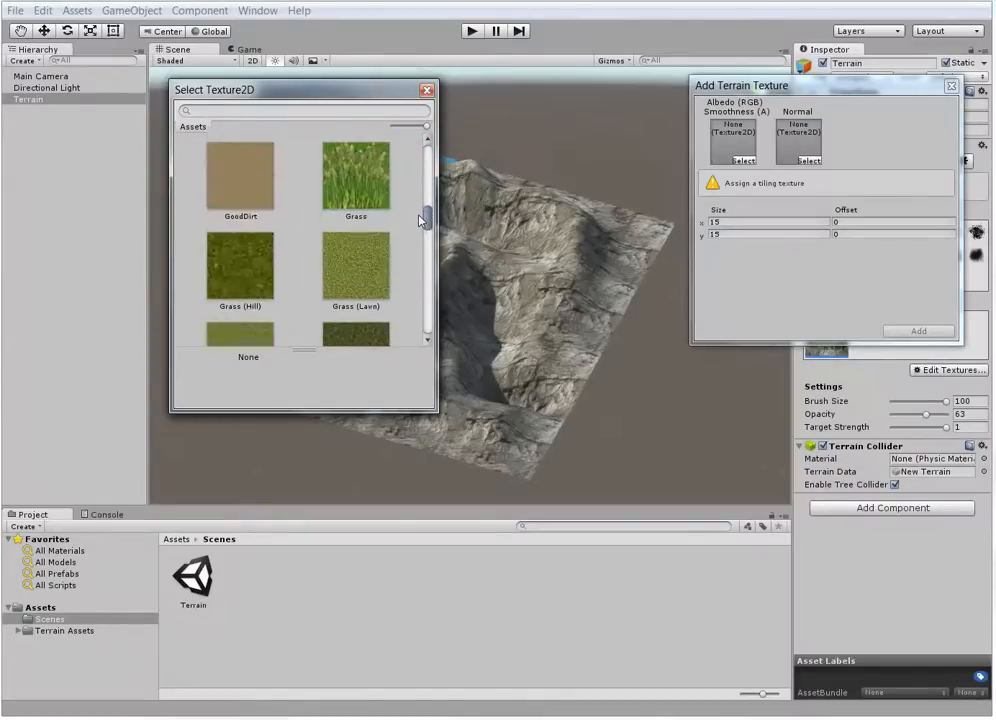
pyautogui.scroll(-2, 328, 170)
pyautogui.scroll(2, 328, 170)
pyautogui.click(222, 247)
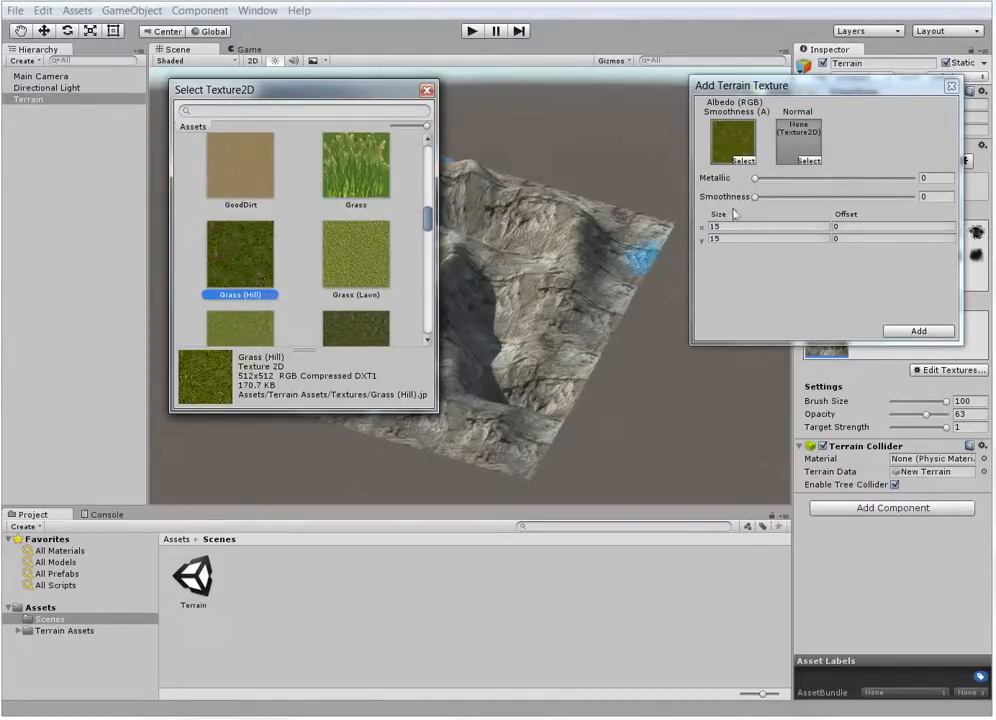
pyautogui.click(903, 333)
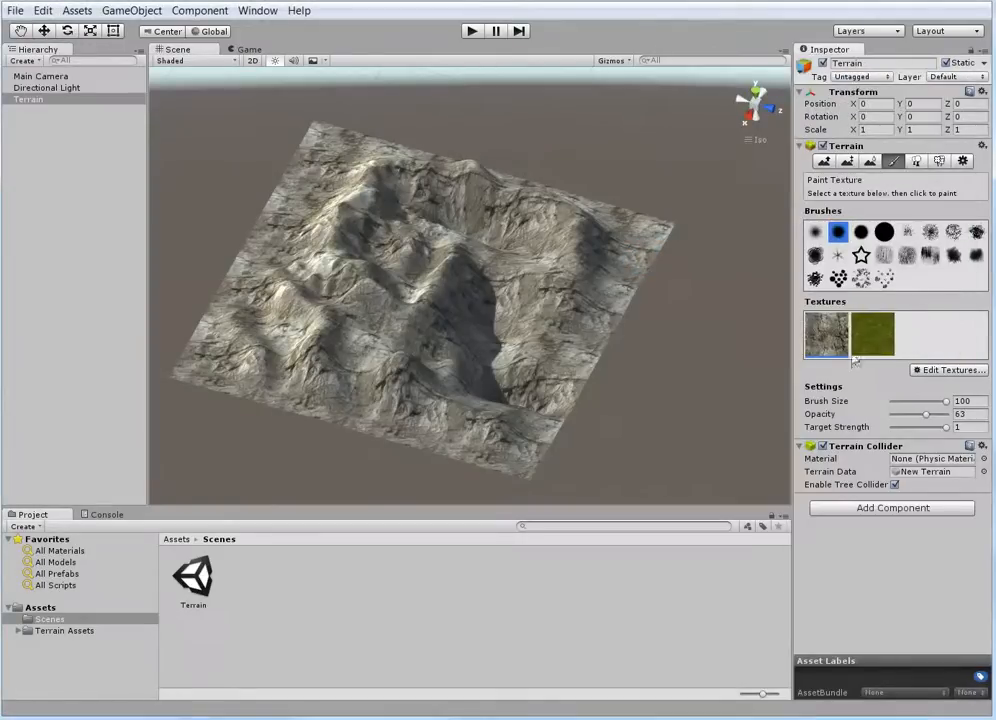
# Add Grass (Muddy) as a third terrain texture, keeping the default size of 15 by 15
pyautogui.click(941, 371)
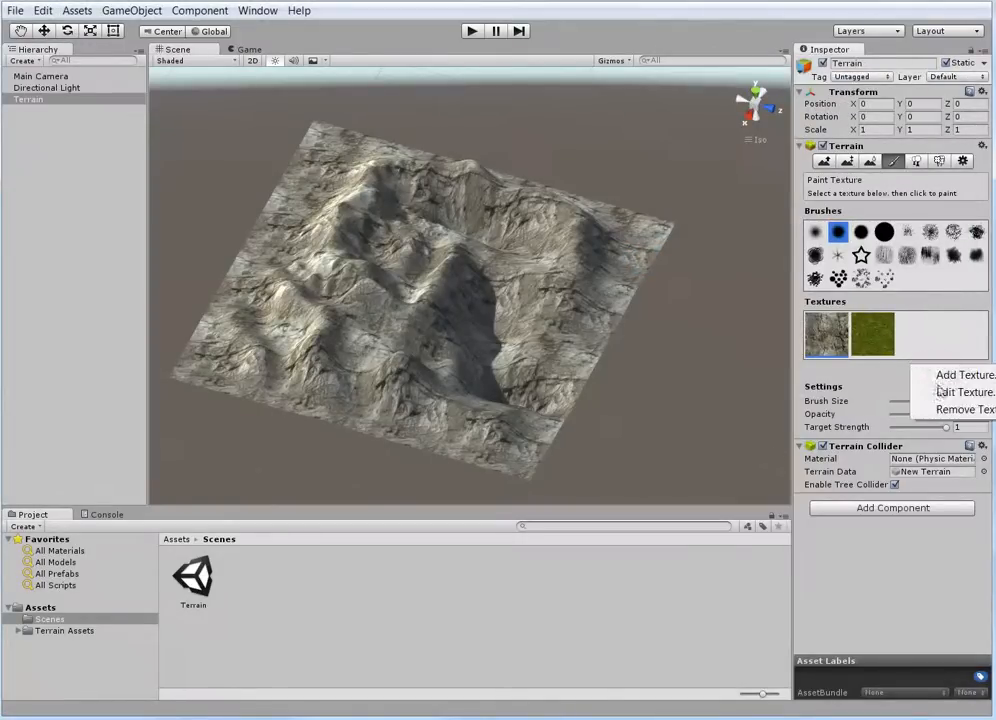
pyautogui.click(946, 376)
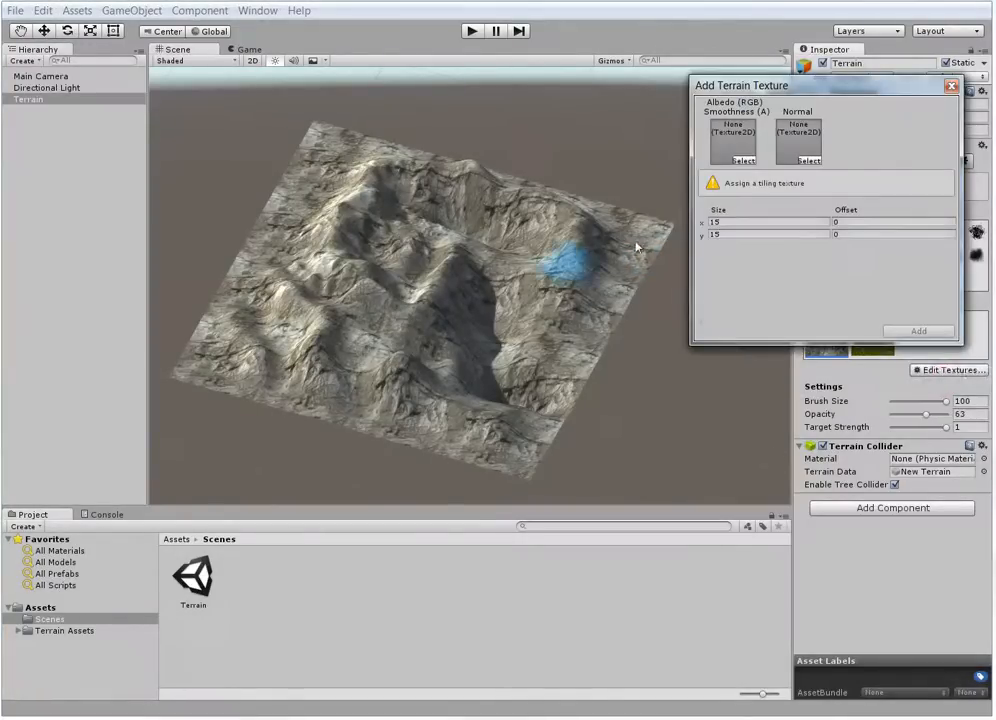
pyautogui.click(743, 161)
pyautogui.scroll(-5, 282, 292)
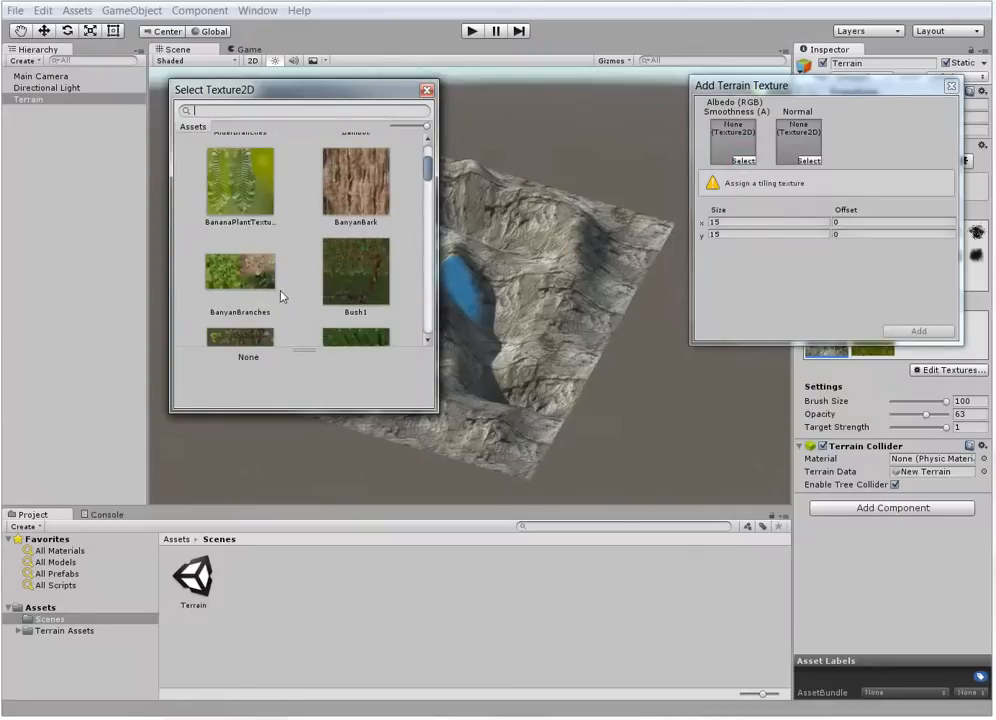
pyautogui.scroll(-5, 288, 296)
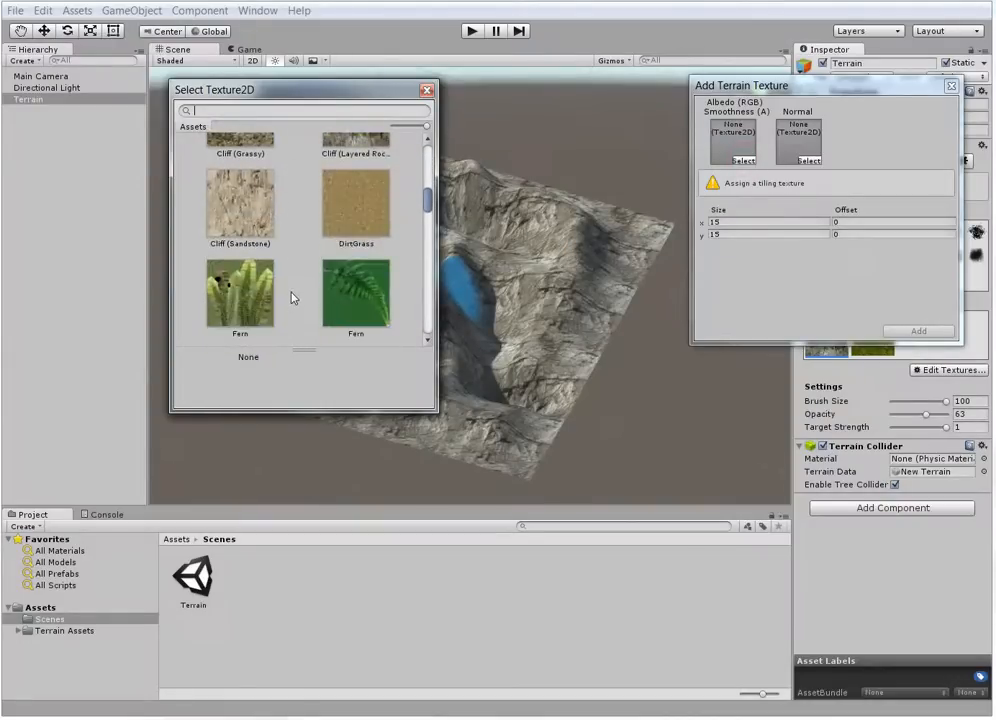
pyautogui.scroll(-2, 293, 297)
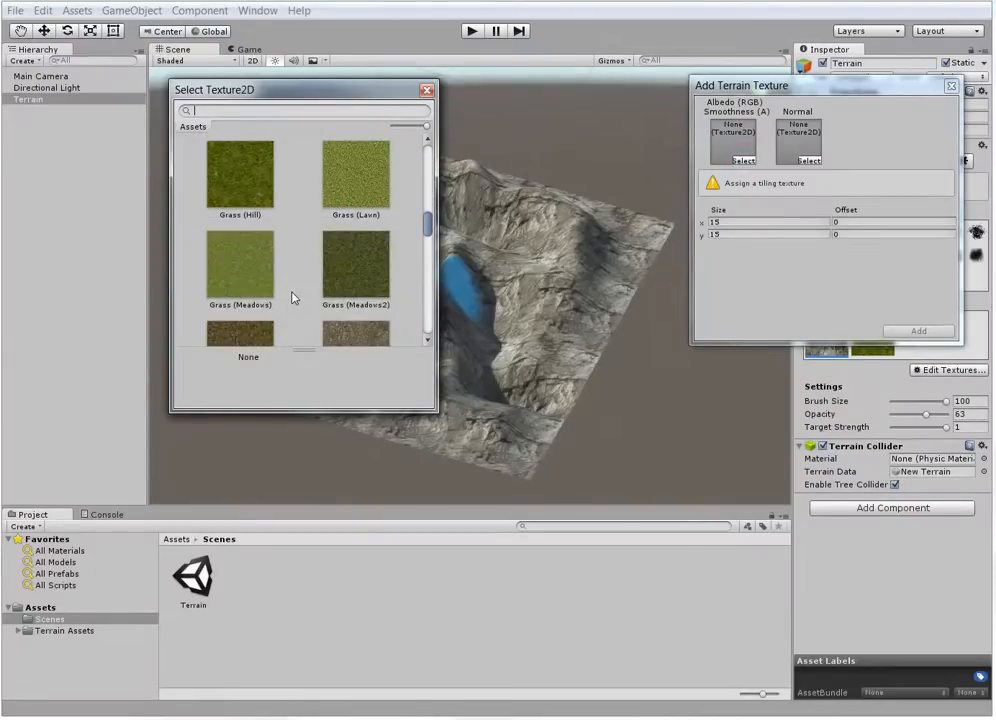
pyautogui.scroll(-2, 291, 296)
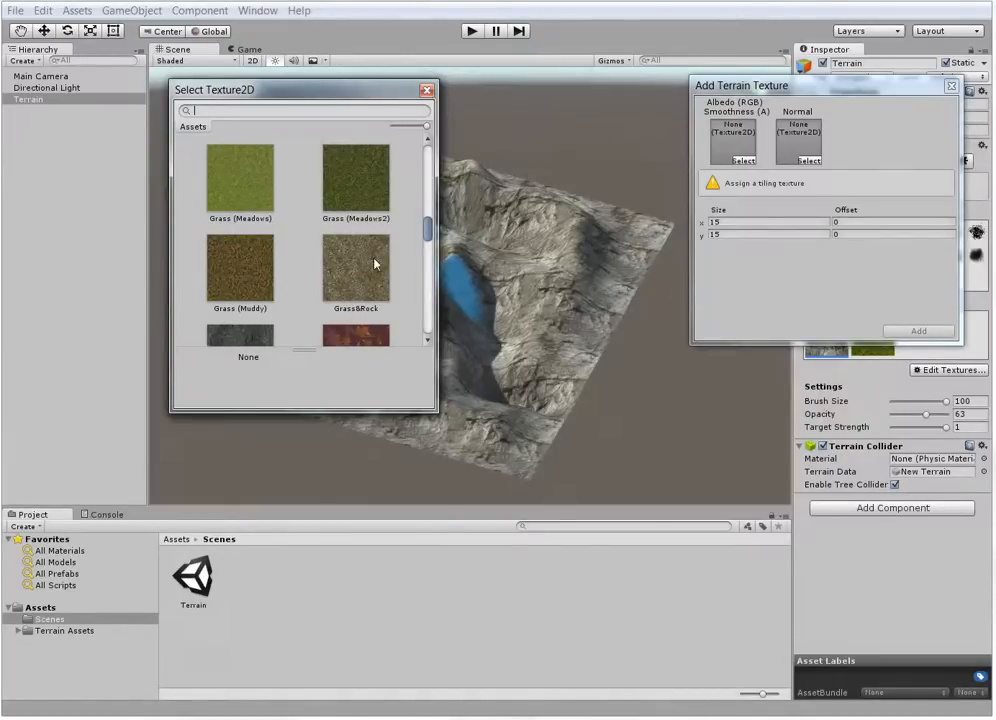
pyautogui.click(238, 270)
pyautogui.doubleClick(222, 272)
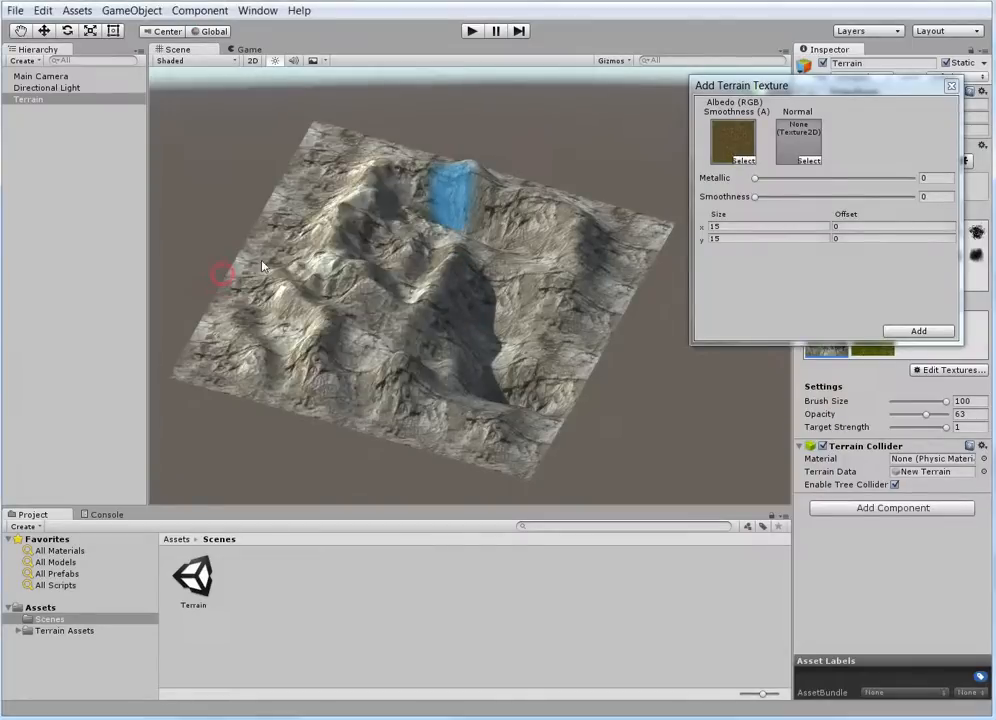
pyautogui.click(918, 331)
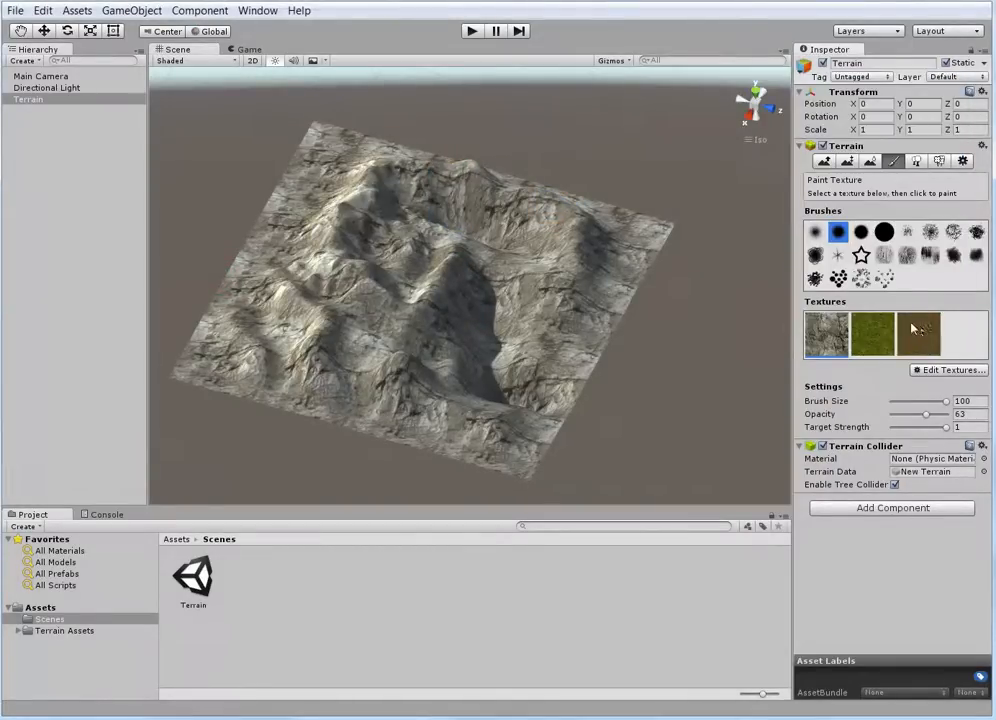
# Paint Grass (Hill) over the terrain's corner with the soft round brush at size 100 and opacity 22
pyautogui.scroll(2, 452, 331)
pyautogui.click(886, 336)
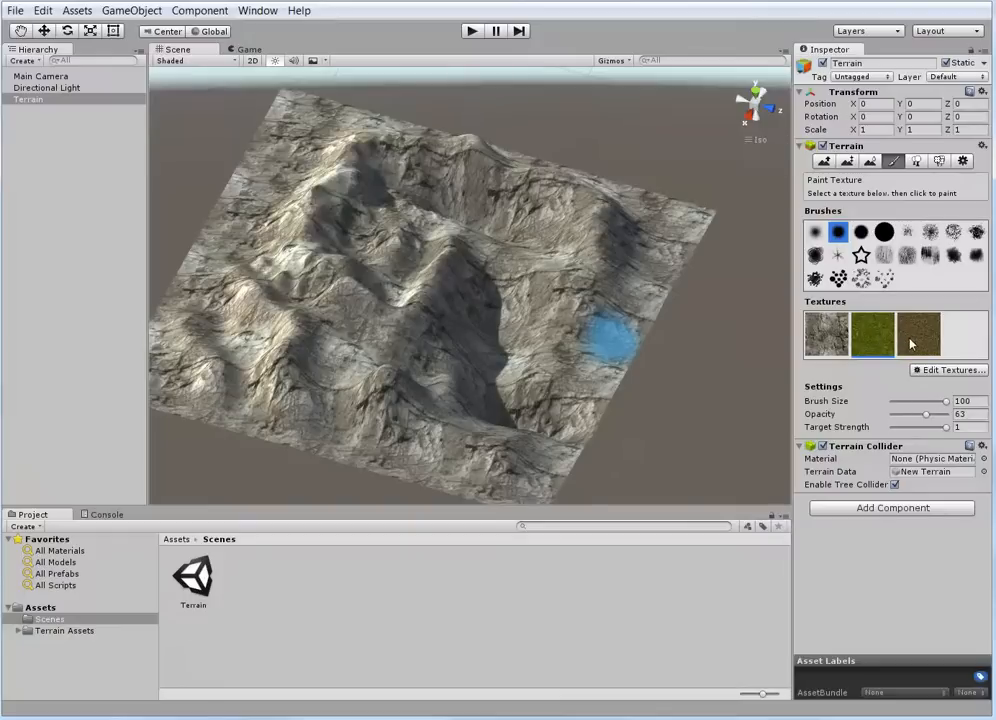
pyautogui.click(909, 341)
pyautogui.click(882, 336)
pyautogui.scroll(10, 568, 328)
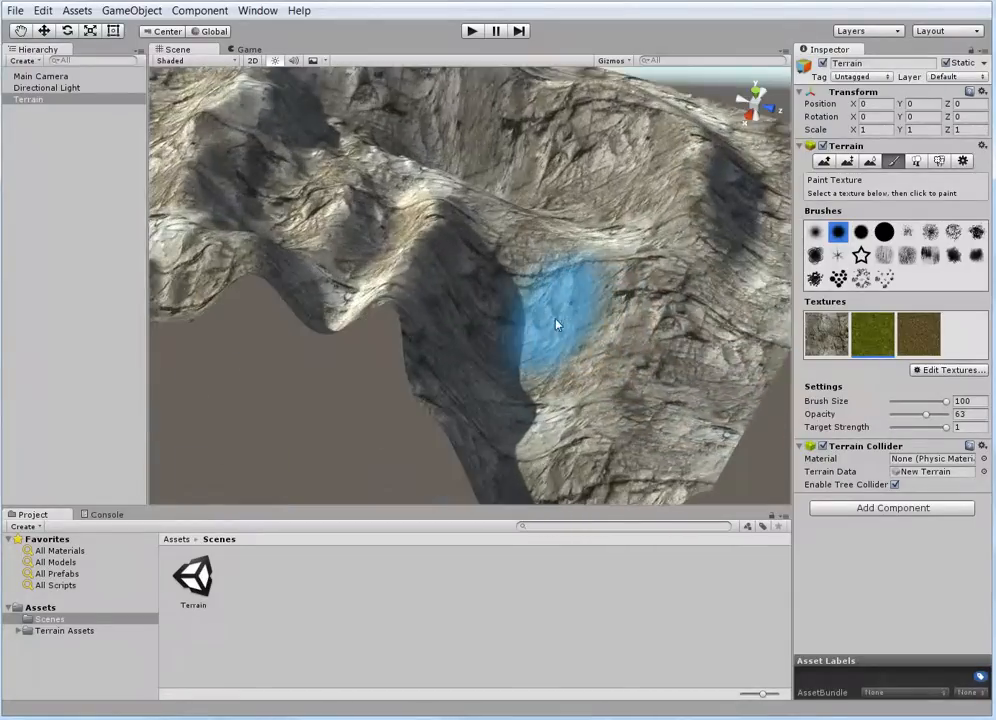
pyautogui.scroll(-10, 552, 300)
pyautogui.moveTo(552, 335); pyautogui.dragTo(475, 392, button='right')
pyautogui.scroll(2, 475, 392)
pyautogui.click(878, 341)
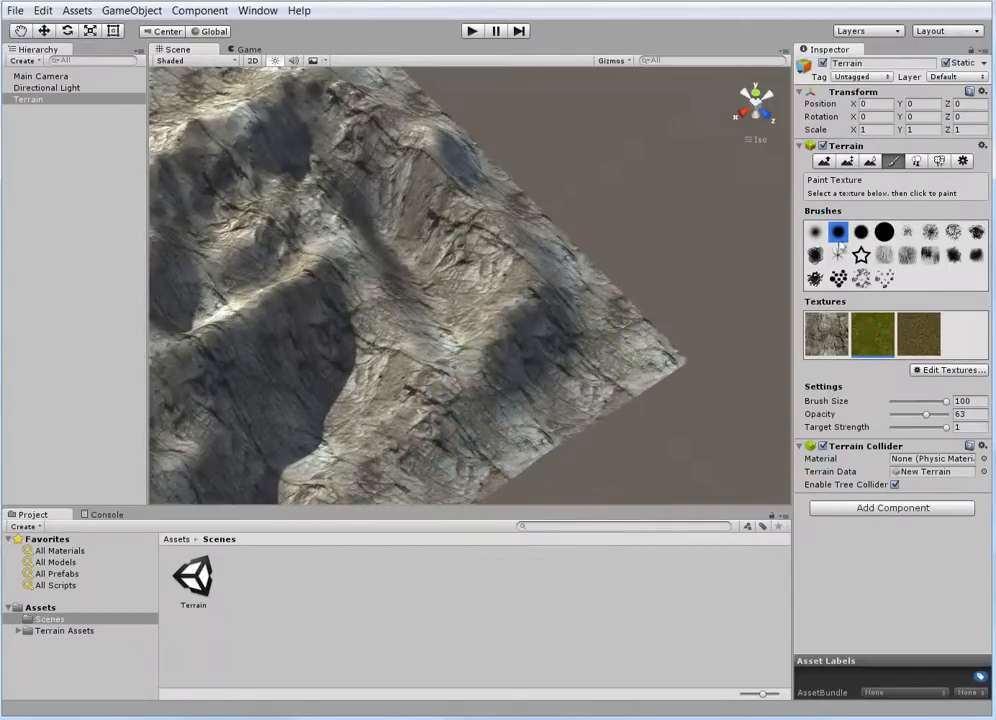
pyautogui.click(815, 232)
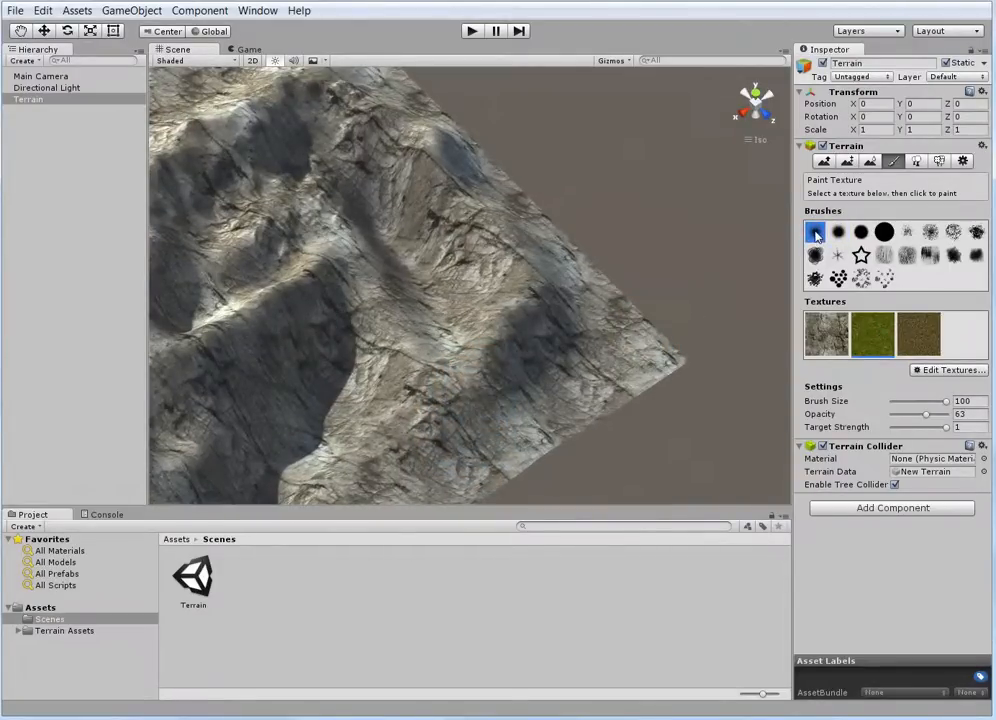
pyautogui.moveTo(926, 418); pyautogui.dragTo(909, 418)
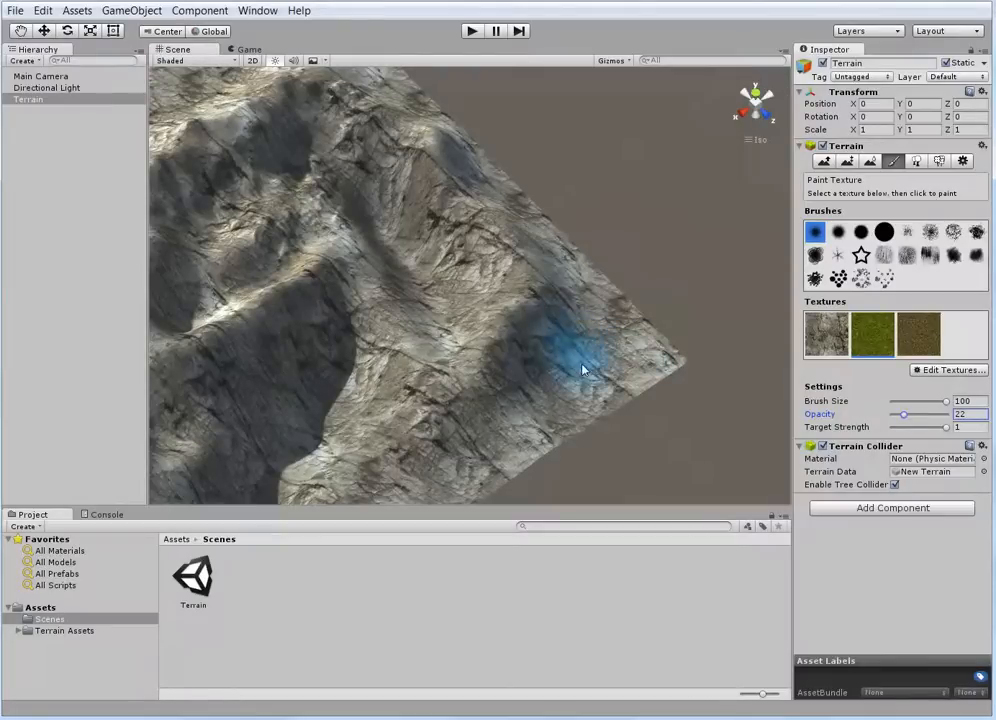
pyautogui.moveTo(622, 345)
pyautogui.mouseDown()
pyautogui.moveTo(492, 427)
pyautogui.moveTo(567, 325)
pyautogui.moveTo(507, 338)
pyautogui.moveTo(411, 420)
pyautogui.moveTo(395, 452)
pyautogui.moveTo(425, 442)
pyautogui.moveTo(520, 452)
pyautogui.moveTo(647, 403)
pyautogui.mouseUp()
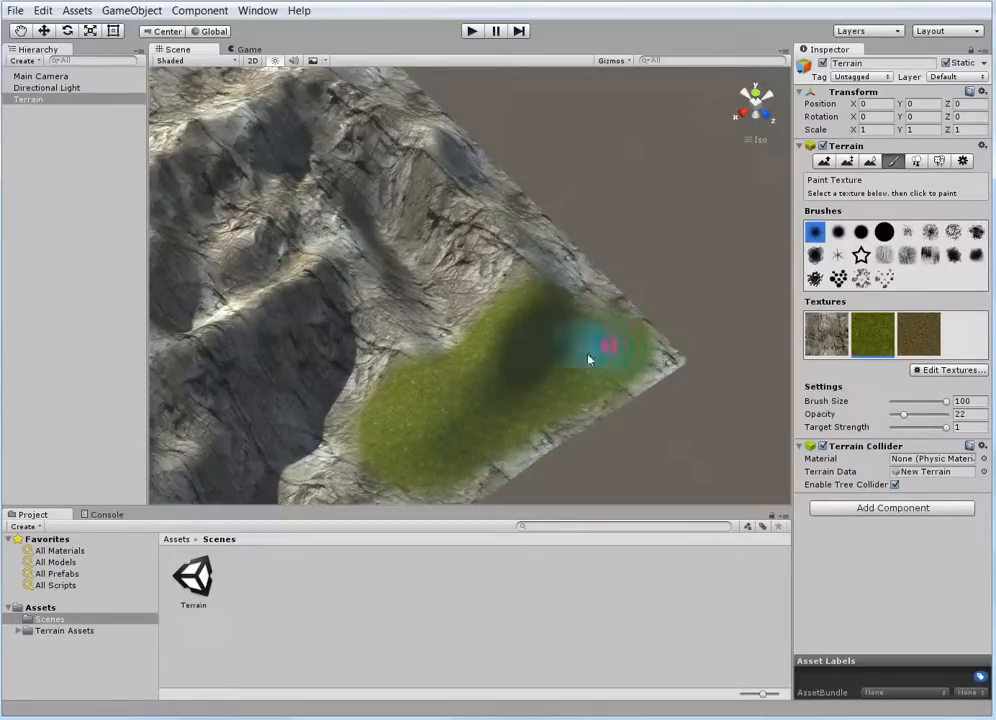
pyautogui.moveTo(588, 358)
pyautogui.mouseDown()
pyautogui.moveTo(549, 390)
pyautogui.moveTo(609, 353)
pyautogui.moveTo(555, 382)
pyautogui.moveTo(573, 353)
pyautogui.mouseUp()
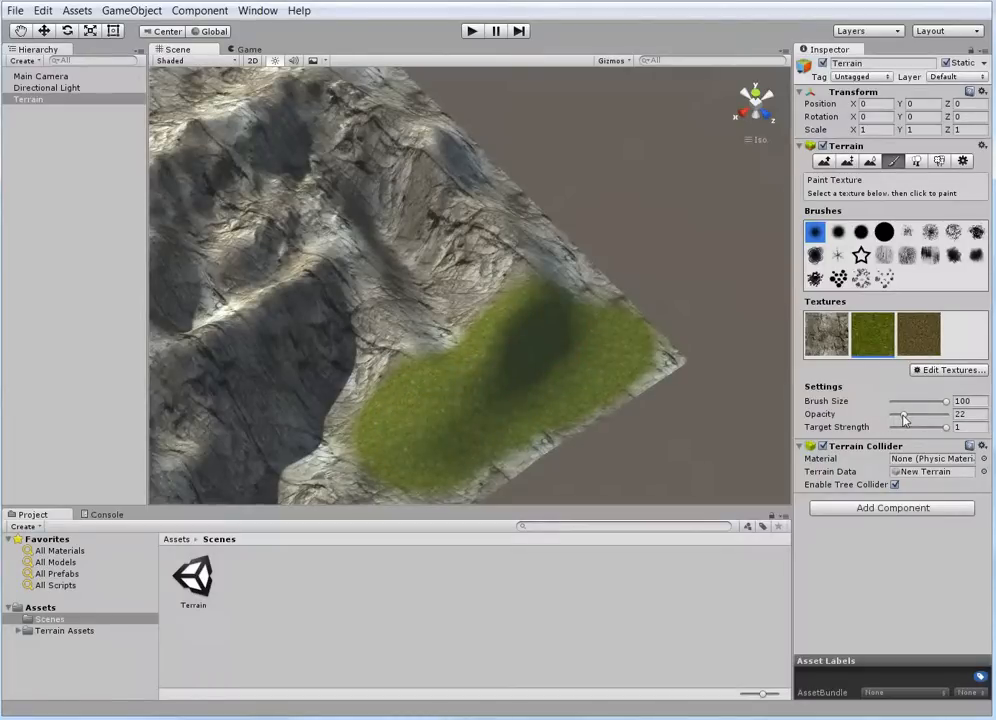
# Set the opacity to 86, extend the grass across the terrain's corner, and paint the cliff rock back over it
pyautogui.moveTo(904, 415); pyautogui.dragTo(939, 414)
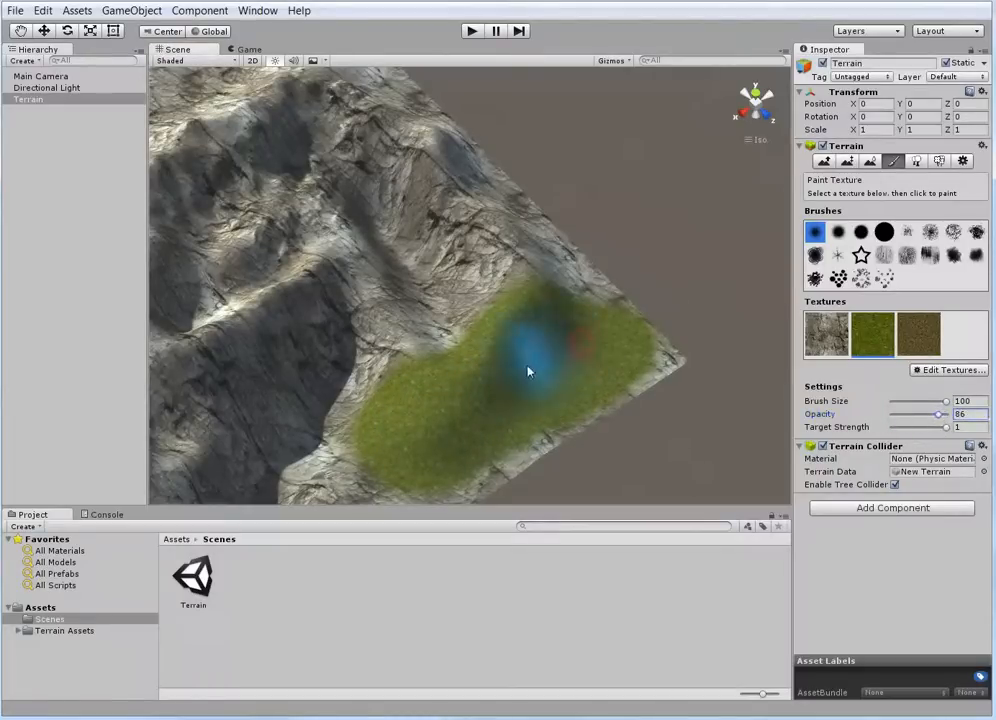
pyautogui.moveTo(529, 372)
pyautogui.mouseDown()
pyautogui.moveTo(422, 427)
pyautogui.moveTo(429, 367)
pyautogui.moveTo(477, 301)
pyautogui.moveTo(545, 340)
pyautogui.moveTo(527, 267)
pyautogui.moveTo(578, 320)
pyautogui.moveTo(551, 371)
pyautogui.moveTo(480, 451)
pyautogui.moveTo(626, 395)
pyautogui.moveTo(511, 378)
pyautogui.moveTo(422, 396)
pyautogui.moveTo(413, 369)
pyautogui.moveTo(437, 281)
pyautogui.moveTo(507, 271)
pyautogui.moveTo(472, 378)
pyautogui.moveTo(580, 358)
pyautogui.moveTo(548, 404)
pyautogui.mouseUp()
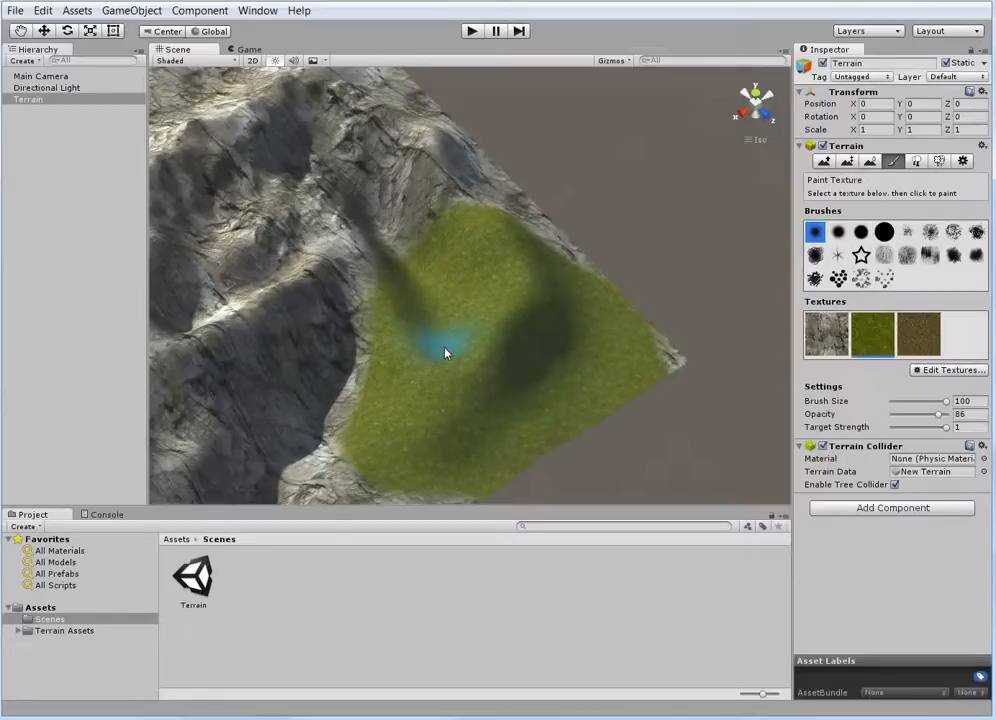
pyautogui.click(822, 338)
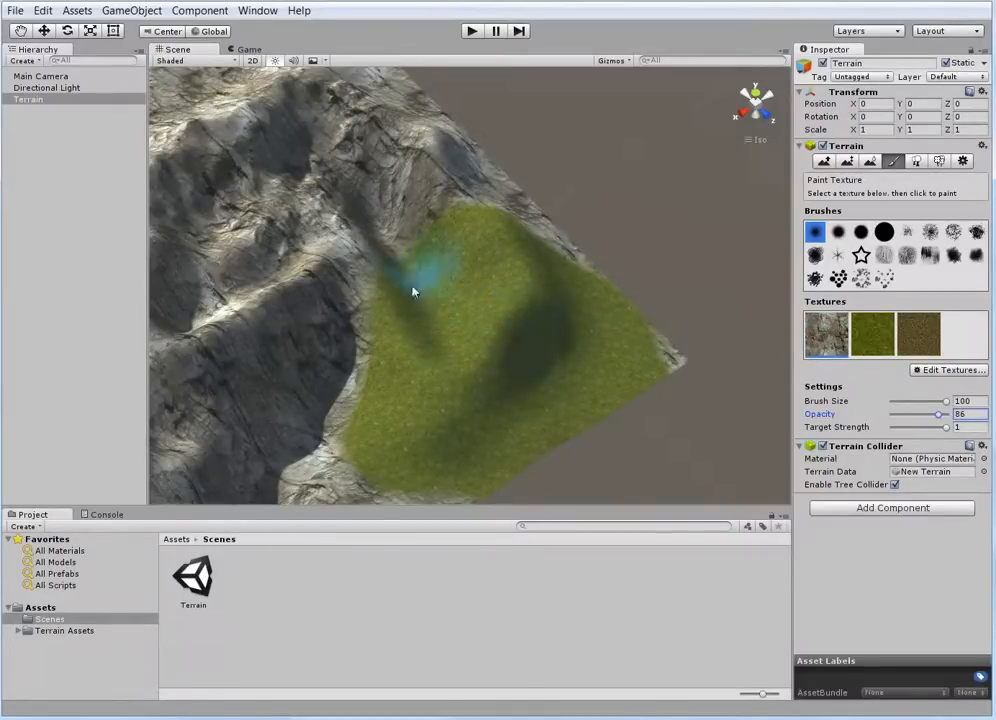
pyautogui.moveTo(411, 289)
pyautogui.mouseDown()
pyautogui.moveTo(429, 211)
pyautogui.moveTo(456, 256)
pyautogui.moveTo(578, 370)
pyautogui.moveTo(489, 216)
pyautogui.moveTo(605, 333)
pyautogui.moveTo(396, 494)
pyautogui.moveTo(500, 440)
pyautogui.moveTo(589, 411)
pyautogui.moveTo(392, 356)
pyautogui.moveTo(370, 400)
pyautogui.moveTo(322, 315)
pyautogui.mouseUp()
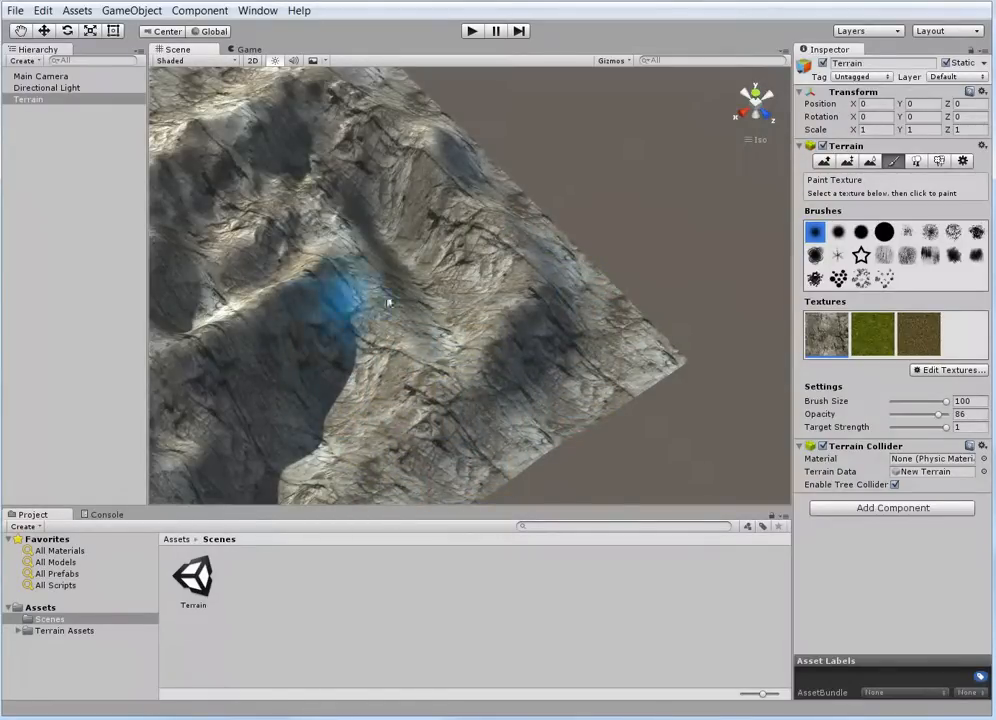
# Paint another Grass (Hill) patch across the same corner and cover it with the cliff rock texture
pyautogui.click(884, 345)
pyautogui.moveTo(350, 425)
pyautogui.mouseDown()
pyautogui.moveTo(553, 378)
pyautogui.moveTo(470, 367)
pyautogui.moveTo(455, 346)
pyautogui.moveTo(398, 403)
pyautogui.moveTo(397, 356)
pyautogui.moveTo(485, 429)
pyautogui.mouseUp()
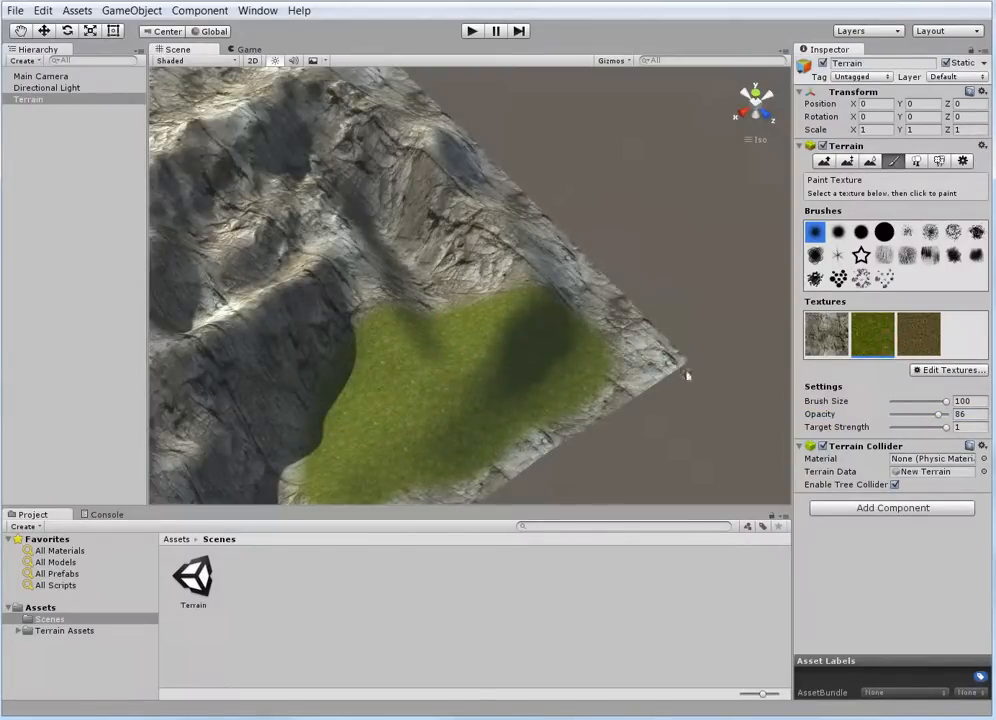
pyautogui.click(832, 336)
pyautogui.moveTo(541, 282)
pyautogui.mouseDown()
pyautogui.moveTo(600, 367)
pyautogui.moveTo(400, 489)
pyautogui.moveTo(434, 405)
pyautogui.moveTo(232, 371)
pyautogui.moveTo(318, 448)
pyautogui.moveTo(333, 485)
pyautogui.moveTo(511, 378)
pyautogui.moveTo(425, 318)
pyautogui.mouseUp()
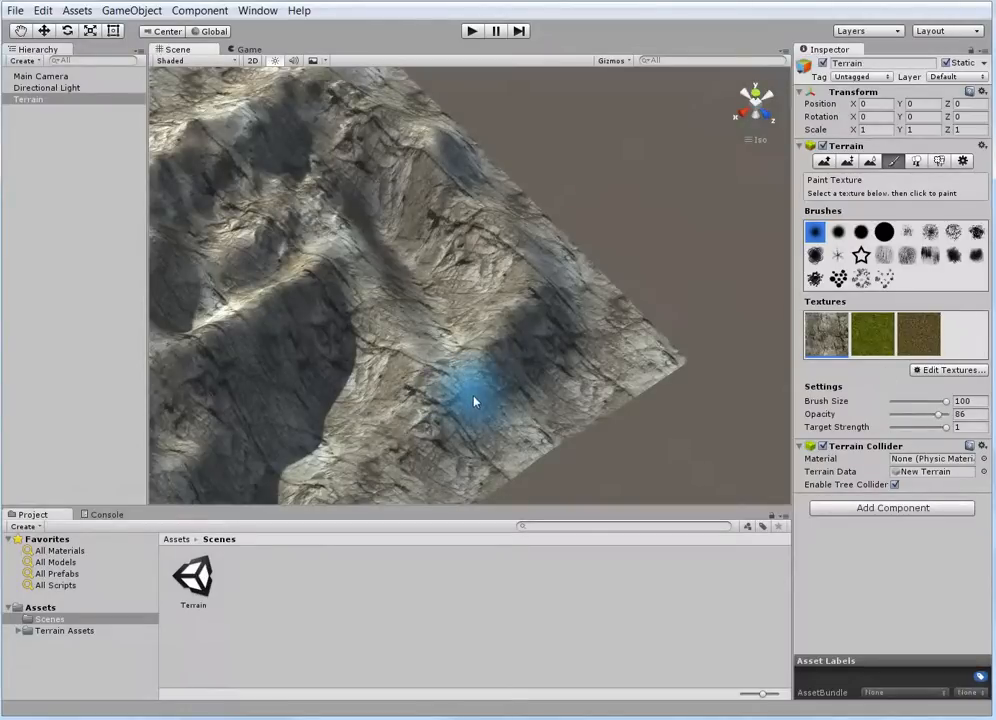
# Paint Grass (Hill) along the terrain's edge with the last scattered-dots brush at brush size 31
pyautogui.moveTo(452, 367); pyautogui.dragTo(492, 344, button='middle')
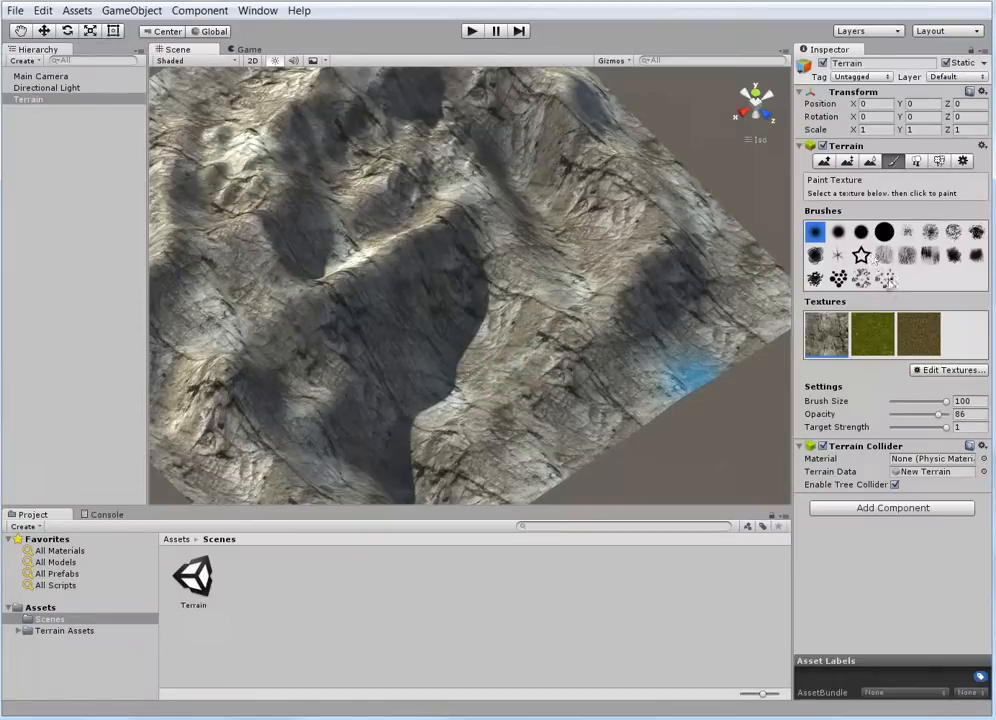
pyautogui.click(884, 280)
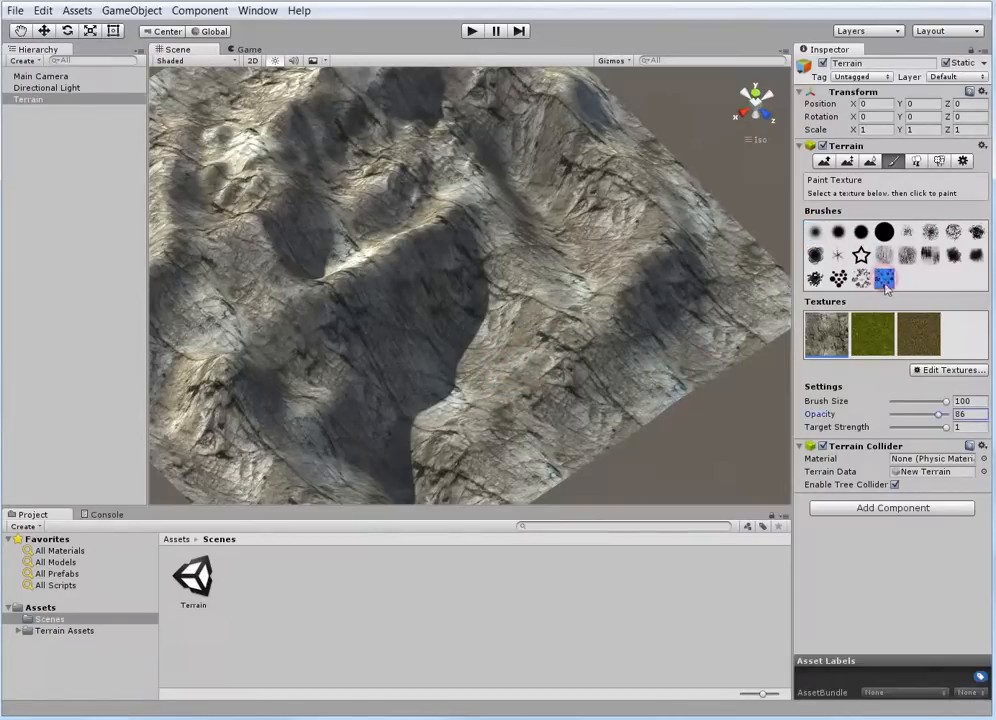
pyautogui.click(873, 341)
pyautogui.moveTo(627, 378); pyautogui.dragTo(689, 345, button='middle')
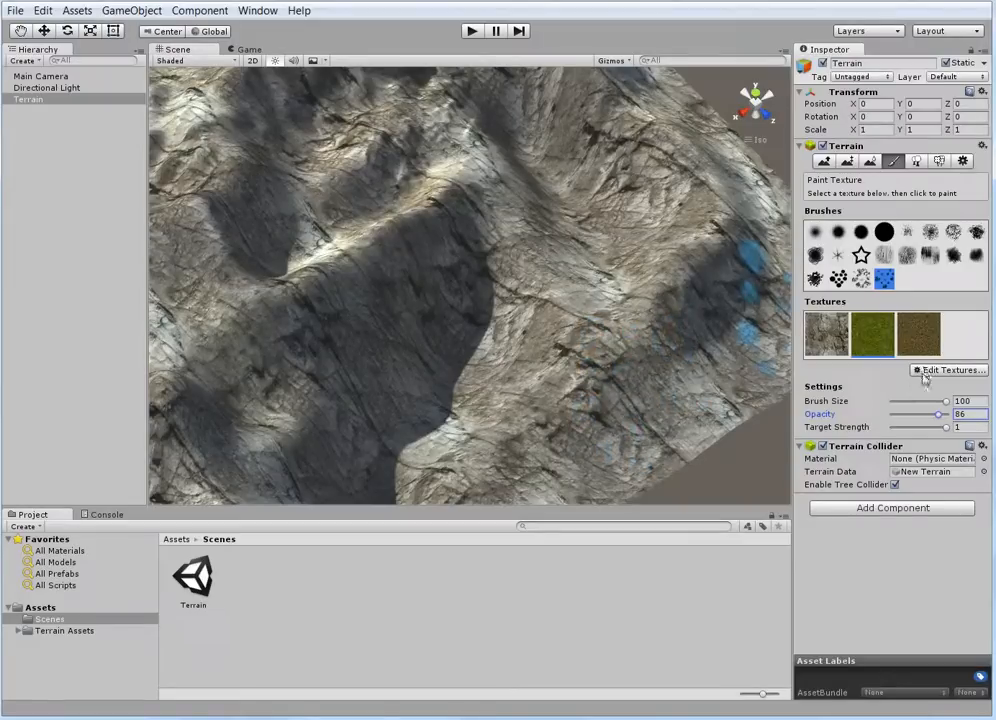
pyautogui.moveTo(945, 401); pyautogui.dragTo(908, 401)
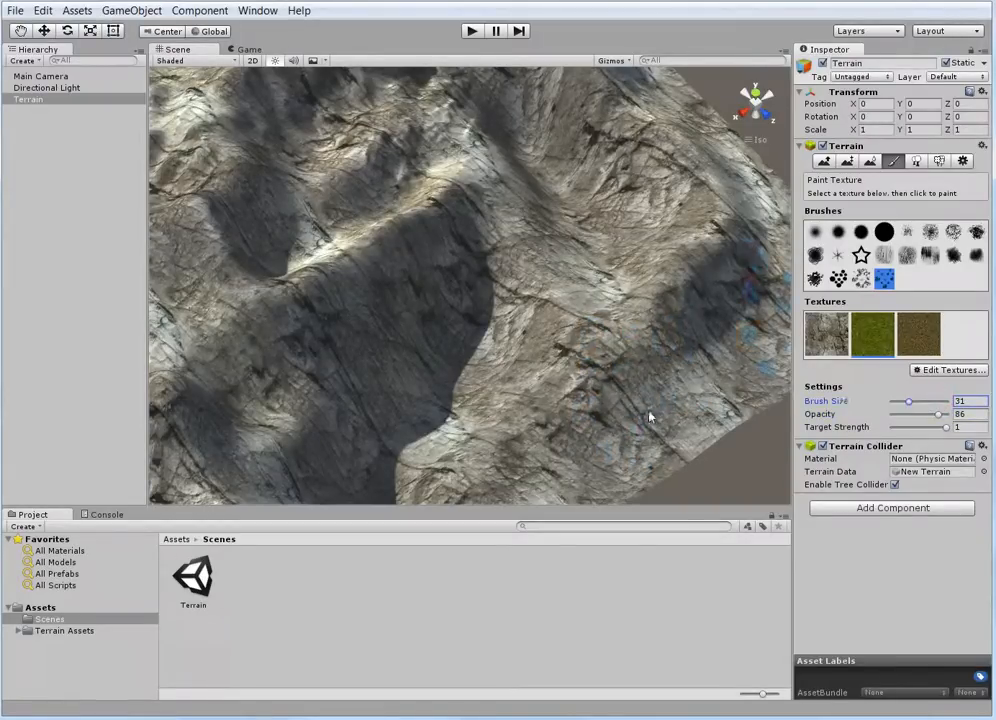
pyautogui.moveTo(649, 418)
pyautogui.mouseDown()
pyautogui.moveTo(760, 290)
pyautogui.moveTo(748, 376)
pyautogui.mouseUp()
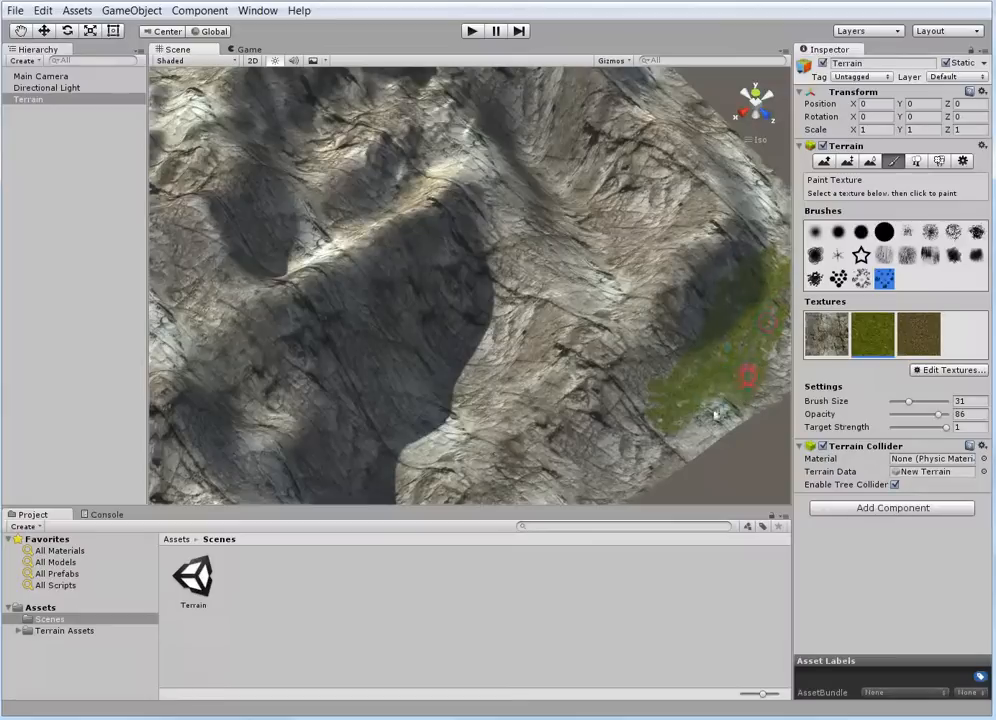
pyautogui.moveTo(715, 413)
pyautogui.mouseDown()
pyautogui.moveTo(616, 462)
pyautogui.moveTo(618, 445)
pyautogui.moveTo(689, 469)
pyautogui.moveTo(752, 416)
pyautogui.moveTo(685, 465)
pyautogui.moveTo(648, 476)
pyautogui.mouseUp()
pyautogui.scroll(-2, 598, 358)
pyautogui.moveTo(727, 371)
pyautogui.mouseDown()
pyautogui.moveTo(775, 312)
pyautogui.moveTo(727, 231)
pyautogui.mouseUp()
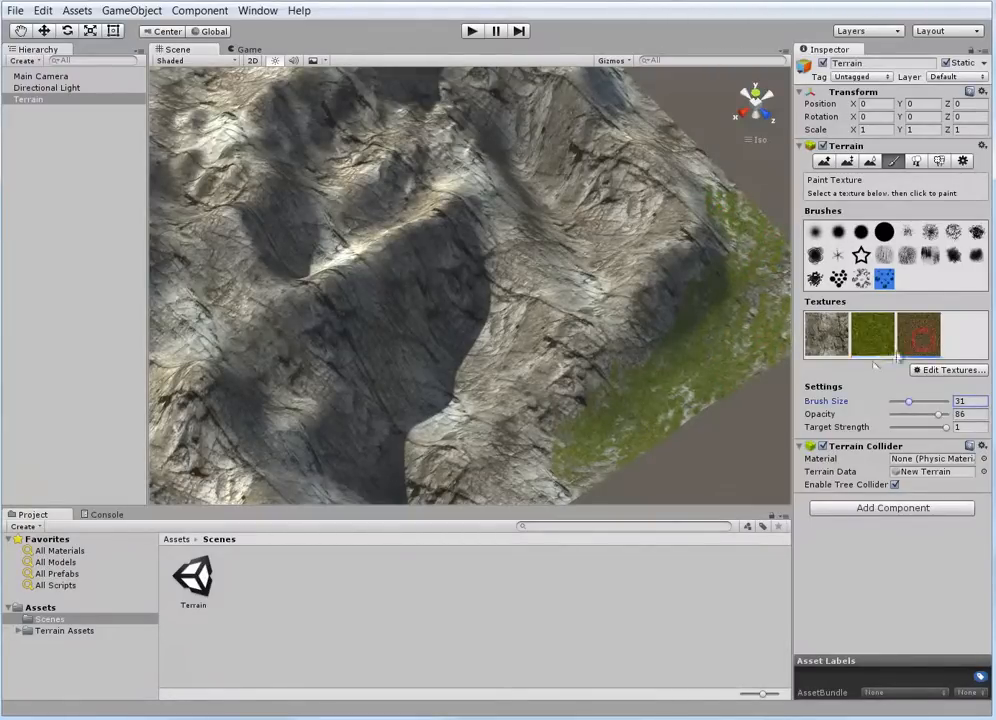
# Paint Grass (Muddy) over the grassy edge and scatter cliff rock patches into it
pyautogui.click(932, 342)
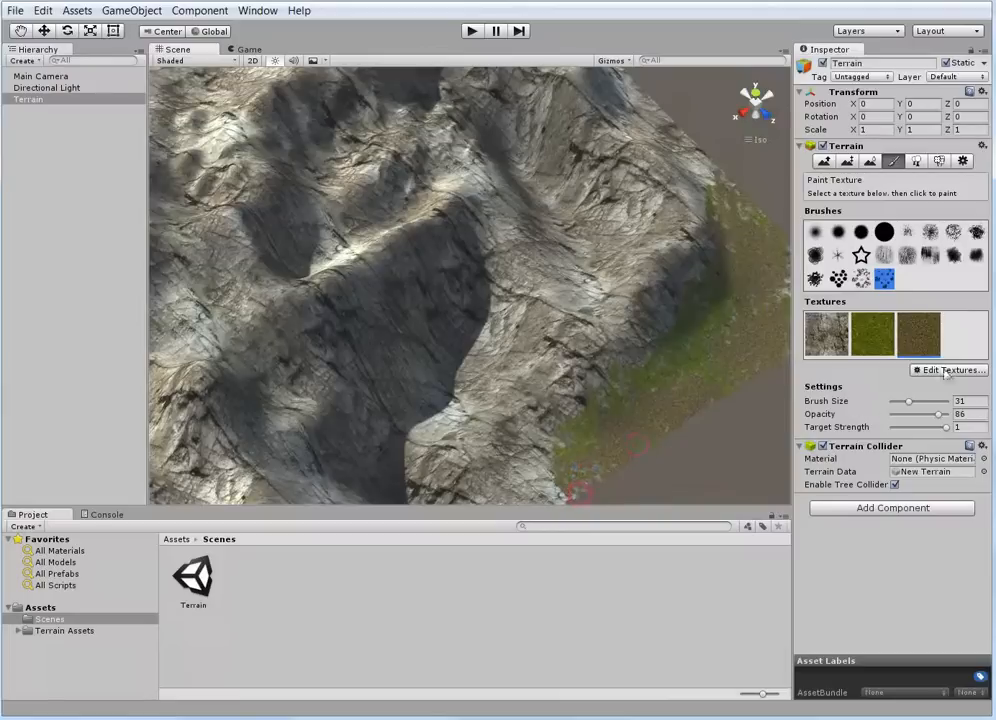
pyautogui.click(833, 344)
pyautogui.moveTo(752, 332); pyautogui.dragTo(645, 428)
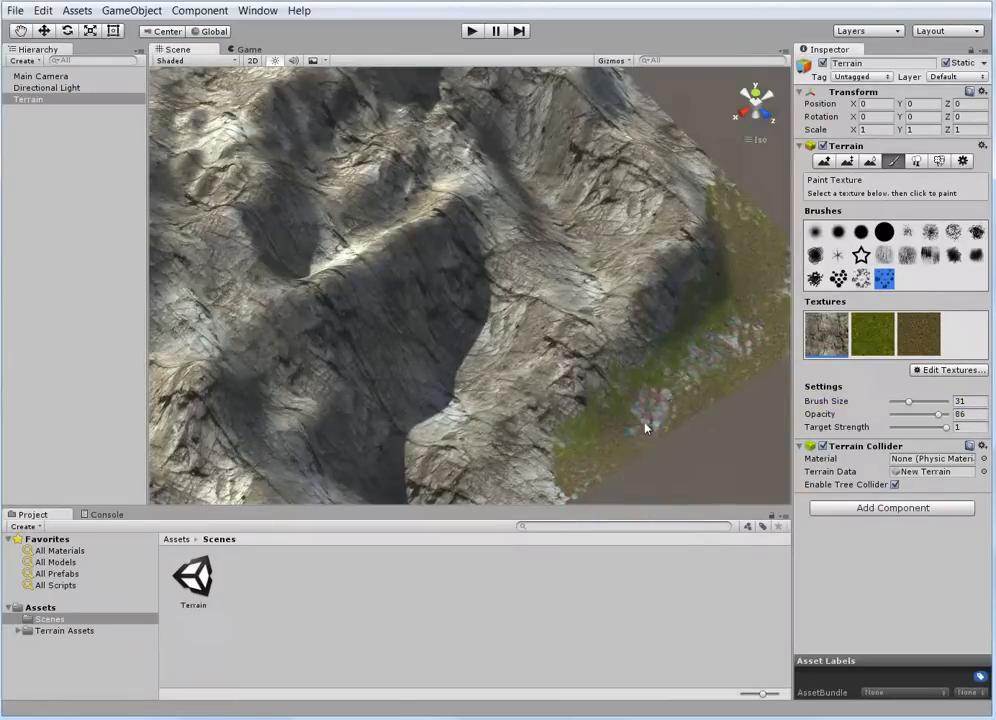
# Extend the cliff rock patches along the grassy edge using the vertical-streak brush and a rough speckled brush
pyautogui.click(930, 255)
pyautogui.moveTo(756, 367)
pyautogui.mouseDown()
pyautogui.moveTo(698, 389)
pyautogui.moveTo(708, 398)
pyautogui.mouseUp()
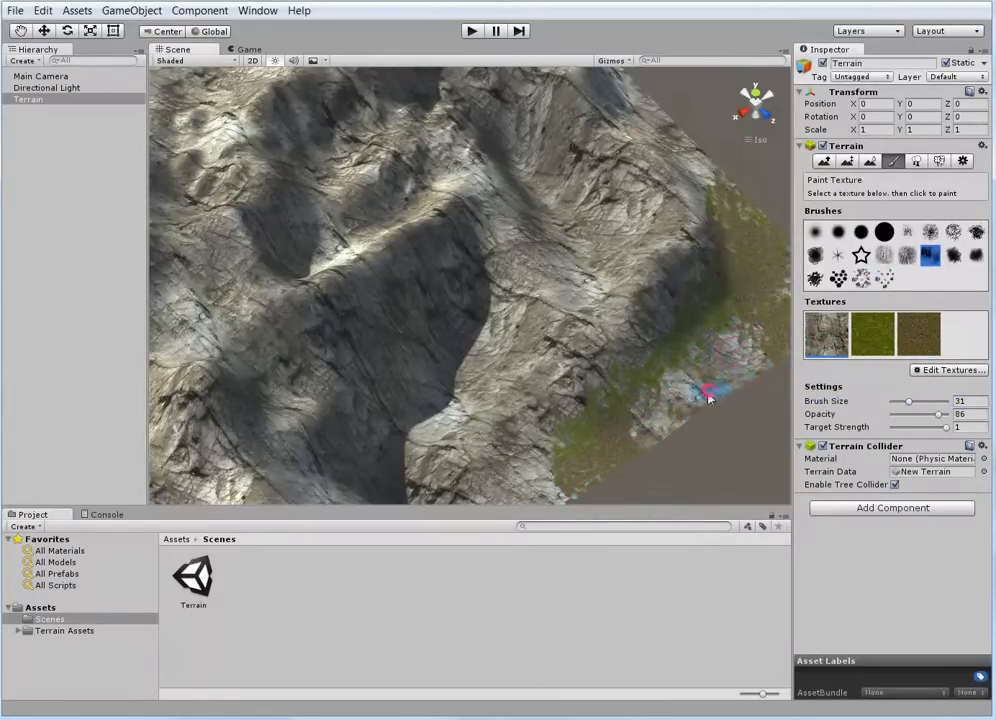
pyautogui.click(953, 231)
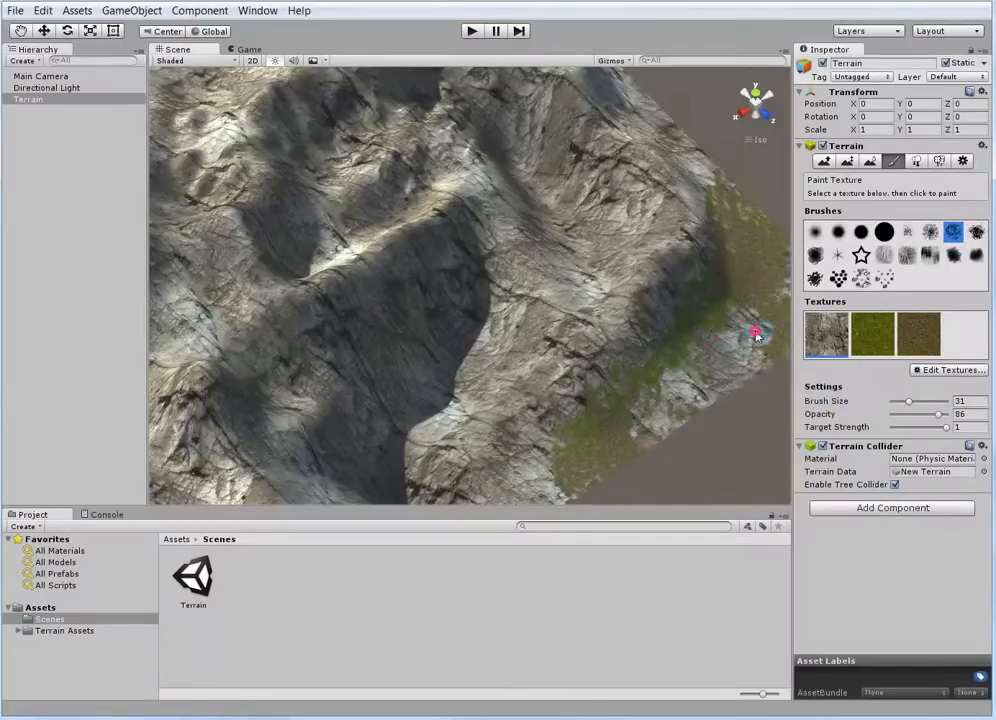
pyautogui.moveTo(756, 336); pyautogui.dragTo(713, 362)
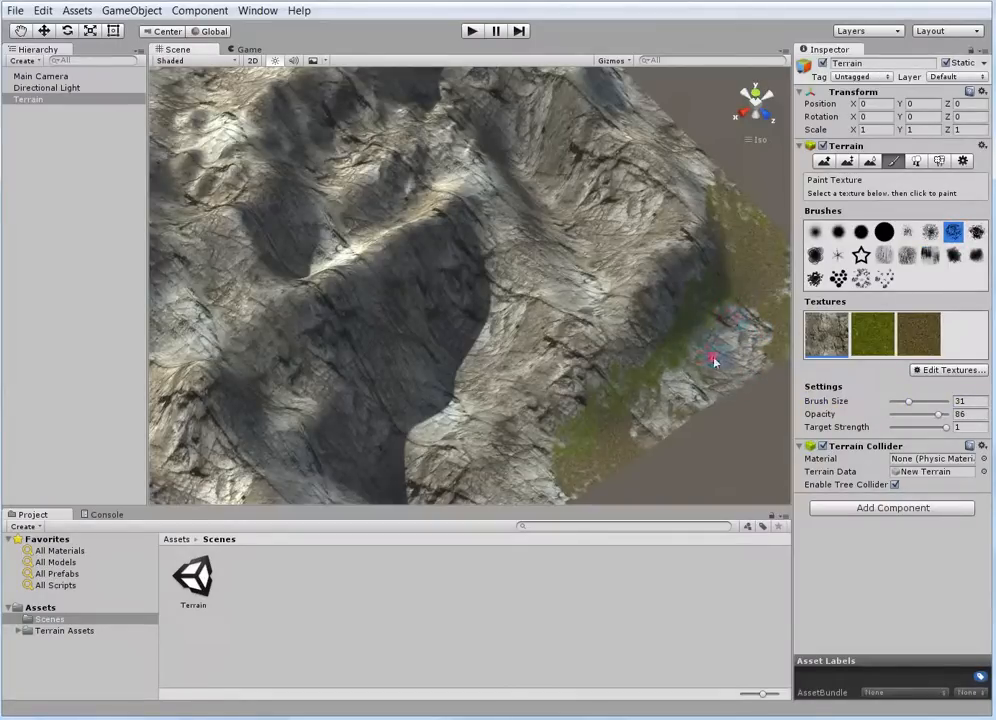
# Paint Grass (Hill) over the rock patches with the thin starburst brush and blend in some Grass (Muddy)
pyautogui.click(838, 255)
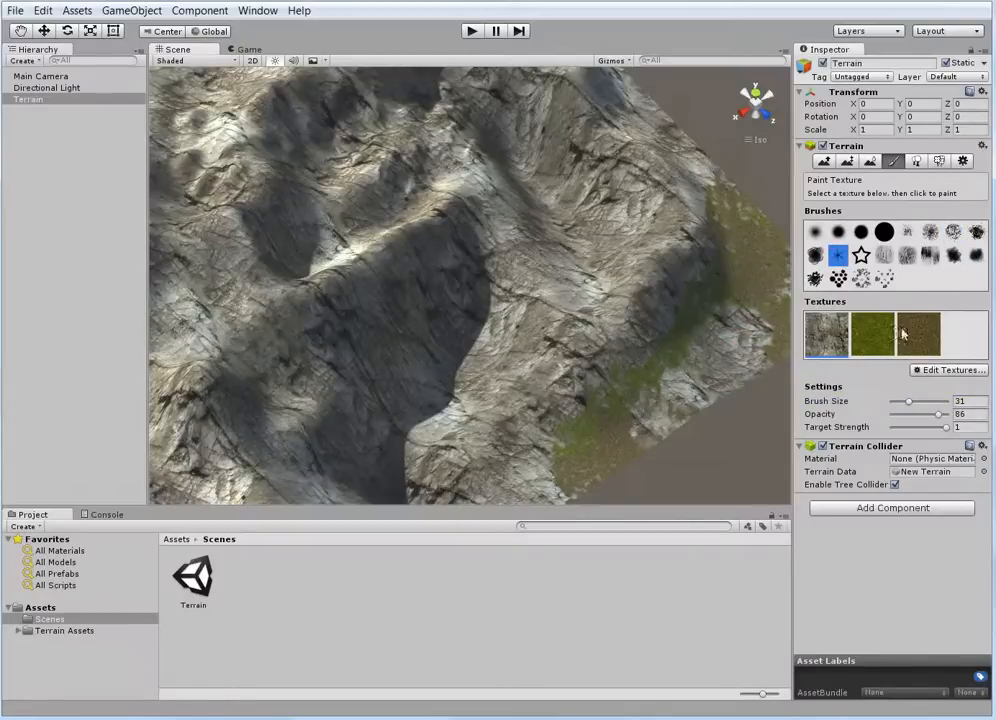
pyautogui.click(872, 334)
pyautogui.moveTo(727, 360)
pyautogui.mouseDown()
pyautogui.moveTo(756, 365)
pyautogui.moveTo(656, 434)
pyautogui.mouseUp()
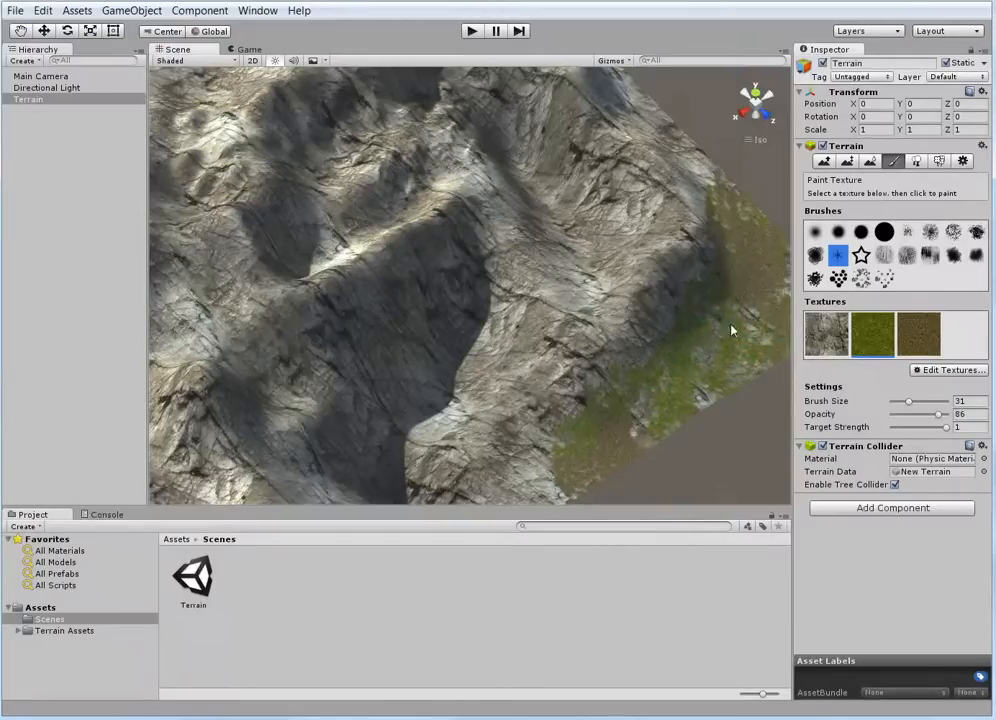
pyautogui.moveTo(732, 330)
pyautogui.mouseDown()
pyautogui.moveTo(685, 391)
pyautogui.moveTo(705, 362)
pyautogui.mouseUp()
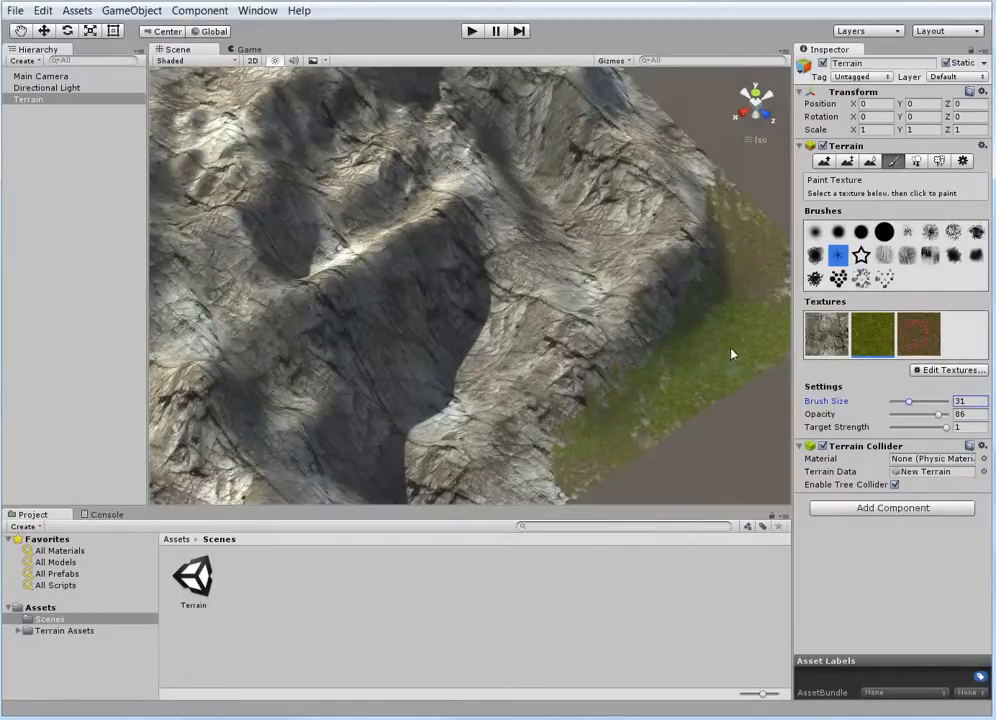
pyautogui.click(918, 333)
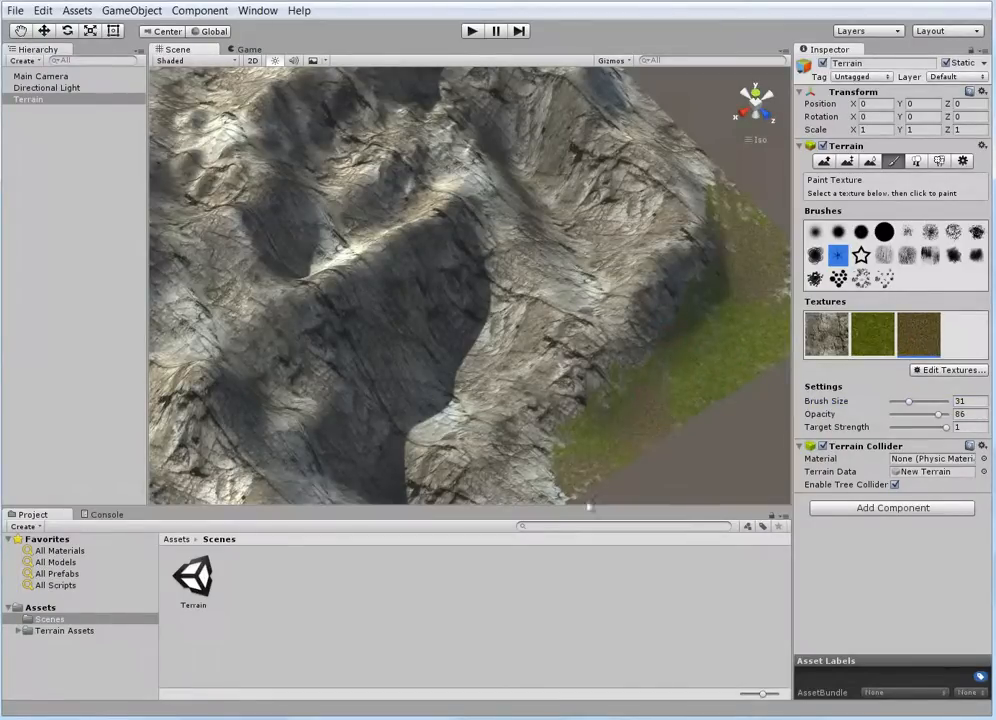
pyautogui.moveTo(589, 507); pyautogui.dragTo(600, 403)
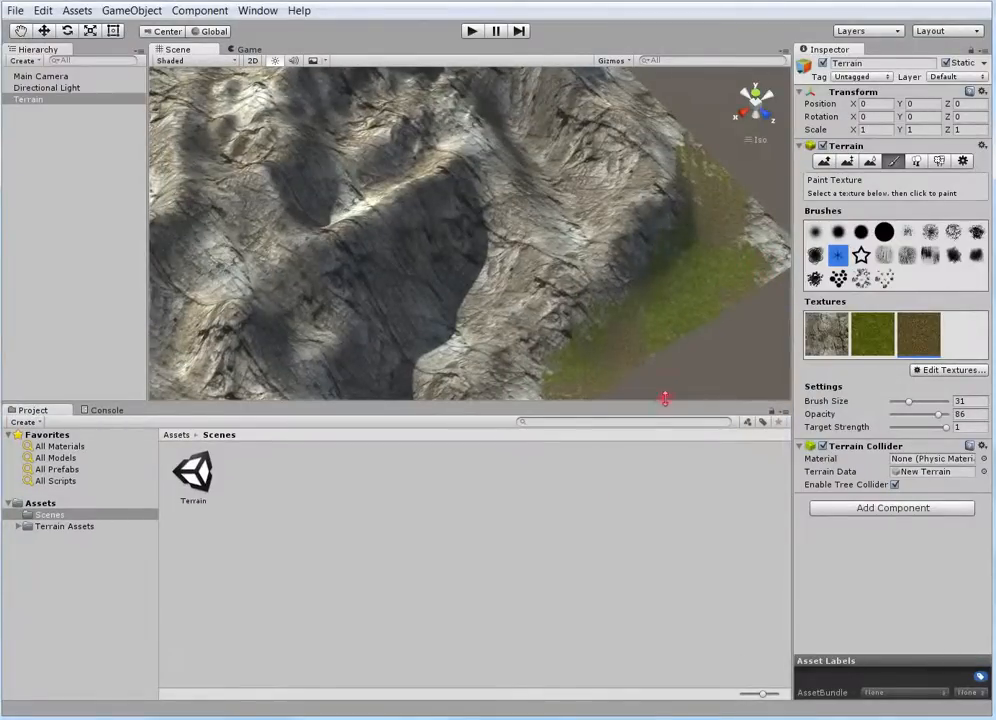
pyautogui.moveTo(664, 400); pyautogui.dragTo(640, 506)
# Inspect the painted texture blend and the rocky slopes from several sides of the terrain
pyautogui.scroll(-10, 499, 394)
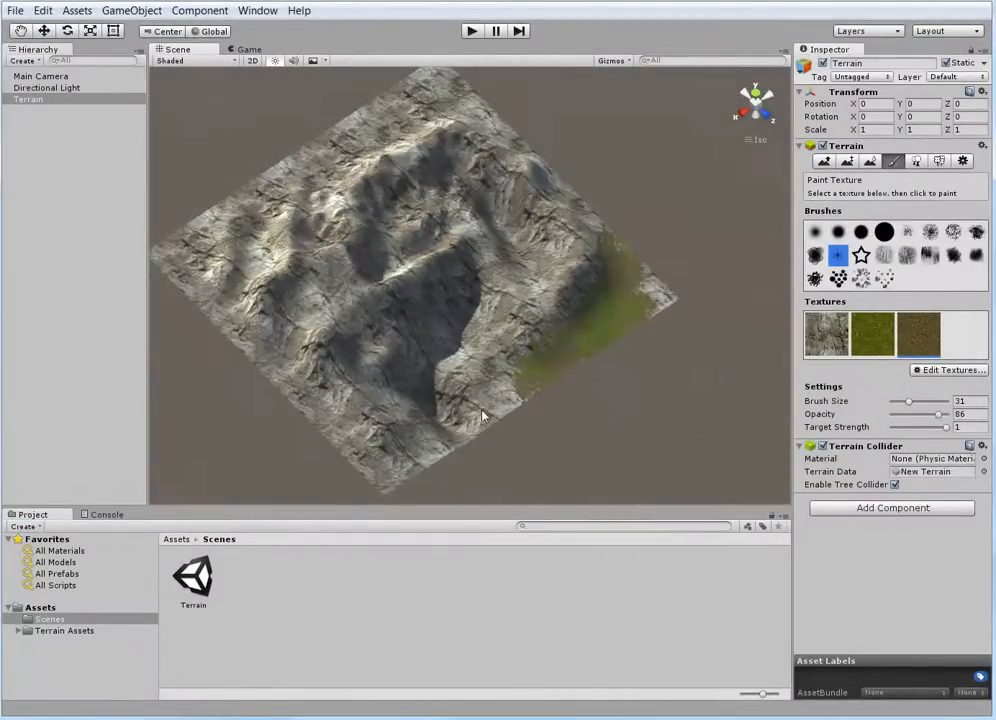
pyautogui.moveTo(482, 414); pyautogui.dragTo(577, 420, button='right')
pyautogui.moveTo(587, 290); pyautogui.dragTo(614, 230, button='right')
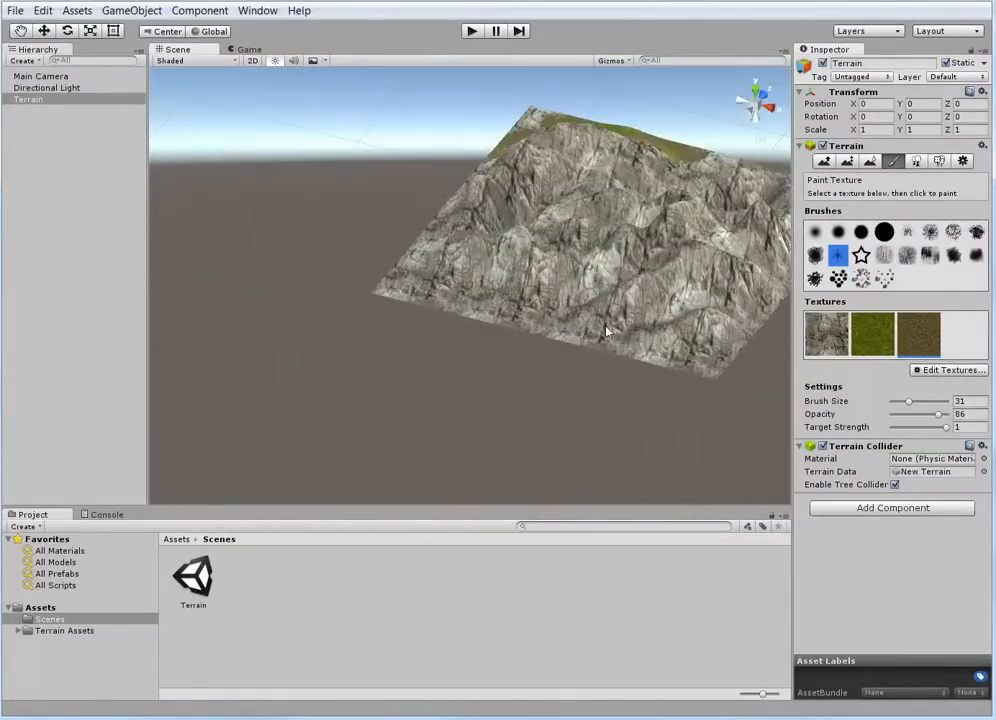
pyautogui.keyDown('alt'); pyautogui.moveTo(605, 331); pyautogui.dragTo(633, 325); pyautogui.keyUp('alt')
pyautogui.moveTo(600, 304); pyautogui.dragTo(425, 352, button='middle')
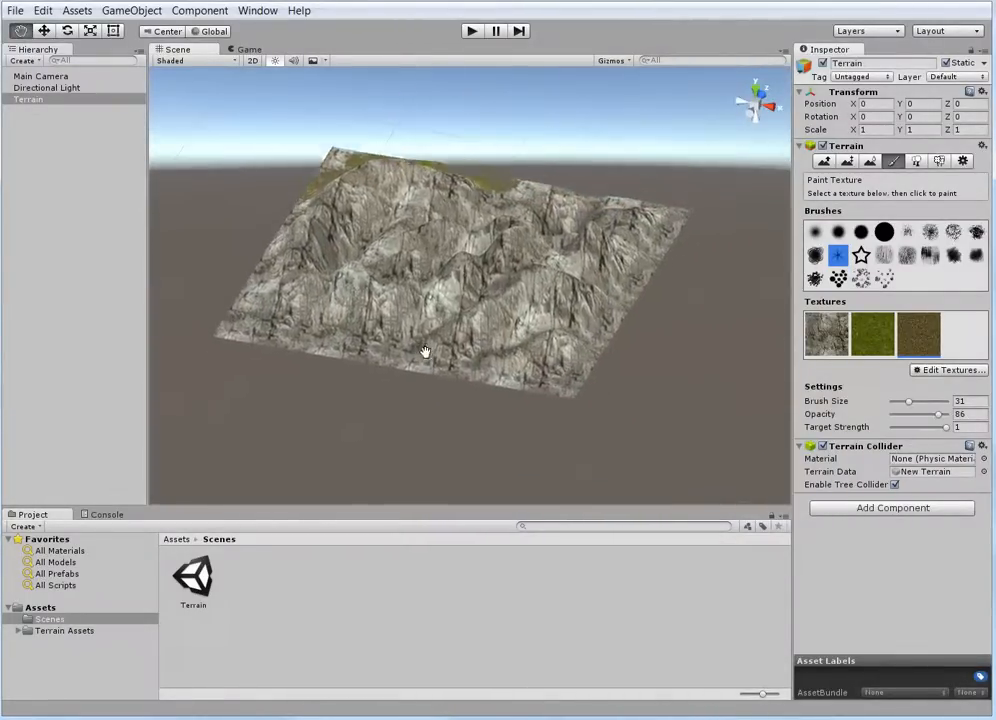
pyautogui.keyDown('alt'); pyautogui.moveTo(425, 352); pyautogui.dragTo(698, 430); pyautogui.keyUp('alt')
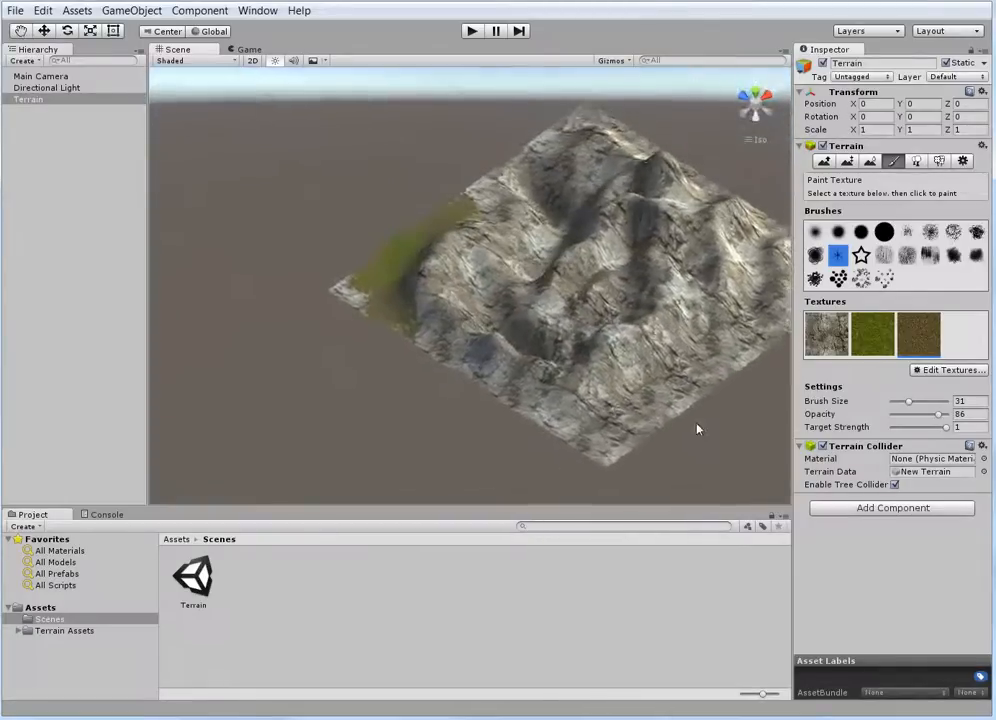
pyautogui.moveTo(695, 390); pyautogui.dragTo(529, 345, button='middle')
pyautogui.scroll(5, 526, 347)
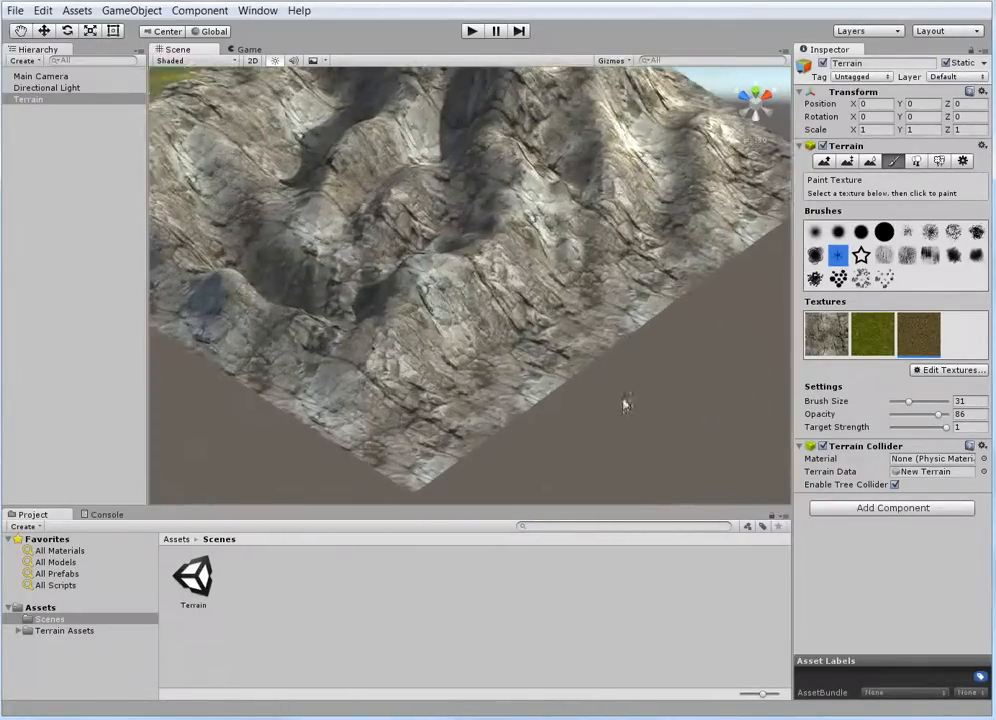
# Sample a Paint Height target of about 63 on the rocky slope and flatten a ledge along it with the soft round brush
pyautogui.click(869, 162)
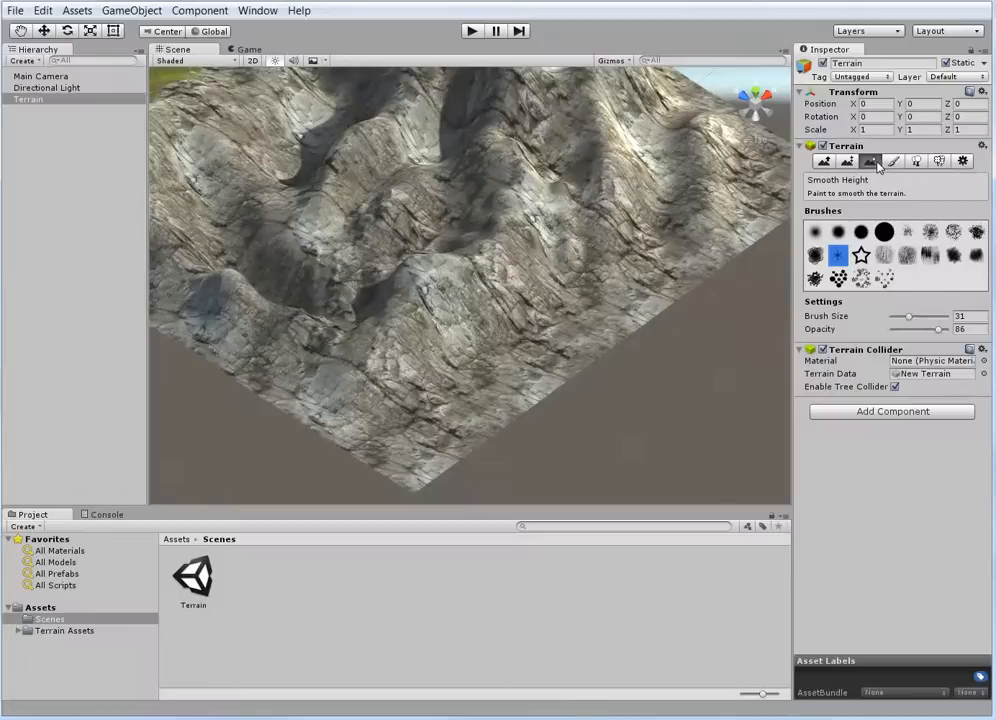
pyautogui.click(847, 162)
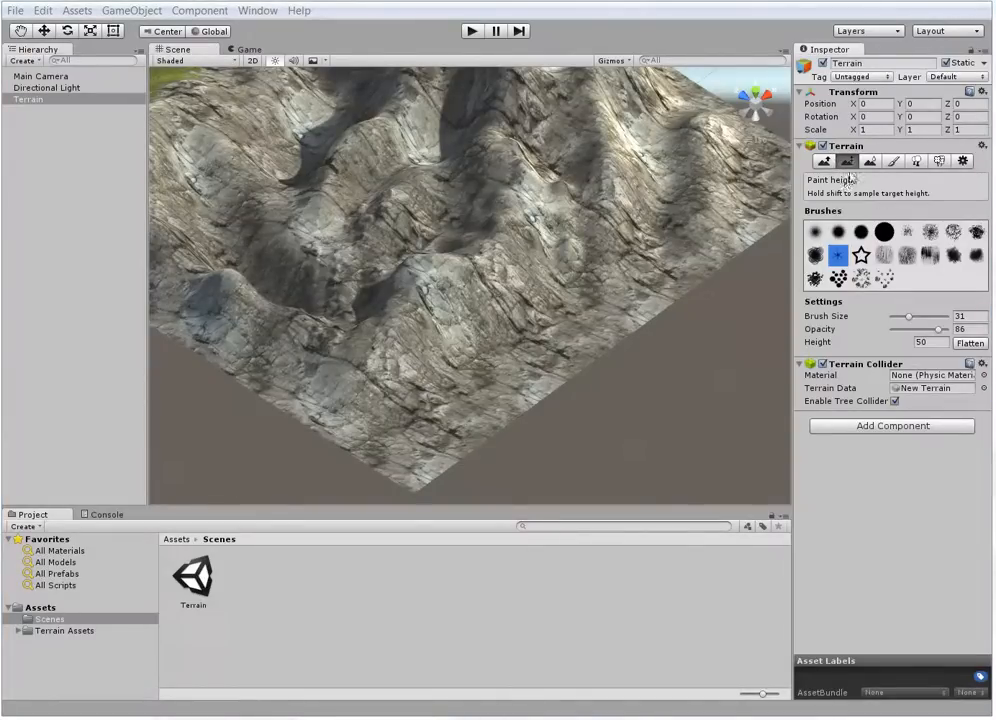
pyautogui.click(814, 233)
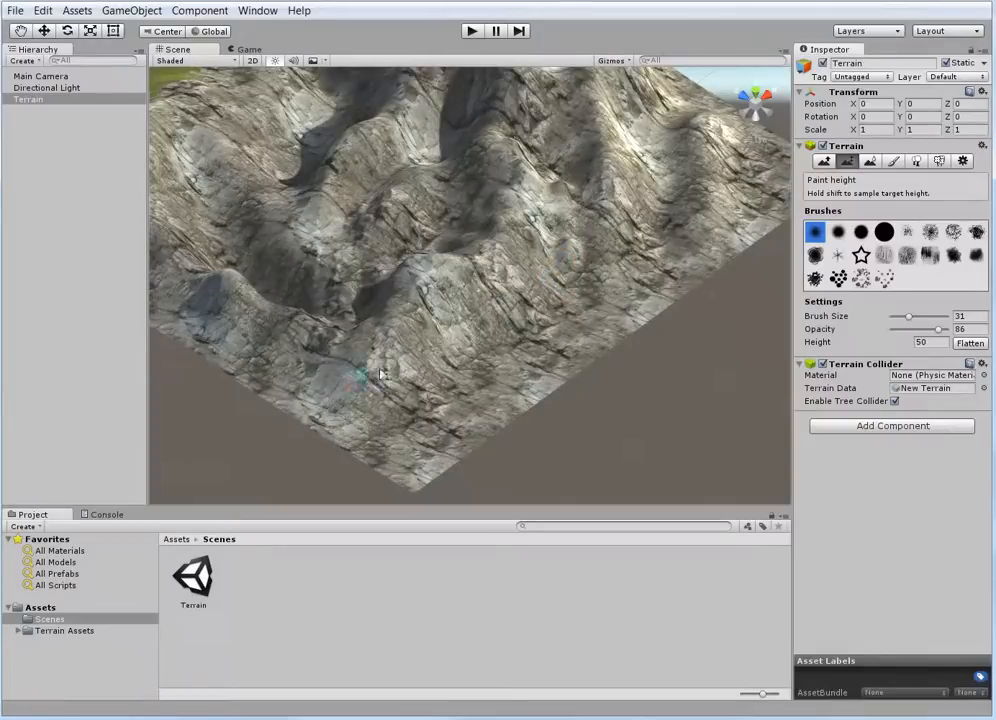
pyautogui.keyDown('shift'); pyautogui.click(496, 297); pyautogui.keyUp('shift')
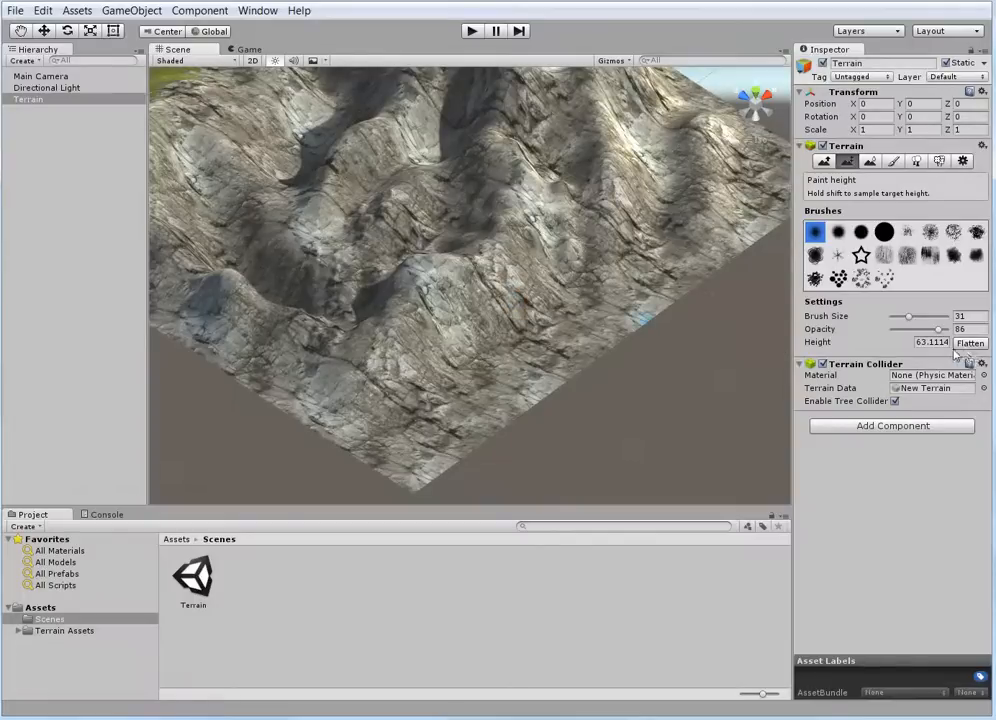
pyautogui.click(916, 343)
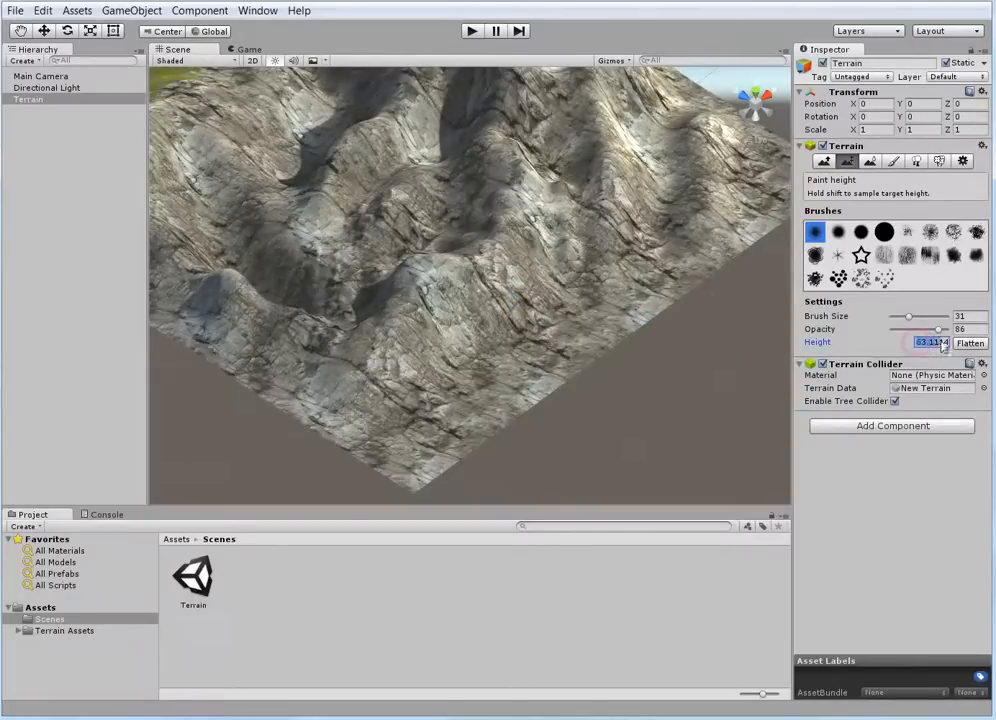
pyautogui.moveTo(928, 350); pyautogui.dragTo(880, 346)
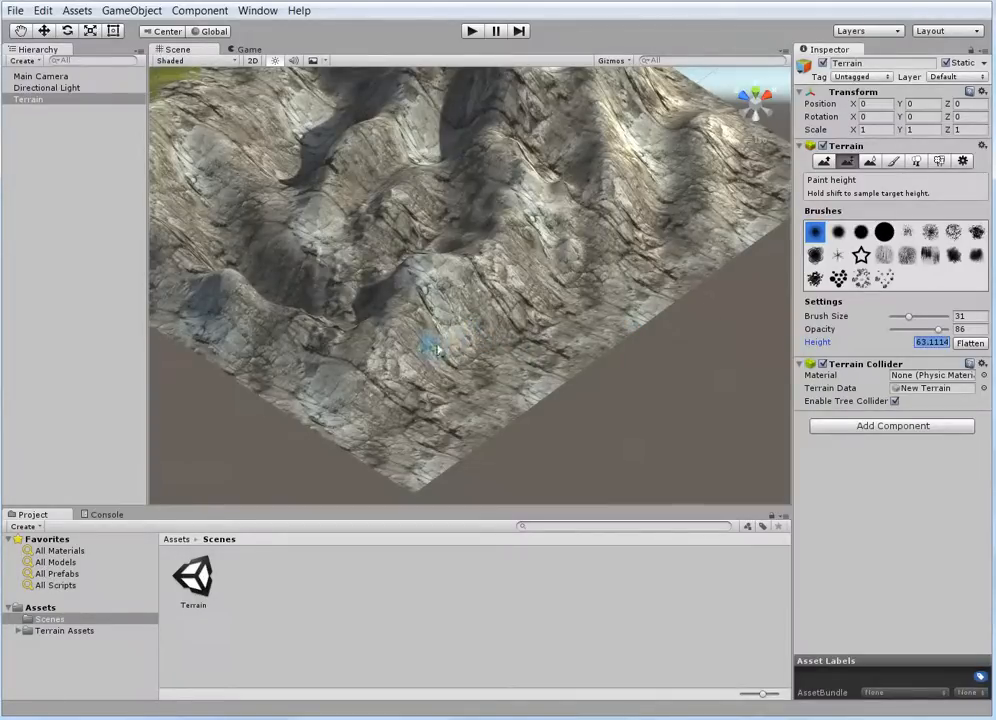
pyautogui.moveTo(434, 363)
pyautogui.mouseDown()
pyautogui.moveTo(487, 325)
pyautogui.moveTo(417, 357)
pyautogui.moveTo(507, 310)
pyautogui.moveTo(413, 345)
pyautogui.moveTo(541, 290)
pyautogui.moveTo(412, 320)
pyautogui.moveTo(440, 338)
pyautogui.moveTo(396, 351)
pyautogui.moveTo(382, 382)
pyautogui.moveTo(418, 338)
pyautogui.moveTo(511, 278)
pyautogui.moveTo(467, 333)
pyautogui.moveTo(456, 329)
pyautogui.moveTo(508, 345)
pyautogui.mouseUp()
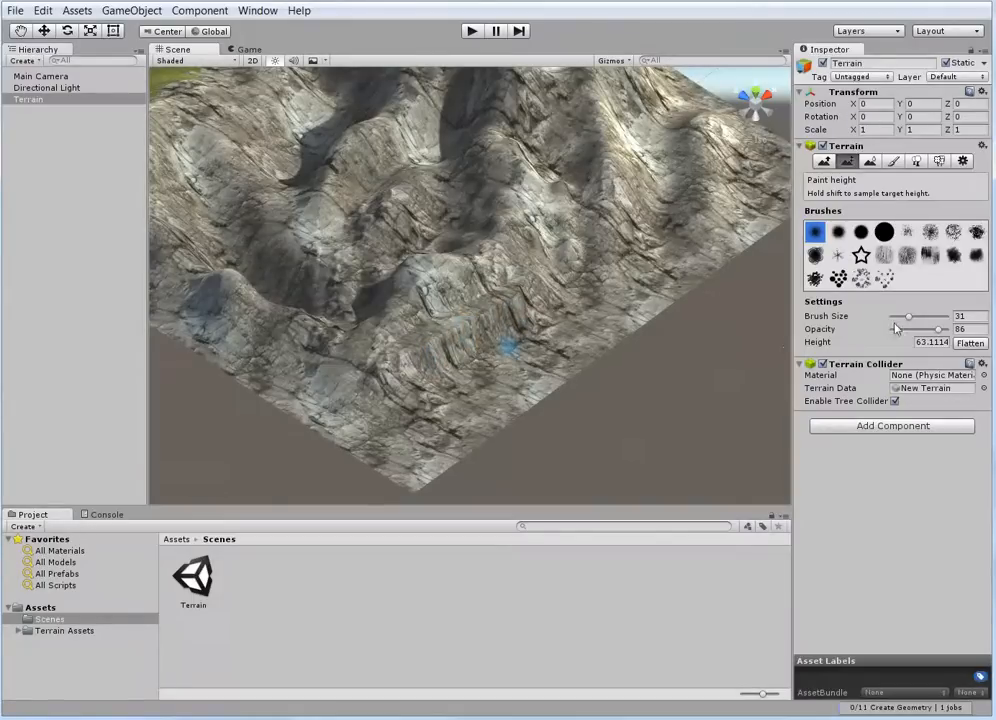
# Widen the flattened ledge along the rocky slope with Paint Height at brush size 47
pyautogui.moveTo(908, 319)
pyautogui.mouseDown()
pyautogui.moveTo(928, 319)
pyautogui.moveTo(917, 318)
pyautogui.mouseUp()
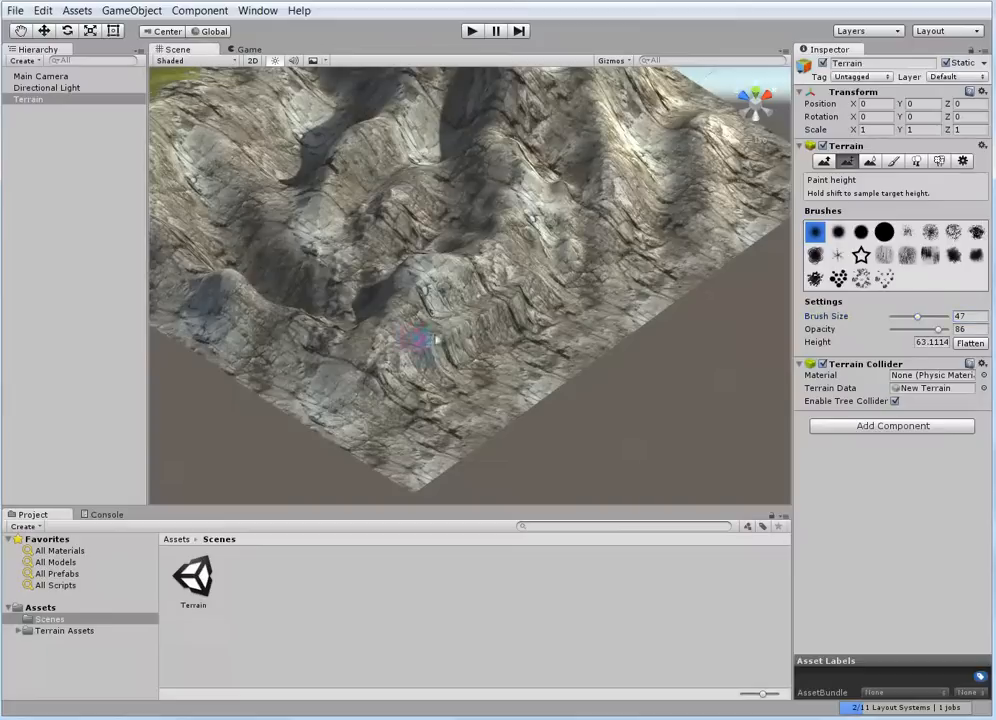
pyautogui.moveTo(526, 304)
pyautogui.mouseDown()
pyautogui.moveTo(471, 336)
pyautogui.moveTo(528, 309)
pyautogui.mouseUp()
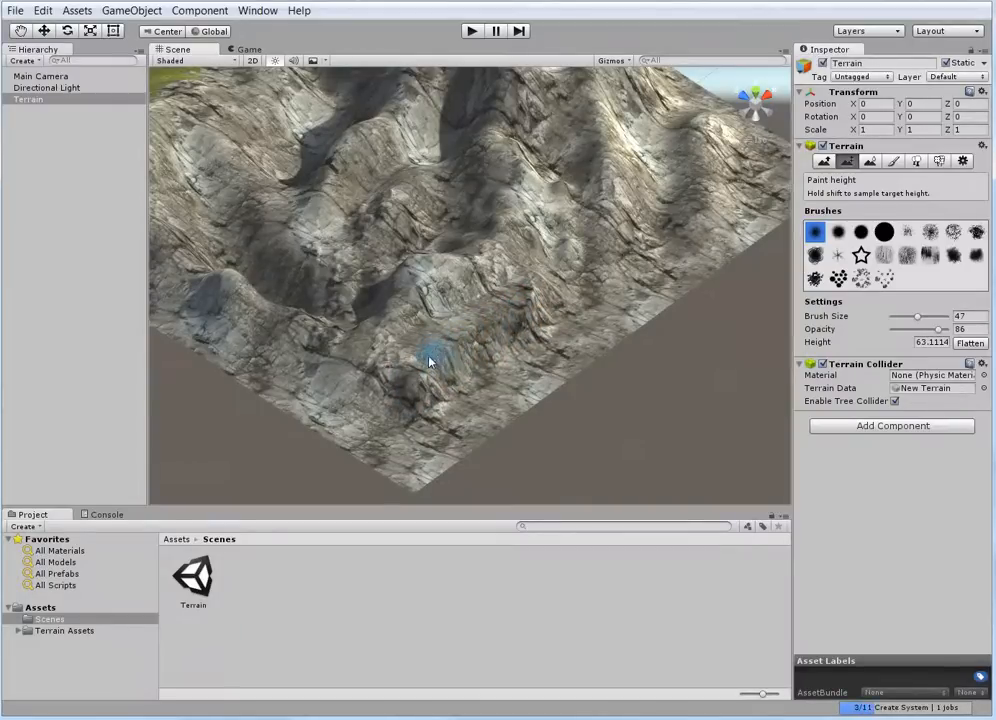
pyautogui.moveTo(470, 331)
pyautogui.mouseDown()
pyautogui.moveTo(523, 315)
pyautogui.moveTo(490, 334)
pyautogui.mouseUp()
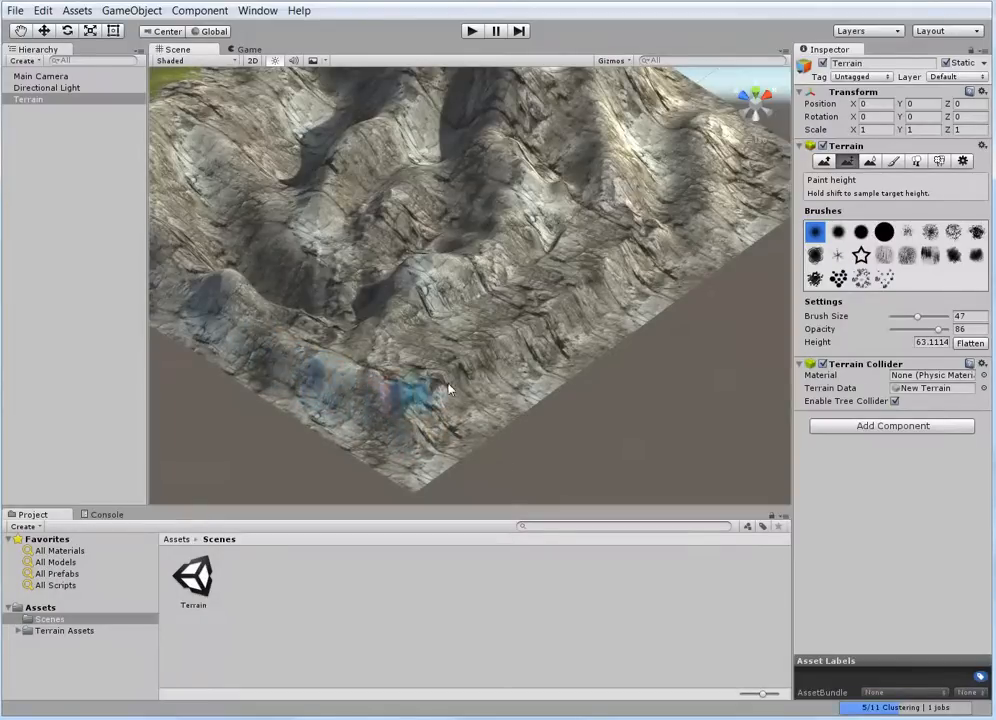
# Sample a height of about 54 lower on the rocky slope and level it with brush size 81 and opacity 93
pyautogui.keyDown('shift'); pyautogui.click(506, 377); pyautogui.keyUp('shift')
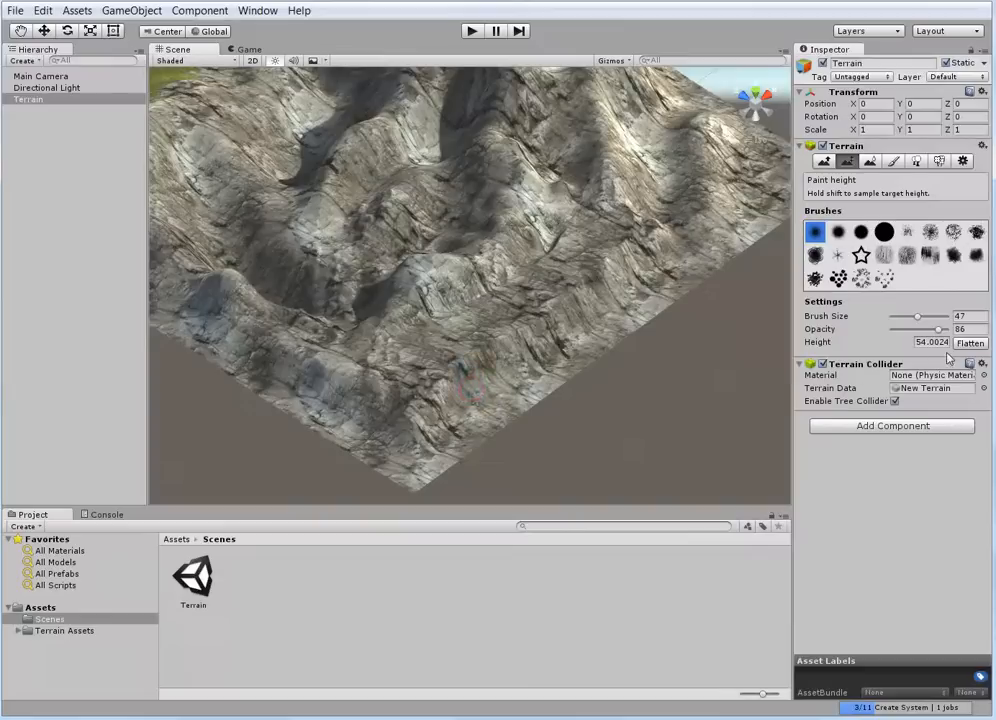
pyautogui.moveTo(919, 317); pyautogui.dragTo(942, 329)
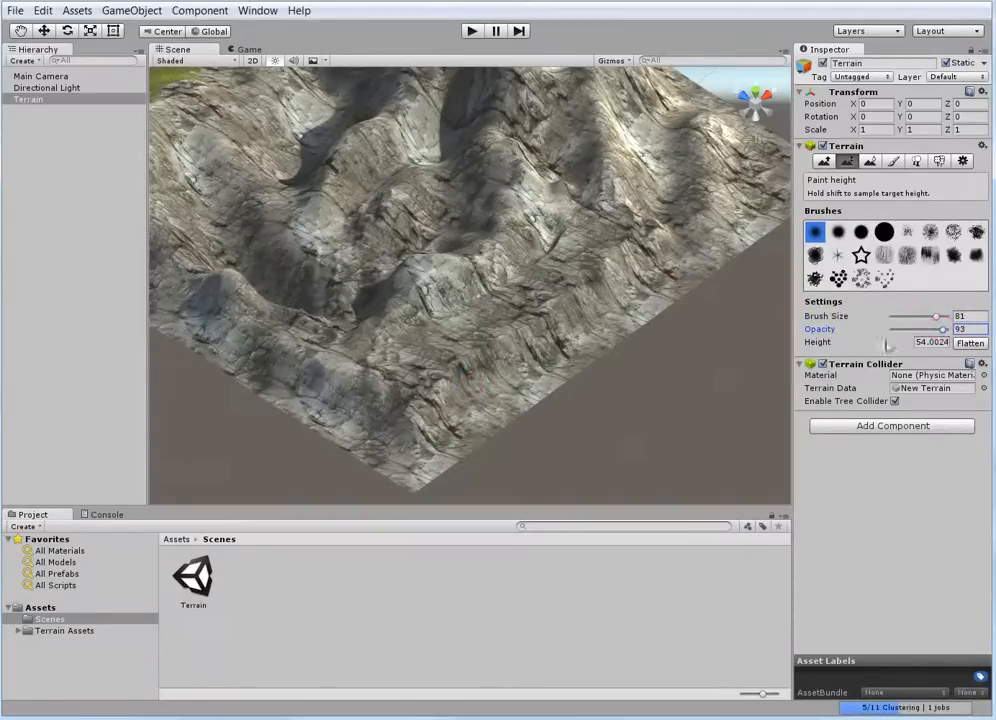
pyautogui.moveTo(430, 419)
pyautogui.mouseDown()
pyautogui.moveTo(629, 310)
pyautogui.moveTo(619, 314)
pyautogui.moveTo(647, 282)
pyautogui.moveTo(462, 405)
pyautogui.moveTo(380, 405)
pyautogui.moveTo(292, 362)
pyautogui.moveTo(400, 427)
pyautogui.moveTo(307, 362)
pyautogui.moveTo(422, 418)
pyautogui.moveTo(590, 318)
pyautogui.moveTo(543, 368)
pyautogui.moveTo(411, 411)
pyautogui.moveTo(340, 385)
pyautogui.moveTo(312, 350)
pyautogui.moveTo(469, 398)
pyautogui.moveTo(467, 354)
pyautogui.mouseUp()
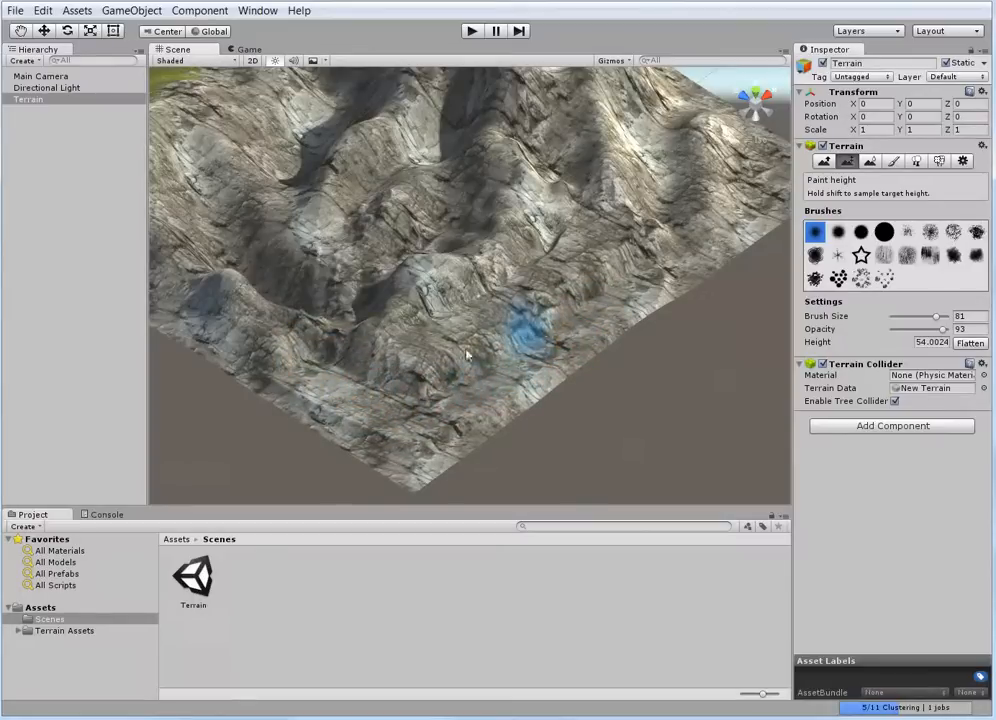
# Level the rocky corner of the terrain with Paint Height, sampling target heights of about 63 and 57
pyautogui.scroll(3, 447, 373)
pyautogui.scroll(-3, 442, 390)
pyautogui.scroll(1, 441, 404)
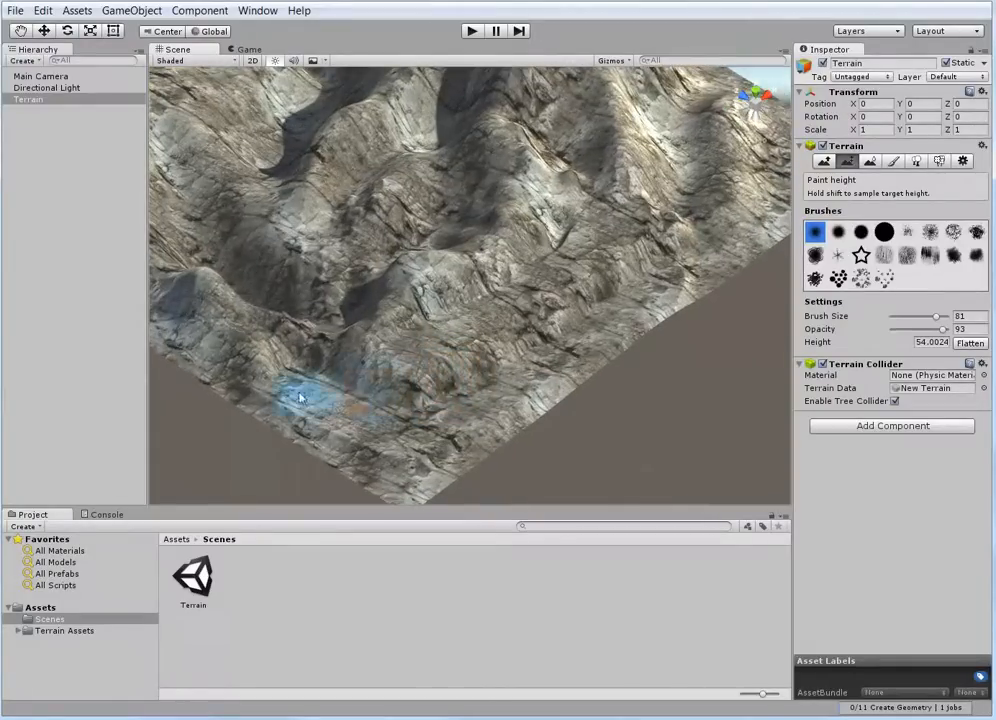
pyautogui.keyDown('shift'); pyautogui.click(409, 388); pyautogui.keyUp('shift')
pyautogui.moveTo(364, 362)
pyautogui.mouseDown()
pyautogui.moveTo(278, 329)
pyautogui.moveTo(400, 333)
pyautogui.moveTo(525, 296)
pyautogui.moveTo(507, 329)
pyautogui.moveTo(322, 305)
pyautogui.moveTo(507, 329)
pyautogui.moveTo(483, 293)
pyautogui.moveTo(431, 331)
pyautogui.moveTo(345, 322)
pyautogui.moveTo(522, 276)
pyautogui.moveTo(557, 244)
pyautogui.moveTo(527, 291)
pyautogui.moveTo(391, 325)
pyautogui.moveTo(329, 293)
pyautogui.moveTo(432, 318)
pyautogui.moveTo(545, 283)
pyautogui.moveTo(580, 238)
pyautogui.moveTo(548, 318)
pyautogui.mouseUp()
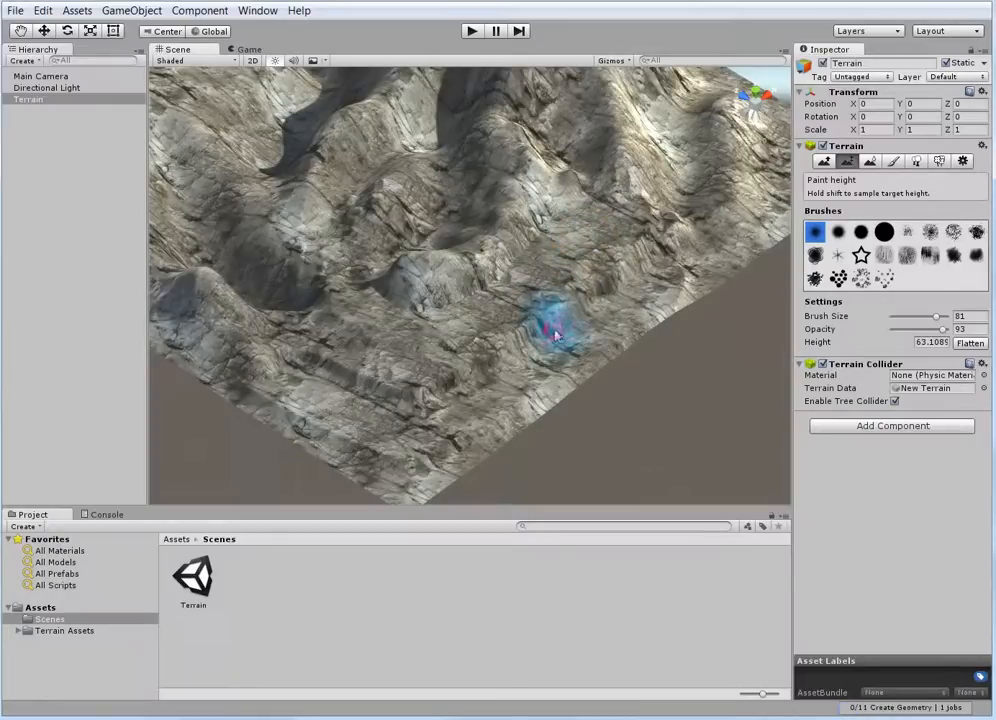
pyautogui.keyDown('shift'); pyautogui.click(555, 332); pyautogui.keyUp('shift')
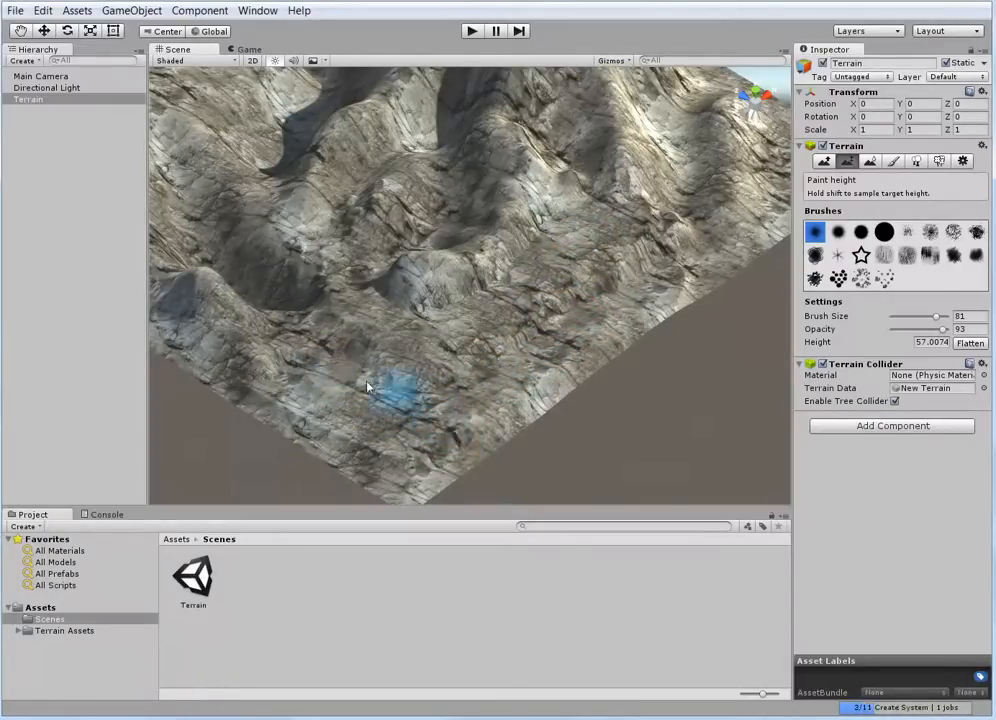
# Sample a height of about 62.8 above the grassy slope and cut a ledge along it with brush size 45
pyautogui.scroll(-4, 455, 338)
pyautogui.moveTo(455, 338)
pyautogui.mouseDown(button='middle')
pyautogui.moveTo(745, 349)
pyautogui.moveTo(718, 325)
pyautogui.moveTo(569, 319)
pyautogui.moveTo(678, 296)
pyautogui.moveTo(656, 327)
pyautogui.mouseUp(button='middle')
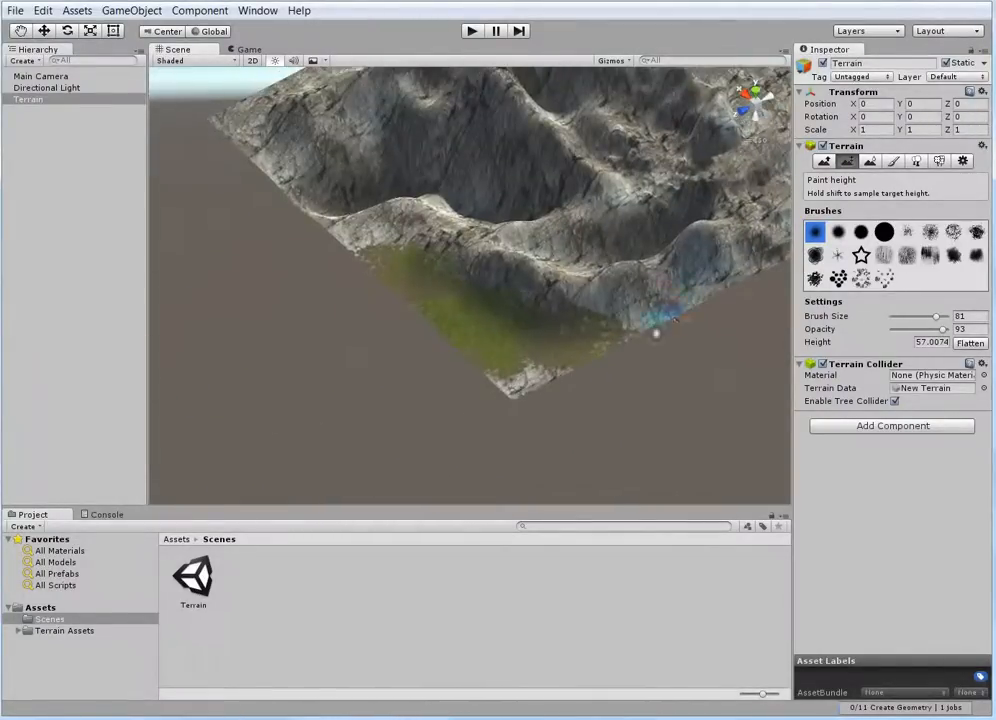
pyautogui.scroll(2, 680, 290)
pyautogui.moveTo(687, 265)
pyautogui.mouseDown(button='right')
pyautogui.moveTo(540, 291)
pyautogui.moveTo(692, 246)
pyautogui.moveTo(660, 327)
pyautogui.moveTo(725, 348)
pyautogui.moveTo(616, 271)
pyautogui.moveTo(596, 236)
pyautogui.moveTo(616, 258)
pyautogui.moveTo(683, 243)
pyautogui.moveTo(674, 162)
pyautogui.moveTo(629, 233)
pyautogui.moveTo(647, 204)
pyautogui.moveTo(700, 275)
pyautogui.mouseUp(button='right')
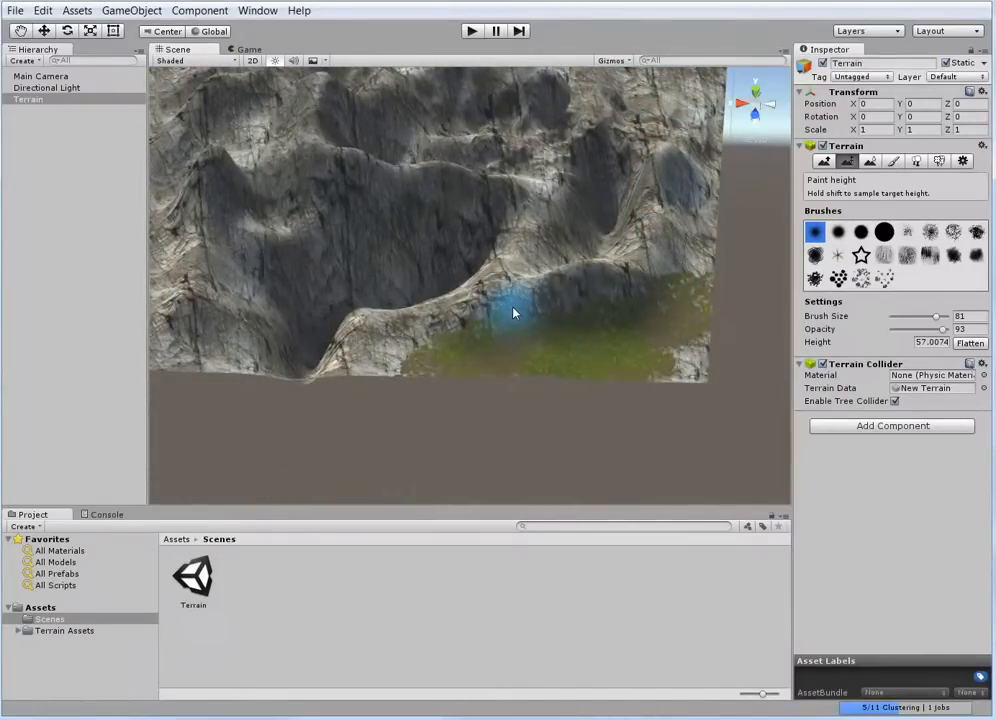
pyautogui.scroll(2, 513, 313)
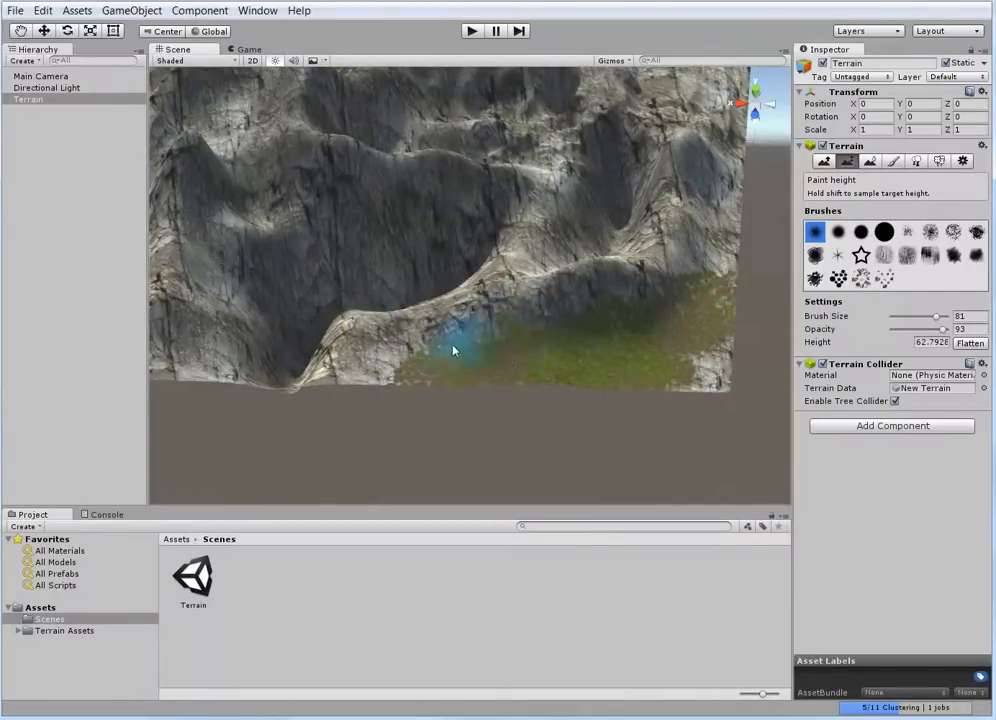
pyautogui.moveTo(939, 318); pyautogui.dragTo(915, 317)
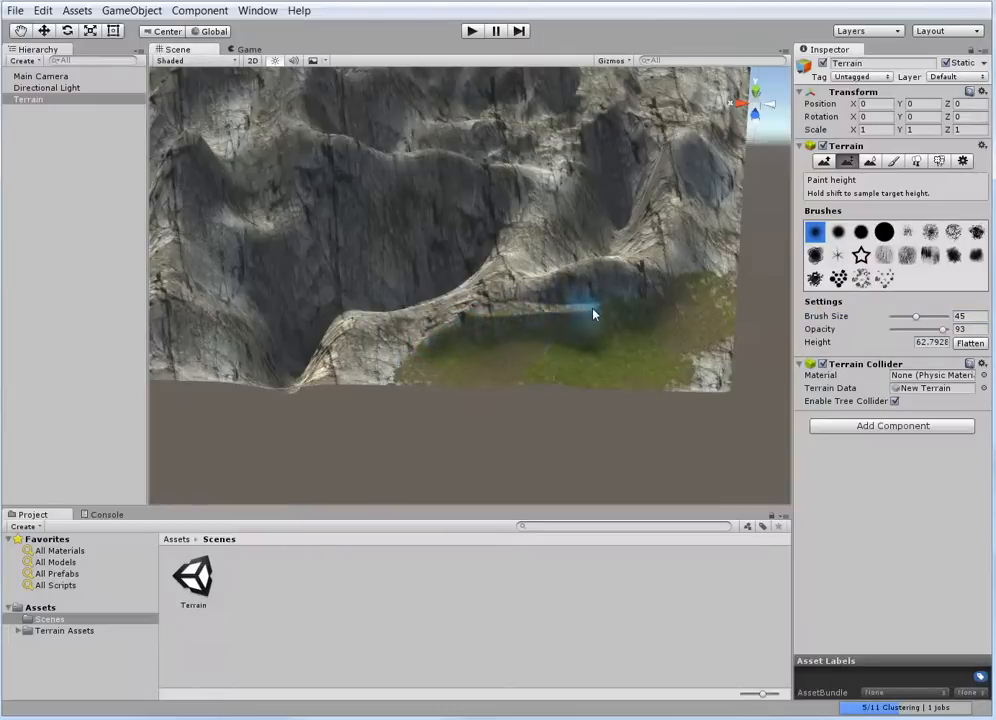
pyautogui.moveTo(593, 315)
pyautogui.mouseDown()
pyautogui.moveTo(631, 311)
pyautogui.moveTo(677, 287)
pyautogui.mouseUp()
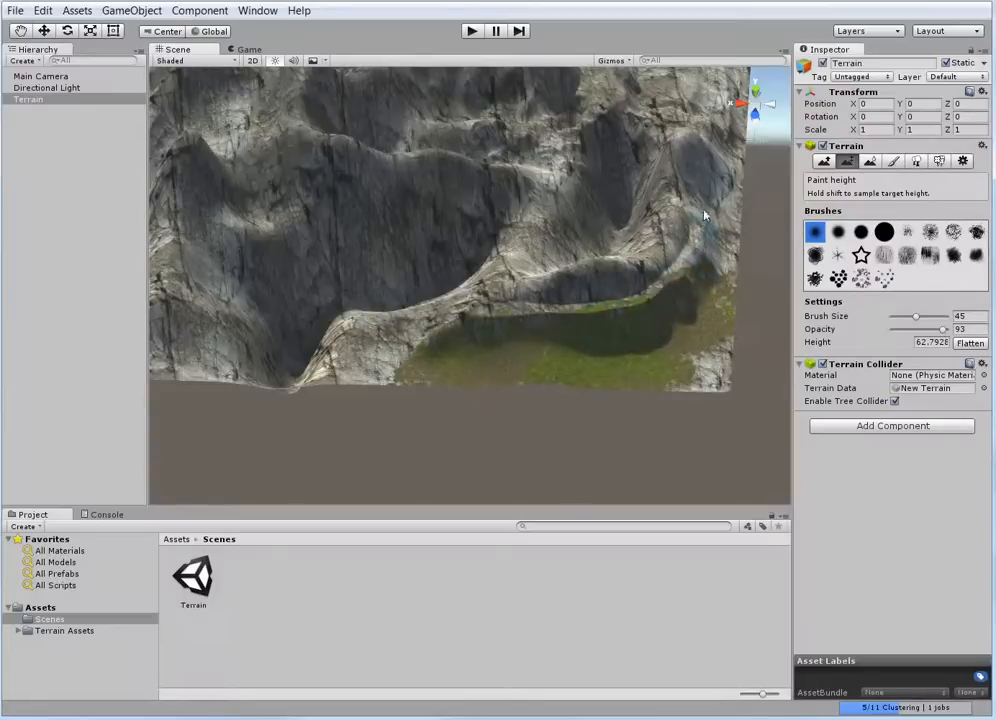
pyautogui.moveTo(704, 215)
pyautogui.mouseDown()
pyautogui.moveTo(707, 173)
pyautogui.moveTo(689, 247)
pyautogui.mouseUp()
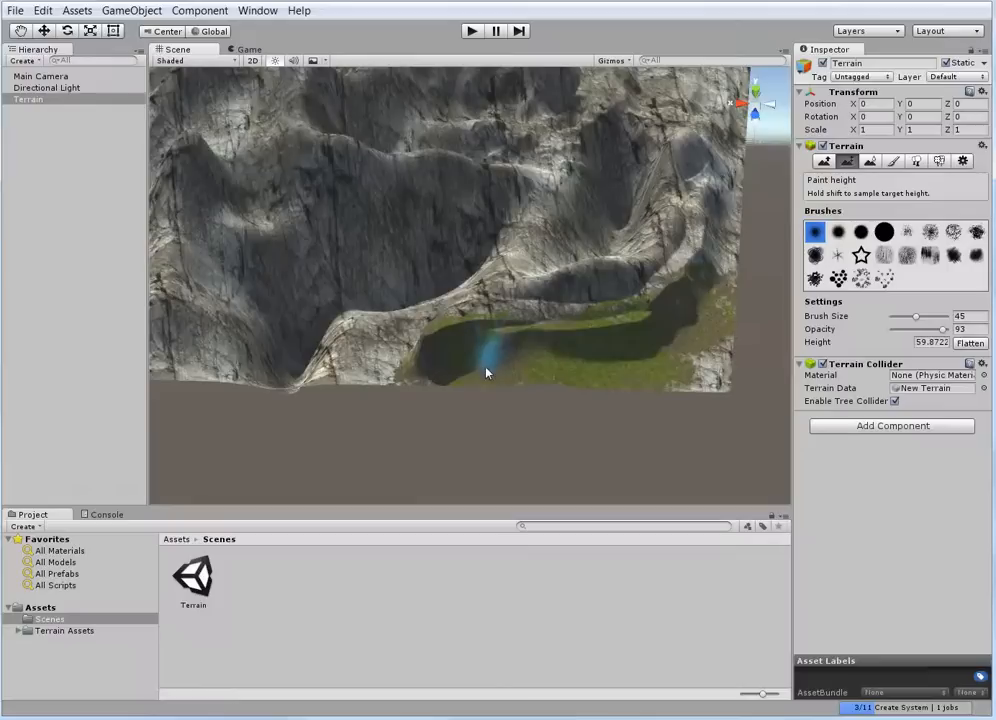
# Cut two lower terraces into the grassy slope with Paint Height at sampled heights of about 59.9 and 56.7
pyautogui.moveTo(507, 356)
pyautogui.mouseDown()
pyautogui.moveTo(651, 362)
pyautogui.moveTo(702, 271)
pyautogui.moveTo(731, 270)
pyautogui.mouseUp()
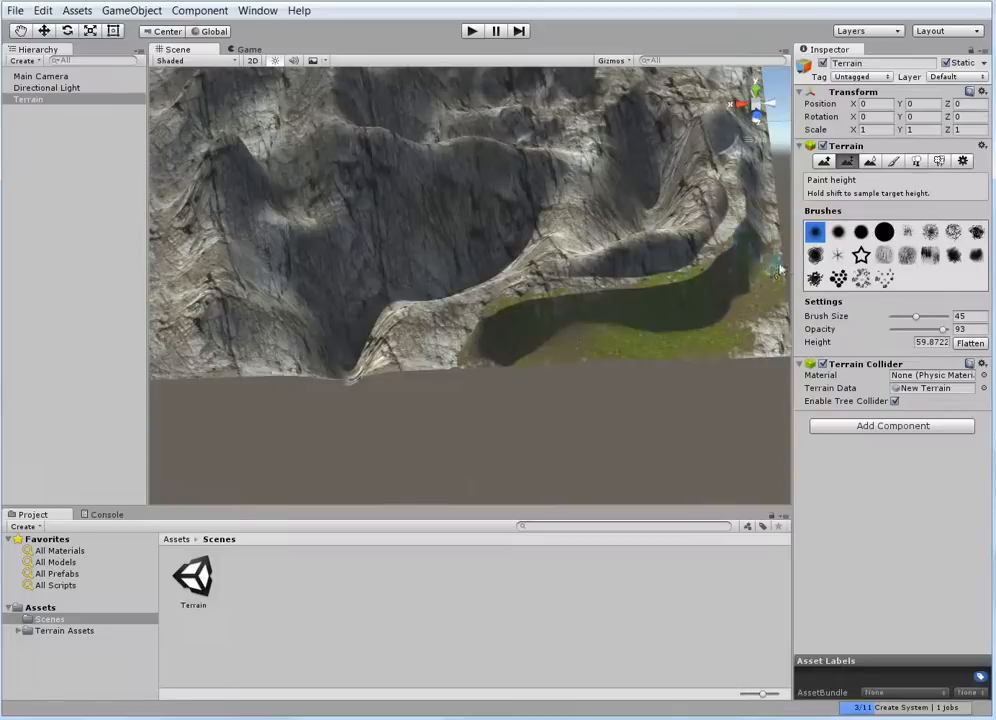
pyautogui.click(763, 251)
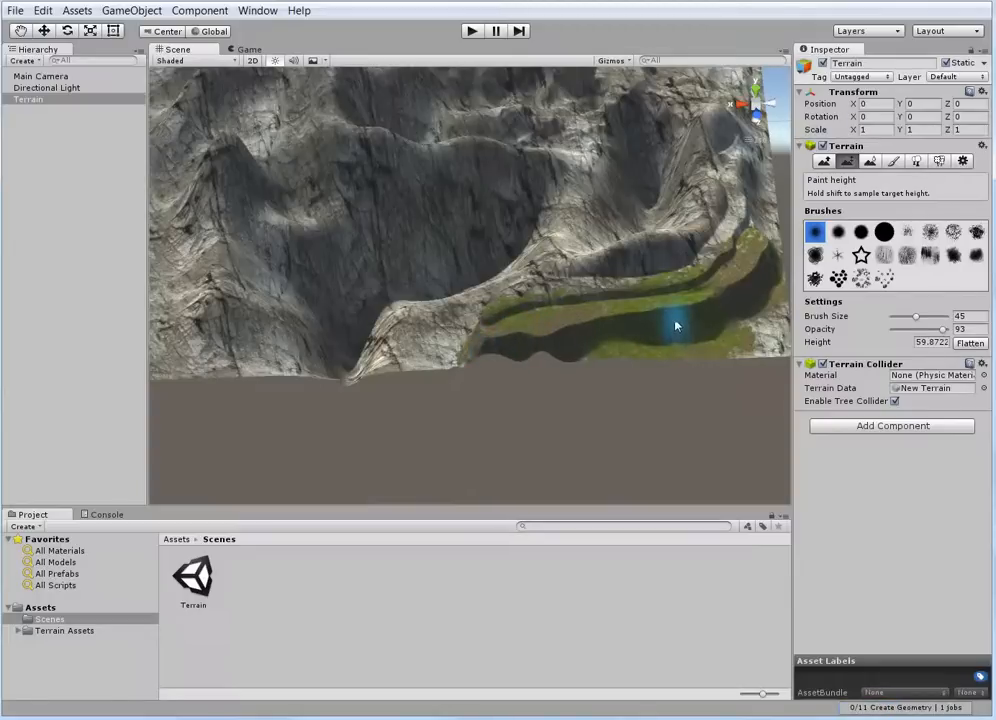
pyautogui.keyDown('shift'); pyautogui.click(762, 306); pyautogui.keyUp('shift')
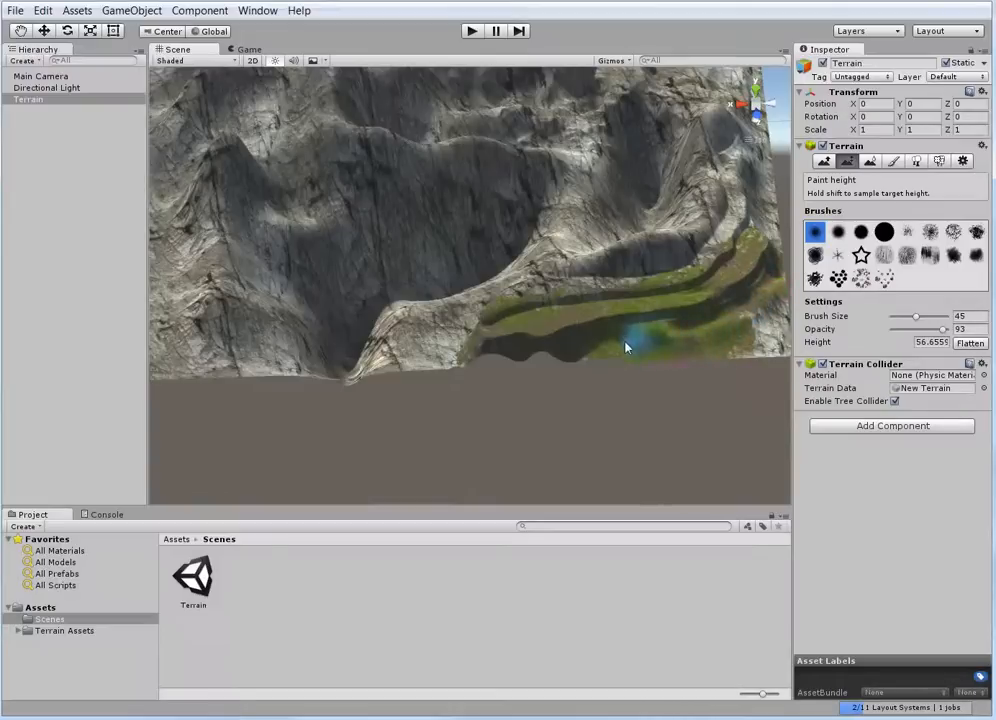
pyautogui.moveTo(626, 347)
pyautogui.mouseDown()
pyautogui.moveTo(596, 358)
pyautogui.moveTo(711, 323)
pyautogui.mouseUp()
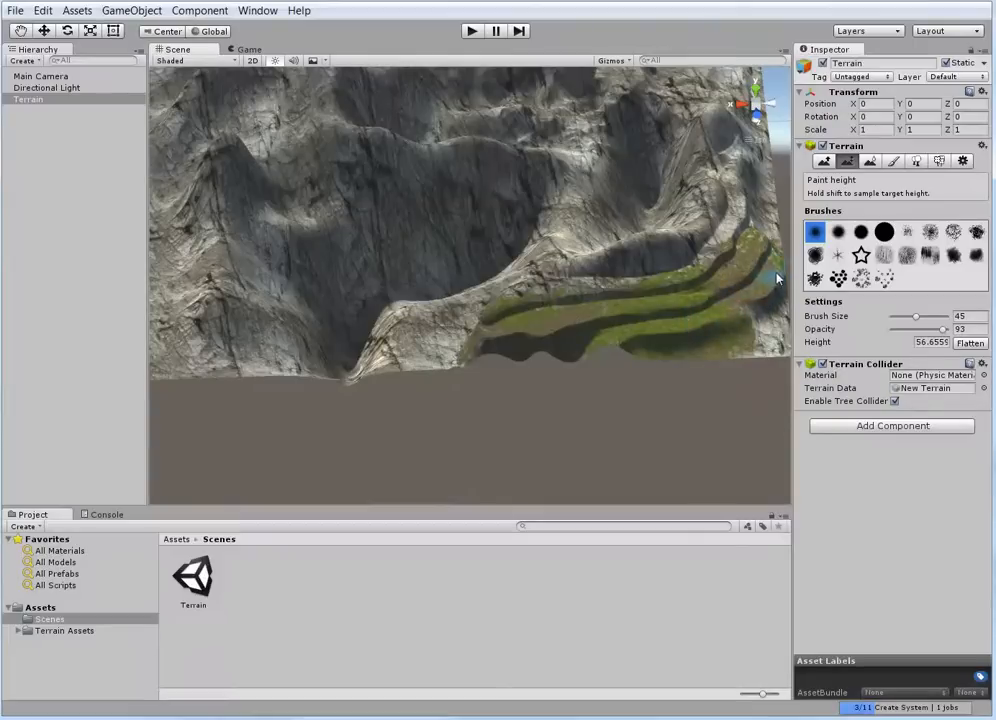
pyautogui.moveTo(778, 280); pyautogui.dragTo(717, 327)
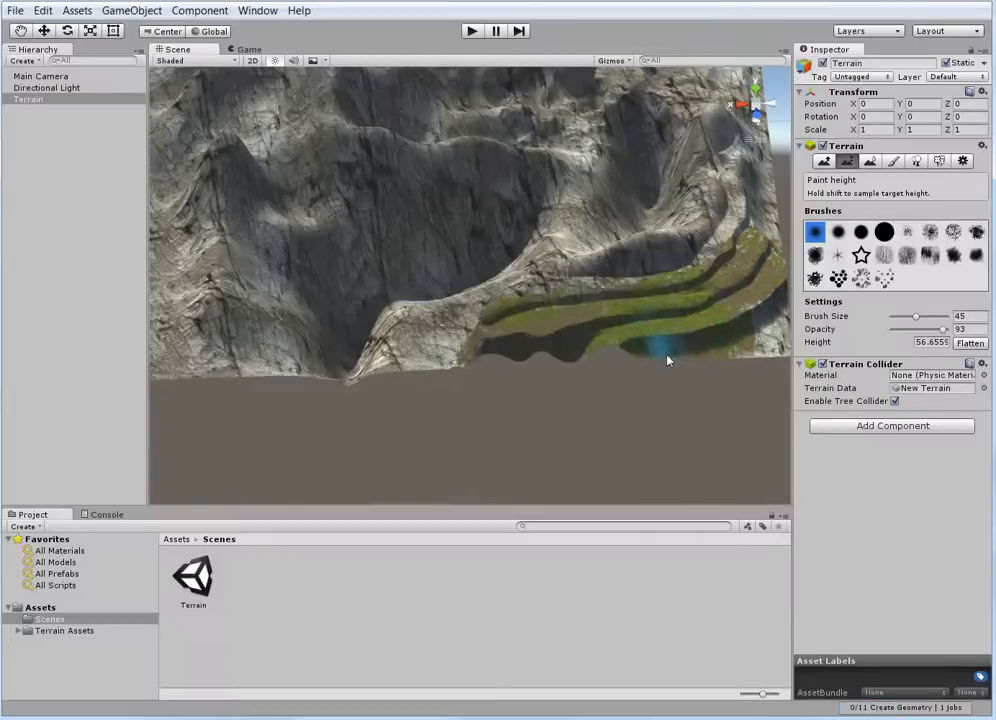
# Inspect the terraced grassy slope from several distances and angles
pyautogui.moveTo(699, 318); pyautogui.dragTo(549, 277, button='middle')
pyautogui.moveTo(448, 262)
pyautogui.mouseDown()
pyautogui.moveTo(494, 240)
pyautogui.moveTo(489, 230)
pyautogui.moveTo(449, 251)
pyautogui.mouseUp()
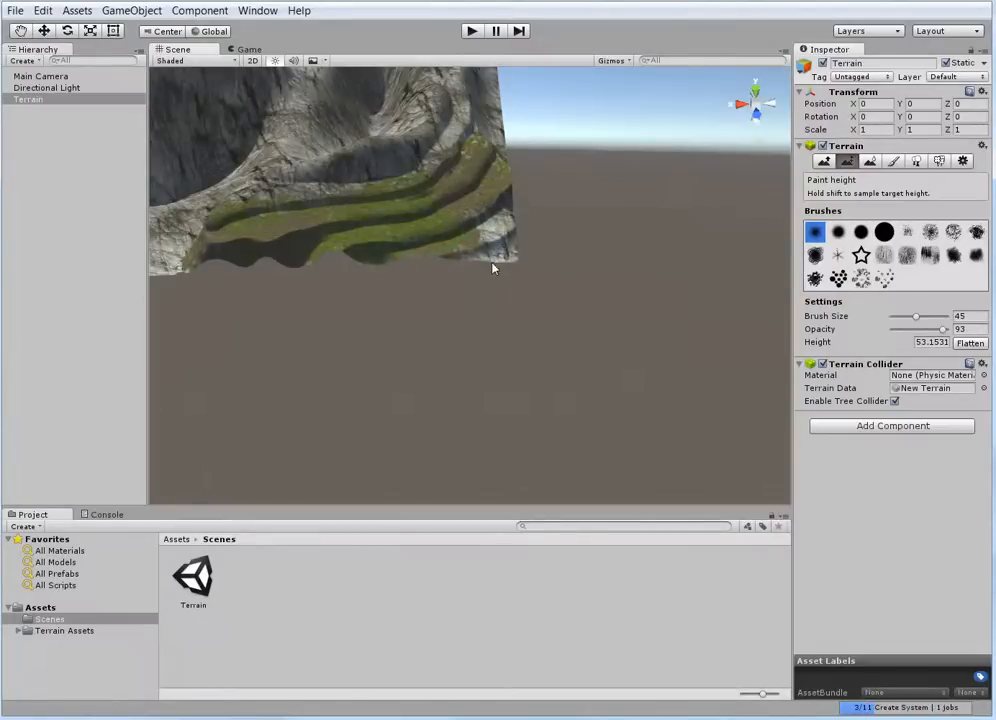
pyautogui.moveTo(508, 262)
pyautogui.mouseDown(button='middle')
pyautogui.moveTo(607, 337)
pyautogui.moveTo(582, 220)
pyautogui.mouseUp(button='middle')
pyautogui.scroll(3, 582, 220)
pyautogui.scroll(-3, 520, 136)
pyautogui.moveTo(520, 136); pyautogui.dragTo(576, 238, button='middle')
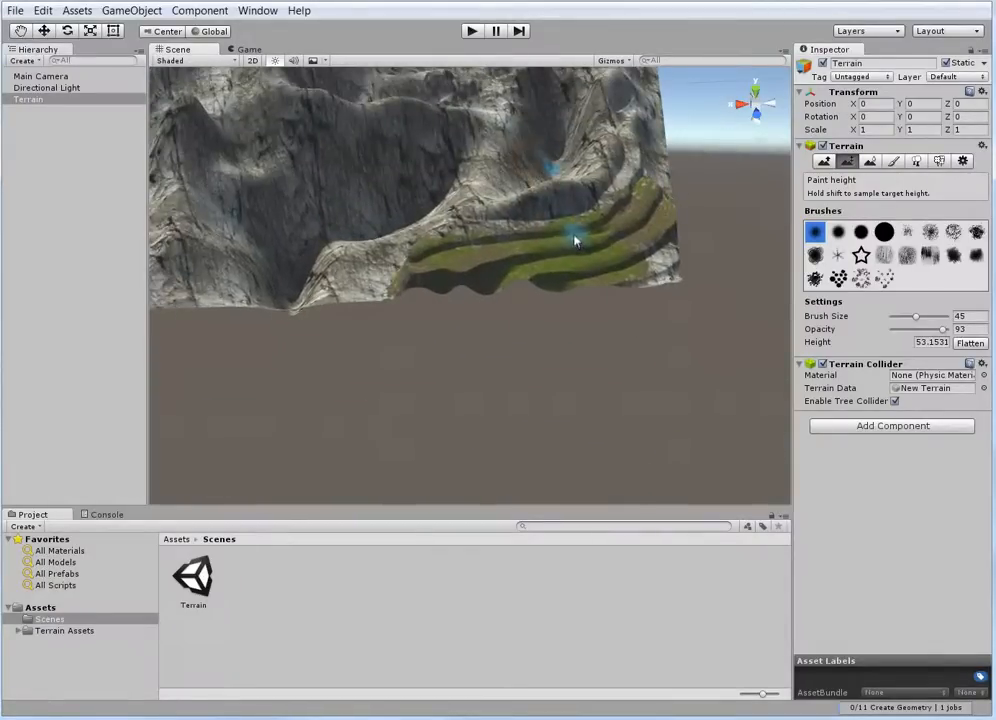
pyautogui.scroll(3, 587, 246)
pyautogui.scroll(5, 590, 247)
pyautogui.scroll(-5, 631, 202)
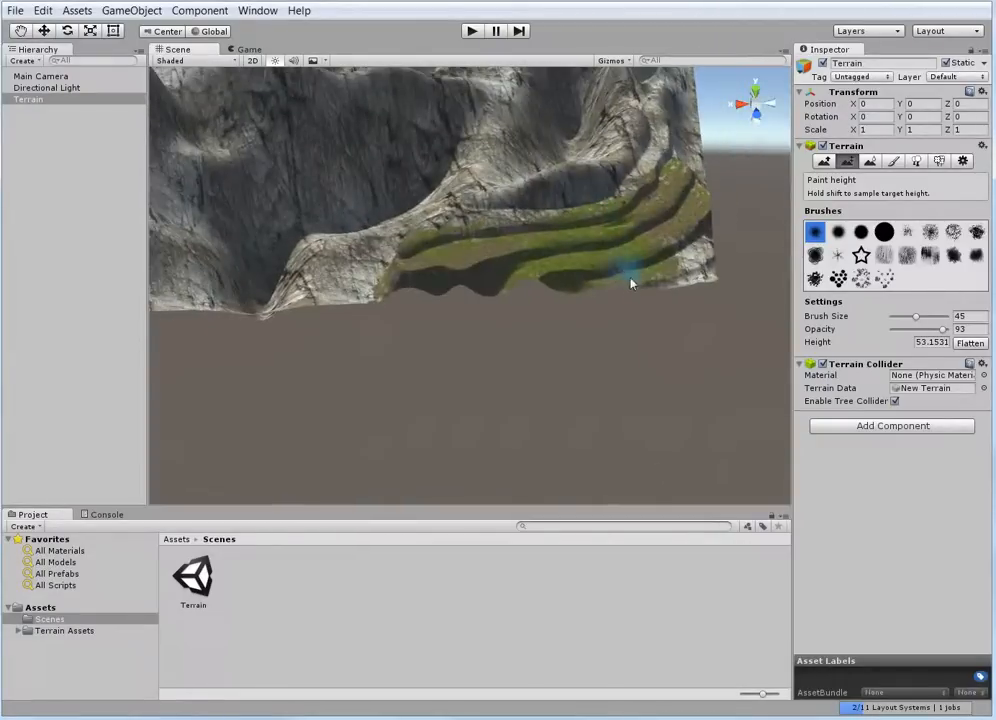
pyautogui.moveTo(631, 283)
pyautogui.keyDown('alt'); pyautogui.mouseDown()
pyautogui.moveTo(619, 313)
pyautogui.moveTo(496, 238)
pyautogui.mouseUp(); pyautogui.keyUp('alt')
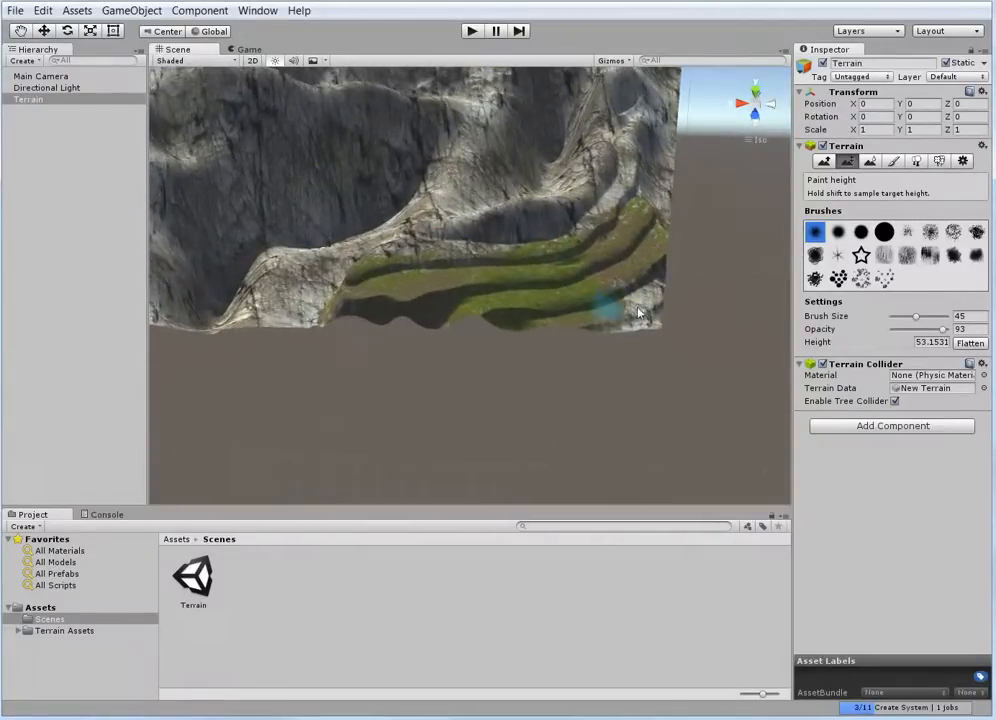
# Switch to Paint Texture and test brush size 1 on the terraced slope with different brush shapes, ending on the cliff rock texture
pyautogui.click(893, 161)
pyautogui.click(826, 333)
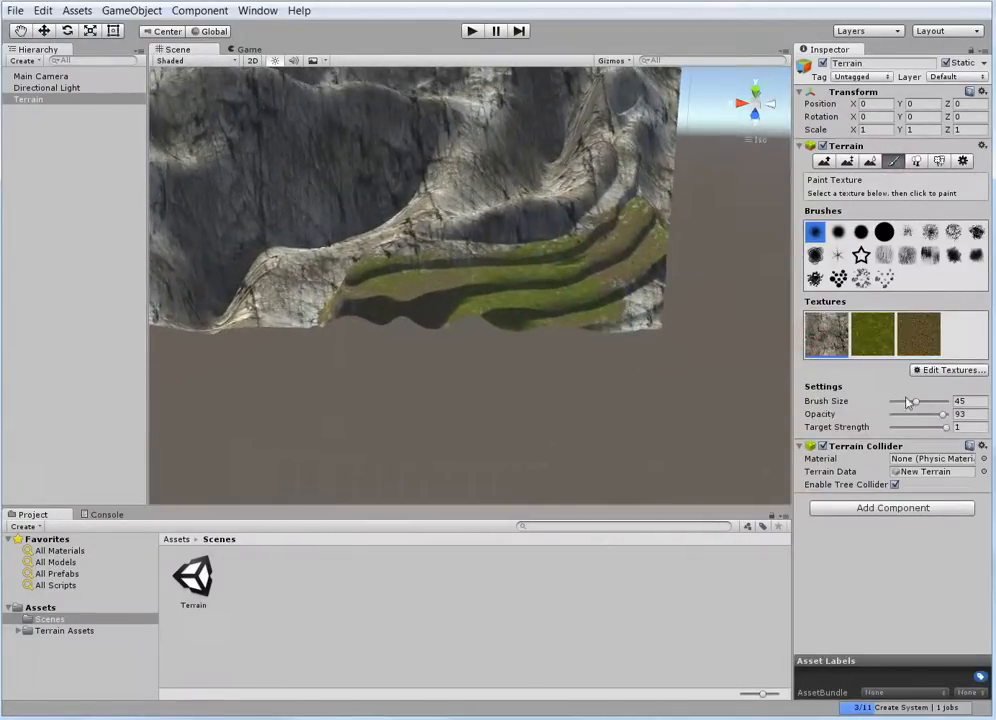
pyautogui.moveTo(916, 401); pyautogui.dragTo(889, 401)
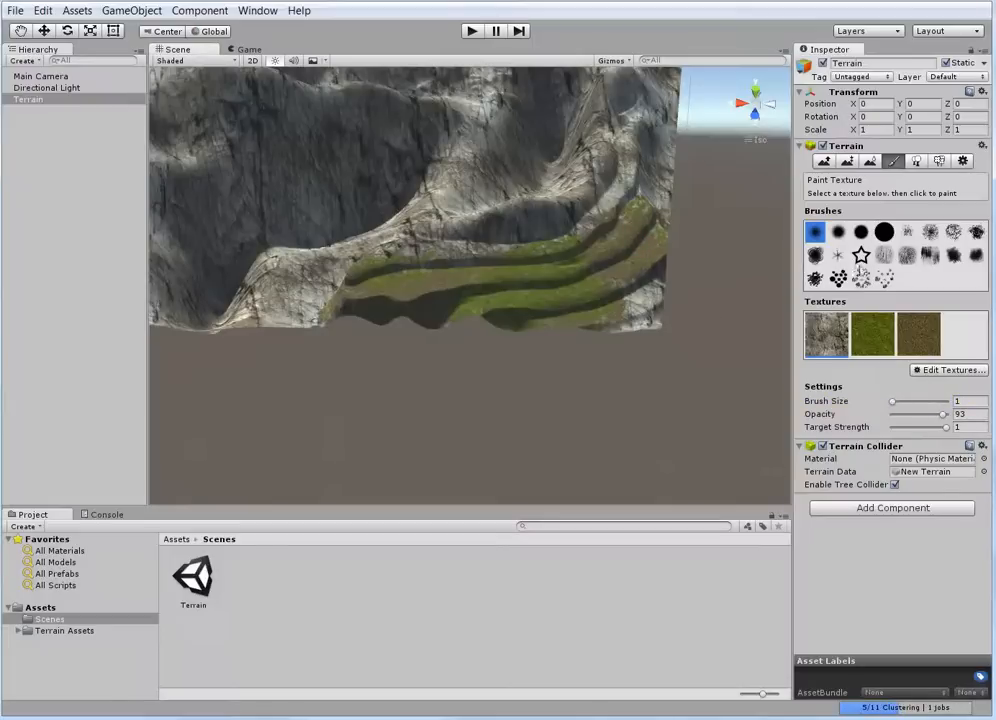
pyautogui.click(838, 255)
pyautogui.click(872, 333)
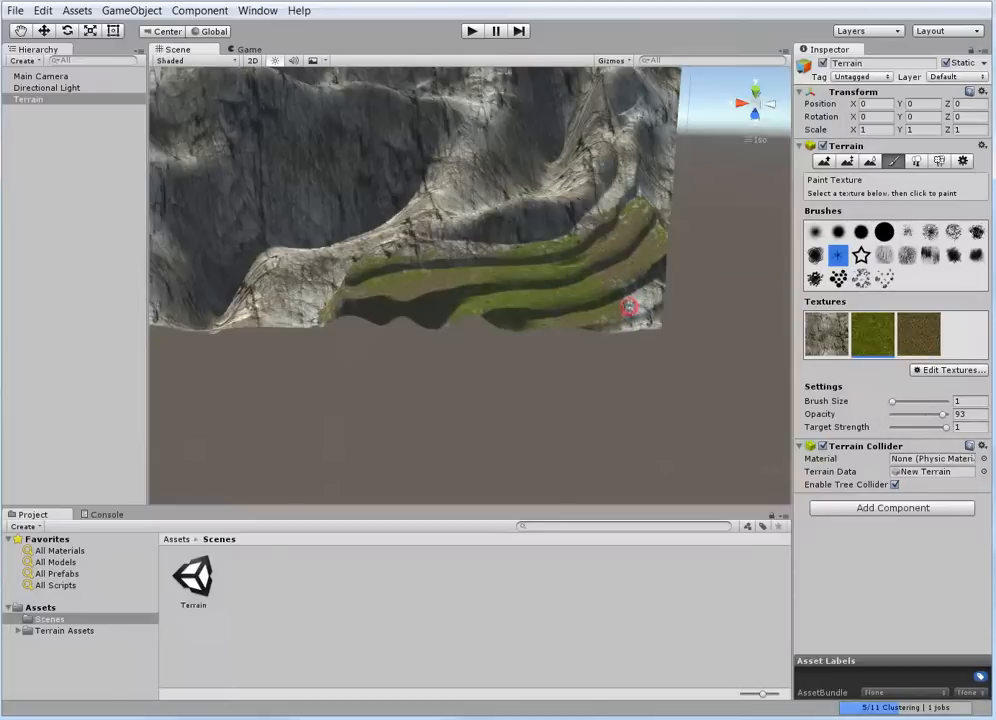
pyautogui.click(823, 327)
pyautogui.click(815, 232)
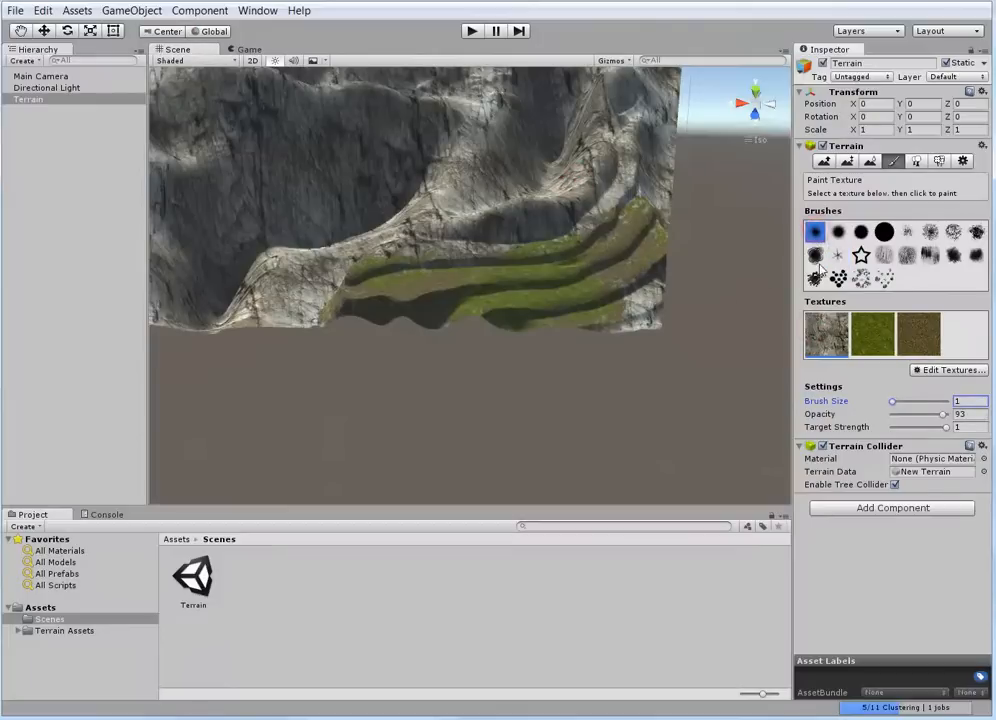
pyautogui.moveTo(655, 203)
pyautogui.mouseDown()
pyautogui.moveTo(641, 199)
pyautogui.moveTo(641, 220)
pyautogui.mouseUp()
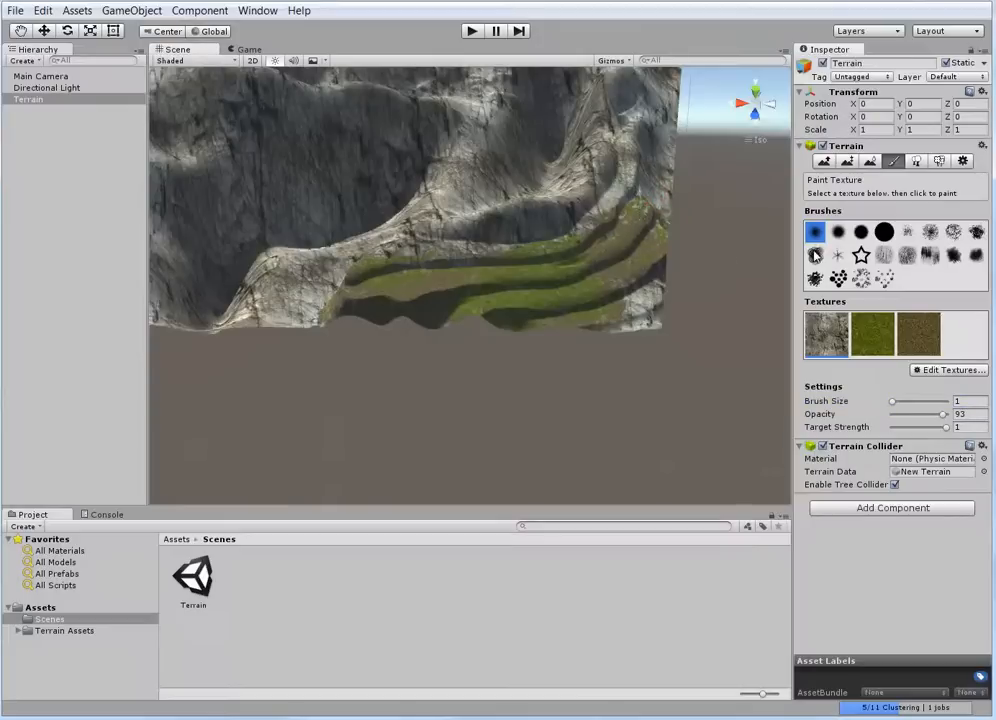
# Repaint the whole terraced slope with the cliff rock texture using the solid round brush at size 58
pyautogui.click(884, 232)
pyautogui.click(666, 236)
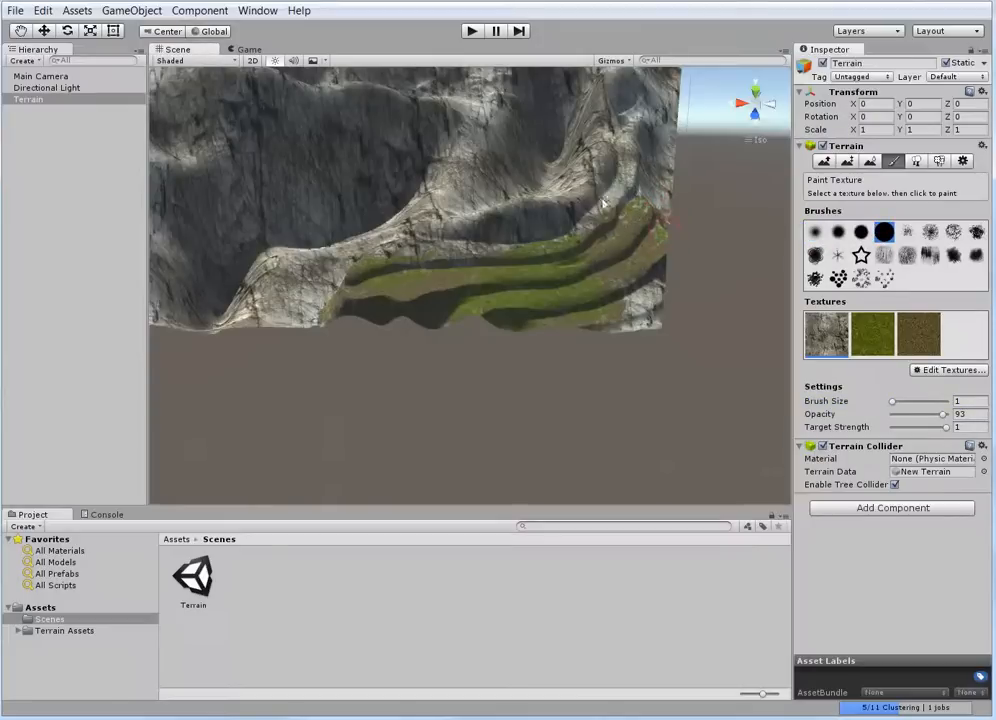
pyautogui.scroll(-5, 575, 248)
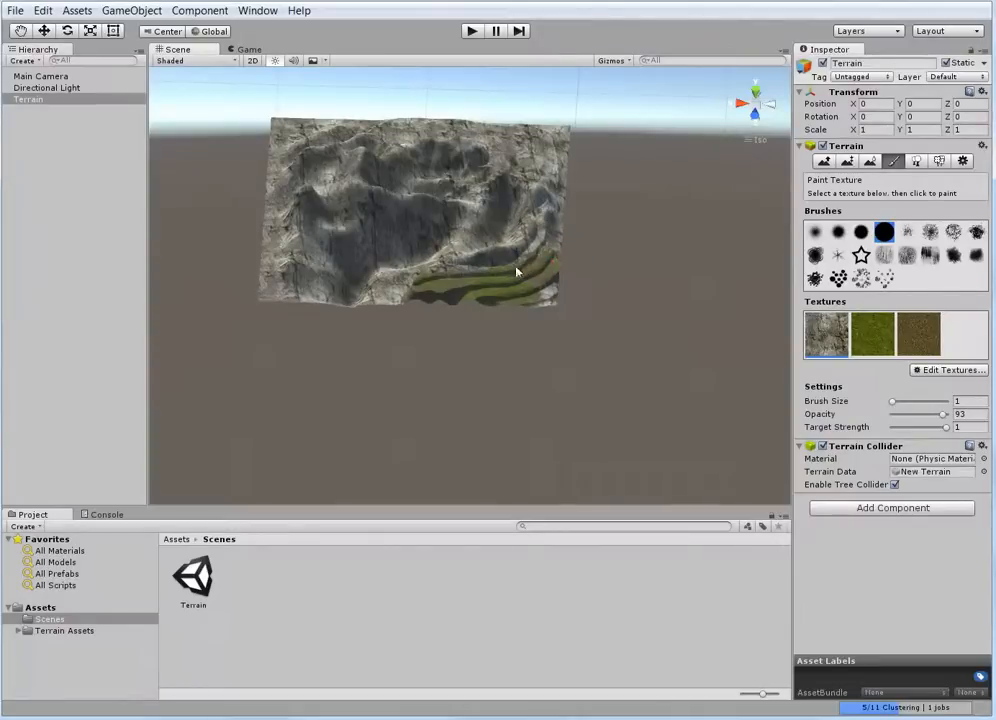
pyautogui.press('f')
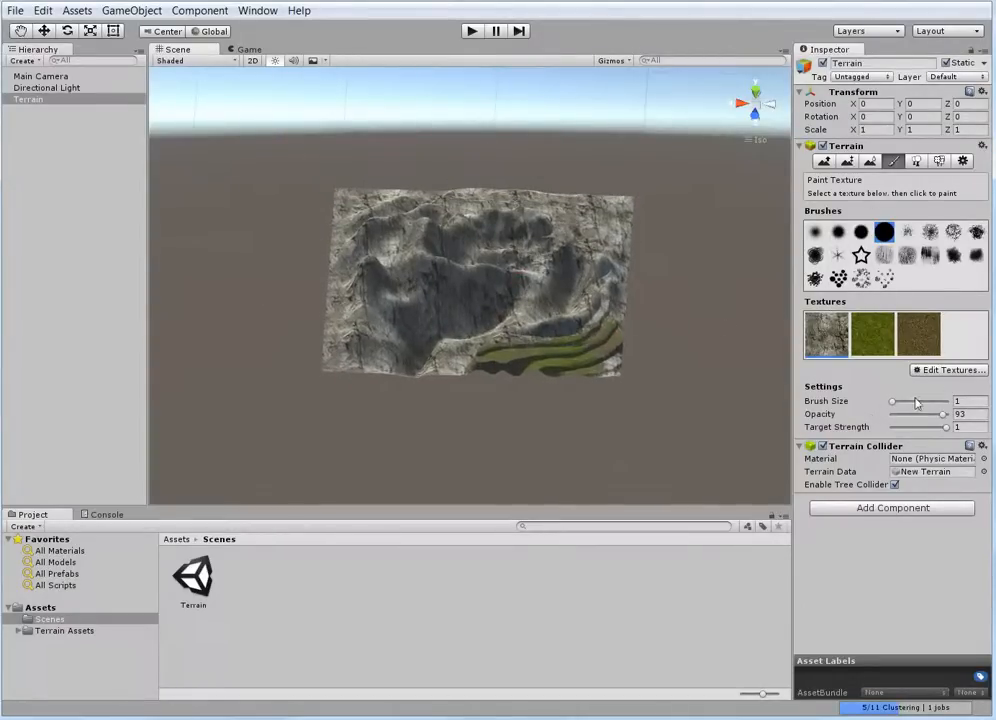
pyautogui.moveTo(892, 401); pyautogui.dragTo(924, 408)
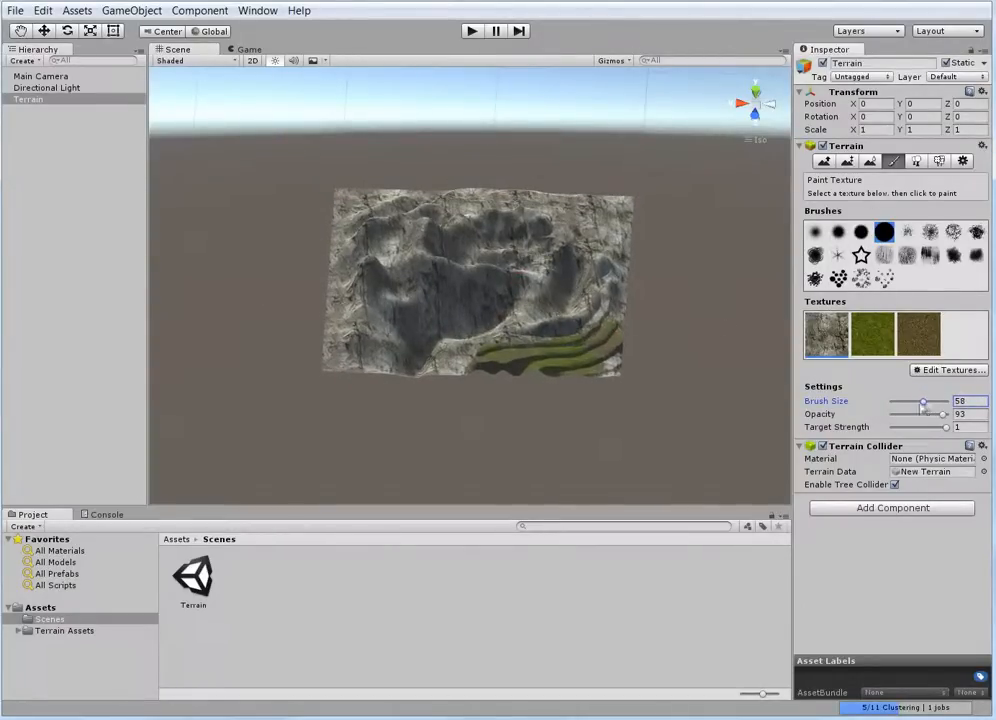
pyautogui.moveTo(596, 318)
pyautogui.mouseDown()
pyautogui.moveTo(611, 333)
pyautogui.moveTo(476, 362)
pyautogui.mouseUp()
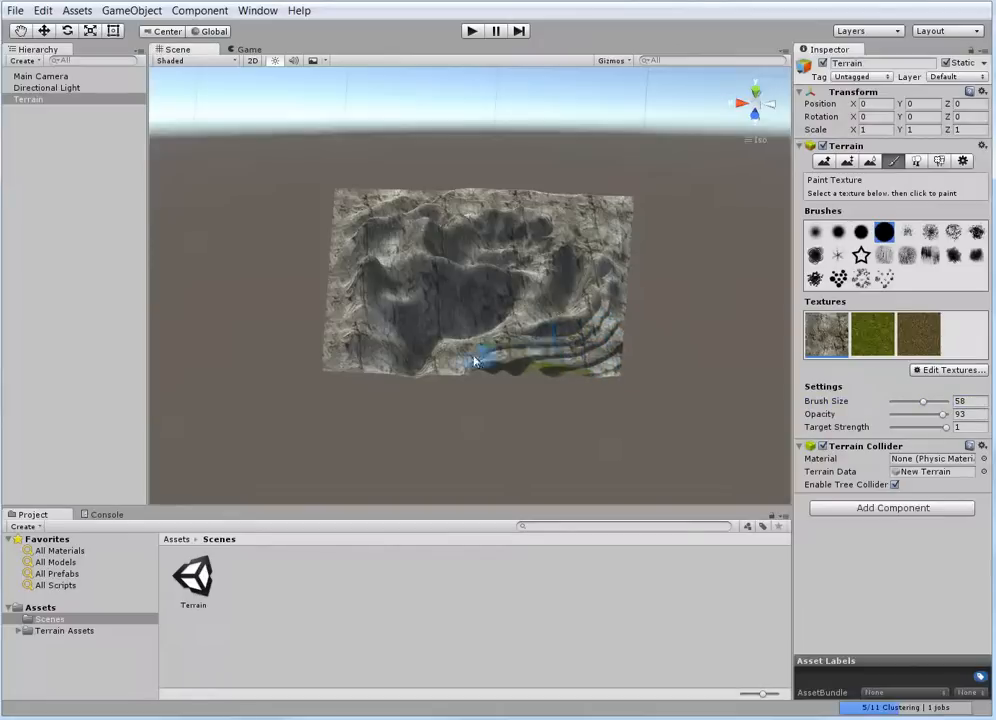
pyautogui.moveTo(608, 331); pyautogui.dragTo(490, 357)
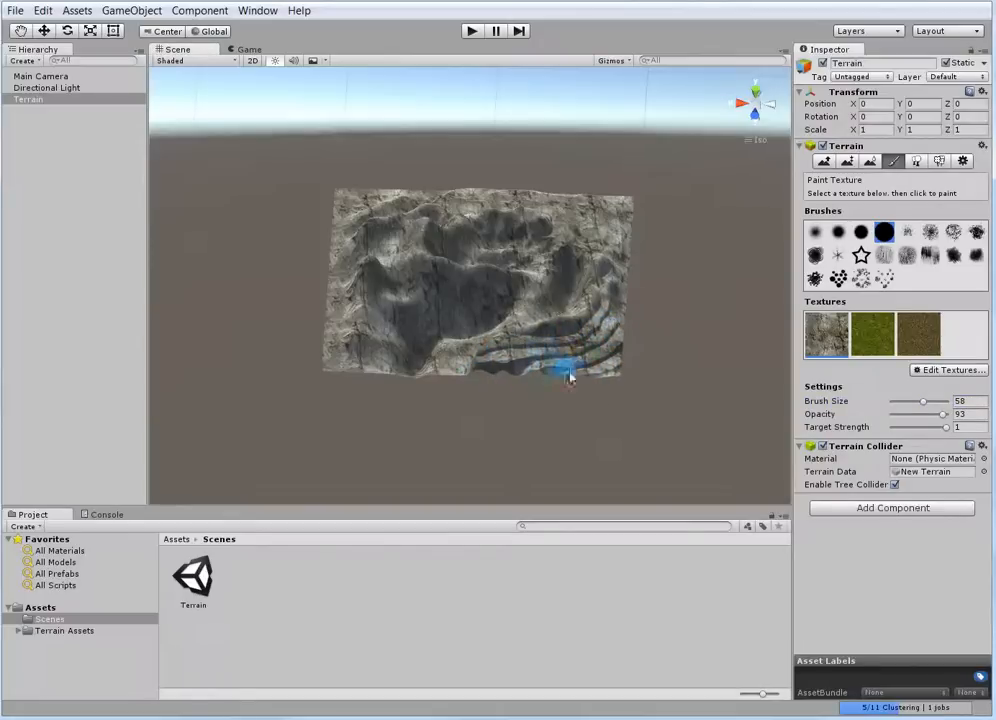
pyautogui.scroll(6, 573, 376)
pyautogui.moveTo(682, 429)
pyautogui.mouseDown(button='middle')
pyautogui.moveTo(620, 367)
pyautogui.moveTo(631, 371)
pyautogui.moveTo(605, 320)
pyautogui.moveTo(609, 300)
pyautogui.moveTo(605, 327)
pyautogui.moveTo(600, 266)
pyautogui.moveTo(589, 307)
pyautogui.mouseUp(button='middle')
pyautogui.scroll(-3, 589, 309)
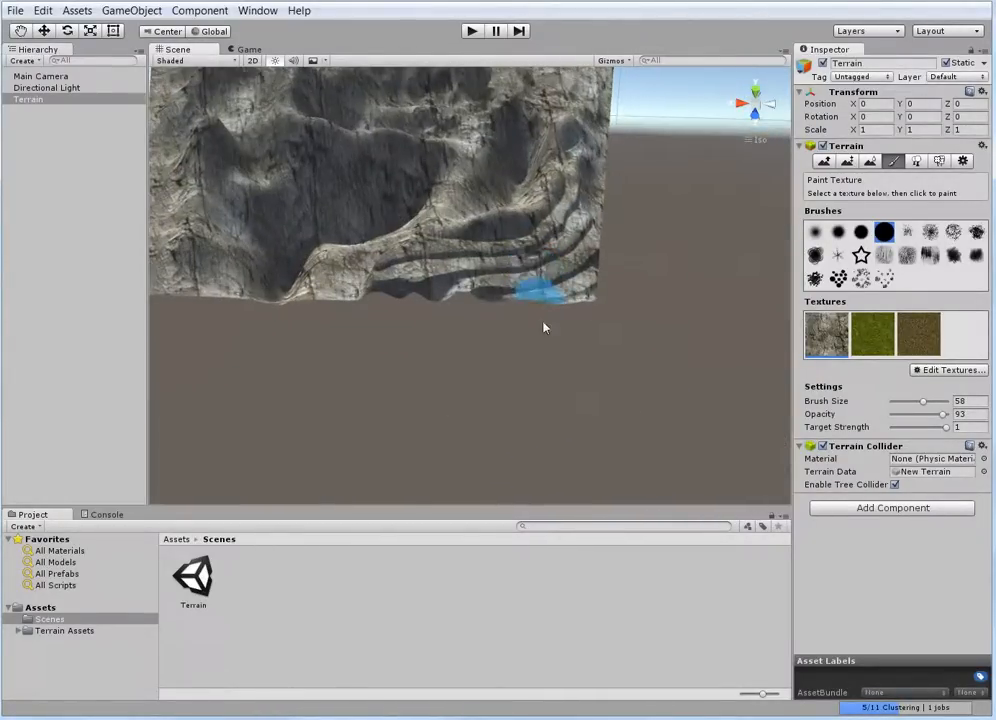
pyautogui.keyDown('alt'); pyautogui.moveTo(545, 327); pyautogui.dragTo(565, 380); pyautogui.keyUp('alt')
pyautogui.moveTo(573, 370)
pyautogui.mouseDown(button='middle')
pyautogui.moveTo(567, 349)
pyautogui.moveTo(581, 360)
pyautogui.mouseUp(button='middle')
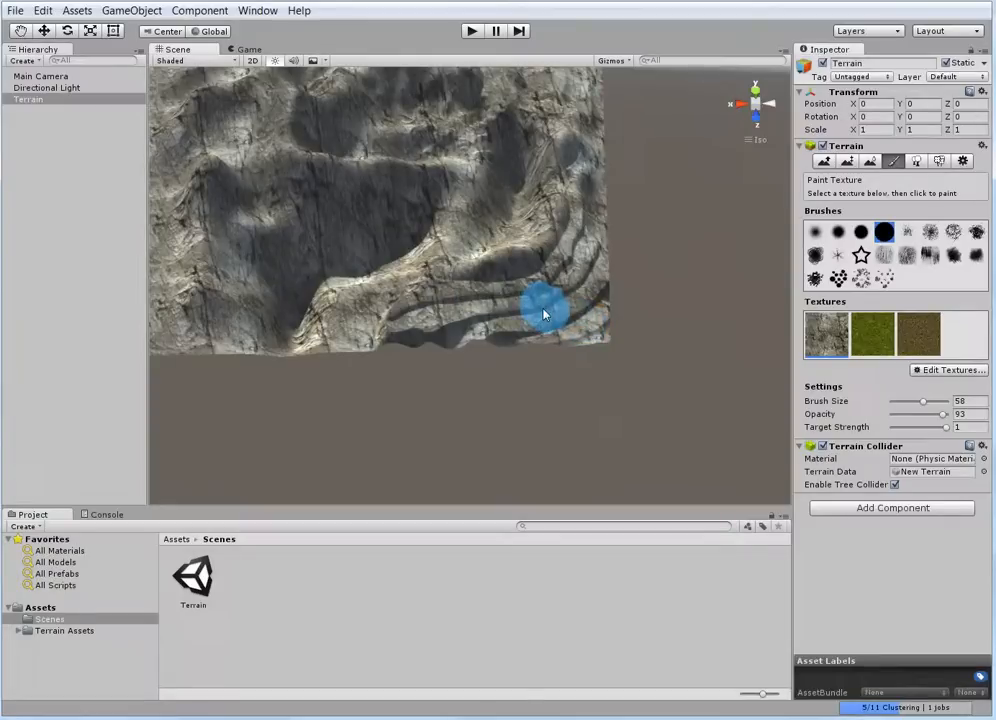
# Select the grass texture, try it on a terrace with the soft round brush at size 32, and undo the stroke
pyautogui.click(878, 334)
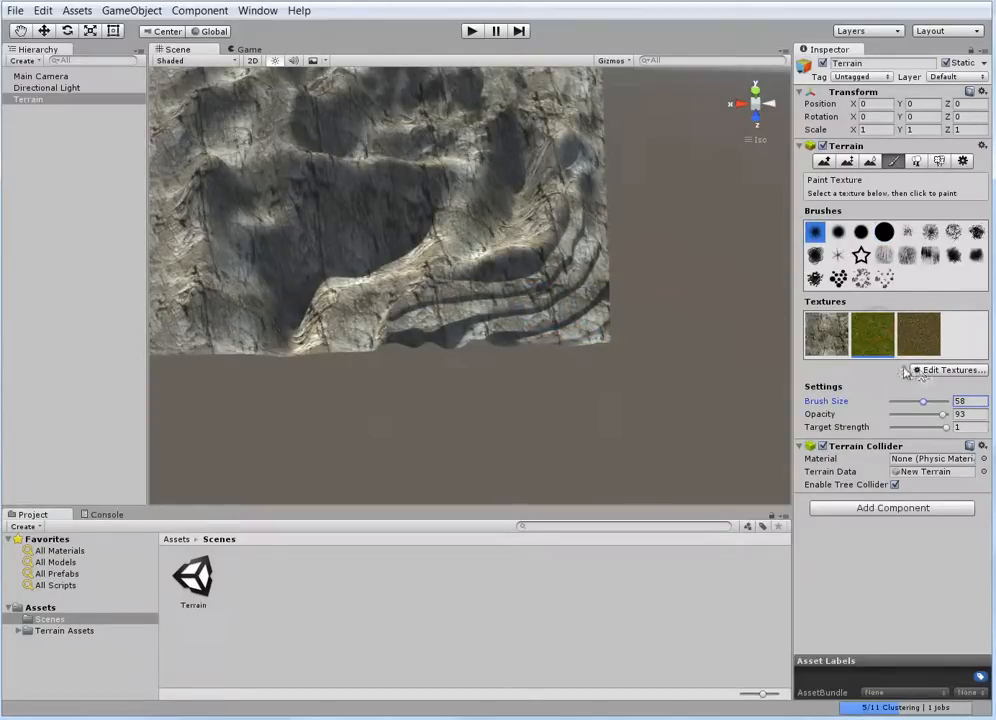
pyautogui.moveTo(922, 403); pyautogui.dragTo(908, 402)
pyautogui.moveTo(583, 241); pyautogui.dragTo(577, 264)
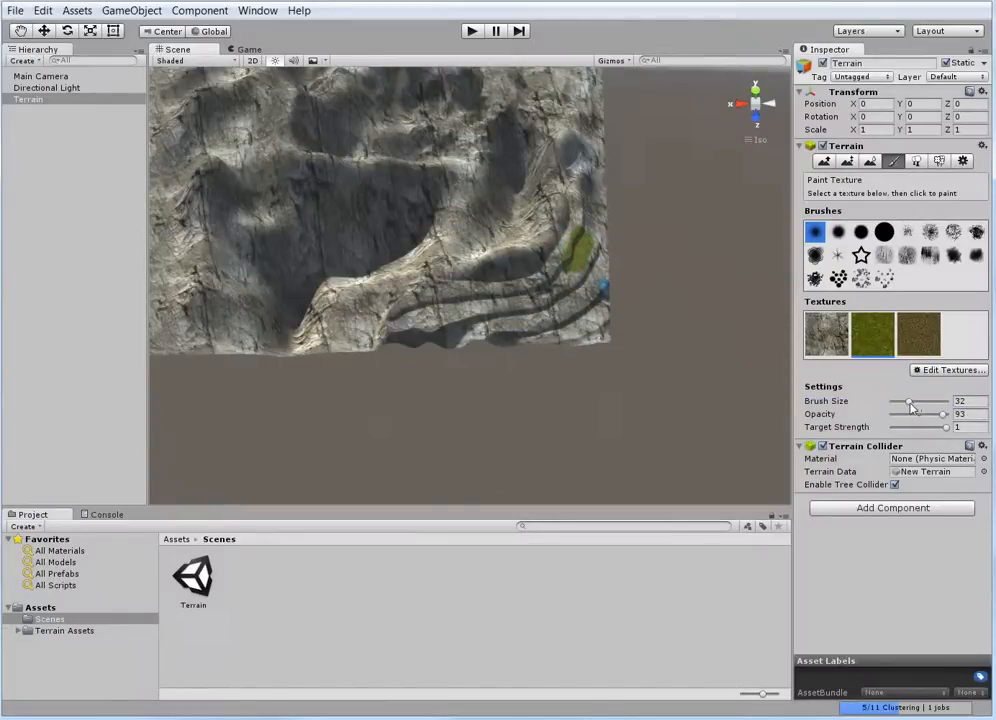
pyautogui.hotkey('ctrl', 'z')
# Paint grass along the terrace ledges with a speckled brush at size 12 and opacity 38
pyautogui.moveTo(909, 403); pyautogui.dragTo(899, 404)
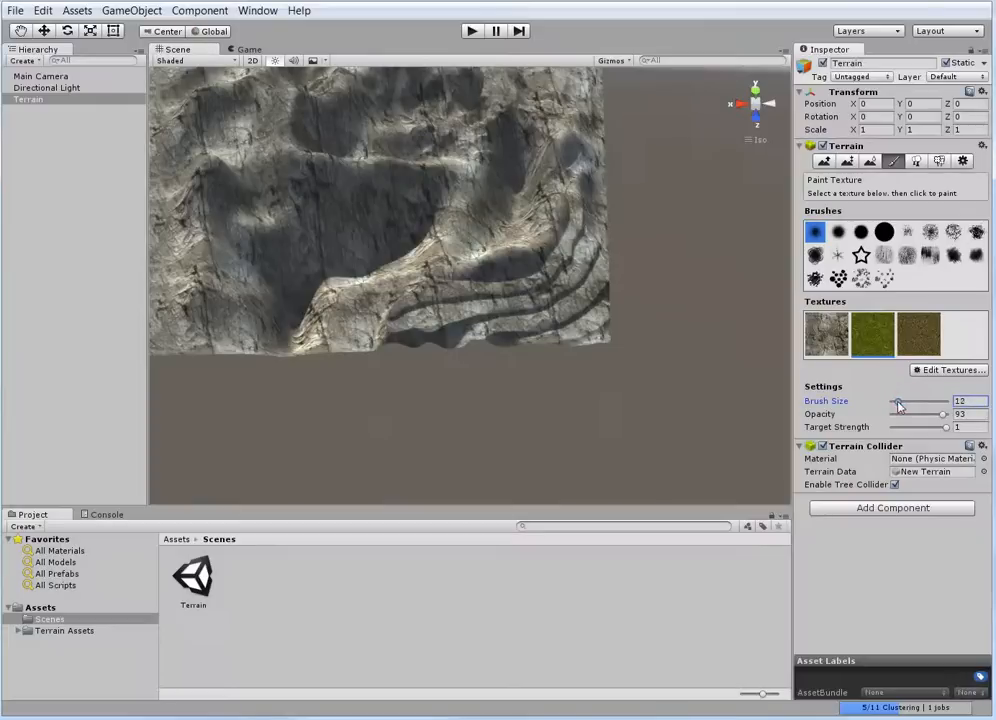
pyautogui.click(861, 278)
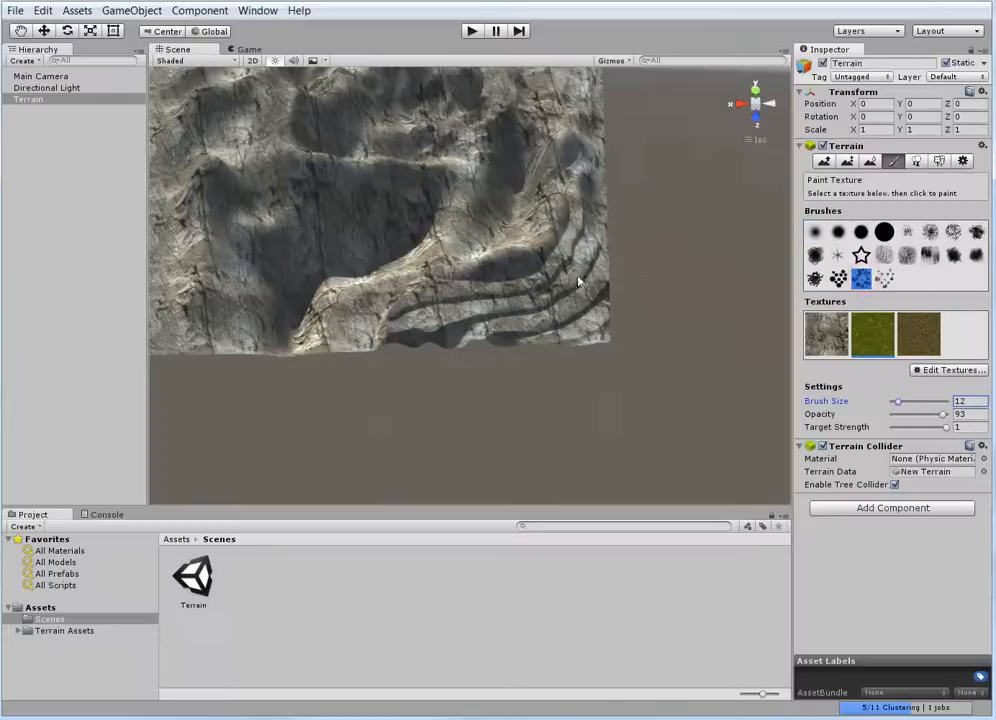
pyautogui.moveTo(584, 244); pyautogui.dragTo(581, 256)
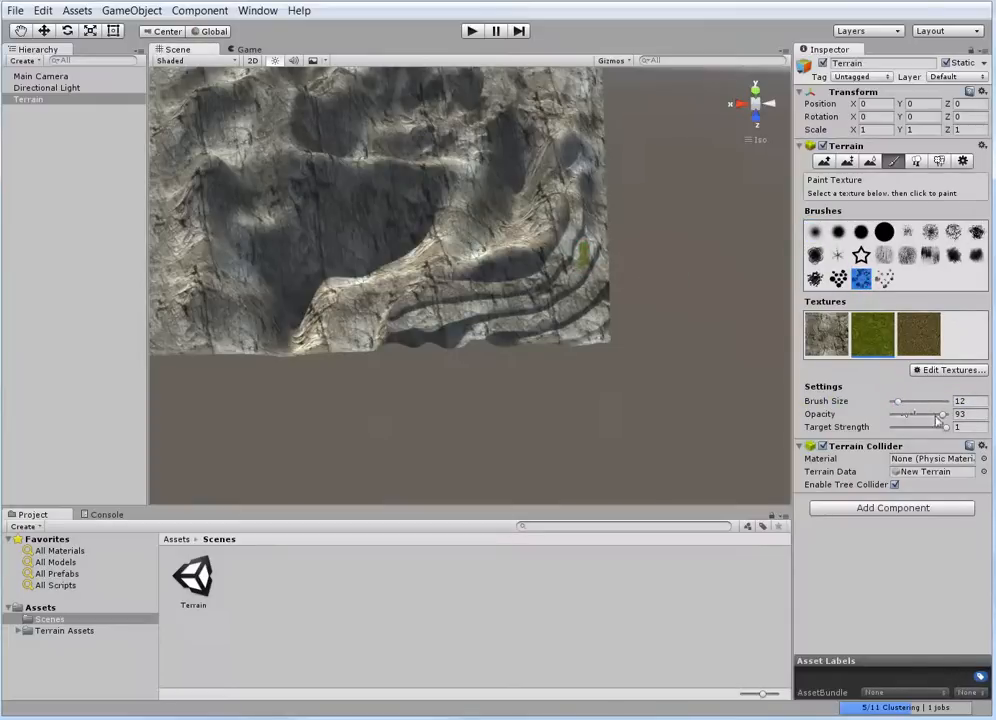
pyautogui.moveTo(938, 416); pyautogui.dragTo(911, 414)
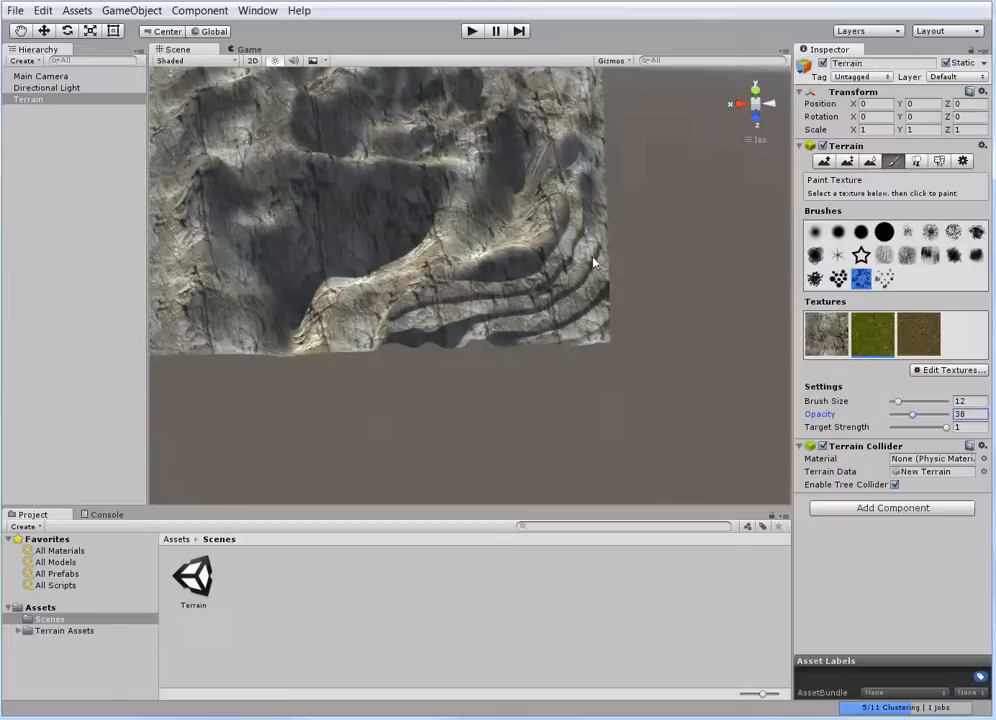
pyautogui.moveTo(588, 255)
pyautogui.mouseDown()
pyautogui.moveTo(531, 306)
pyautogui.moveTo(475, 322)
pyautogui.moveTo(422, 320)
pyautogui.mouseUp()
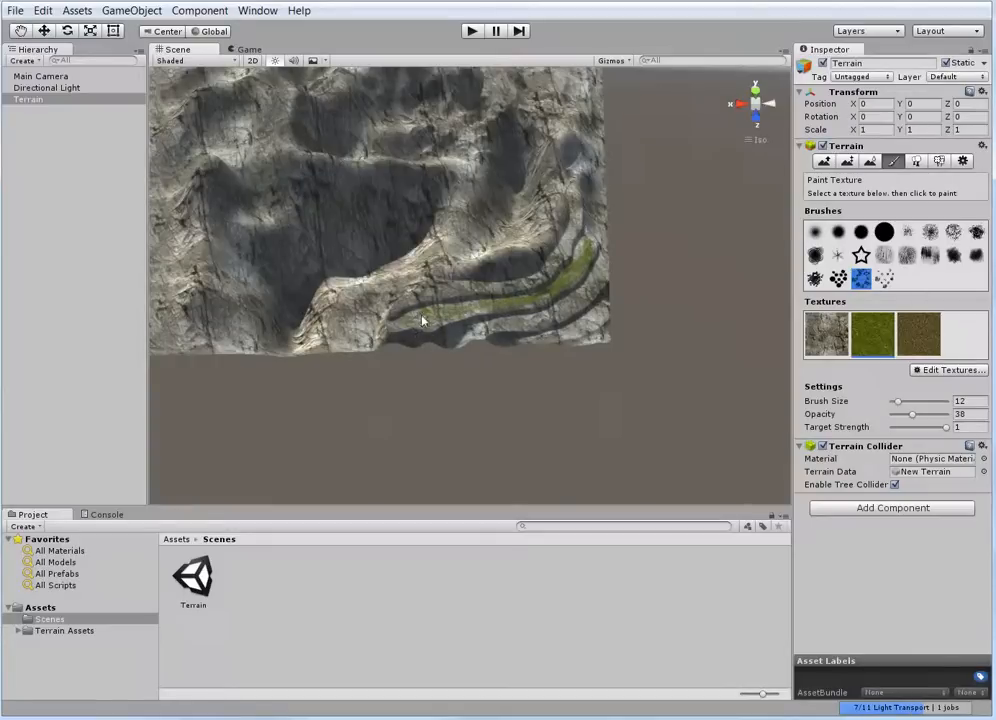
pyautogui.moveTo(490, 329)
pyautogui.mouseDown()
pyautogui.moveTo(587, 311)
pyautogui.moveTo(554, 318)
pyautogui.moveTo(590, 283)
pyautogui.mouseUp()
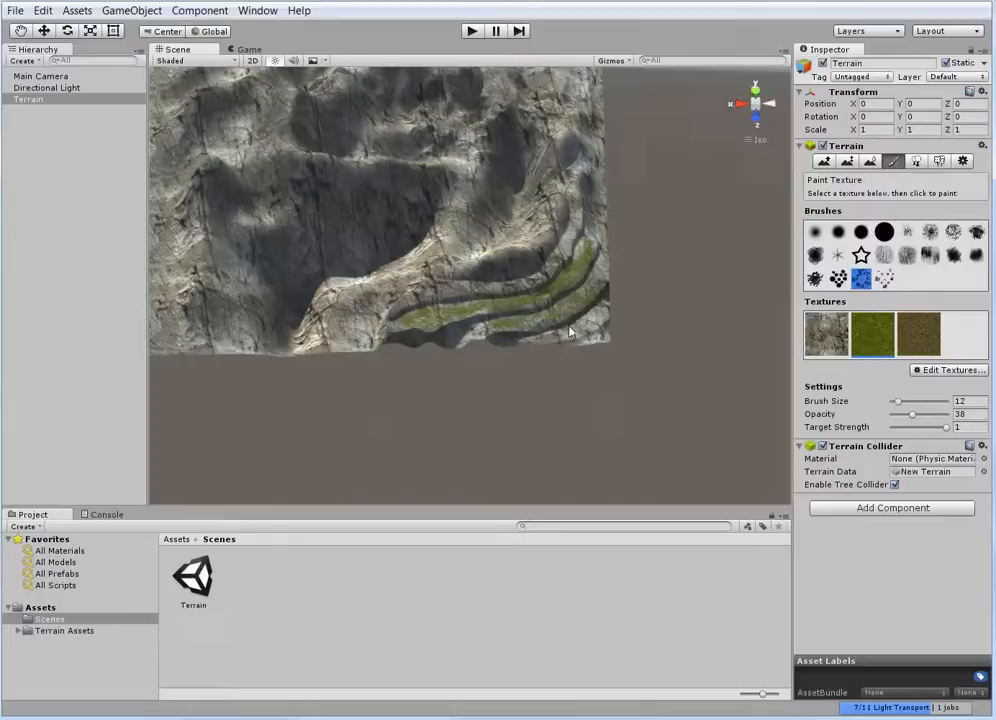
pyautogui.moveTo(569, 326)
pyautogui.mouseDown()
pyautogui.moveTo(593, 311)
pyautogui.moveTo(569, 334)
pyautogui.mouseUp()
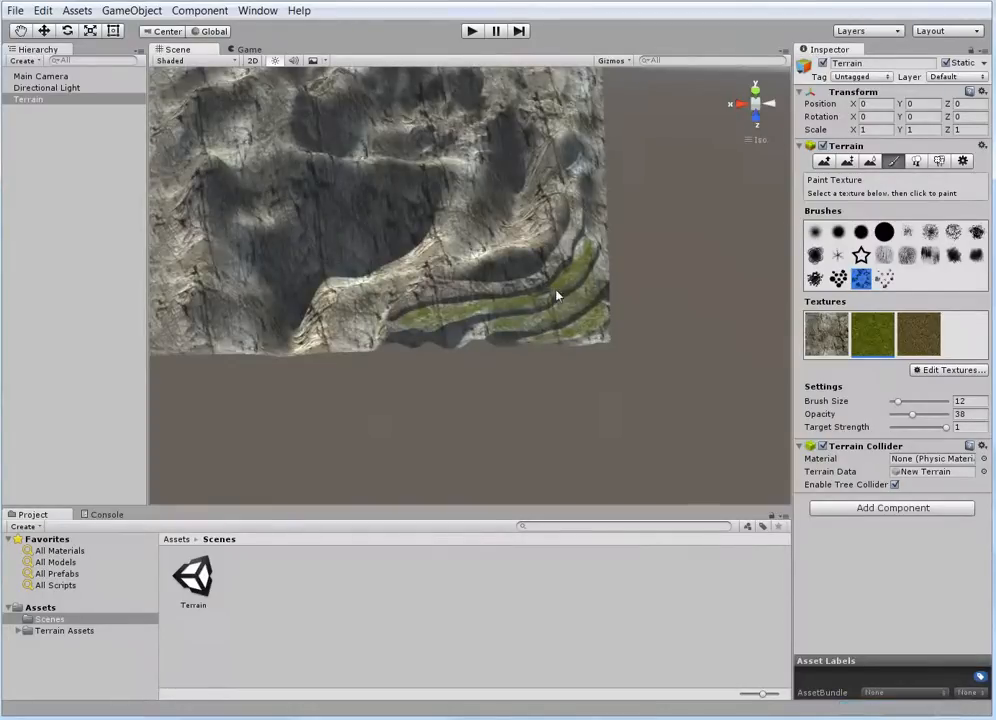
pyautogui.moveTo(568, 244); pyautogui.dragTo(528, 286)
pyautogui.moveTo(438, 297); pyautogui.dragTo(499, 297)
# Paint grass into the valleys between the mountains with the speckled brush at size 37
pyautogui.moveTo(511, 280); pyautogui.dragTo(526, 374, button='middle')
pyautogui.moveTo(526, 374); pyautogui.dragTo(530, 236, button='right')
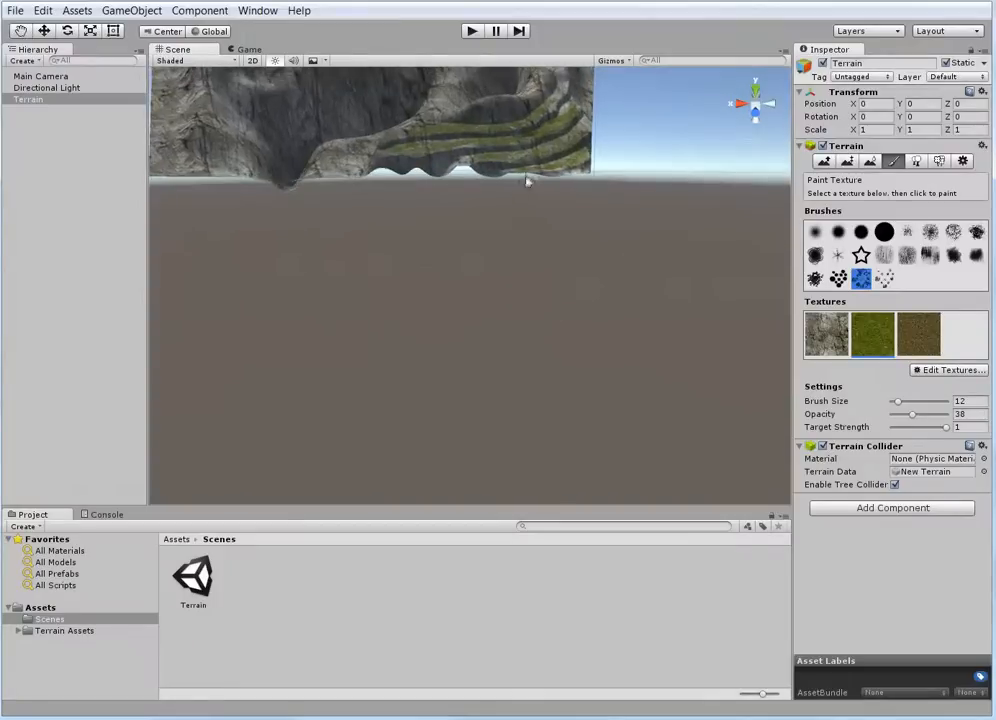
pyautogui.moveTo(527, 181); pyautogui.dragTo(548, 274, button='right')
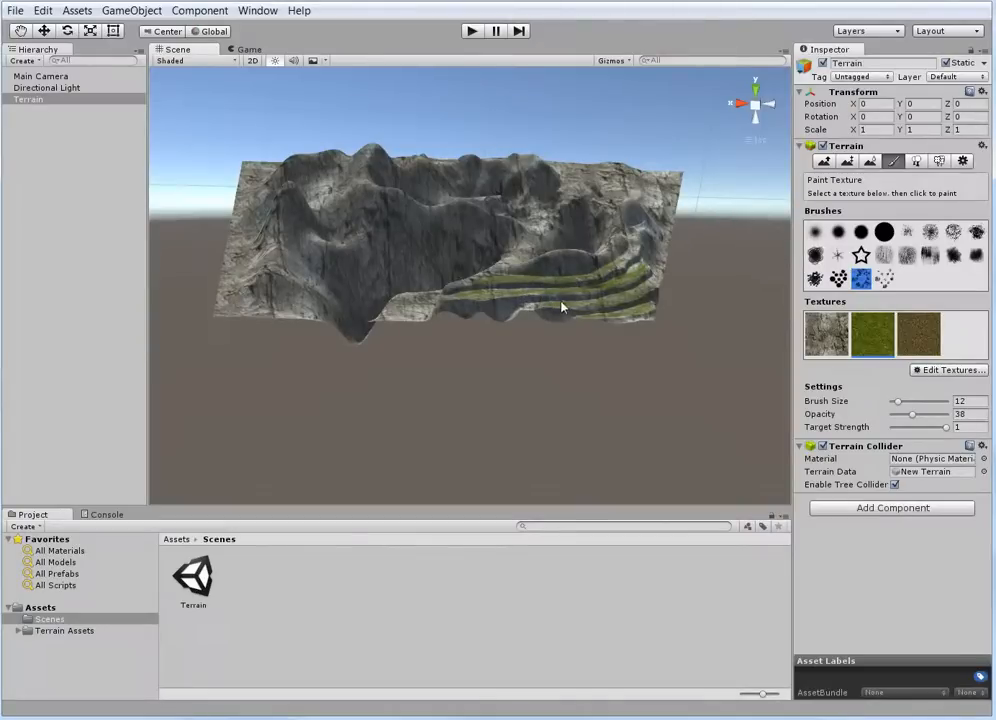
pyautogui.scroll(-3, 584, 353)
pyautogui.keyDown('alt'); pyautogui.moveTo(583, 355); pyautogui.dragTo(634, 391); pyautogui.keyUp('alt')
pyautogui.click(919, 348)
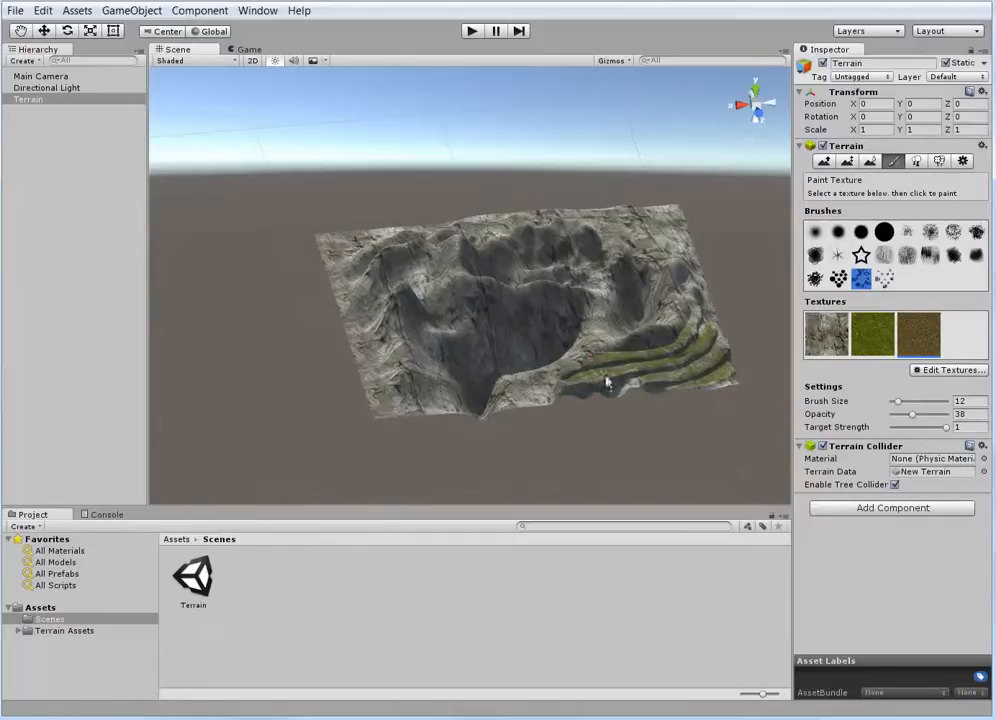
pyautogui.click(868, 328)
pyautogui.moveTo(912, 414)
pyautogui.mouseDown()
pyautogui.moveTo(938, 406)
pyautogui.moveTo(911, 401)
pyautogui.mouseUp()
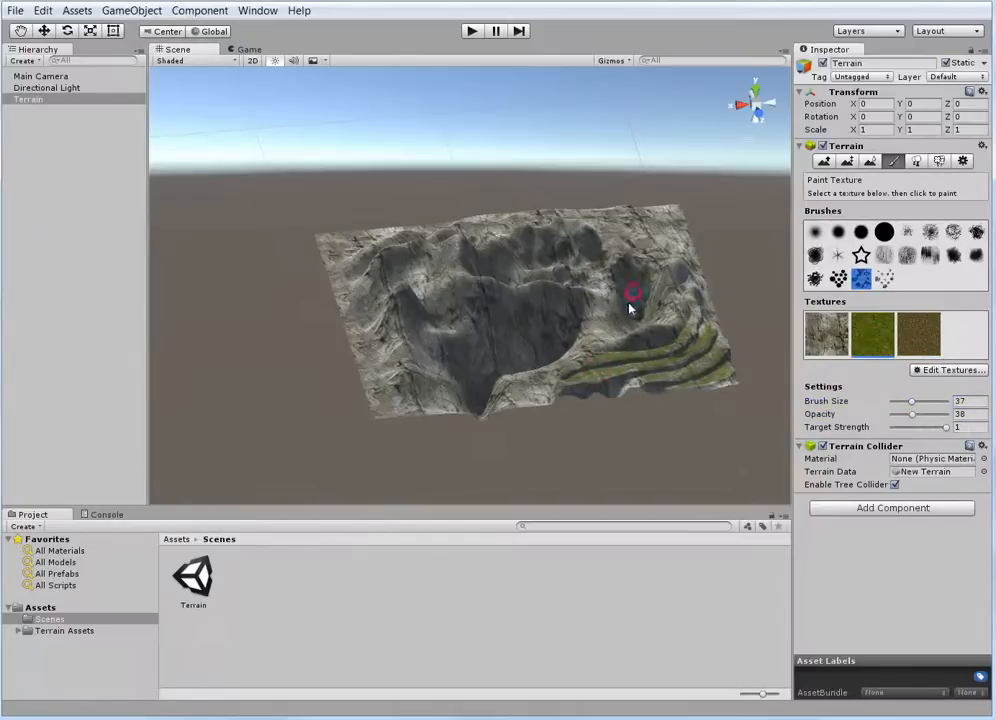
pyautogui.moveTo(567, 271)
pyautogui.mouseDown()
pyautogui.moveTo(582, 269)
pyautogui.moveTo(517, 270)
pyautogui.mouseUp()
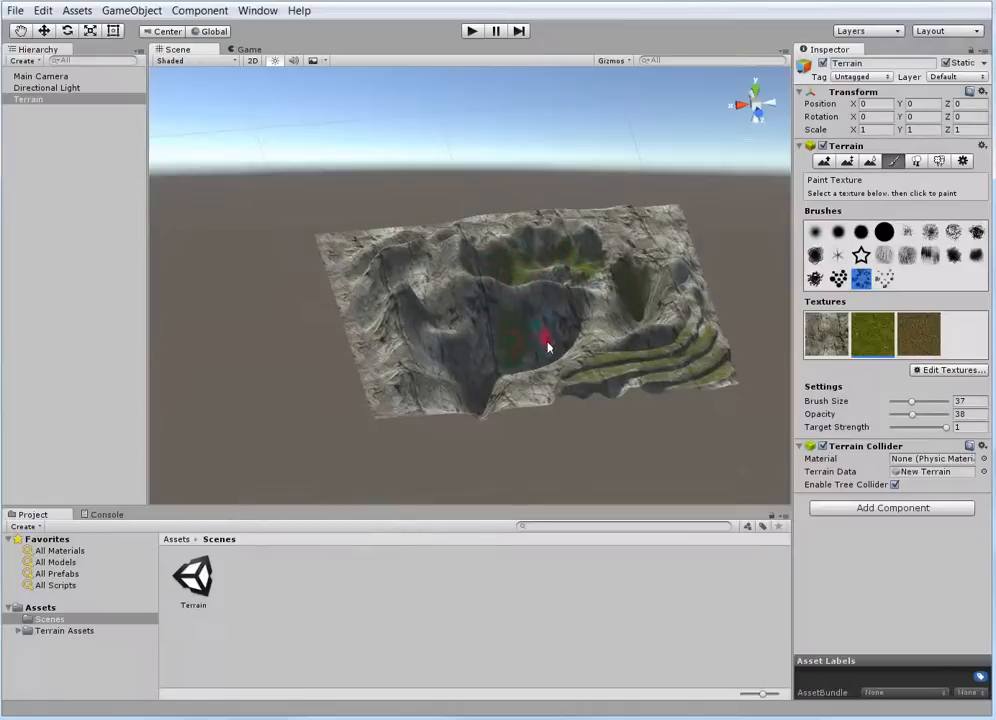
pyautogui.moveTo(547, 346); pyautogui.dragTo(522, 340)
pyautogui.moveTo(442, 347); pyautogui.dragTo(455, 350)
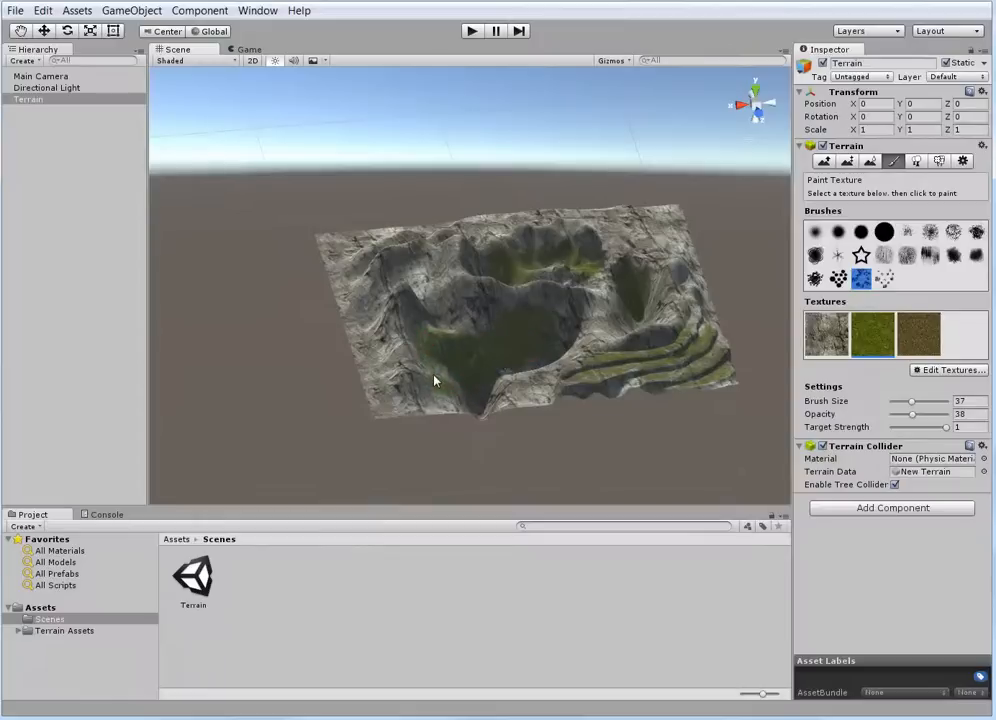
# Paint patchy grass on the rear plateau and along the outer edges of the terrain, including the front rim
pyautogui.scroll(2, 423, 286)
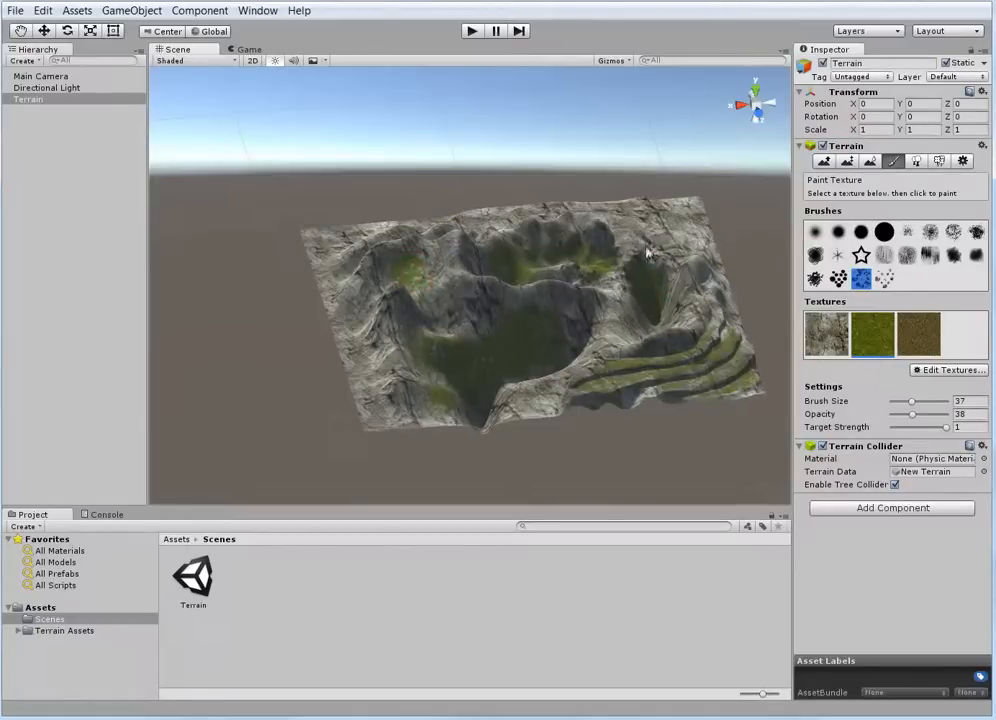
pyautogui.moveTo(607, 217)
pyautogui.mouseDown()
pyautogui.moveTo(650, 225)
pyautogui.moveTo(704, 277)
pyautogui.moveTo(700, 285)
pyautogui.mouseUp()
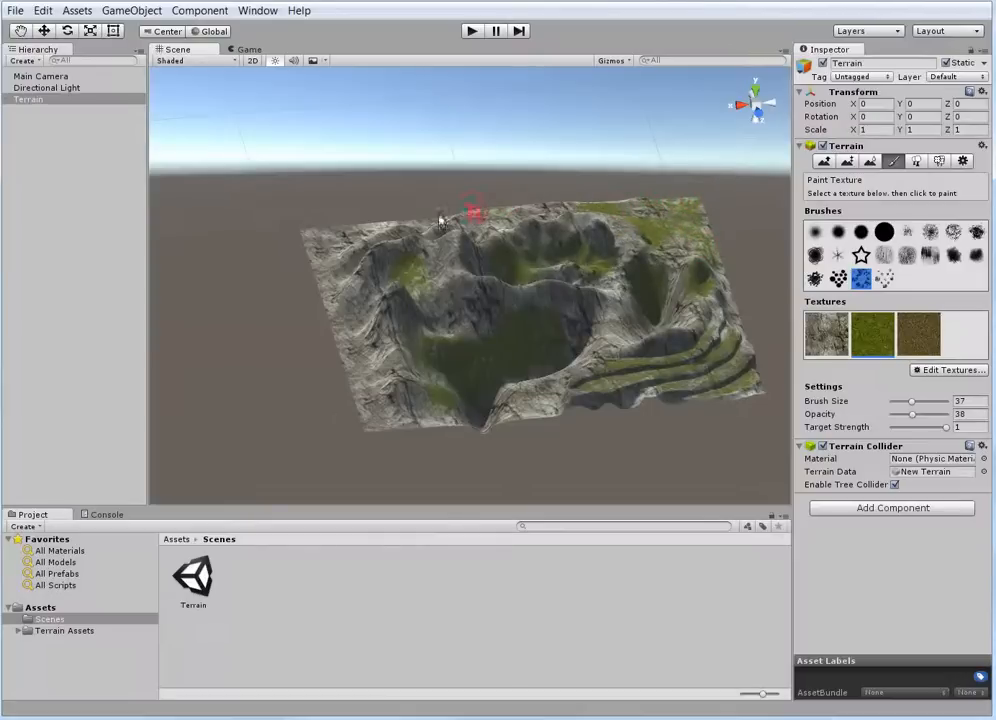
pyautogui.moveTo(333, 236)
pyautogui.mouseDown()
pyautogui.moveTo(307, 238)
pyautogui.moveTo(331, 282)
pyautogui.moveTo(340, 340)
pyautogui.moveTo(386, 422)
pyautogui.mouseUp()
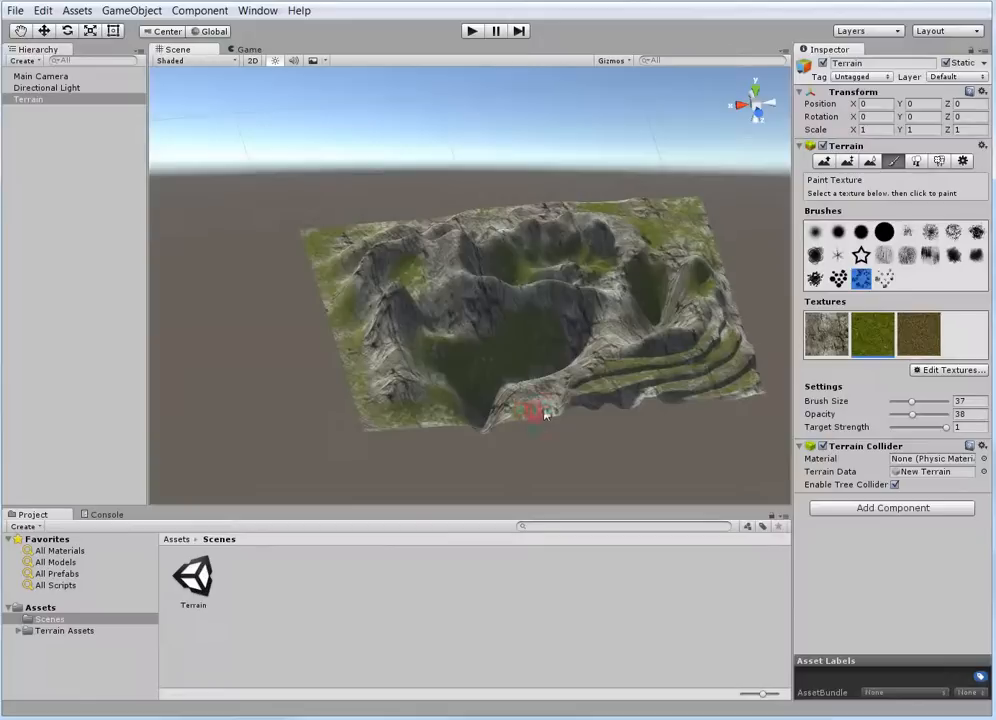
pyautogui.moveTo(551, 410)
pyautogui.mouseDown()
pyautogui.moveTo(467, 430)
pyautogui.moveTo(374, 425)
pyautogui.mouseUp()
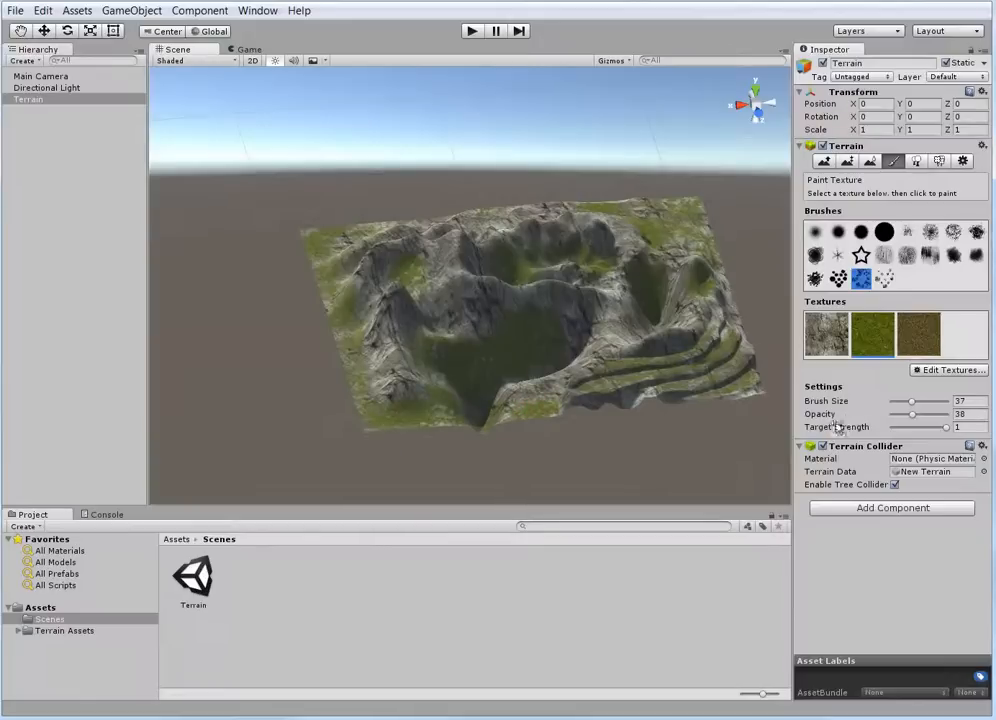
# Brush muddy grass over the grassy outer edge of the terrain, and reduce the brush size to 10
pyautogui.click(918, 334)
pyautogui.moveTo(370, 366); pyautogui.dragTo(351, 341)
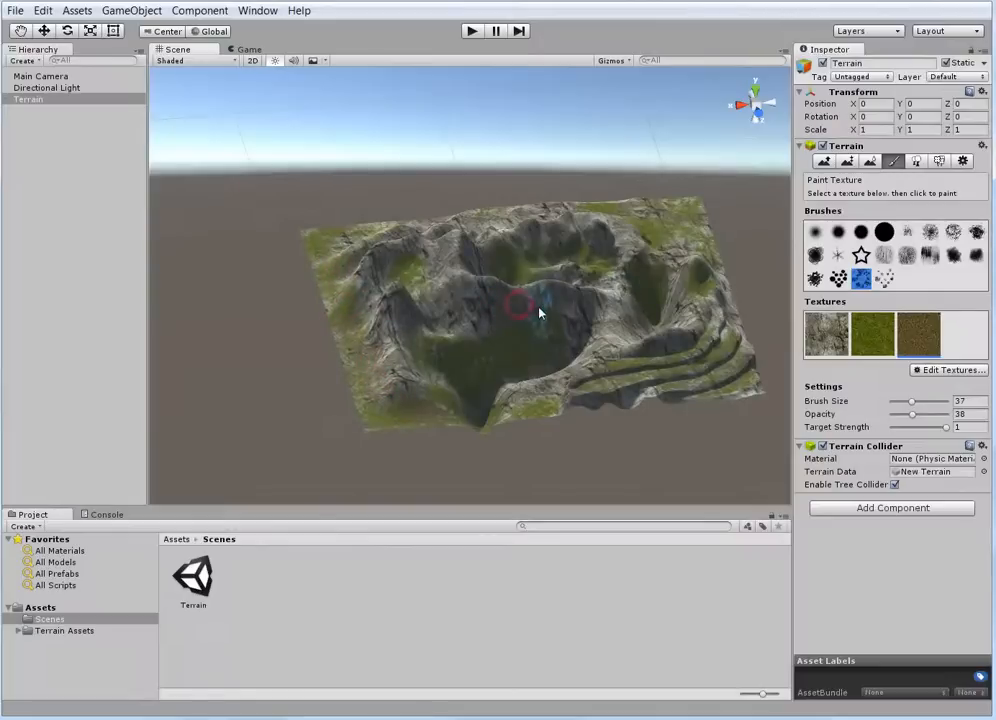
pyautogui.moveTo(911, 401); pyautogui.dragTo(898, 402)
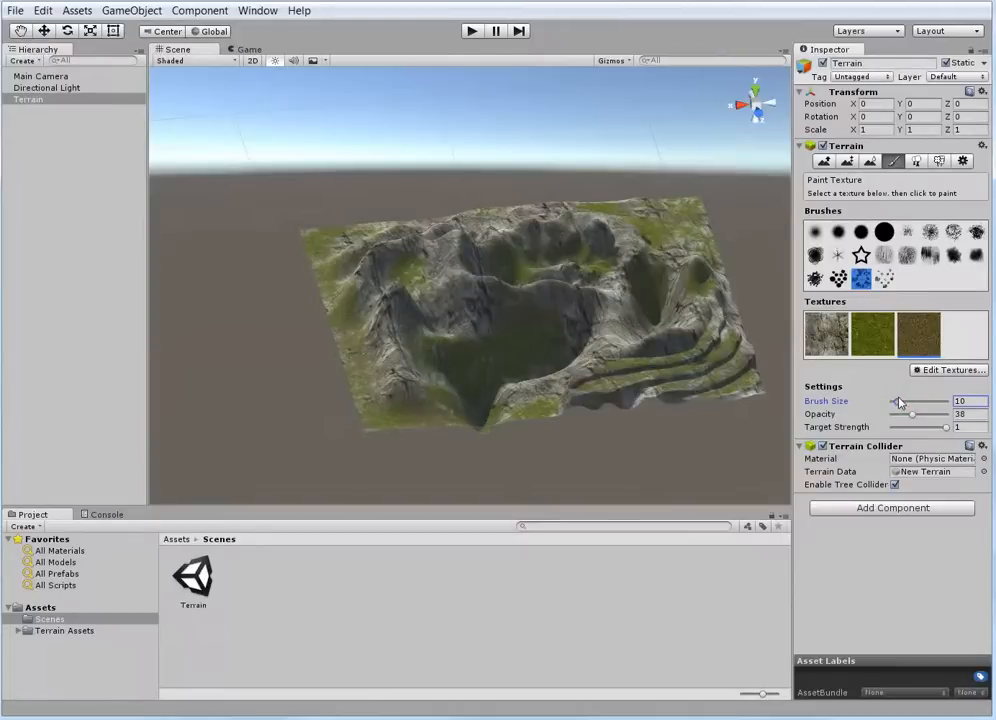
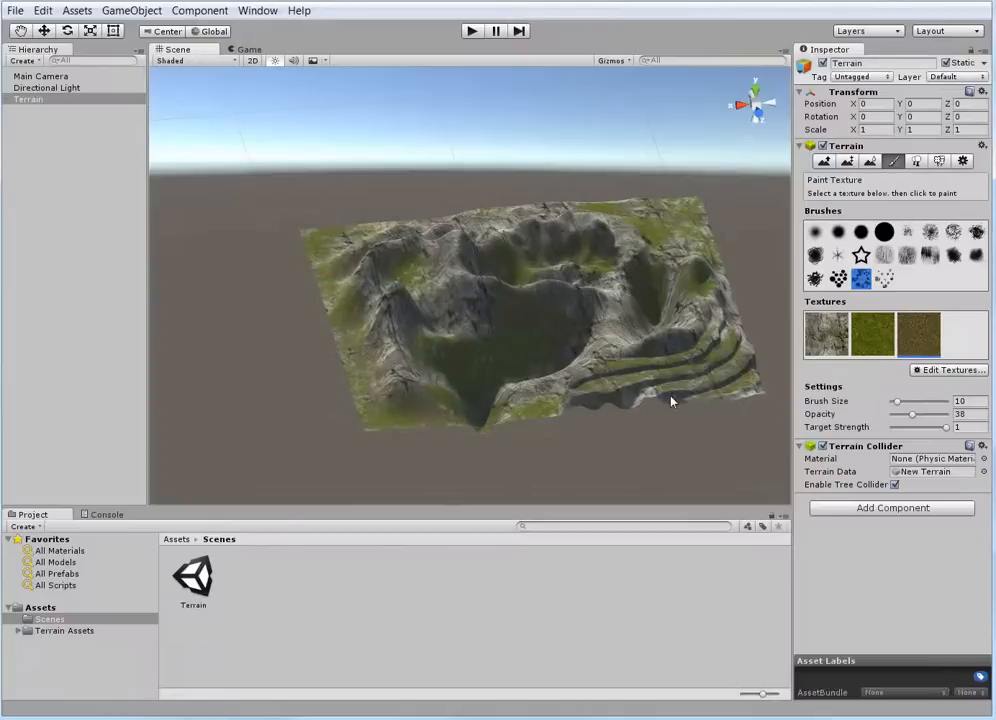
# Paint more grass into the enclosed rear valley between the mountains with the speckled brush at size 10
pyautogui.scroll(5, 671, 402)
pyautogui.scroll(-4, 603, 306)
pyautogui.moveTo(601, 364)
pyautogui.keyDown('alt'); pyautogui.mouseDown()
pyautogui.moveTo(583, 396)
pyautogui.moveTo(588, 370)
pyautogui.mouseUp(); pyautogui.keyUp('alt')
pyautogui.keyDown('alt'); pyautogui.moveTo(627, 291); pyautogui.dragTo(460, 327); pyautogui.keyUp('alt')
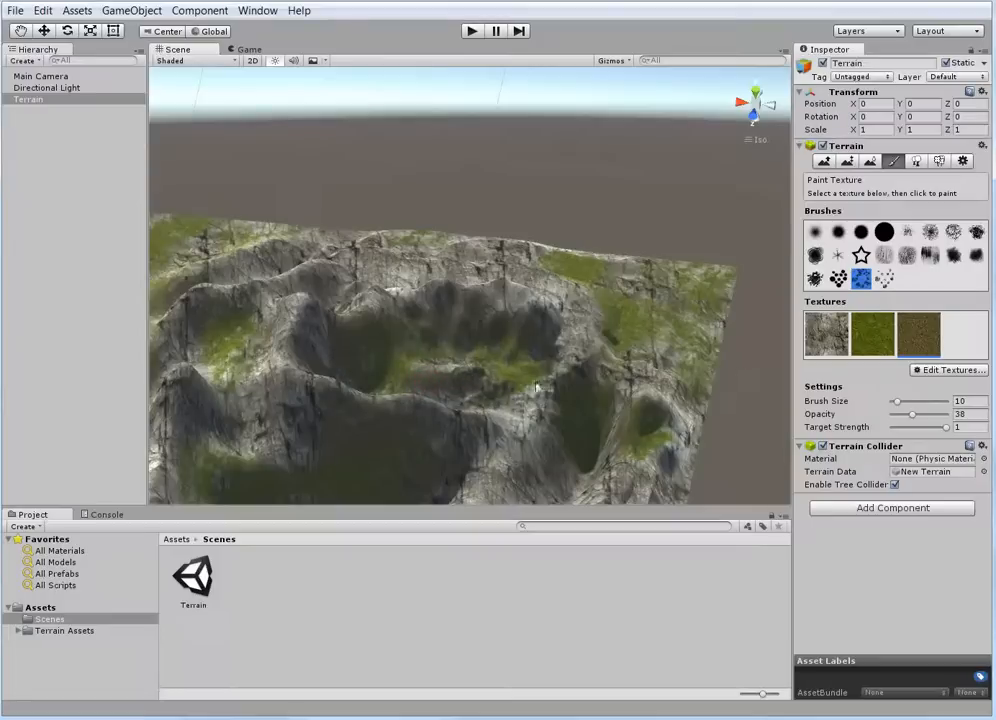
pyautogui.click(851, 336)
pyautogui.moveTo(439, 397); pyautogui.dragTo(484, 401)
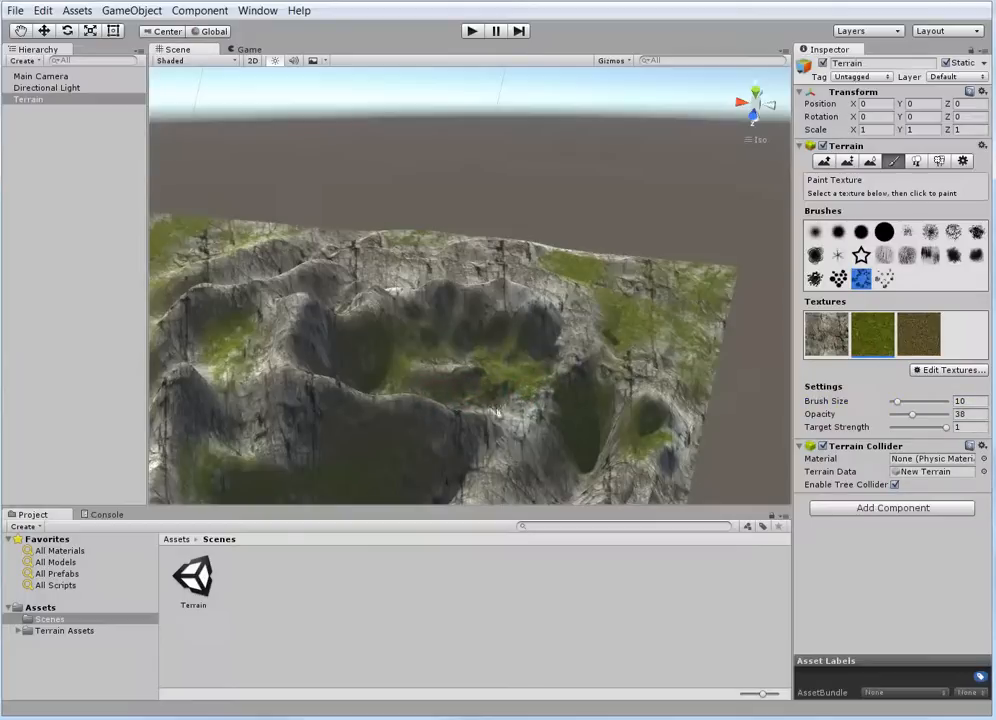
pyautogui.scroll(-8, 477, 382)
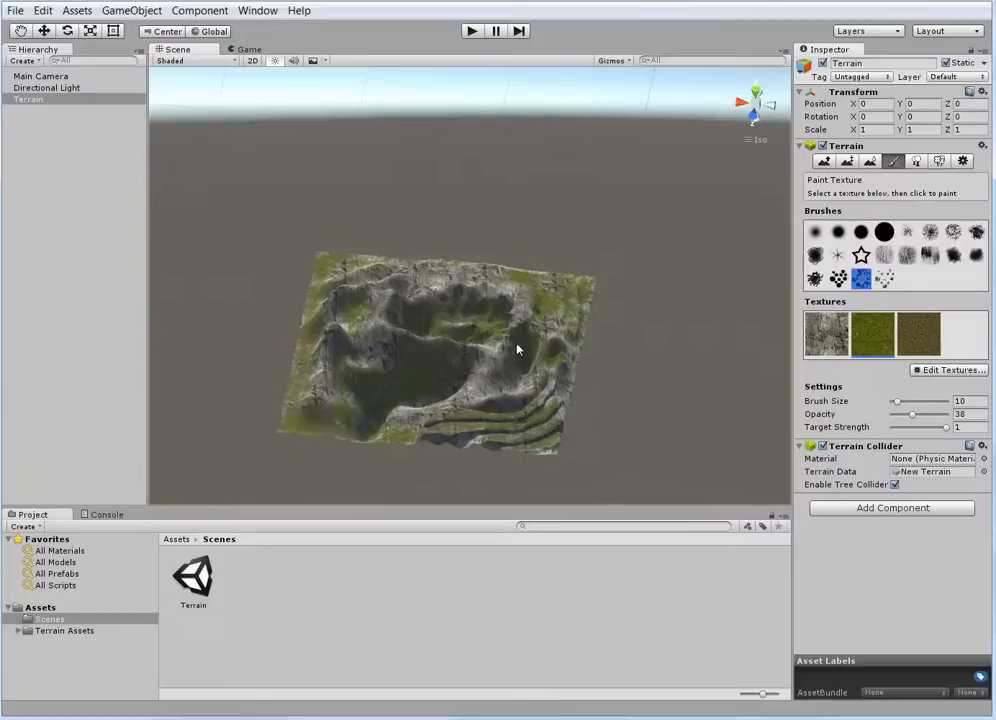
# Switch the terrain to Place Trees and add the Sycamore prefab as a tree type
pyautogui.keyDown('alt'); pyautogui.moveTo(531, 391); pyautogui.dragTo(522, 351); pyautogui.keyUp('alt')
pyautogui.scroll(2, 562, 338)
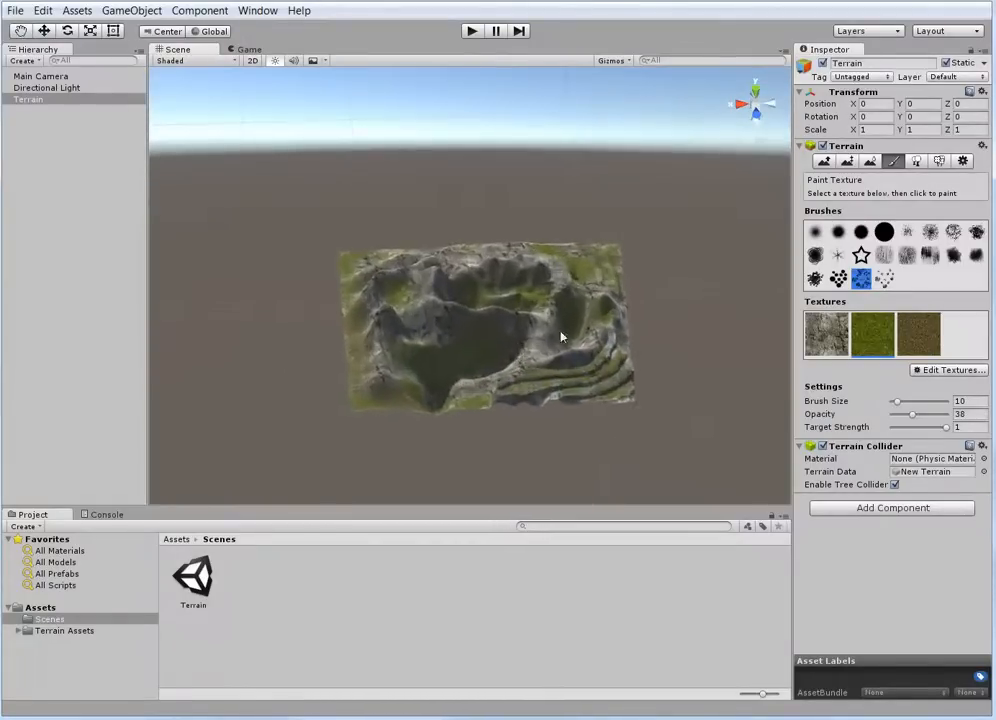
pyautogui.click(916, 163)
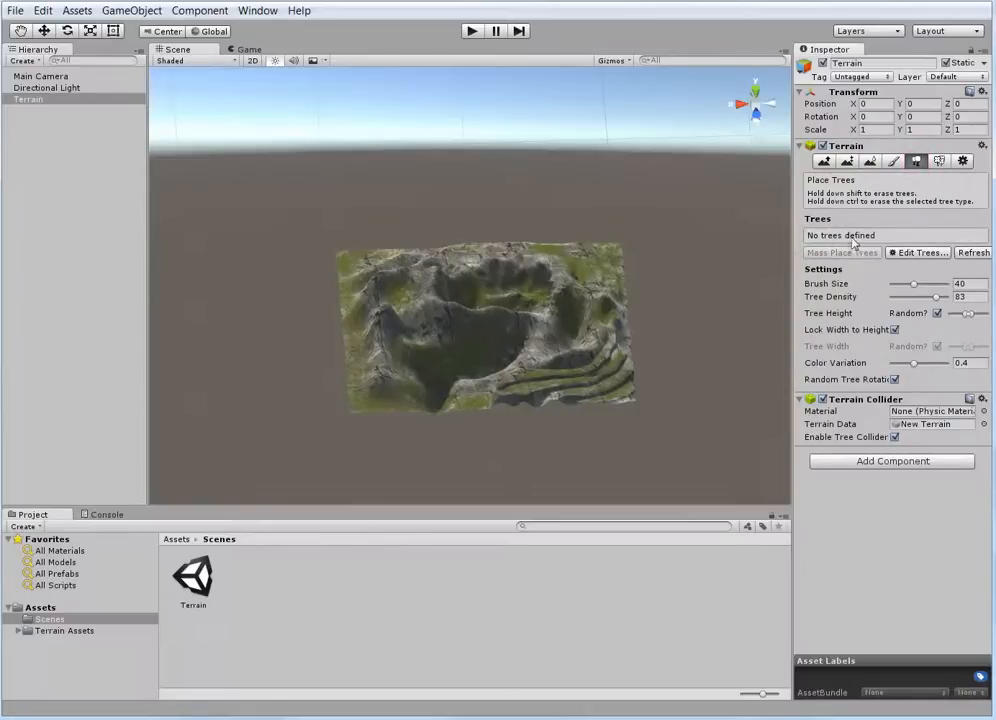
pyautogui.click(921, 253)
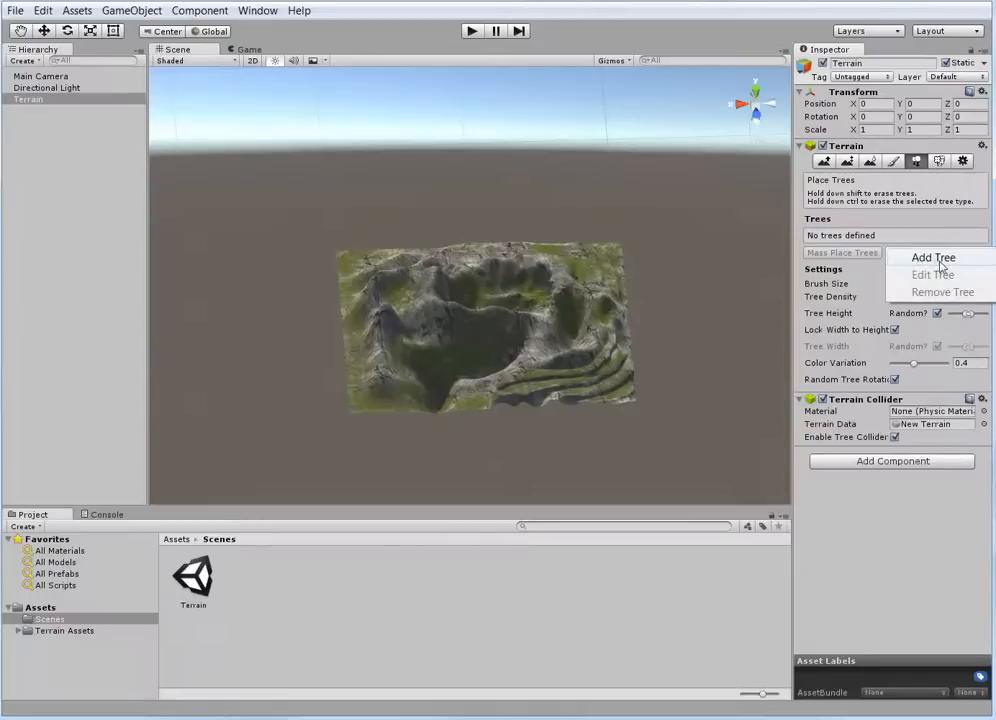
pyautogui.click(934, 258)
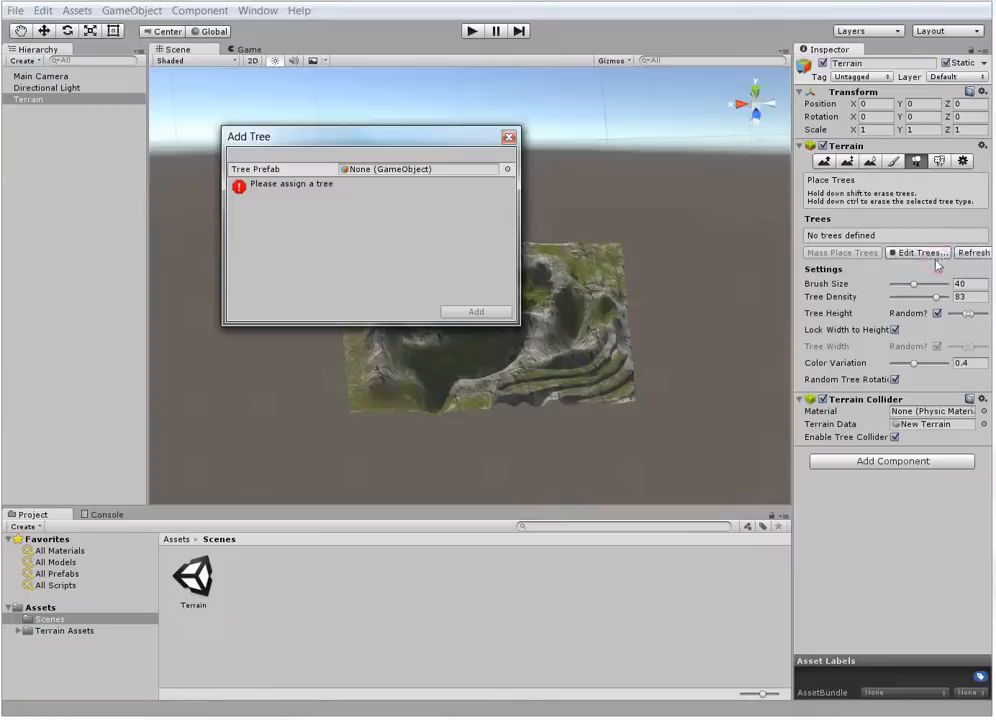
pyautogui.click(508, 170)
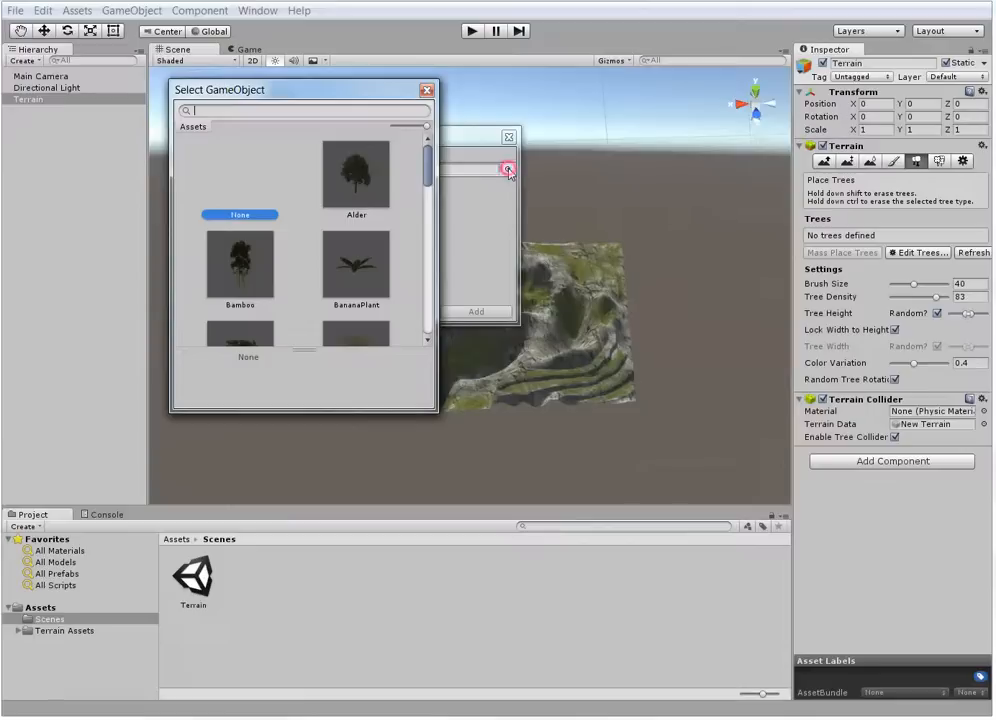
pyautogui.moveTo(426, 167); pyautogui.dragTo(436, 307)
pyautogui.click(240, 316)
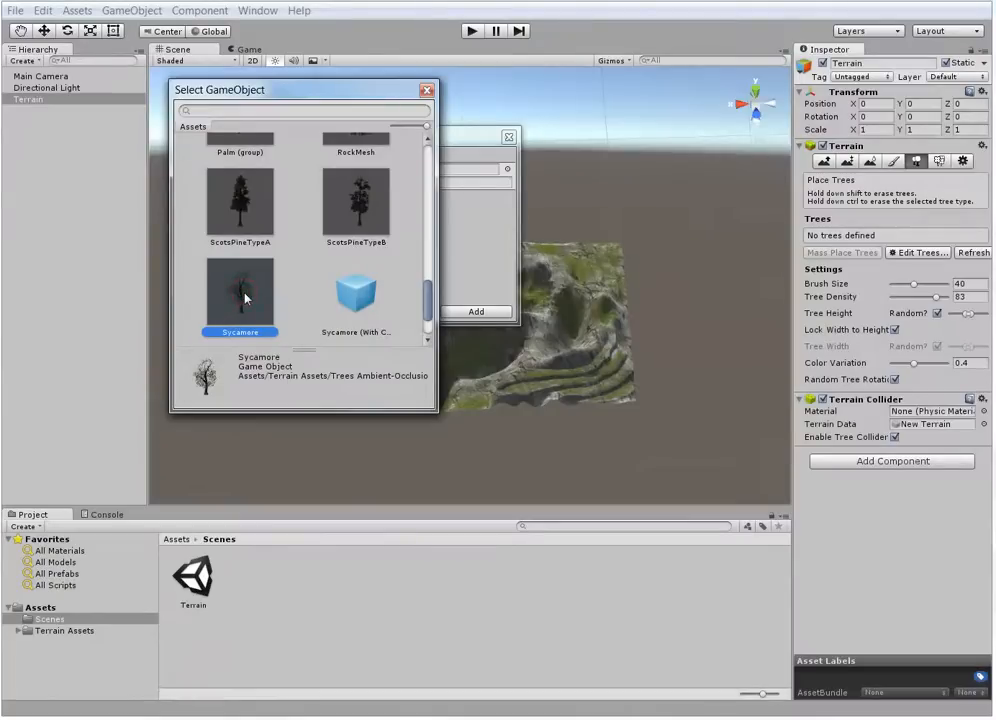
pyautogui.doubleClick(245, 297)
pyautogui.click(488, 313)
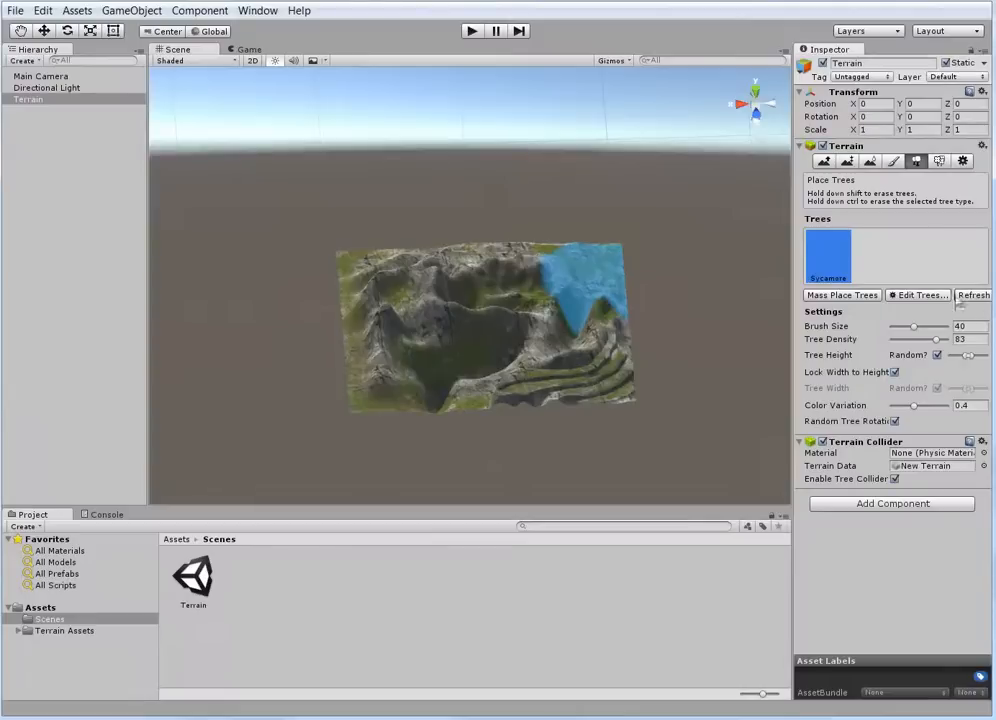
# Add the Alder prefab to the terrain's tree types
pyautogui.click(911, 294)
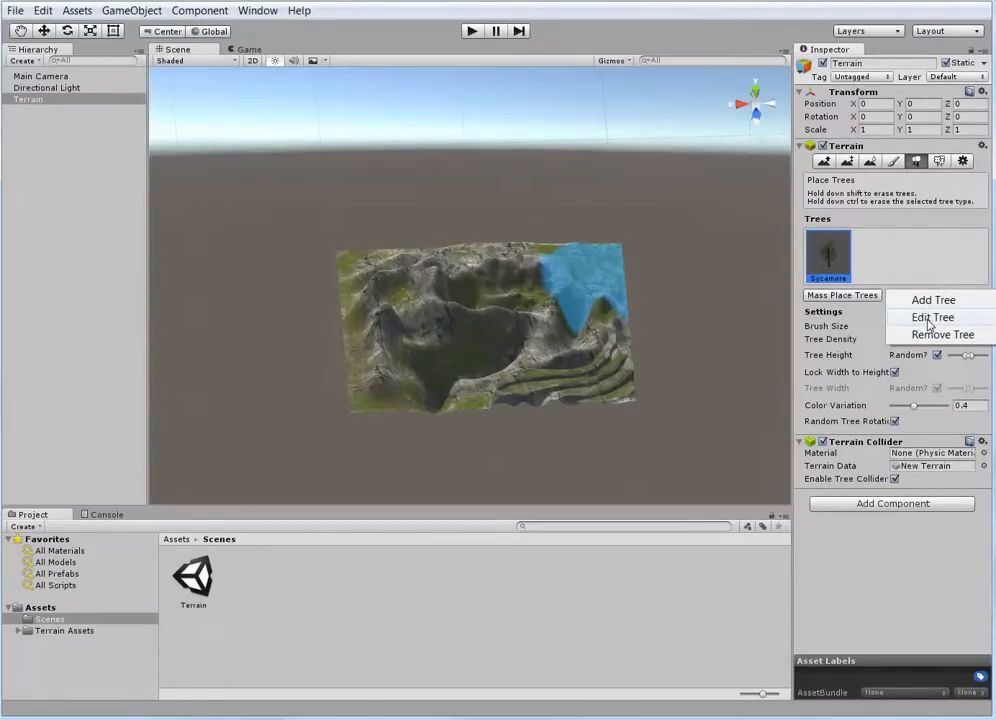
pyautogui.click(922, 300)
pyautogui.click(507, 169)
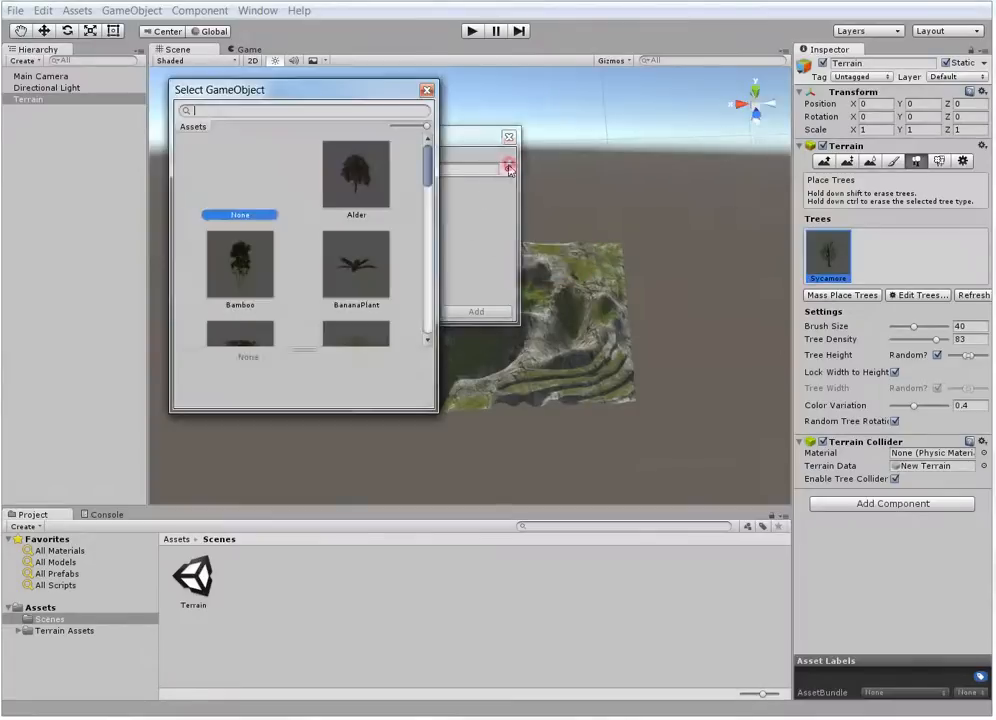
pyautogui.click(356, 175)
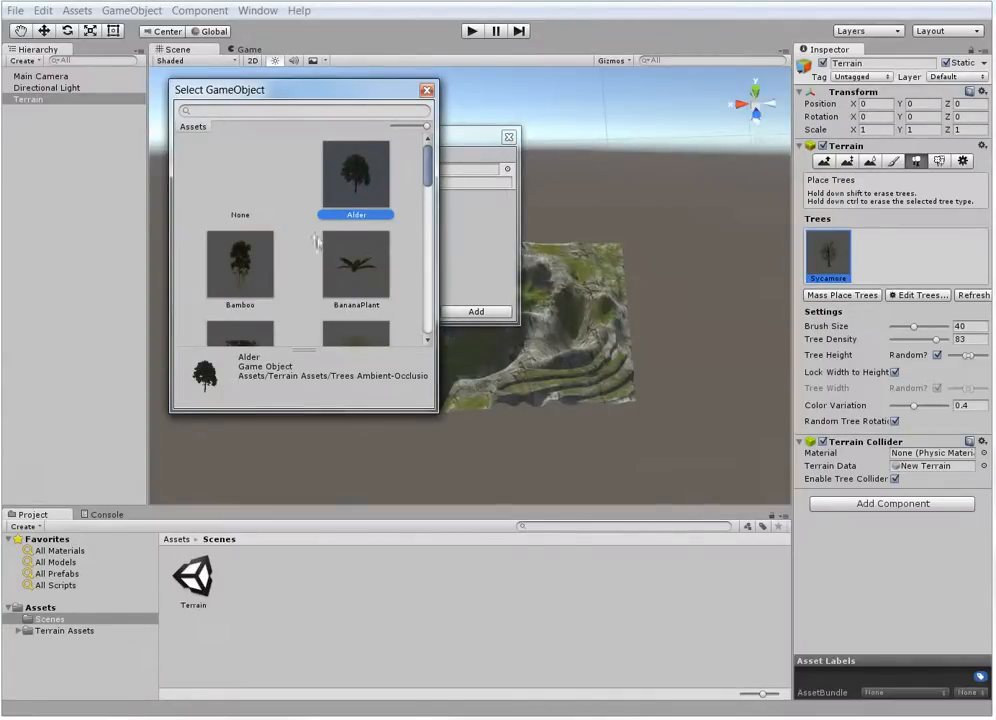
pyautogui.doubleClick(349, 183)
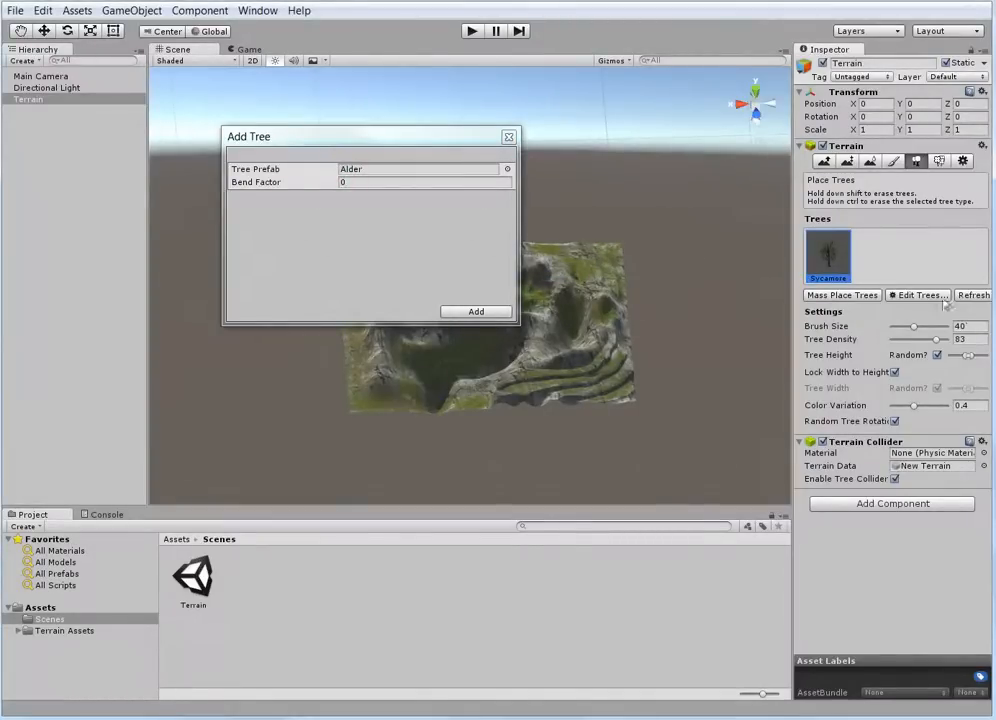
pyautogui.click(474, 311)
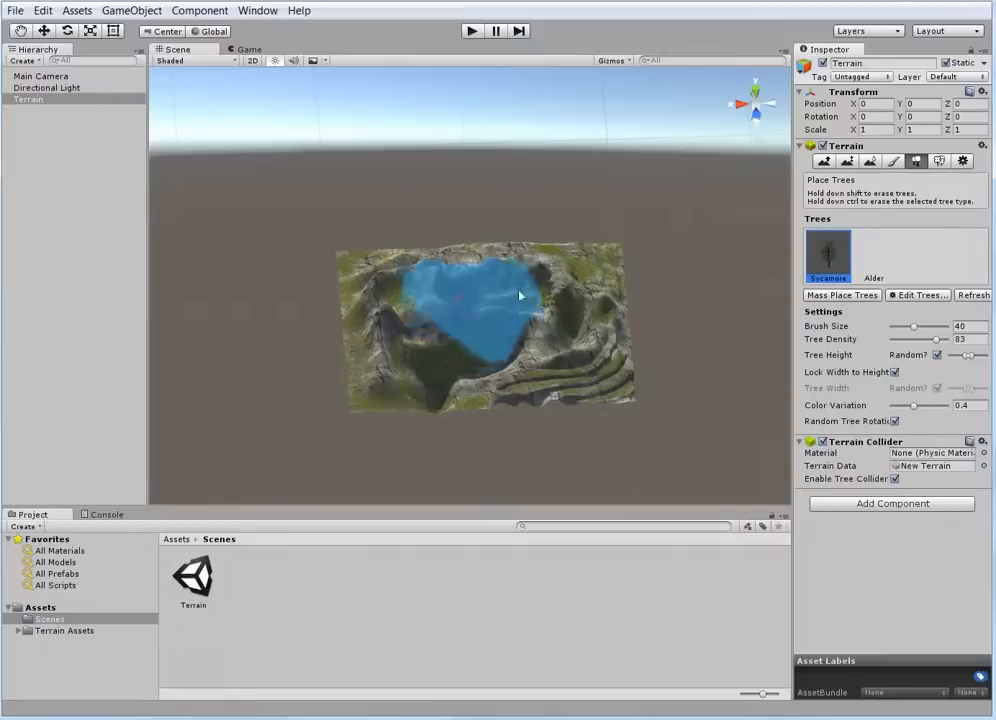
# Add the Bush6 prefab as a third tree type and select it
pyautogui.click(872, 258)
pyautogui.click(918, 295)
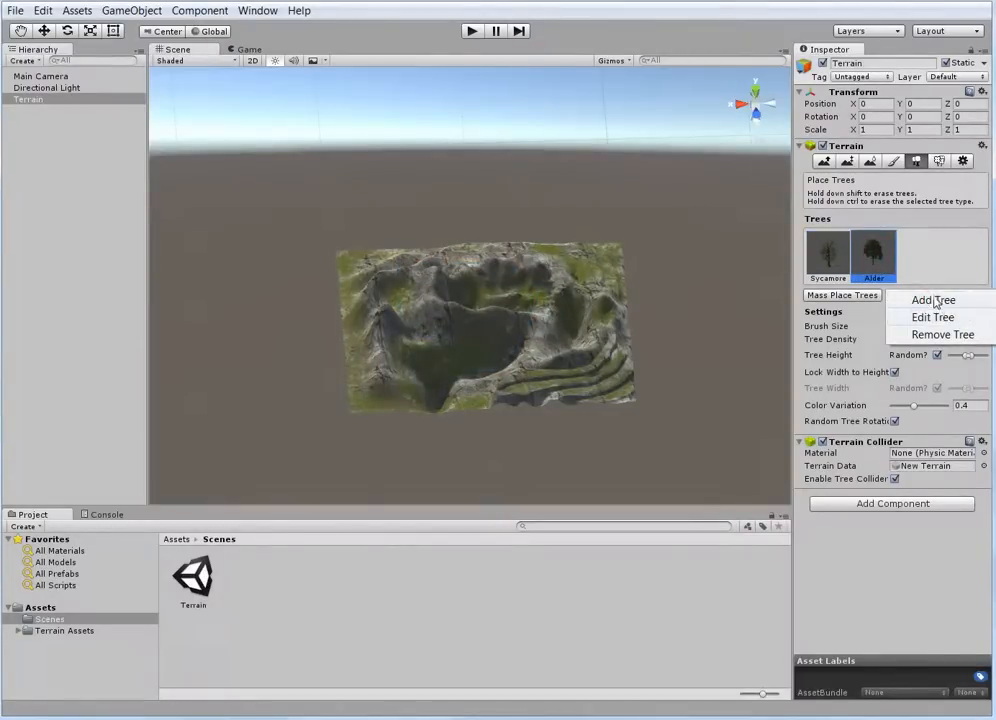
pyautogui.click(933, 300)
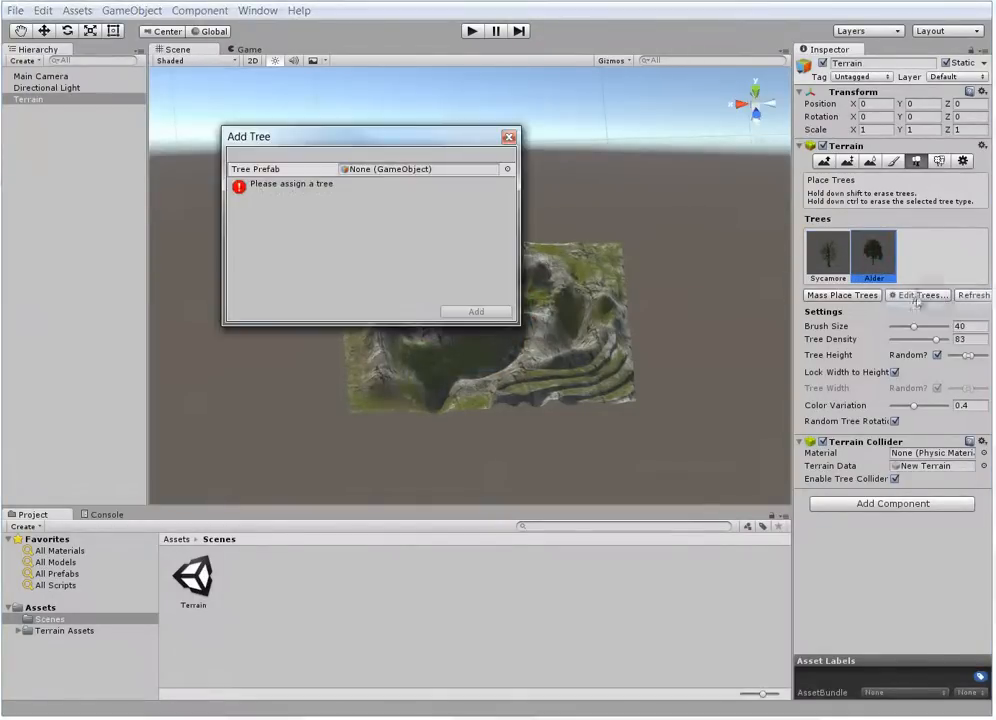
pyautogui.click(507, 169)
pyautogui.scroll(-2, 417, 184)
pyautogui.scroll(-5, 417, 190)
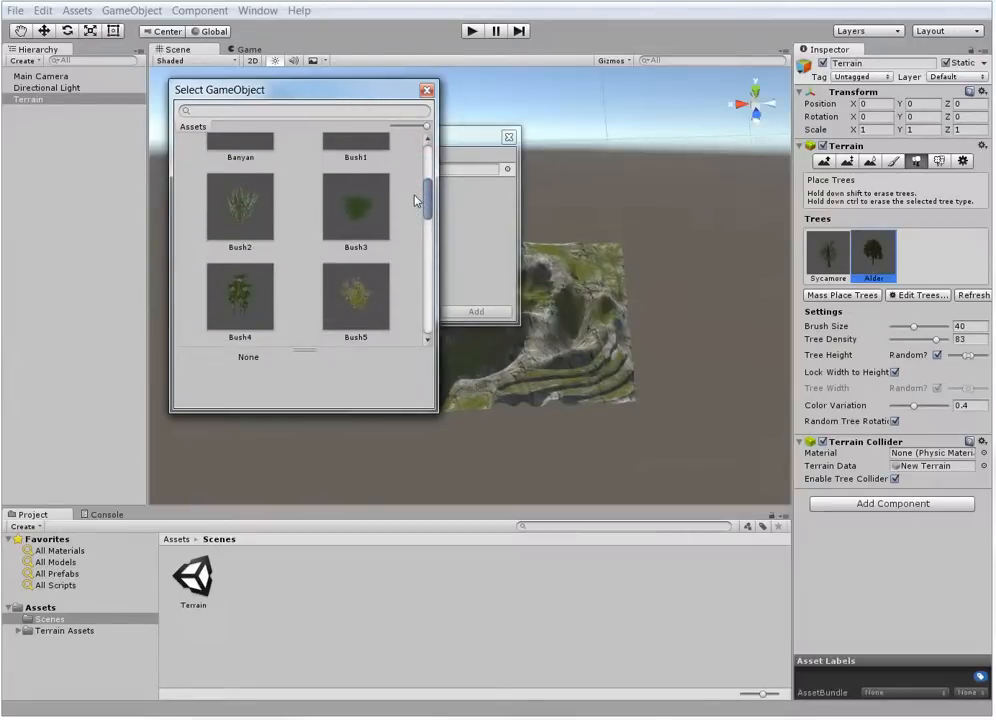
pyautogui.scroll(-2, 417, 215)
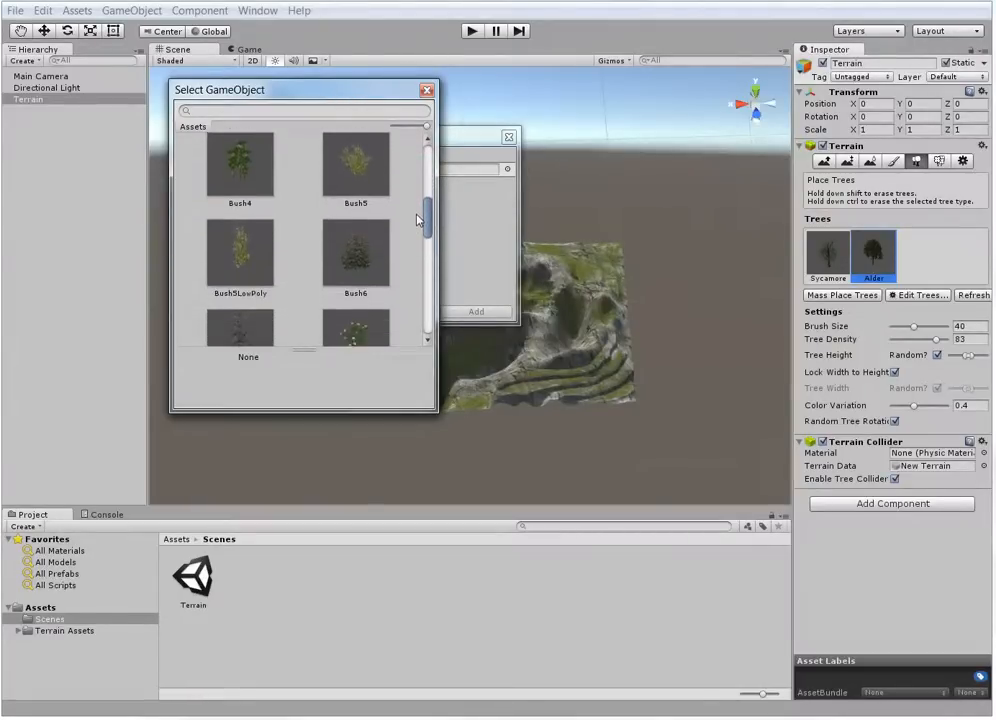
pyautogui.scroll(1, 418, 228)
pyautogui.doubleClick(357, 238)
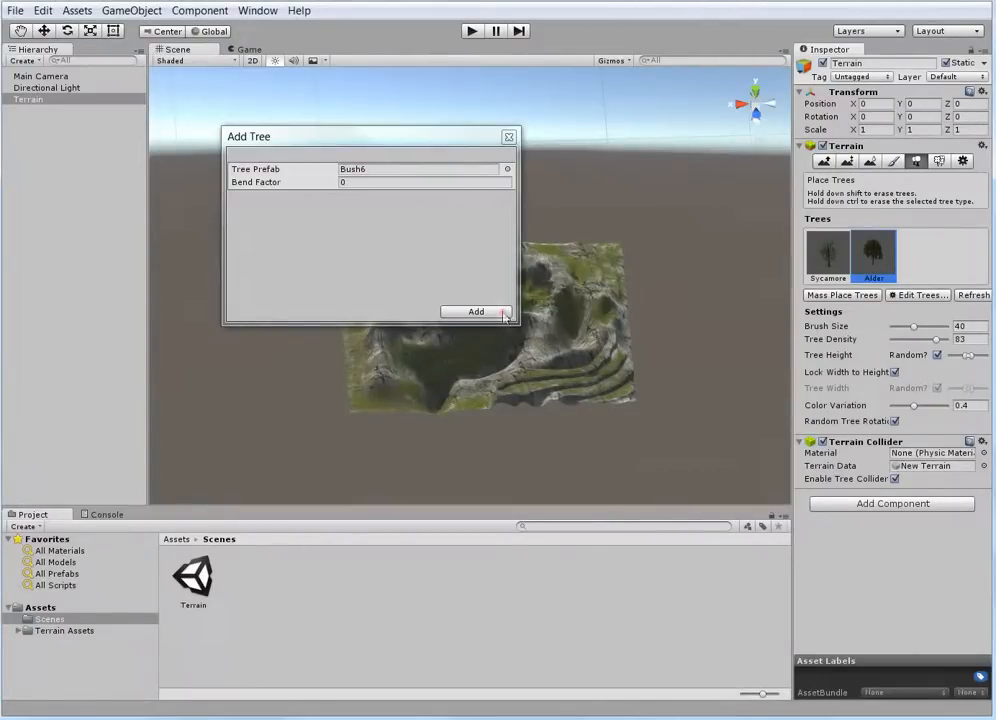
pyautogui.click(476, 312)
pyautogui.click(913, 262)
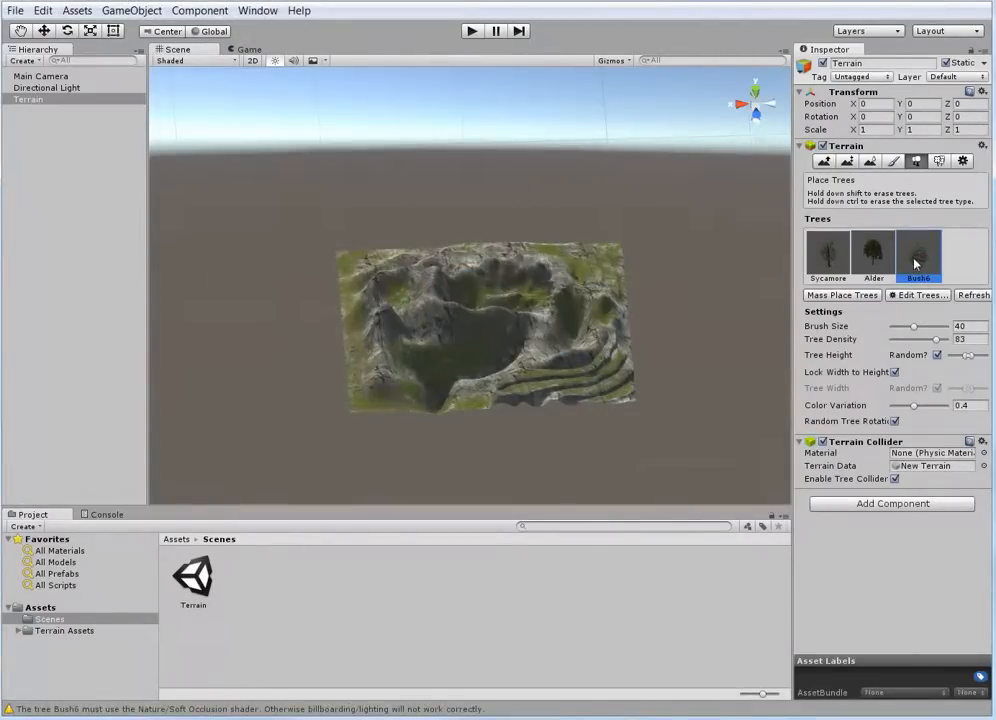
# Plant scattered Sycamore trees over the terrain corner behind the terraces, with brush size 44 and tree density 25
pyautogui.moveTo(560, 349)
pyautogui.keyDown('alt'); pyautogui.mouseDown()
pyautogui.moveTo(498, 385)
pyautogui.moveTo(466, 390)
pyautogui.moveTo(496, 393)
pyautogui.moveTo(460, 411)
pyautogui.mouseUp(); pyautogui.keyUp('alt')
pyautogui.scroll(8, 480, 298)
pyautogui.scroll(-3, 498, 302)
pyautogui.scroll(3, 457, 360)
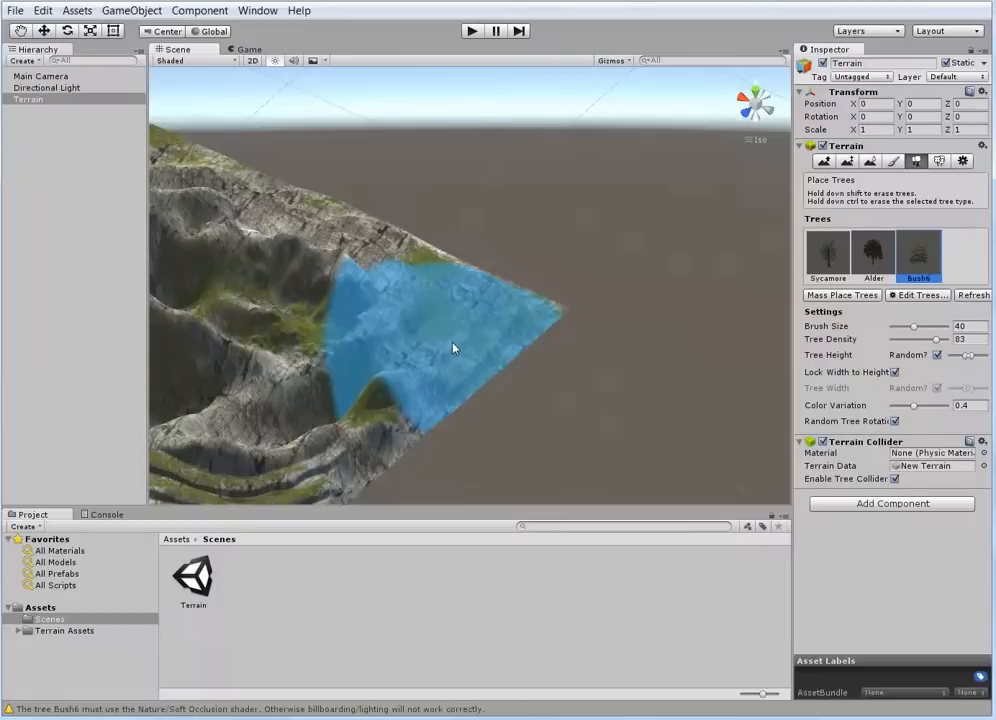
pyautogui.click(822, 246)
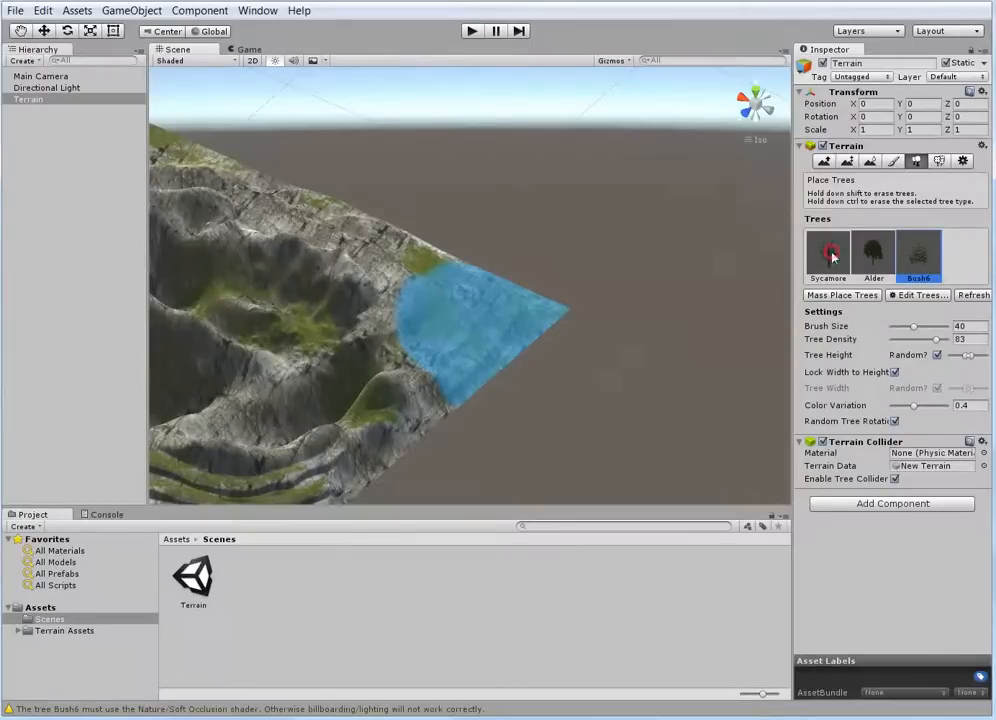
pyautogui.scroll(-2, 400, 335)
pyautogui.moveTo(444, 318)
pyautogui.keyDown('alt'); pyautogui.mouseDown()
pyautogui.moveTo(338, 249)
pyautogui.moveTo(404, 281)
pyautogui.mouseUp(); pyautogui.keyUp('alt')
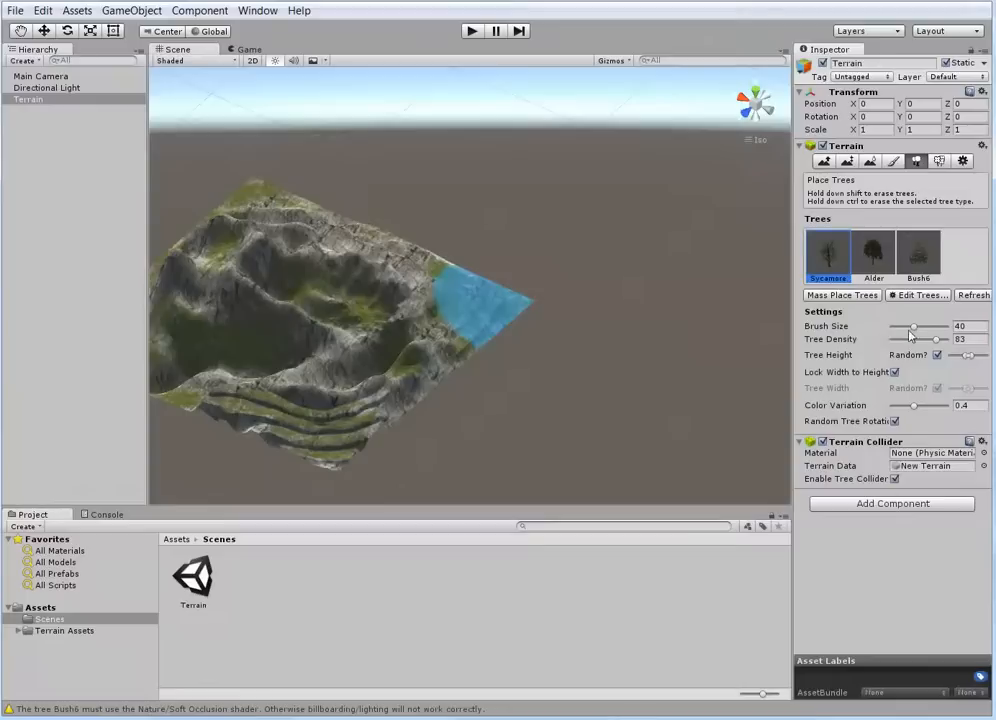
pyautogui.moveTo(916, 332)
pyautogui.mouseDown()
pyautogui.moveTo(932, 336)
pyautogui.moveTo(911, 336)
pyautogui.mouseUp()
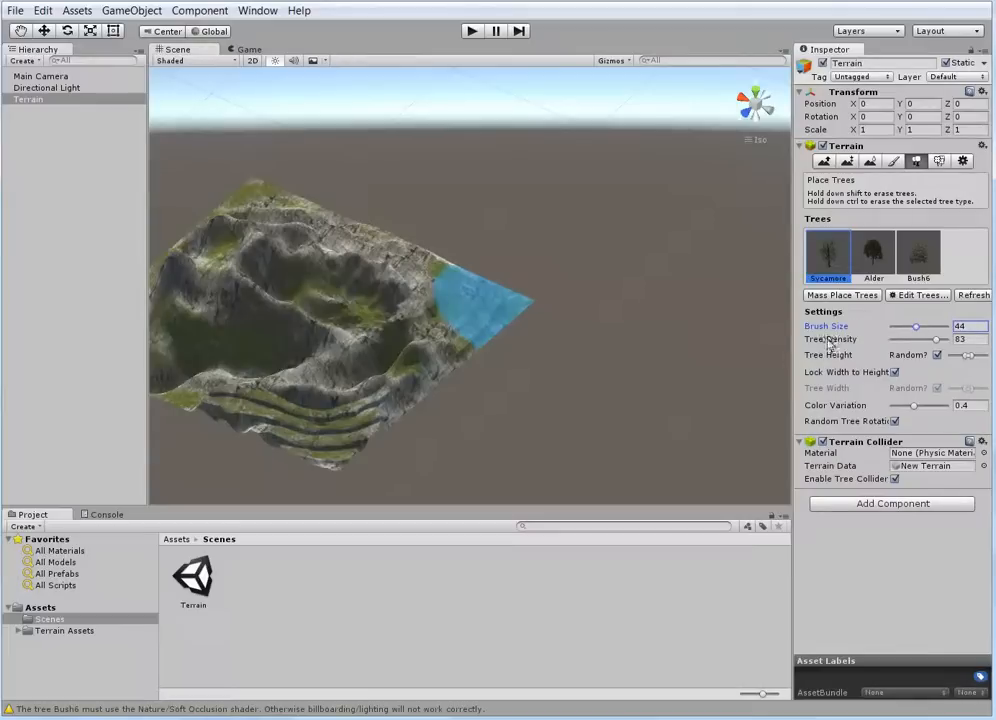
pyautogui.moveTo(937, 340); pyautogui.dragTo(897, 344)
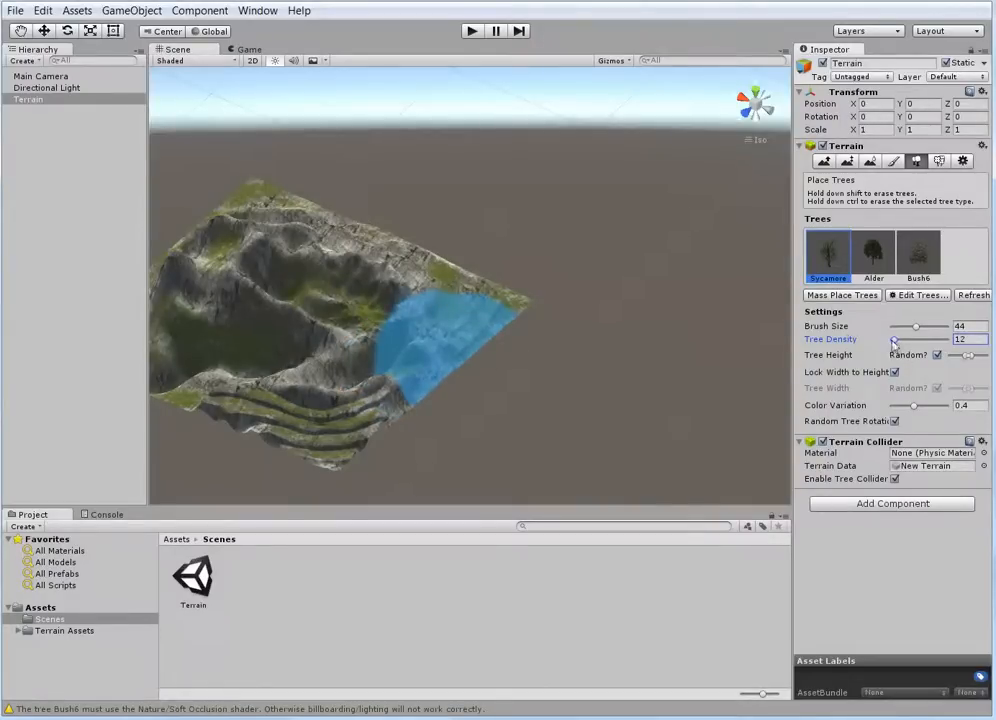
pyautogui.moveTo(894, 341); pyautogui.dragTo(901, 345)
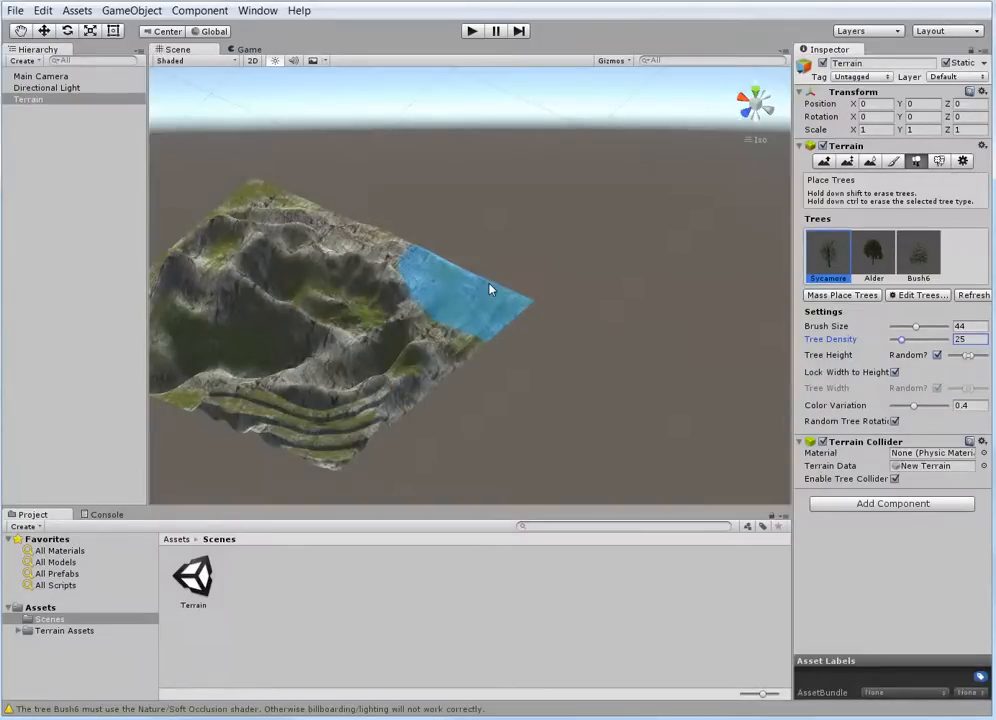
pyautogui.click(457, 305)
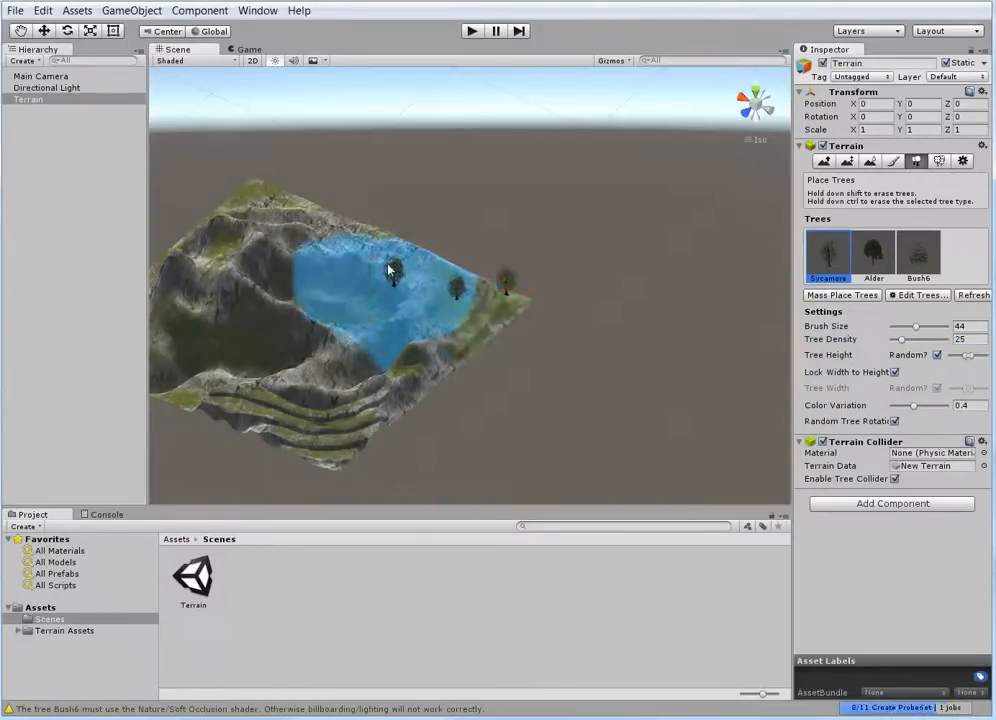
pyautogui.moveTo(433, 291)
pyautogui.mouseDown()
pyautogui.moveTo(420, 296)
pyautogui.moveTo(425, 320)
pyautogui.moveTo(469, 338)
pyautogui.moveTo(405, 381)
pyautogui.moveTo(432, 338)
pyautogui.mouseUp()
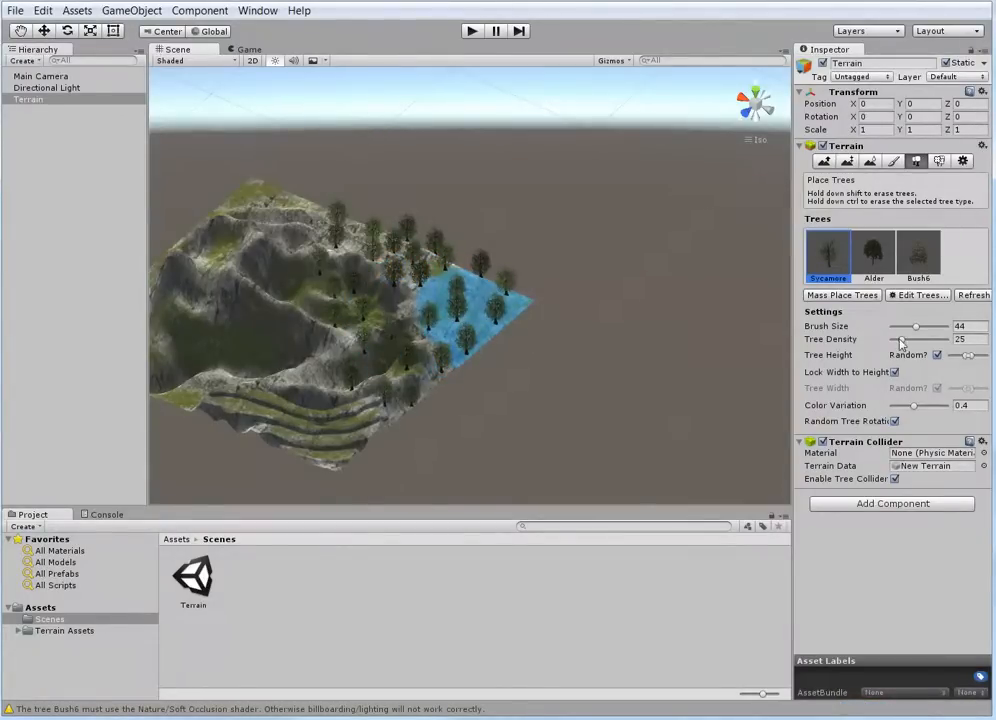
# Fill the same corner with more Sycamore trees down toward the terraces, at tree density 51
pyautogui.moveTo(901, 343); pyautogui.dragTo(911, 343)
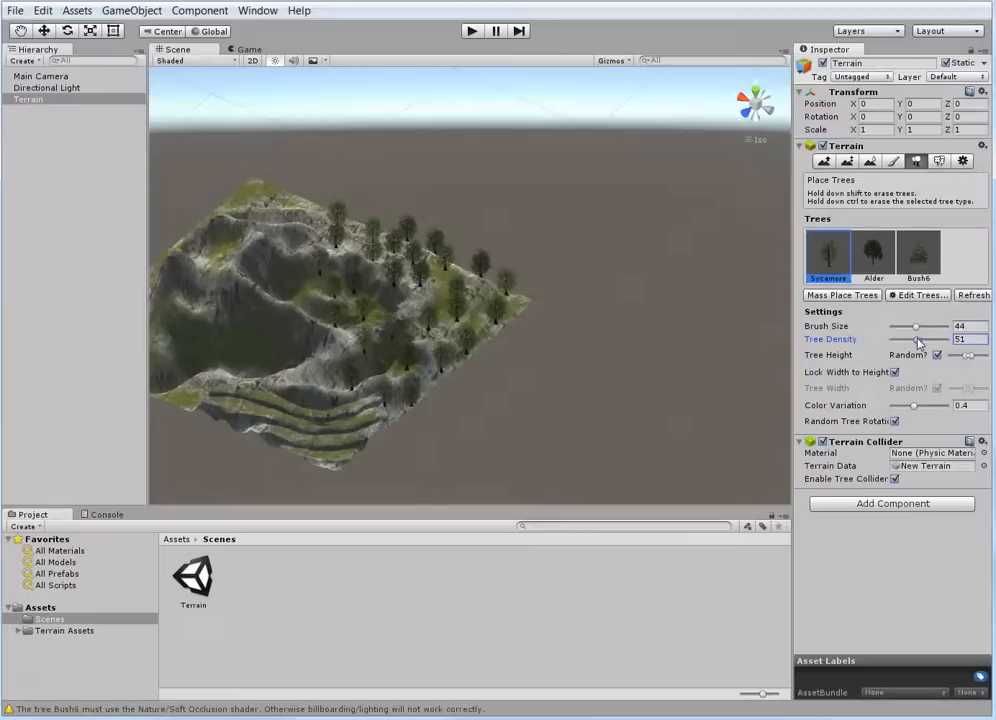
pyautogui.click(511, 298)
pyautogui.click(431, 309)
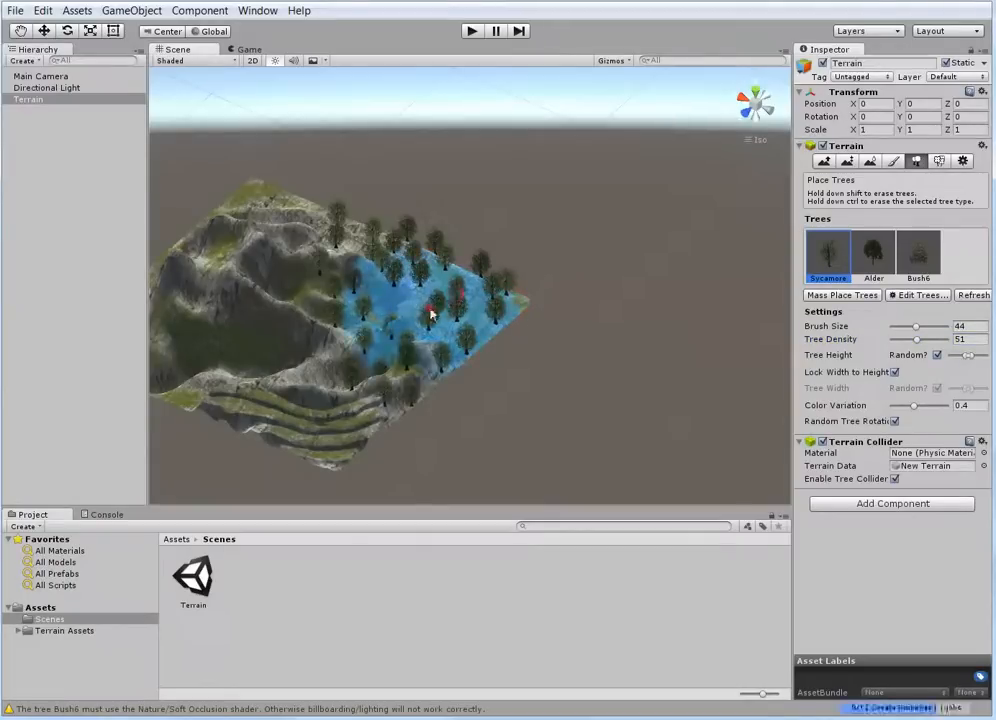
pyautogui.moveTo(431, 313)
pyautogui.mouseDown()
pyautogui.moveTo(413, 345)
pyautogui.moveTo(473, 333)
pyautogui.moveTo(467, 303)
pyautogui.moveTo(428, 280)
pyautogui.moveTo(389, 305)
pyautogui.moveTo(382, 382)
pyautogui.mouseUp()
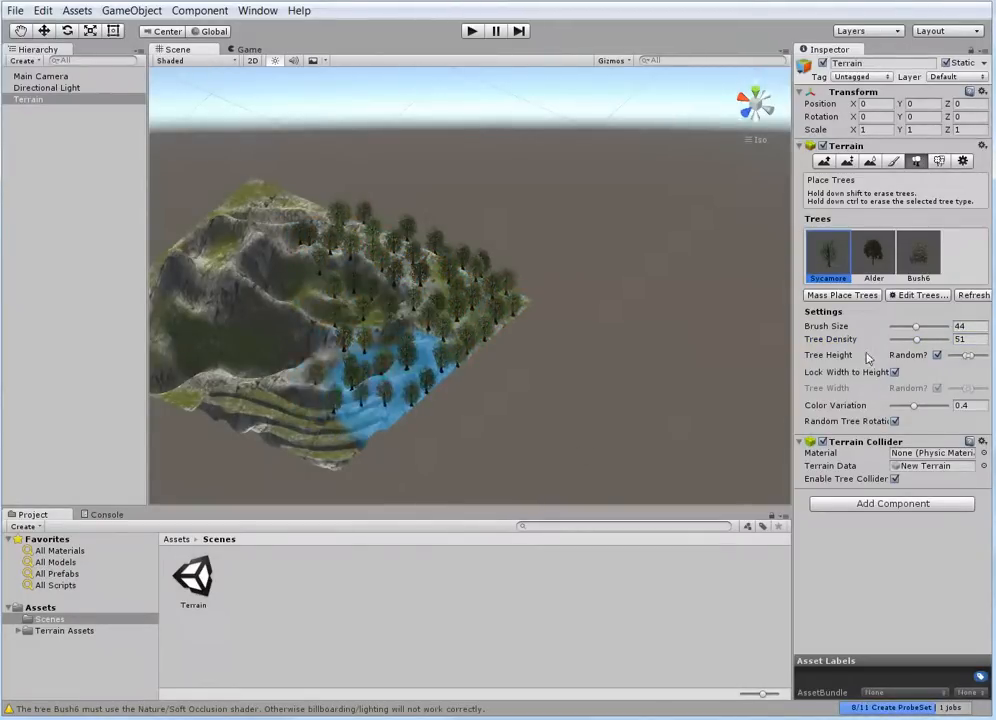
# Plant a few Alder trees on the back ridge, in the valley and above the terraces, with brush size 44 and tree density 51
pyautogui.click(874, 253)
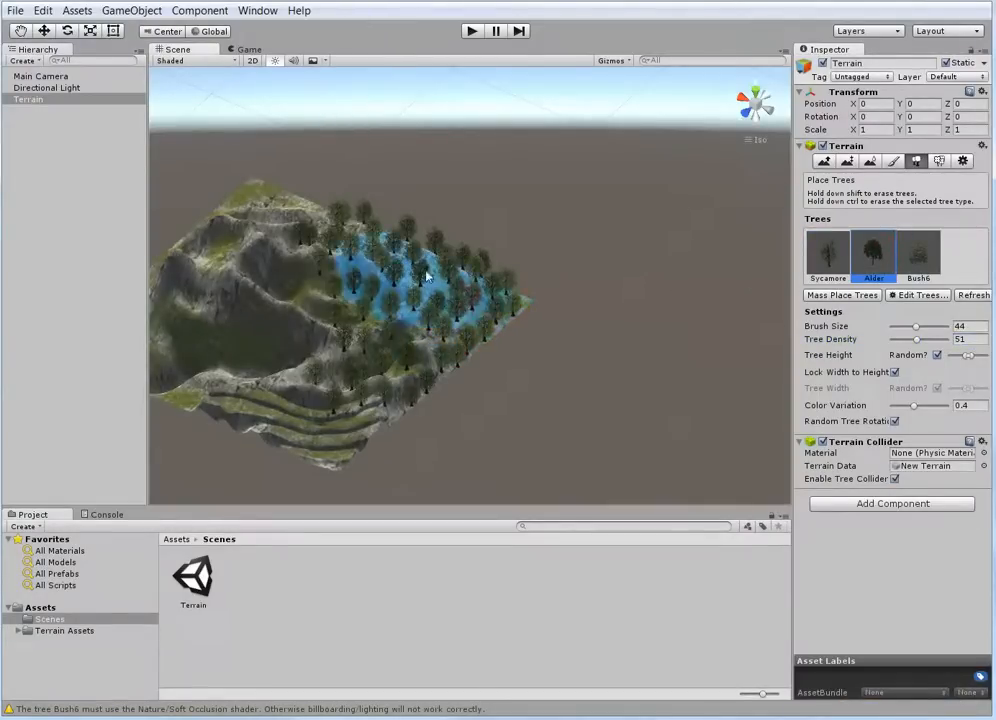
pyautogui.moveTo(427, 271)
pyautogui.mouseDown()
pyautogui.moveTo(400, 282)
pyautogui.moveTo(394, 376)
pyautogui.moveTo(455, 310)
pyautogui.moveTo(416, 260)
pyautogui.moveTo(360, 249)
pyautogui.moveTo(348, 258)
pyautogui.moveTo(340, 225)
pyautogui.moveTo(547, 289)
pyautogui.moveTo(467, 356)
pyautogui.moveTo(305, 285)
pyautogui.moveTo(331, 225)
pyautogui.moveTo(378, 329)
pyautogui.moveTo(421, 363)
pyautogui.mouseUp()
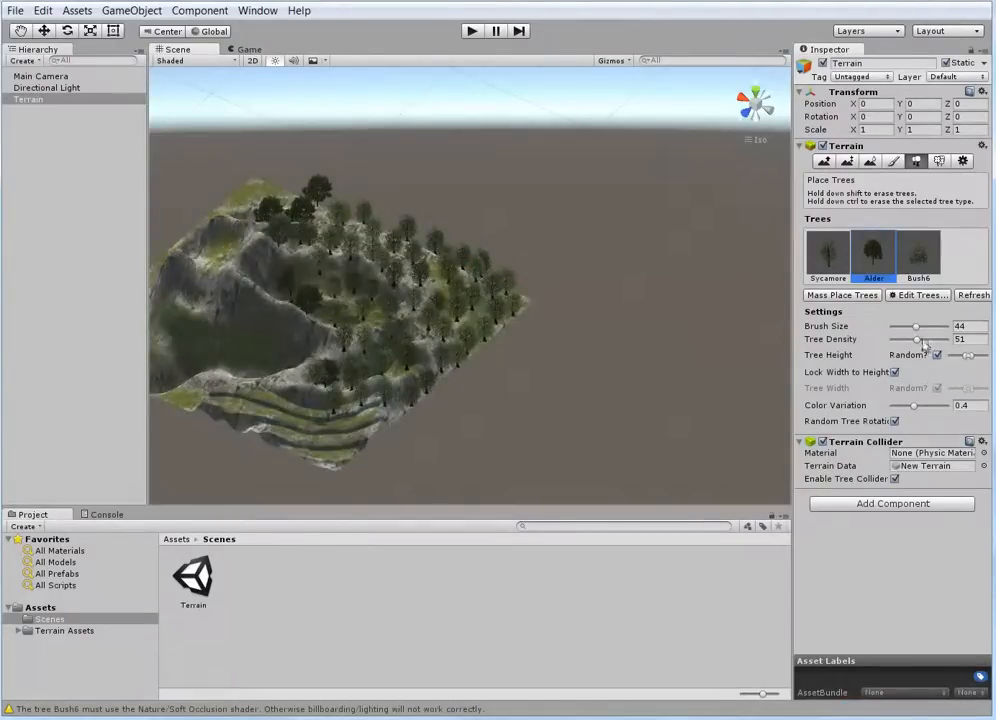
# Try to plant more Alder trees among the Sycamores in the terrain corner at tree density 47
pyautogui.moveTo(916, 339); pyautogui.dragTo(928, 342)
pyautogui.click(363, 321)
pyautogui.click(416, 298)
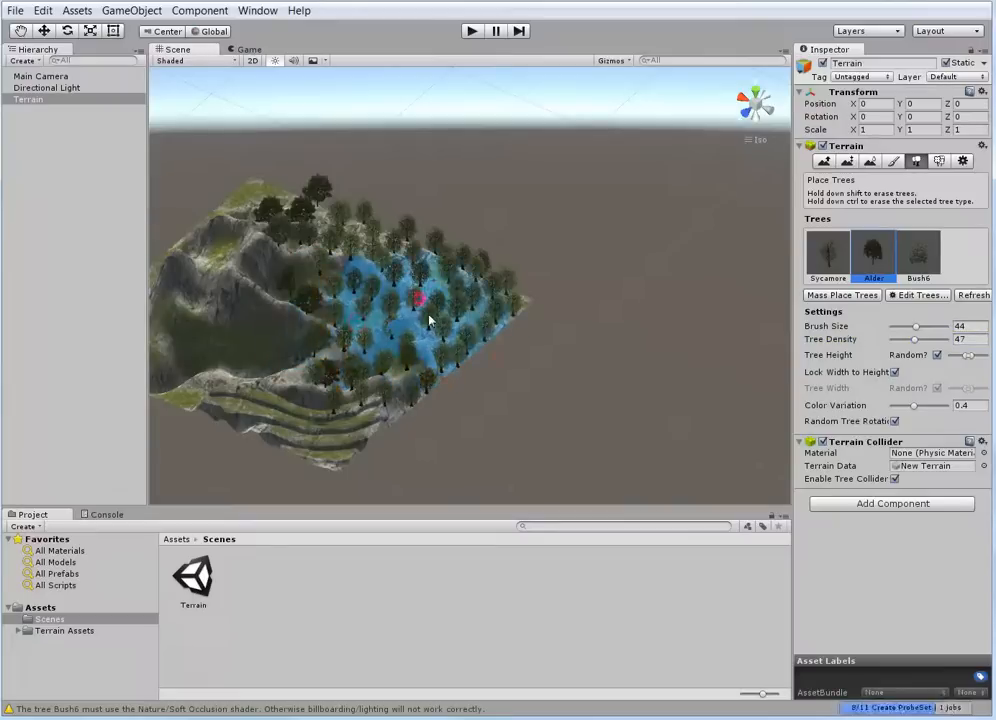
pyautogui.scroll(10, 452, 275)
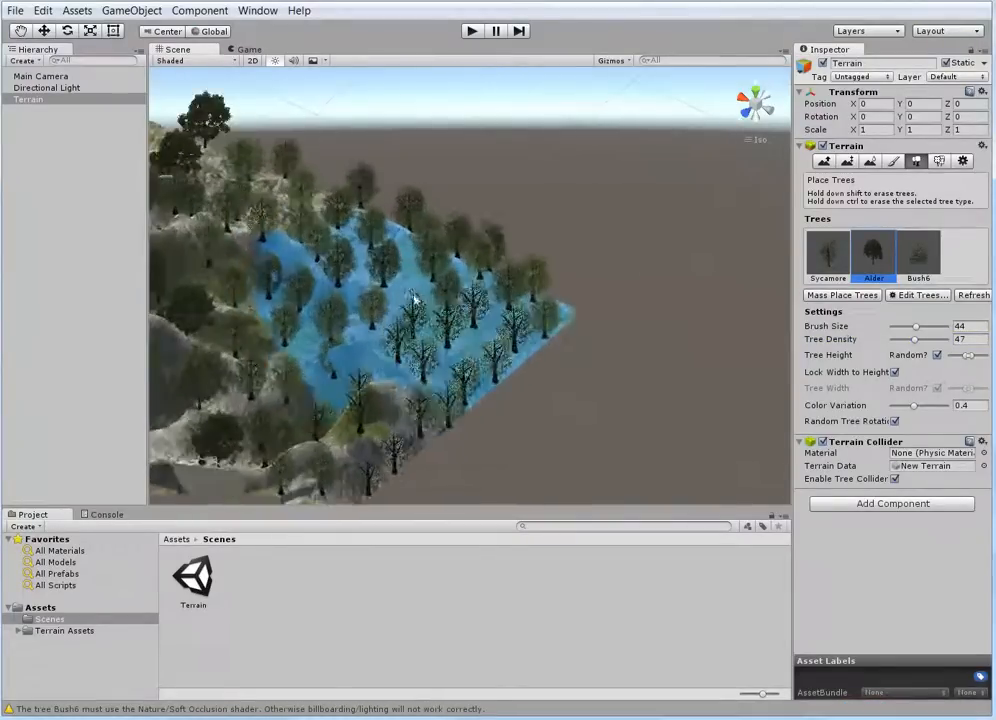
pyautogui.scroll(3, 380, 283)
pyautogui.scroll(-7, 377, 292)
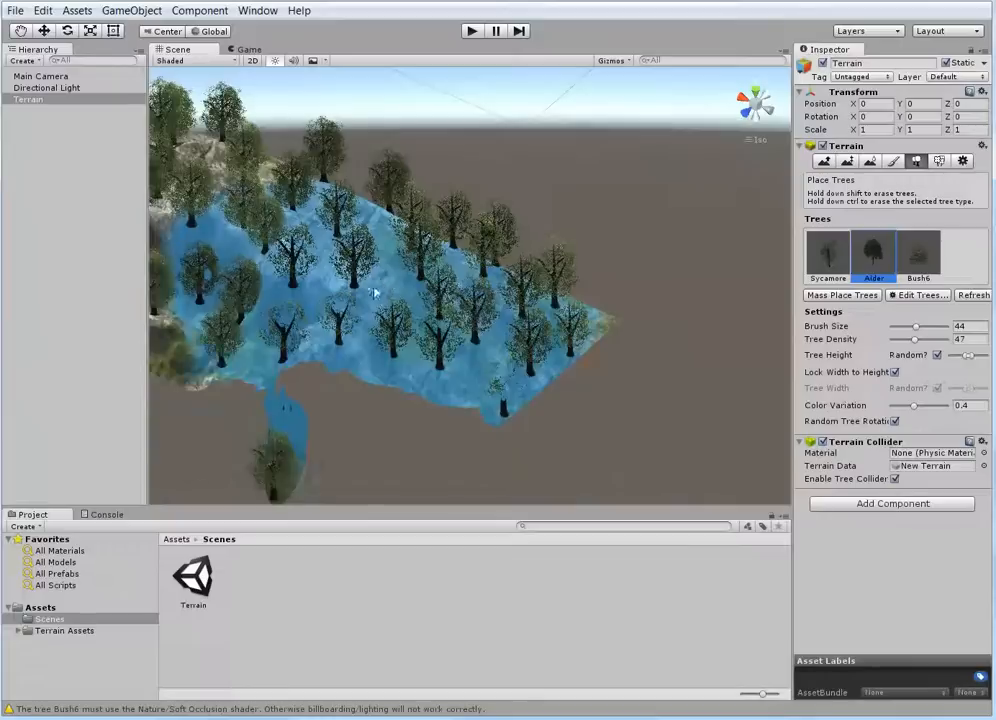
pyautogui.click(384, 286)
pyautogui.click(426, 285)
pyautogui.click(393, 329)
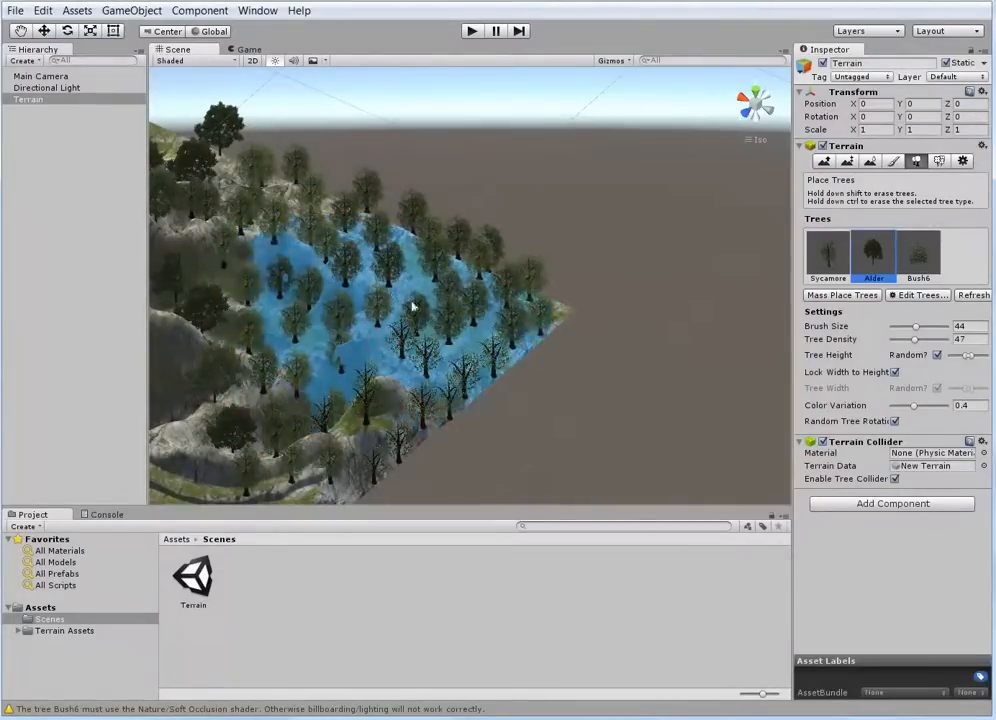
# Plant Alder trees densely along the back ridge, the outer corner and the terraces at tree density 72
pyautogui.moveTo(912, 343); pyautogui.dragTo(892, 340)
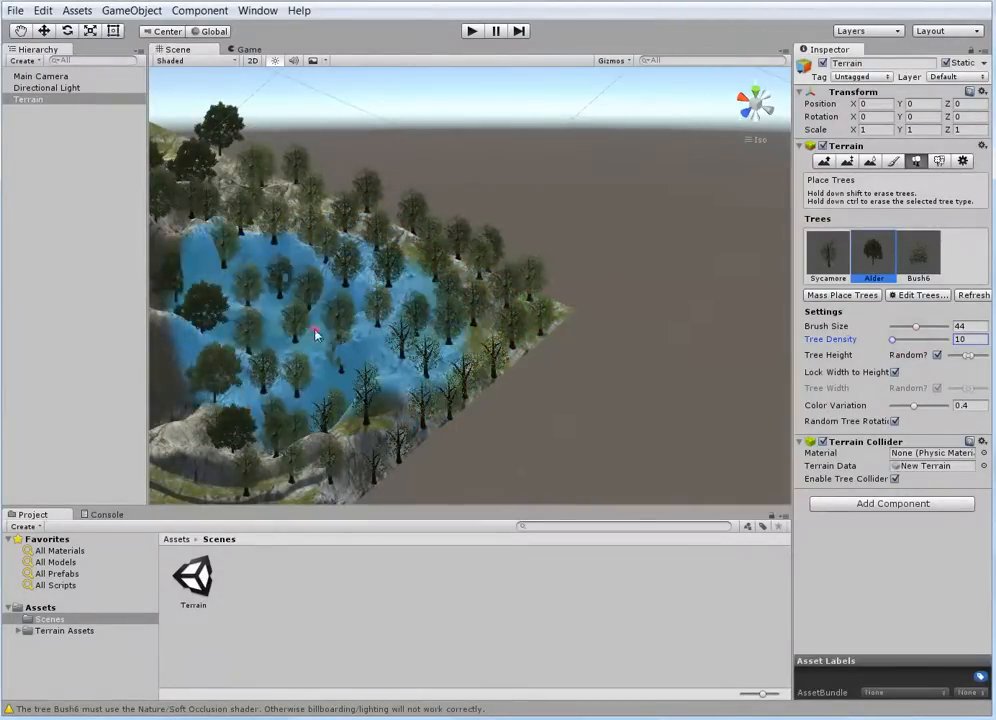
pyautogui.scroll(-10, 378, 311)
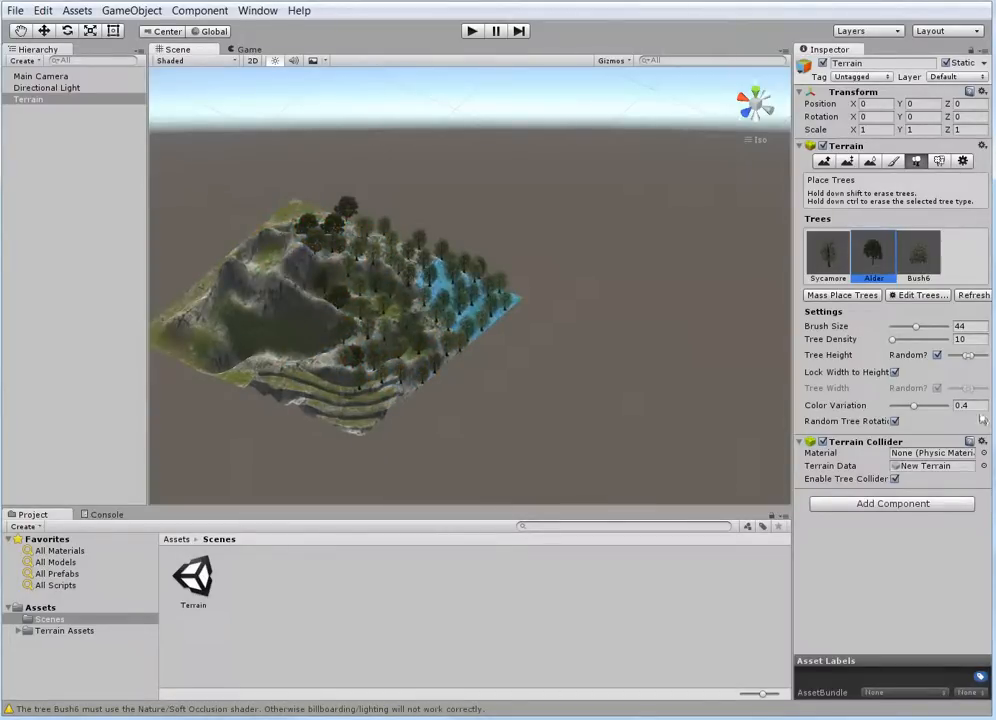
pyautogui.click(894, 340)
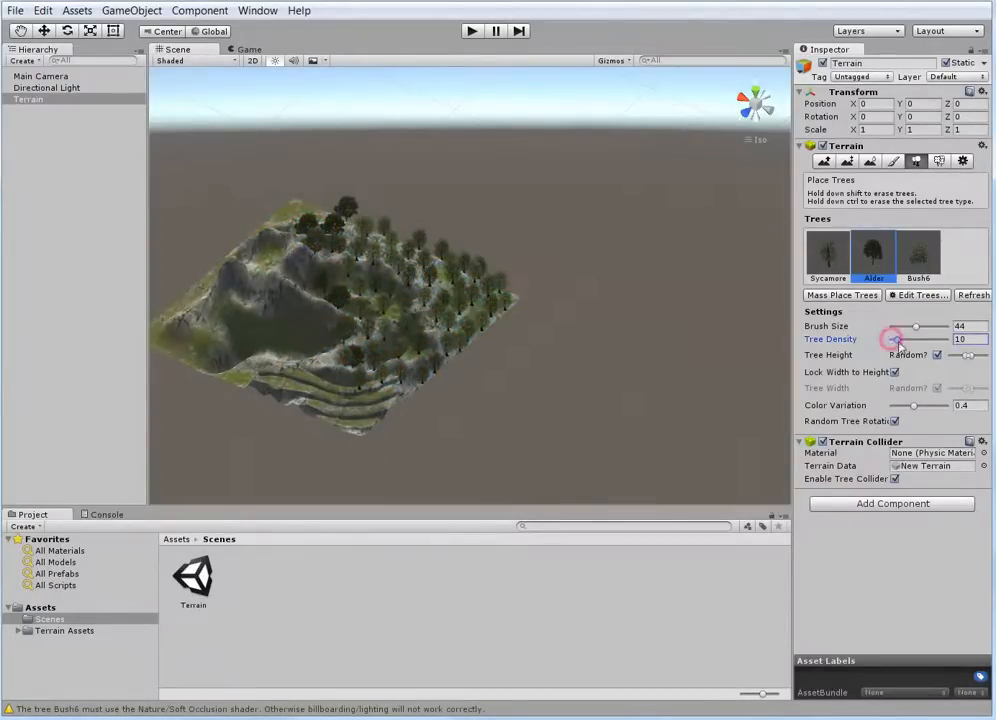
pyautogui.moveTo(469, 285)
pyautogui.mouseDown()
pyautogui.moveTo(428, 280)
pyautogui.moveTo(313, 229)
pyautogui.moveTo(395, 285)
pyautogui.moveTo(482, 291)
pyautogui.moveTo(436, 345)
pyautogui.moveTo(398, 362)
pyautogui.moveTo(436, 351)
pyautogui.moveTo(365, 434)
pyautogui.moveTo(422, 369)
pyautogui.mouseUp()
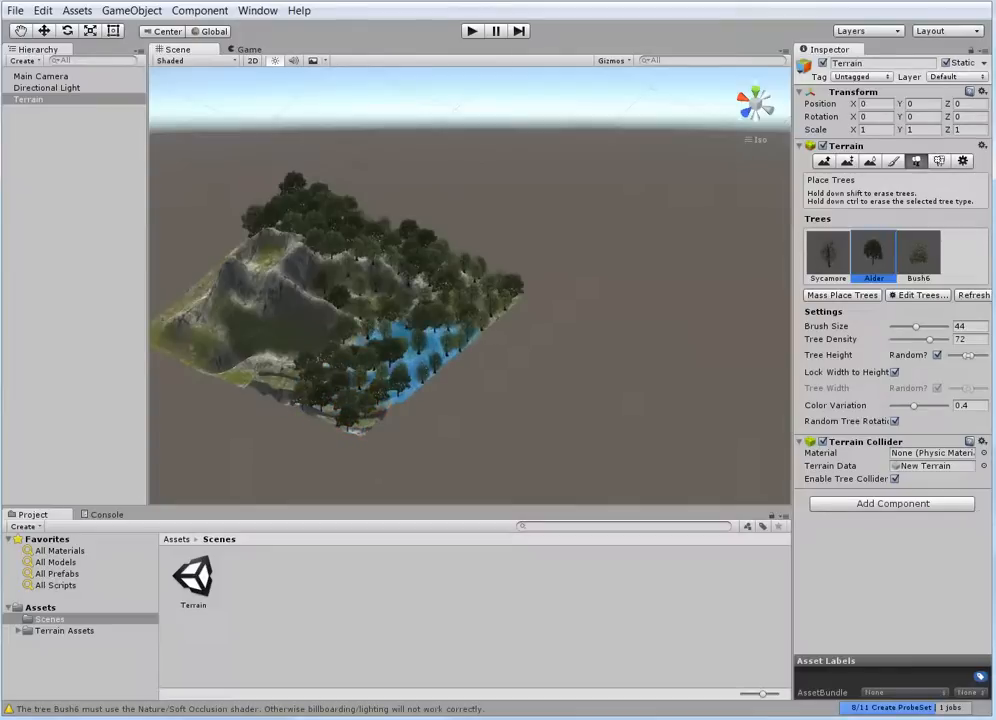
# Try to plant Bush6 on the bare mountain slopes at tree density 72, using brush sizes 44 and 28
pyautogui.click(922, 256)
pyautogui.scroll(8, 378, 427)
pyautogui.moveTo(391, 411); pyautogui.dragTo(590, 378, button='right')
pyautogui.scroll(-5, 397, 358)
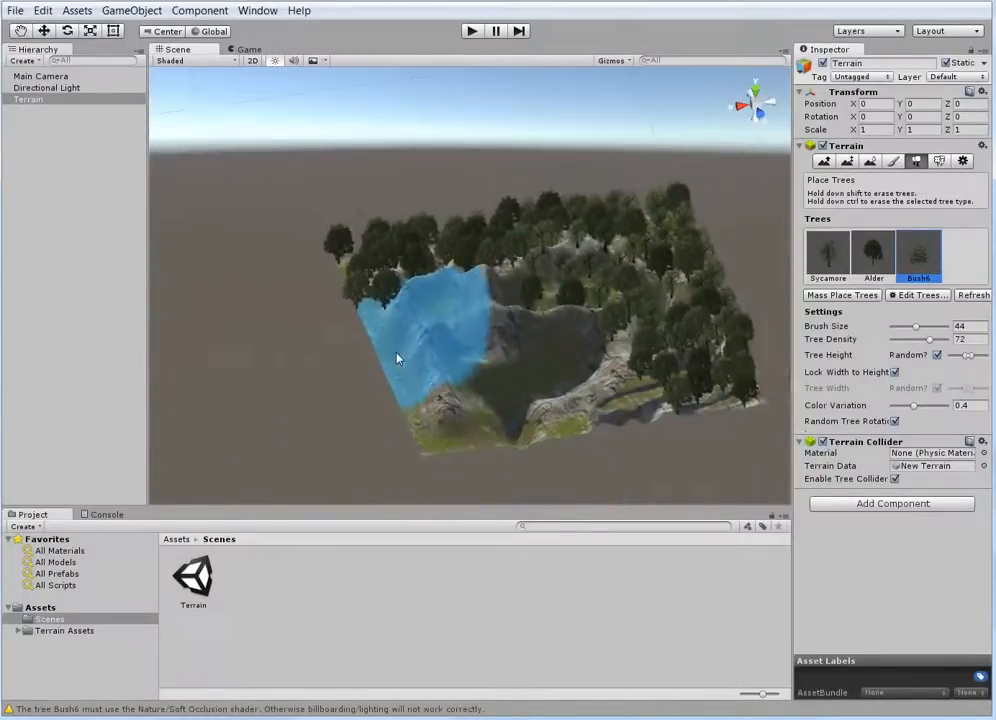
pyautogui.scroll(6, 398, 362)
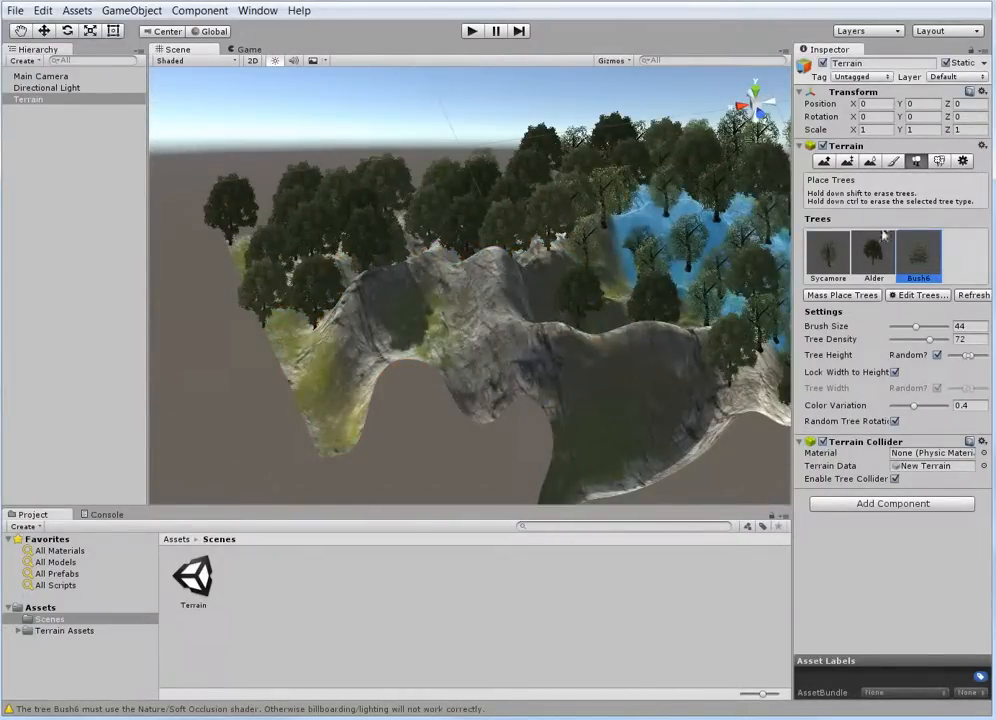
pyautogui.moveTo(915, 328); pyautogui.dragTo(907, 331)
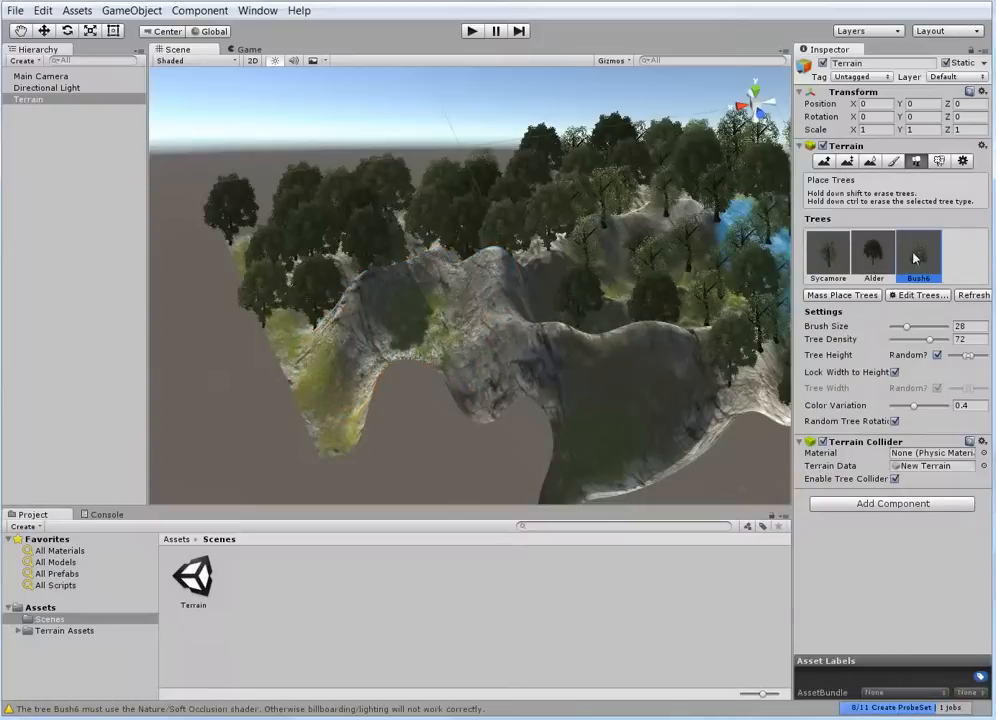
pyautogui.scroll(-6, 428, 358)
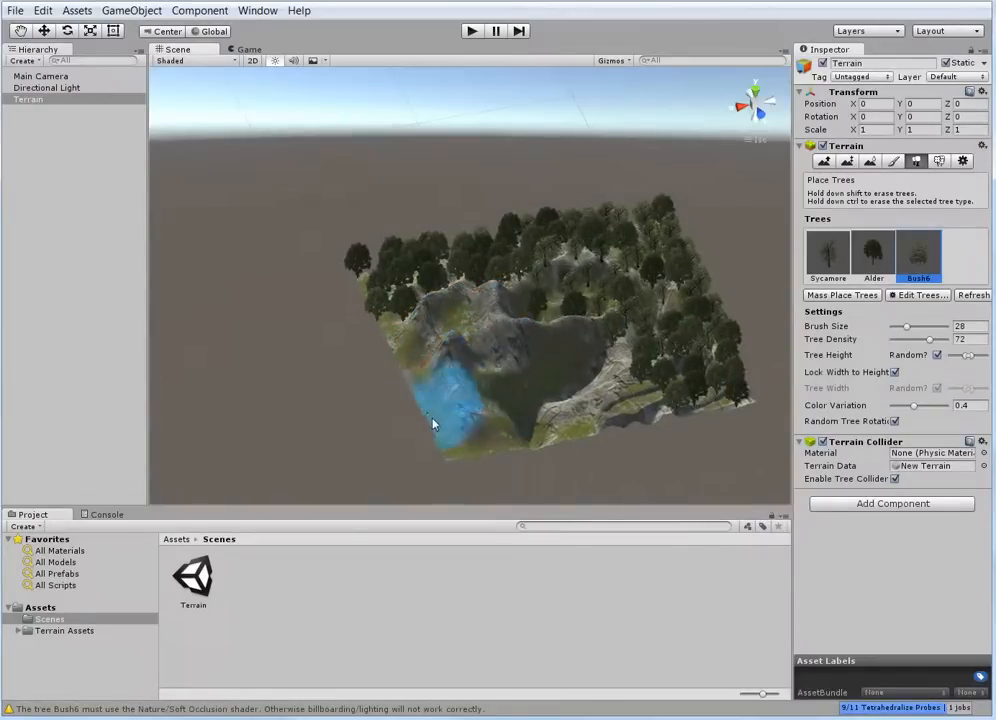
# Enlarge the brush to 56 and try placing Bush6 around the mountains and valley
pyautogui.moveTo(907, 329); pyautogui.dragTo(926, 331)
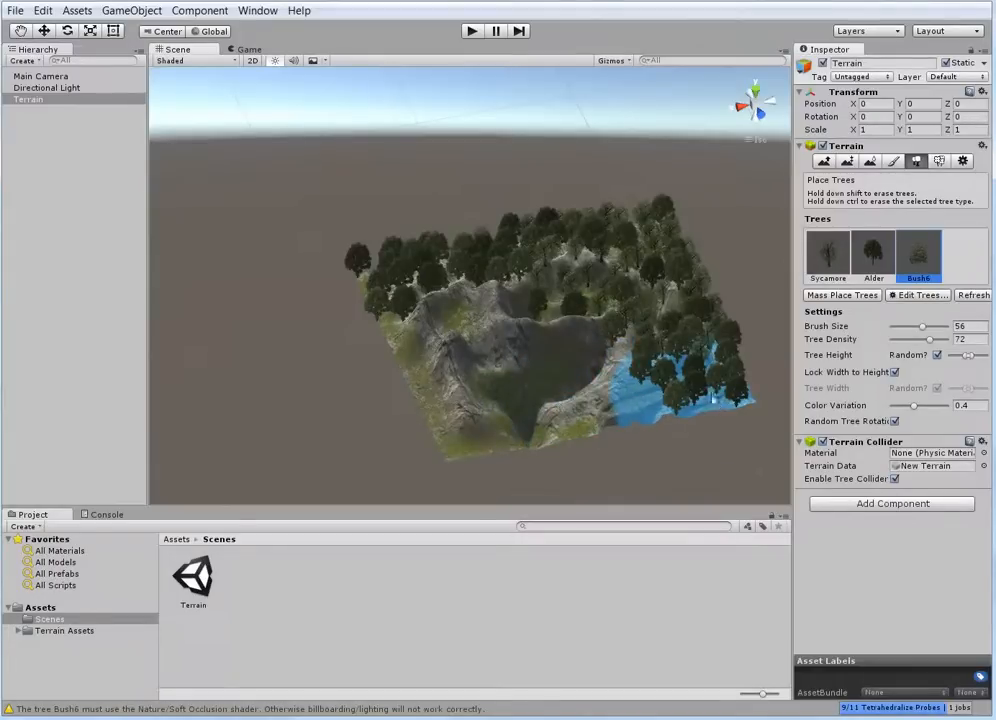
pyautogui.scroll(3, 690, 378)
pyautogui.scroll(-8, 680, 400)
pyautogui.moveTo(550, 402); pyautogui.dragTo(652, 451, button='right')
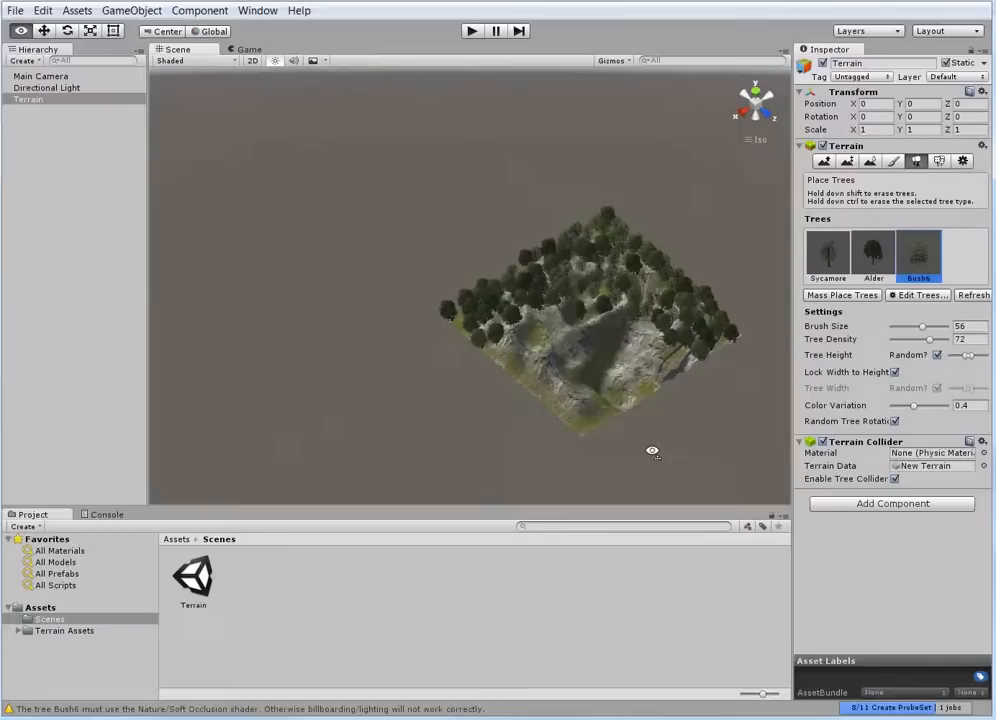
pyautogui.scroll(-5, 588, 329)
pyautogui.scroll(10, 590, 329)
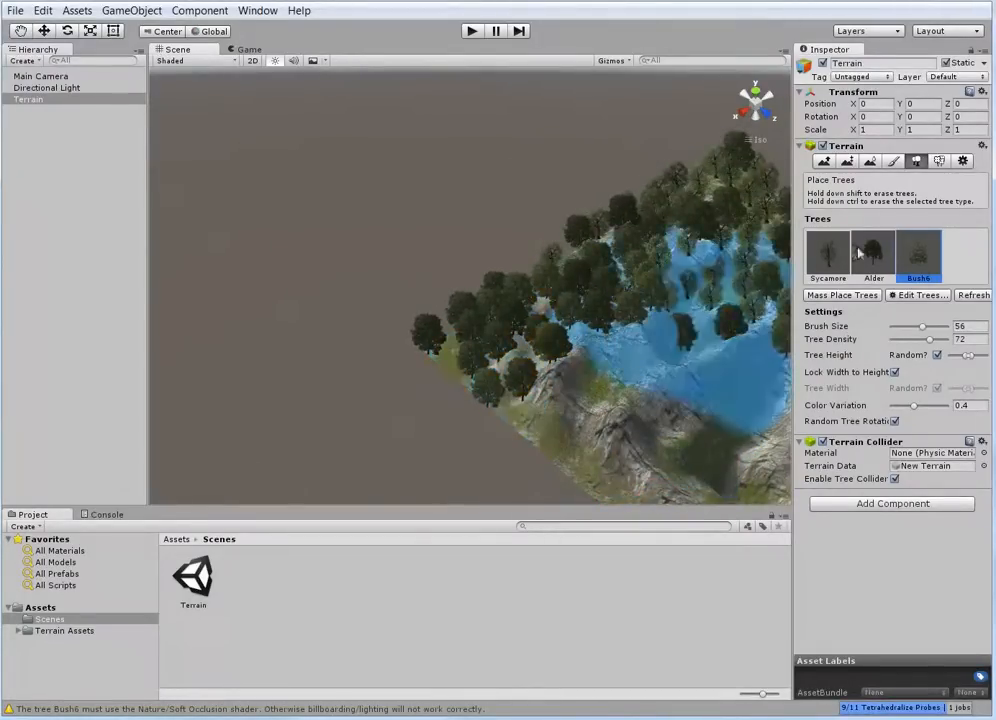
# Try to plant Bush6 on the mountain with brush size 65, and raise the random tree height range to its maximum
pyautogui.click(920, 273)
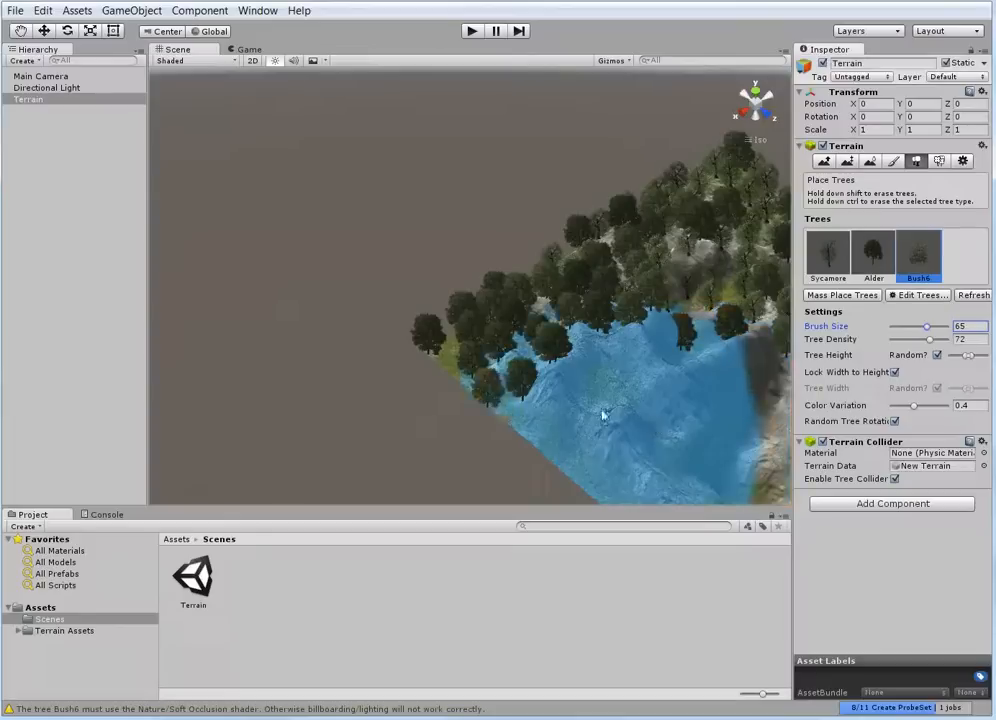
pyautogui.scroll(-5, 612, 390)
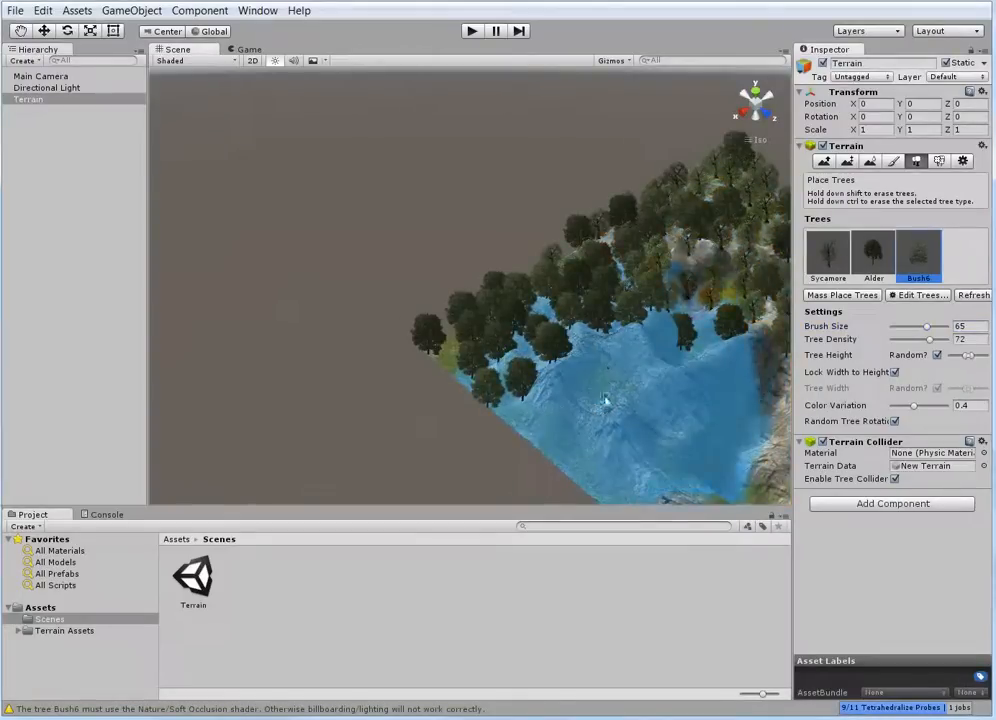
pyautogui.scroll(7, 590, 390)
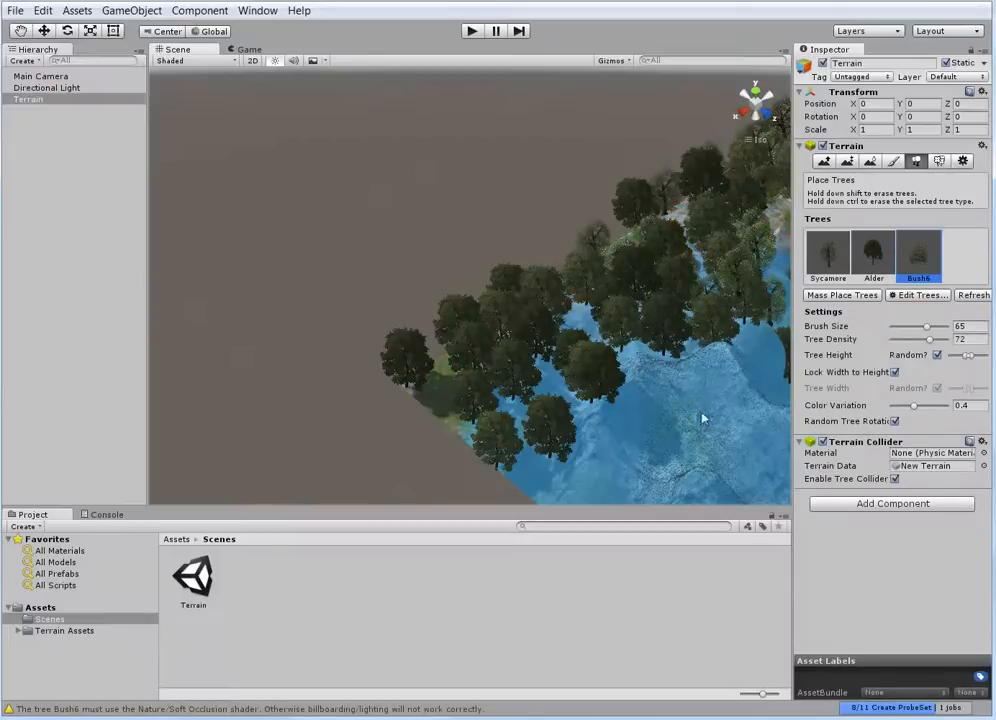
pyautogui.moveTo(973, 356); pyautogui.dragTo(988, 356)
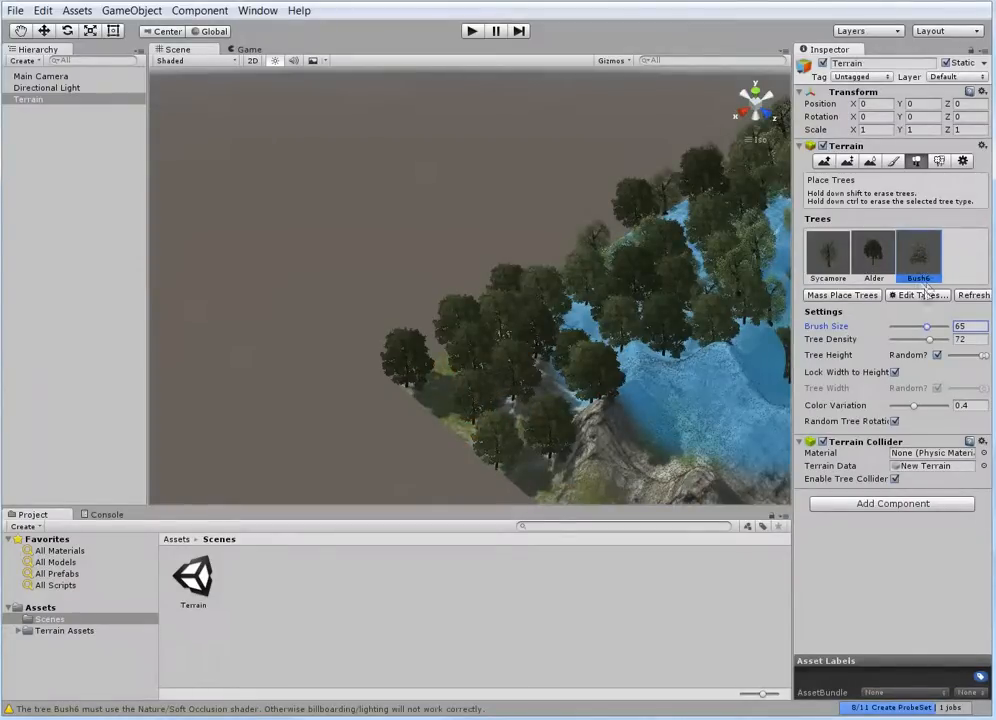
# Remove the Bush6 type from the terrain's trees
pyautogui.click(920, 295)
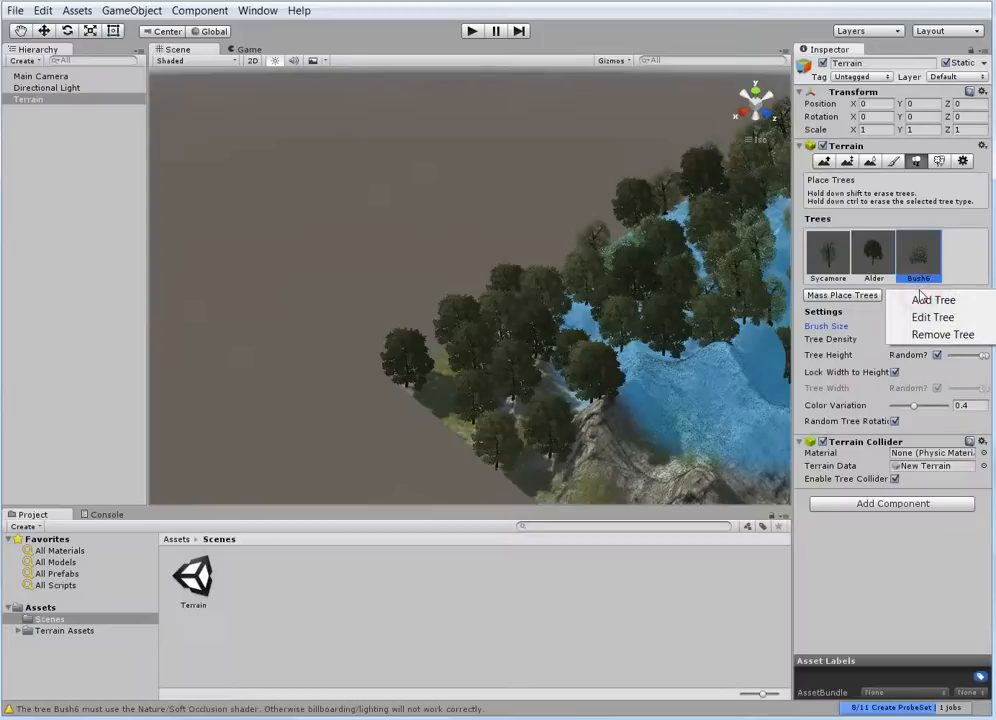
pyautogui.click(932, 335)
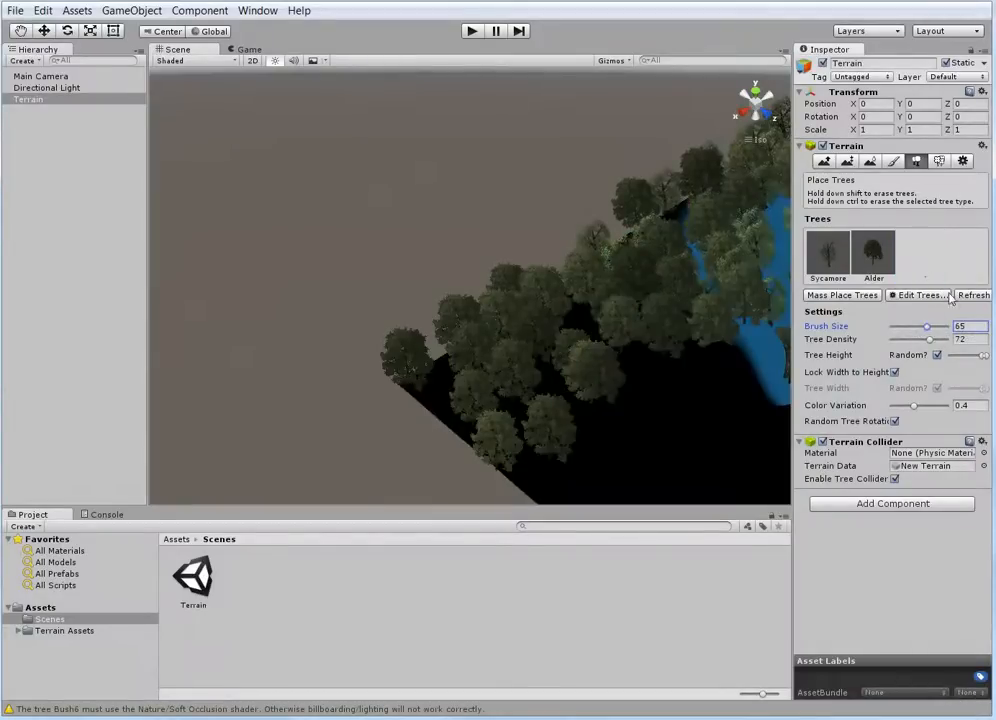
# Erase trees of every type across the whole terrain with brush size 65, and undo the erasure
pyautogui.scroll(-5, 763, 354)
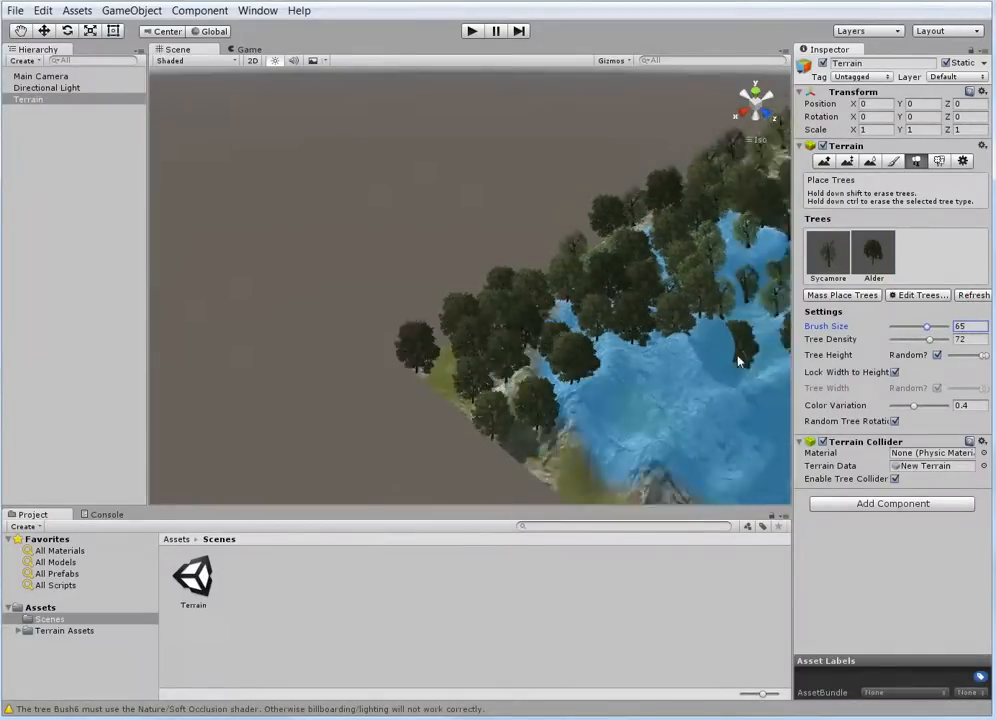
pyautogui.keyDown('alt'); pyautogui.moveTo(740, 340); pyautogui.dragTo(480, 325); pyautogui.keyUp('alt')
pyautogui.scroll(4, 470, 320)
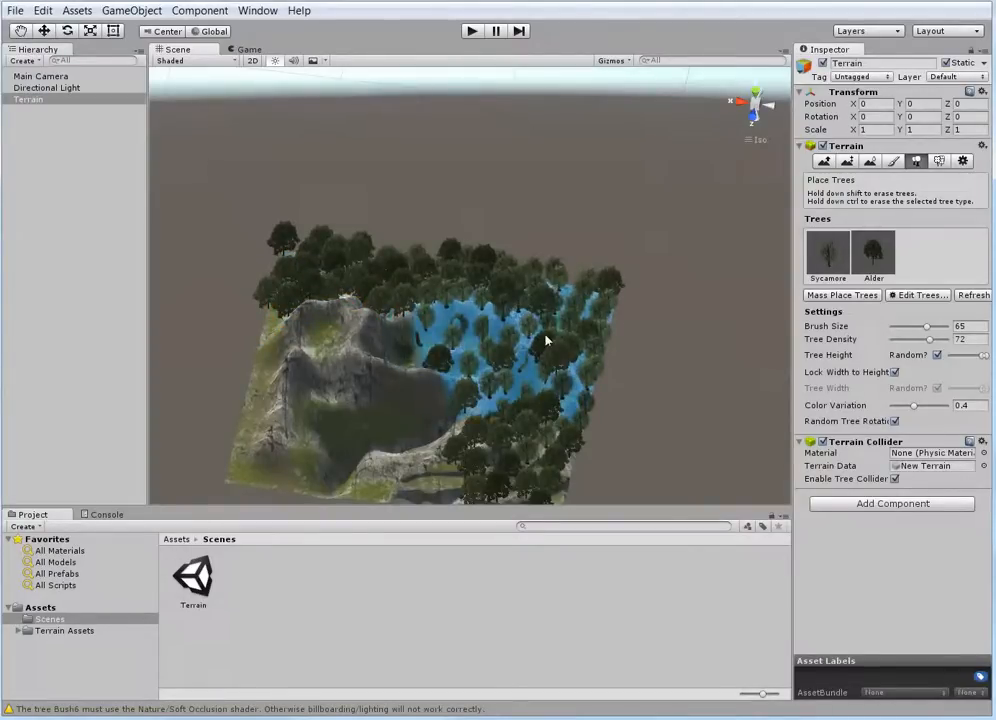
pyautogui.click(835, 262)
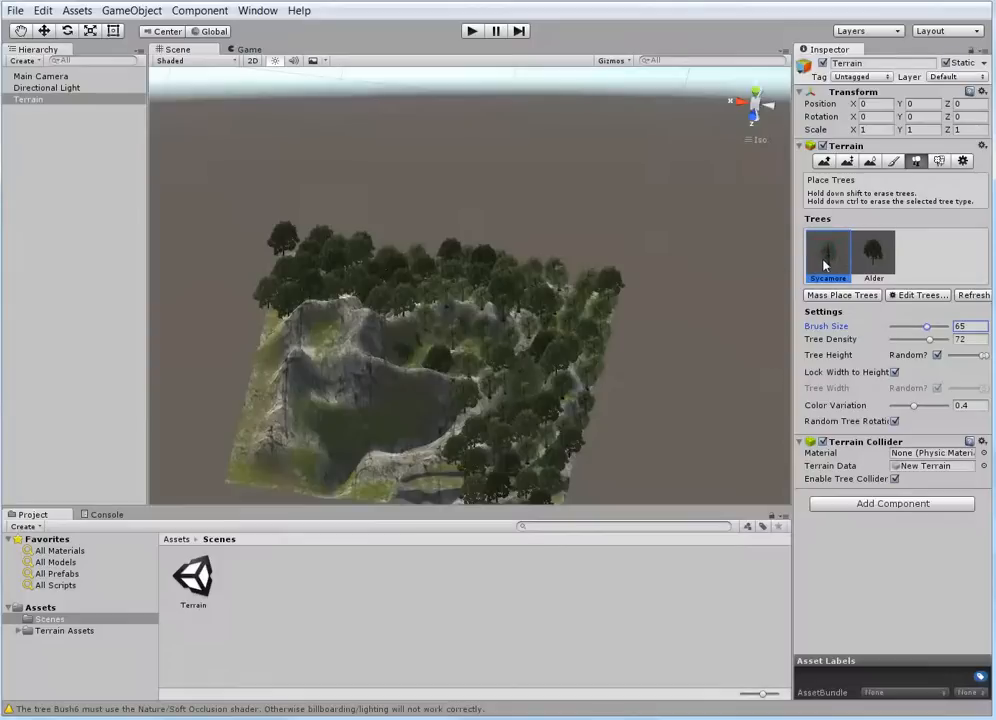
pyautogui.click(874, 257)
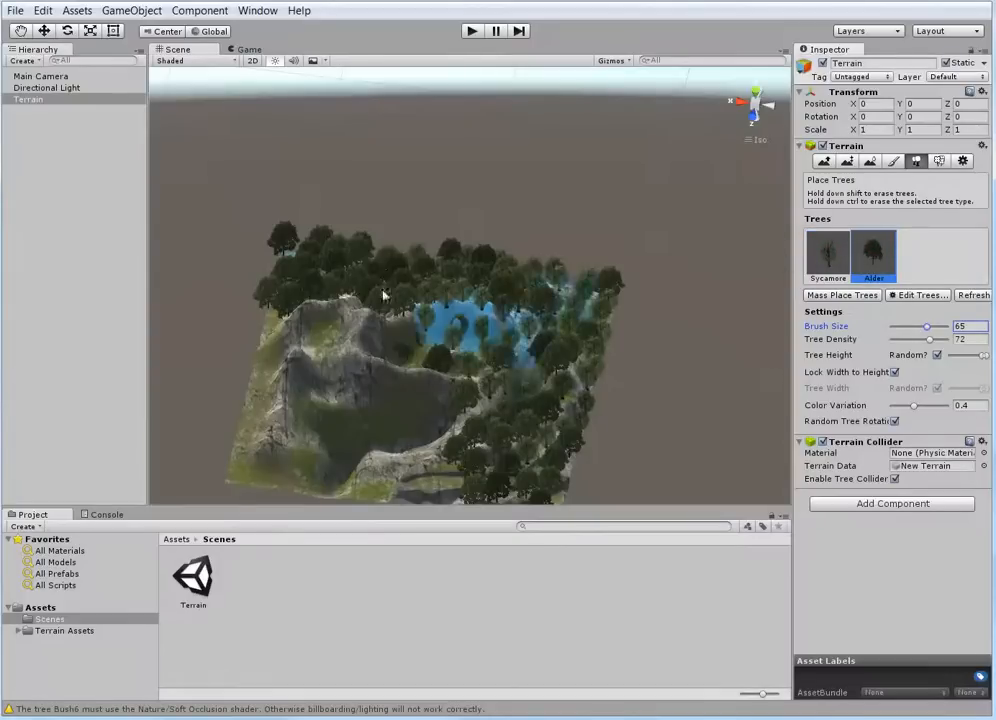
pyautogui.keyDown('shift'); pyautogui.click(299, 290); pyautogui.keyUp('shift')
pyautogui.moveTo(303, 290)
pyautogui.keyDown('shift'); pyautogui.mouseDown()
pyautogui.moveTo(496, 289)
pyautogui.moveTo(485, 422)
pyautogui.moveTo(451, 360)
pyautogui.moveTo(530, 357)
pyautogui.mouseUp(); pyautogui.keyUp('shift')
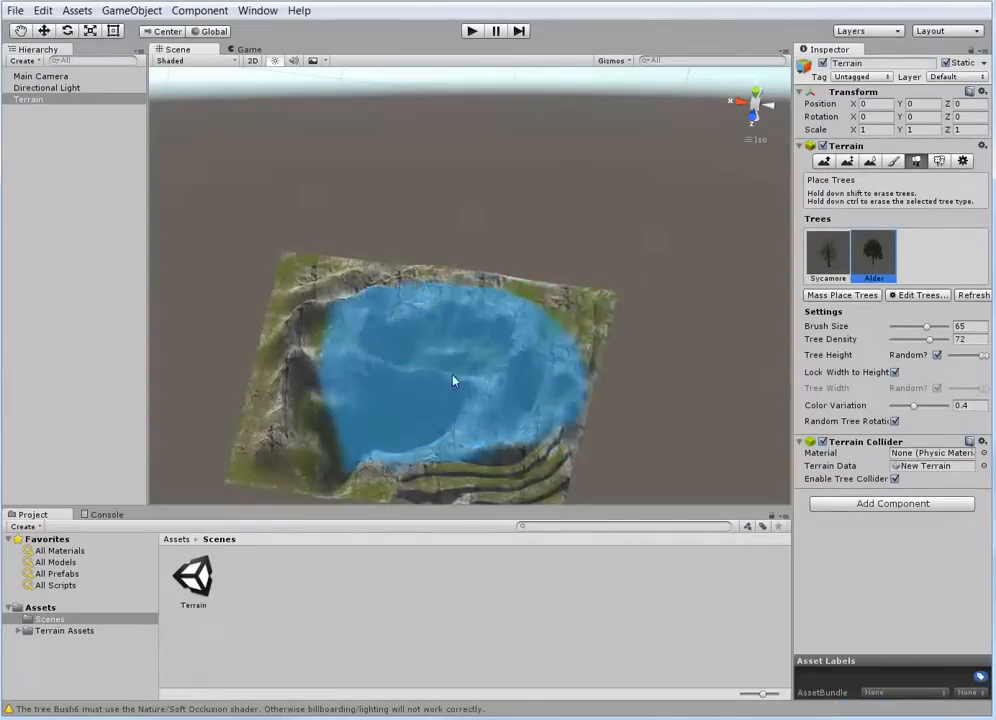
pyautogui.hotkey('ctrl', 'z')
# Erase only the Sycamore trees from the wooded corner and slopes, and undo back to the full forest
pyautogui.click(834, 262)
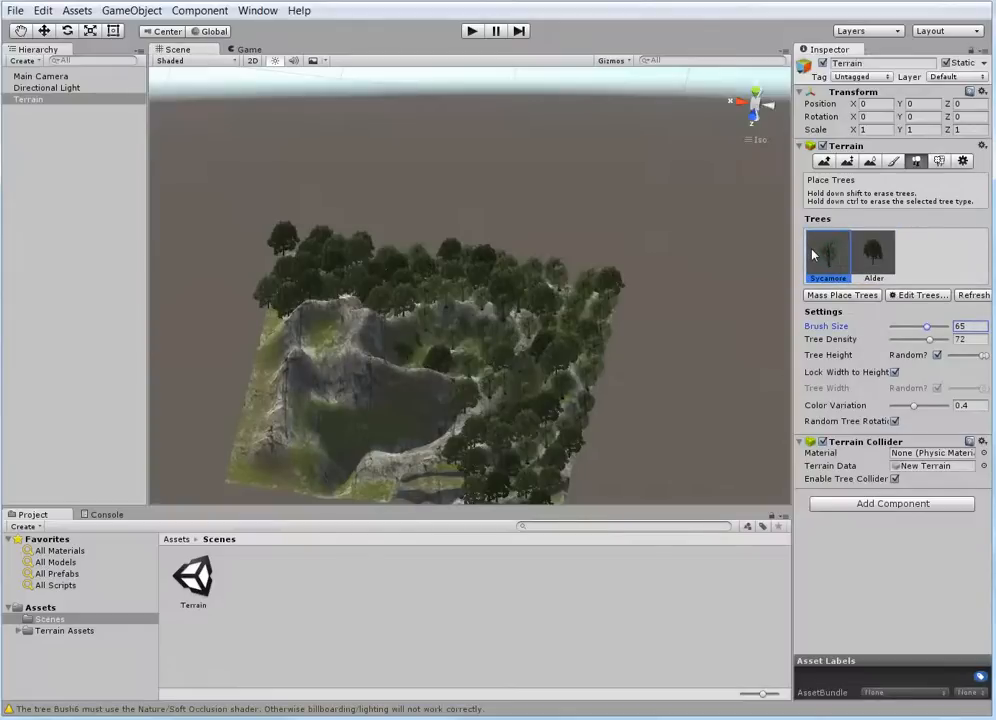
pyautogui.moveTo(637, 290)
pyautogui.keyDown('shift'); pyautogui.mouseDown()
pyautogui.moveTo(600, 290)
pyautogui.moveTo(582, 328)
pyautogui.moveTo(540, 370)
pyautogui.moveTo(512, 363)
pyautogui.mouseUp(); pyautogui.keyUp('shift')
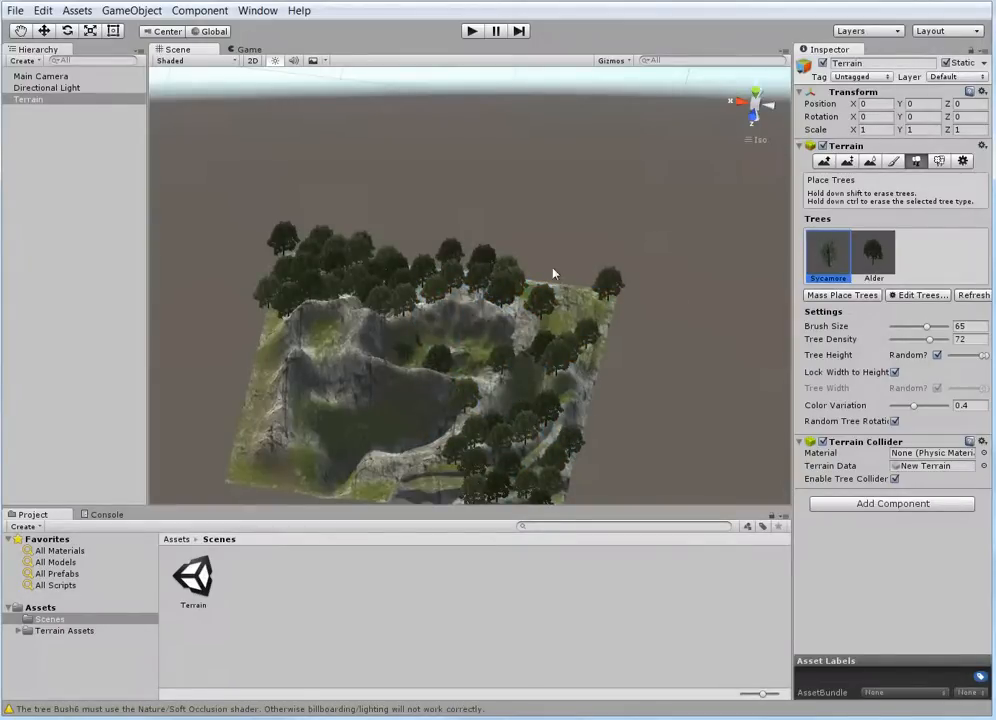
pyautogui.hotkey('ctrl', 'z')
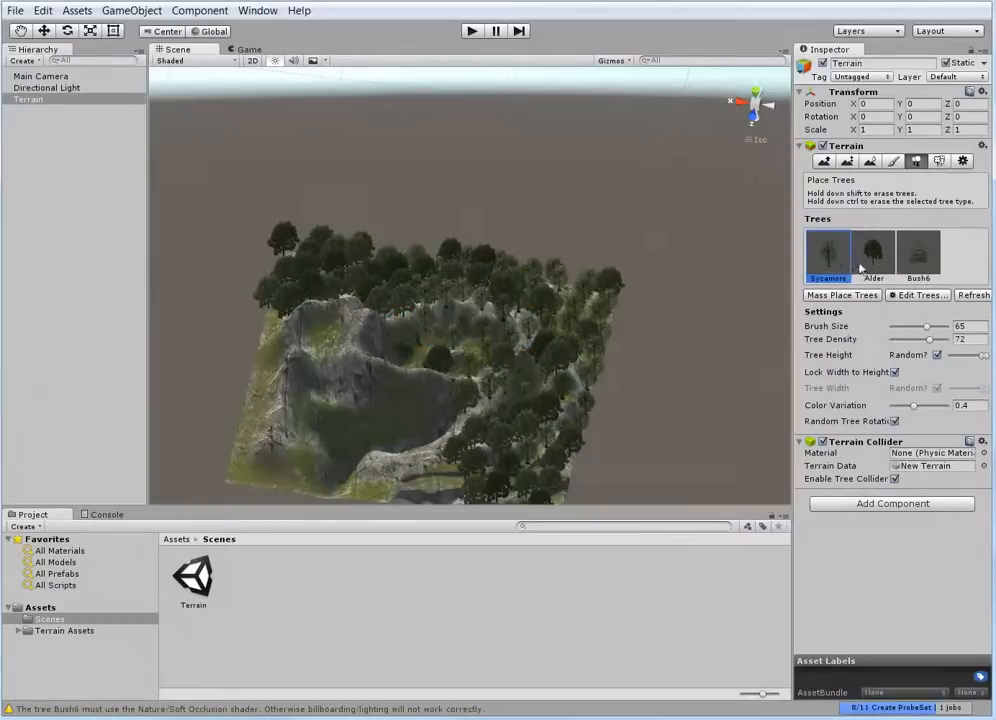
# Remove the restored Bush6 type from the terrain's trees and refresh them
pyautogui.click(872, 262)
pyautogui.click(920, 263)
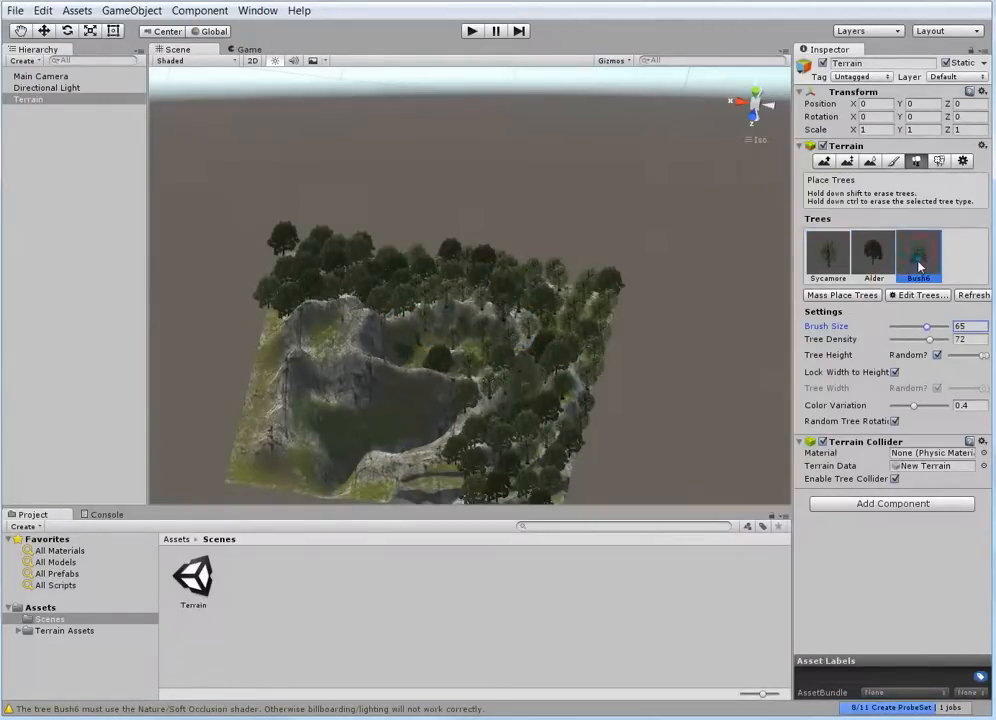
pyautogui.click(920, 297)
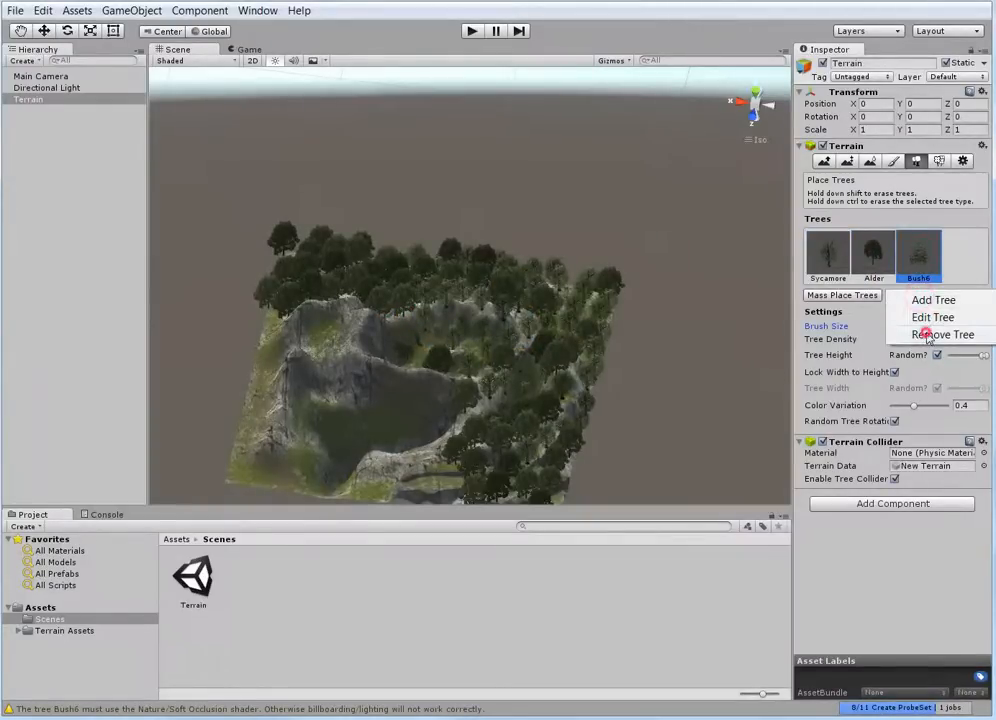
pyautogui.click(883, 336)
pyautogui.click(973, 296)
# Erase only the Alder trees across the terrain with brush size 65, leaving the Sycamores
pyautogui.click(873, 252)
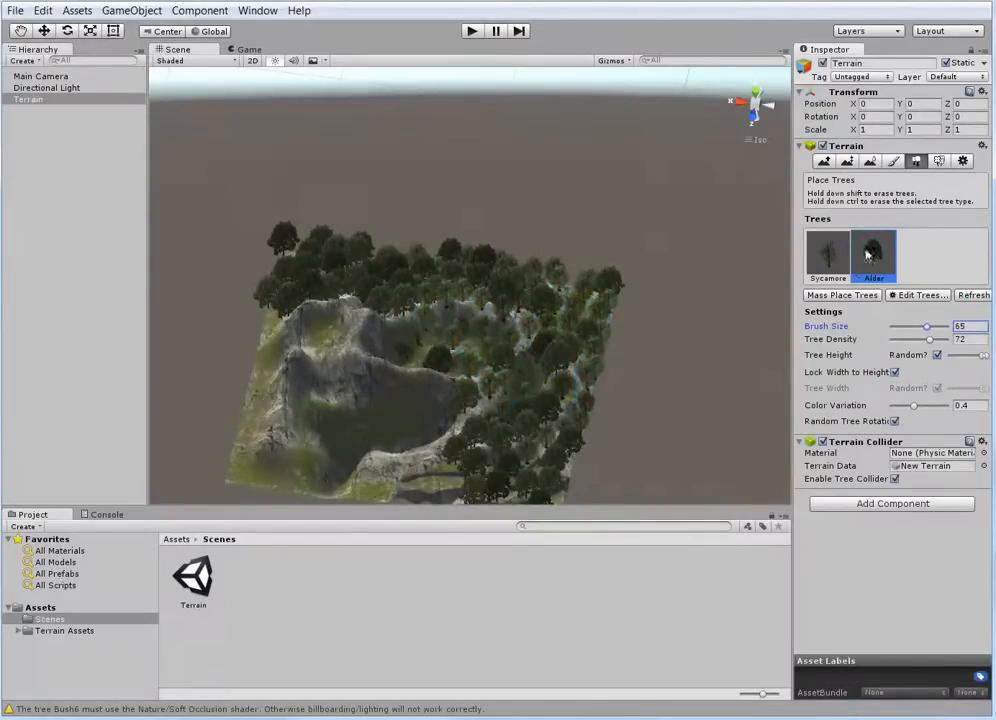
pyautogui.moveTo(567, 325)
pyautogui.keyDown('ctrl'); pyautogui.mouseDown()
pyautogui.moveTo(576, 349)
pyautogui.moveTo(536, 410)
pyautogui.moveTo(445, 330)
pyautogui.moveTo(310, 283)
pyautogui.moveTo(545, 459)
pyautogui.mouseUp(); pyautogui.keyUp('ctrl')
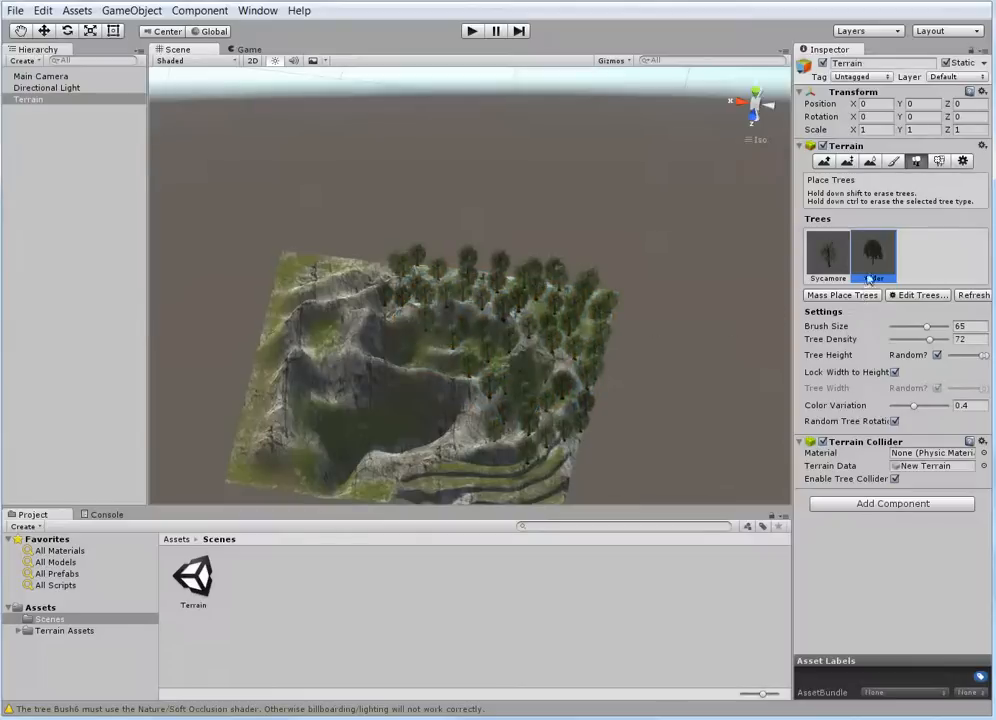
# Plant dense Alder trees over the back ridge and the slope above the terraces with brush size 45
pyautogui.click(848, 258)
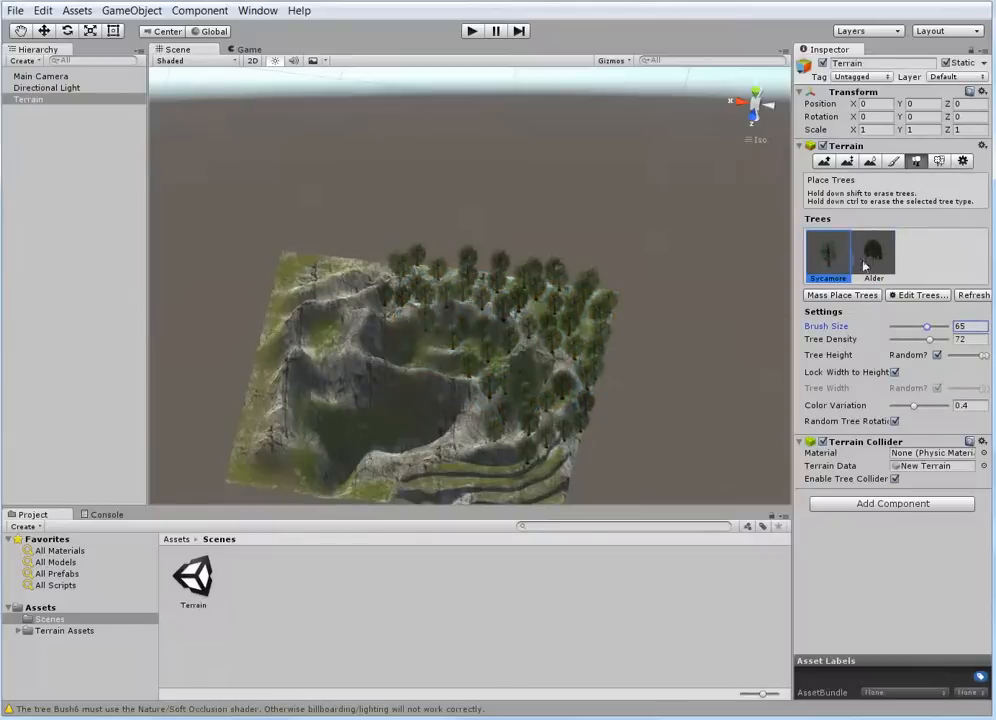
pyautogui.click(865, 265)
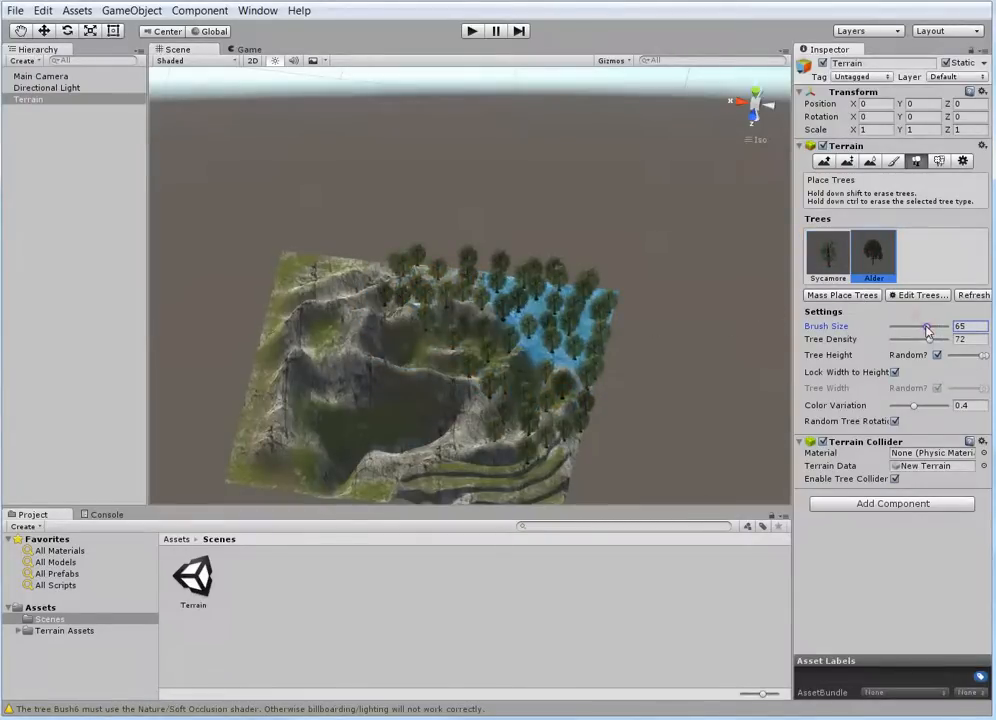
pyautogui.moveTo(520, 298)
pyautogui.mouseDown()
pyautogui.moveTo(338, 303)
pyautogui.moveTo(312, 342)
pyautogui.mouseUp()
pyautogui.moveTo(585, 362)
pyautogui.mouseDown()
pyautogui.moveTo(574, 407)
pyautogui.moveTo(525, 356)
pyautogui.mouseUp()
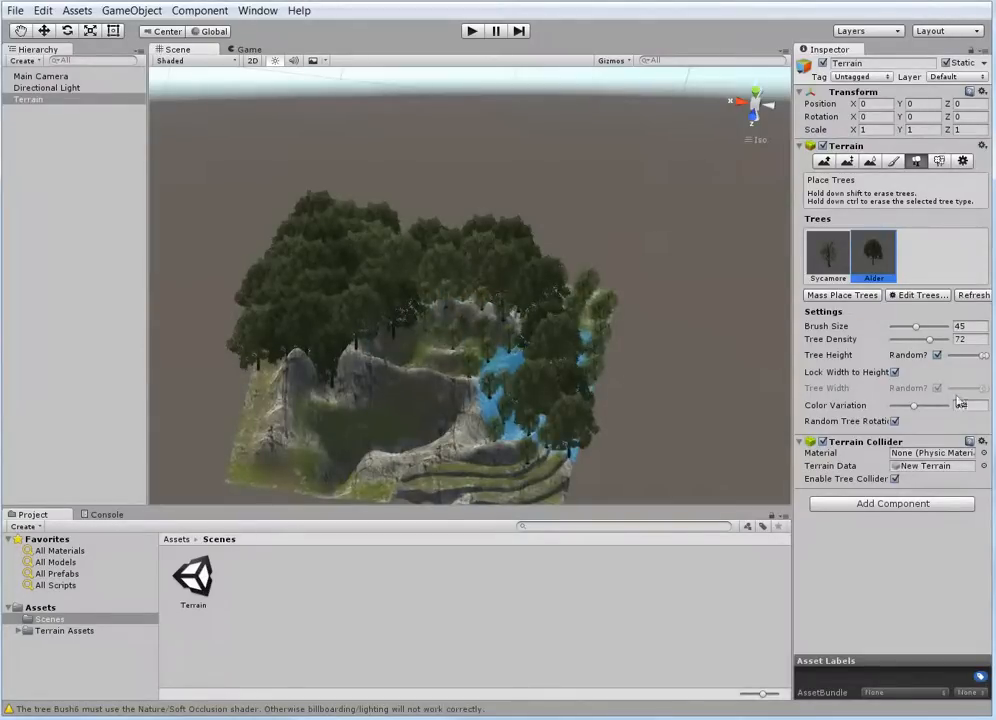
# Plant Alders across the front valley and terraces using a wide random tree height range, and add some at the minimum height
pyautogui.click(982, 362)
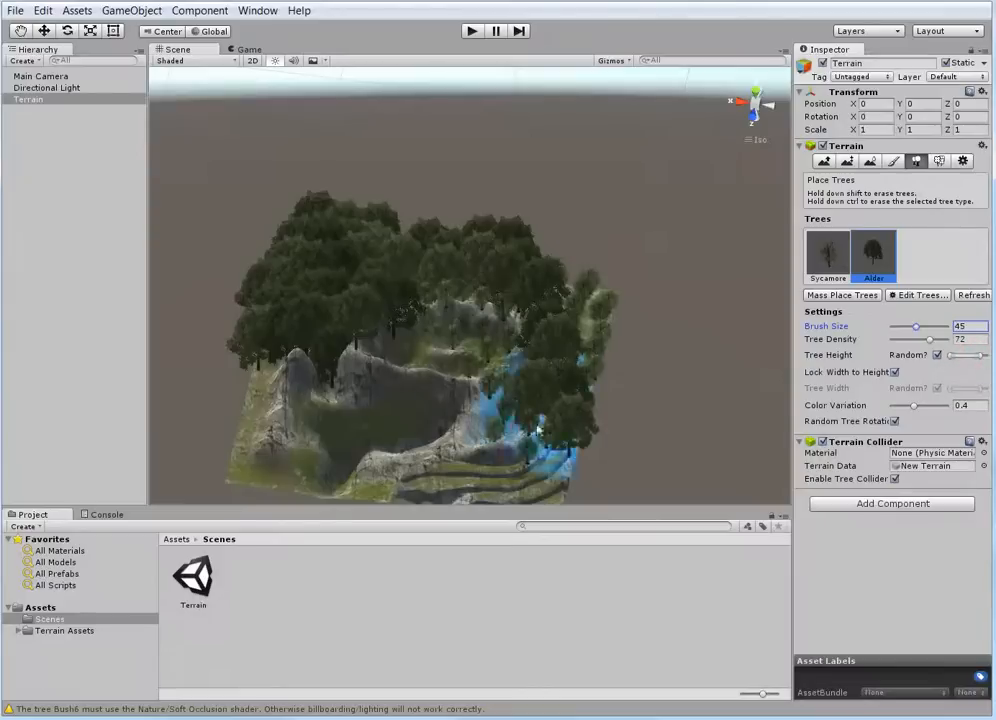
pyautogui.moveTo(540, 420)
pyautogui.mouseDown()
pyautogui.moveTo(410, 440)
pyautogui.moveTo(300, 410)
pyautogui.moveTo(268, 447)
pyautogui.mouseUp()
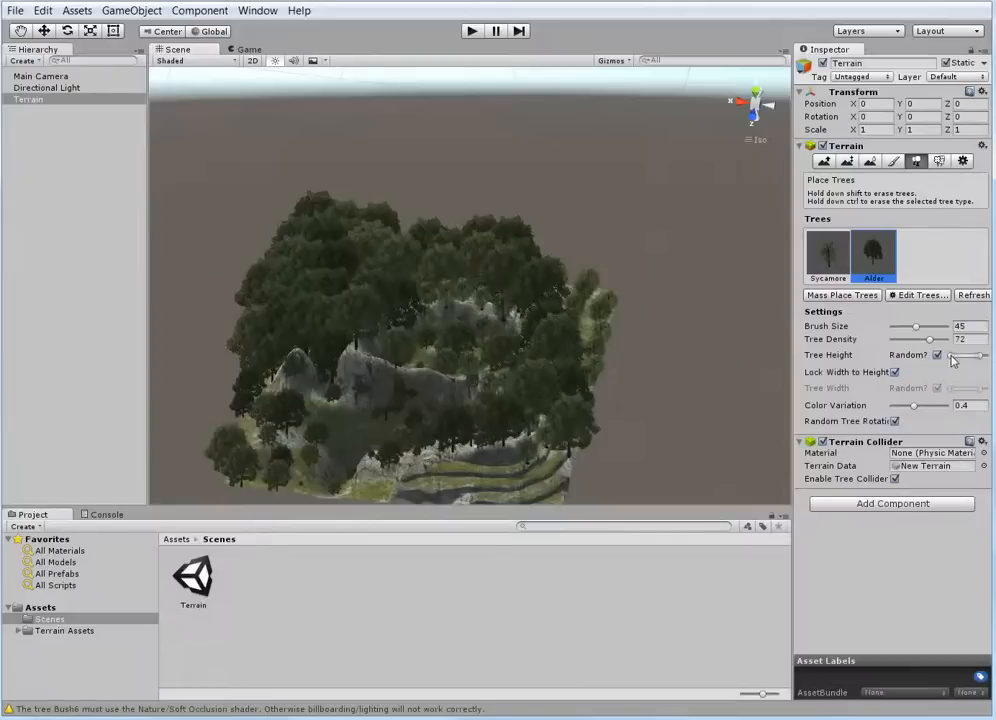
pyautogui.moveTo(559, 439); pyautogui.dragTo(438, 438)
pyautogui.click(983, 356)
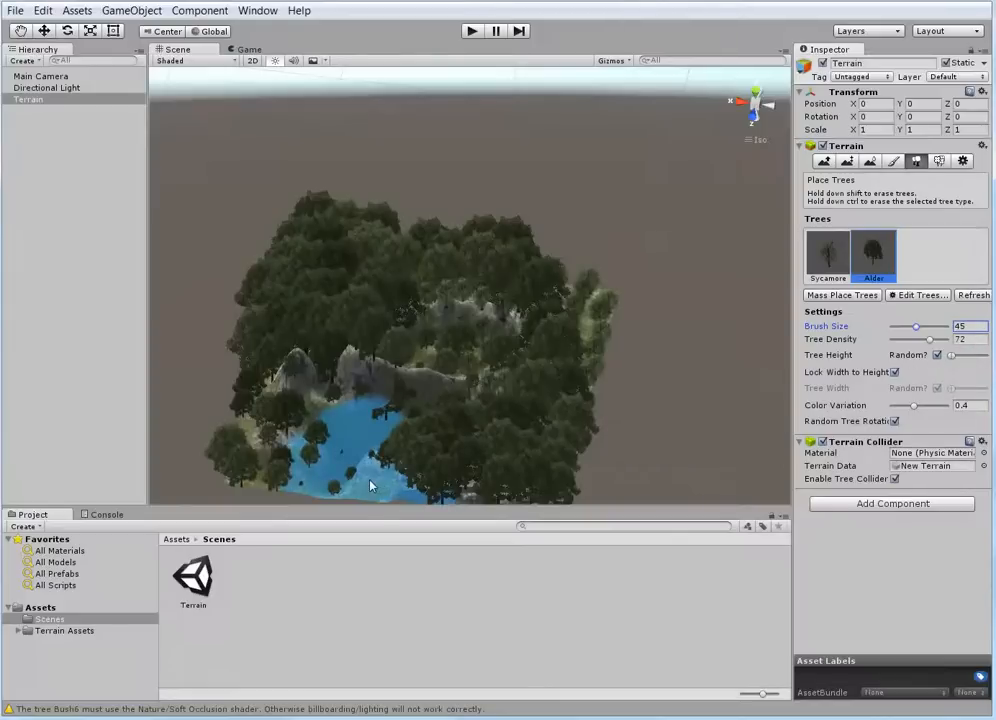
pyautogui.moveTo(345, 460)
pyautogui.mouseDown()
pyautogui.moveTo(380, 465)
pyautogui.moveTo(372, 470)
pyautogui.moveTo(321, 425)
pyautogui.mouseUp()
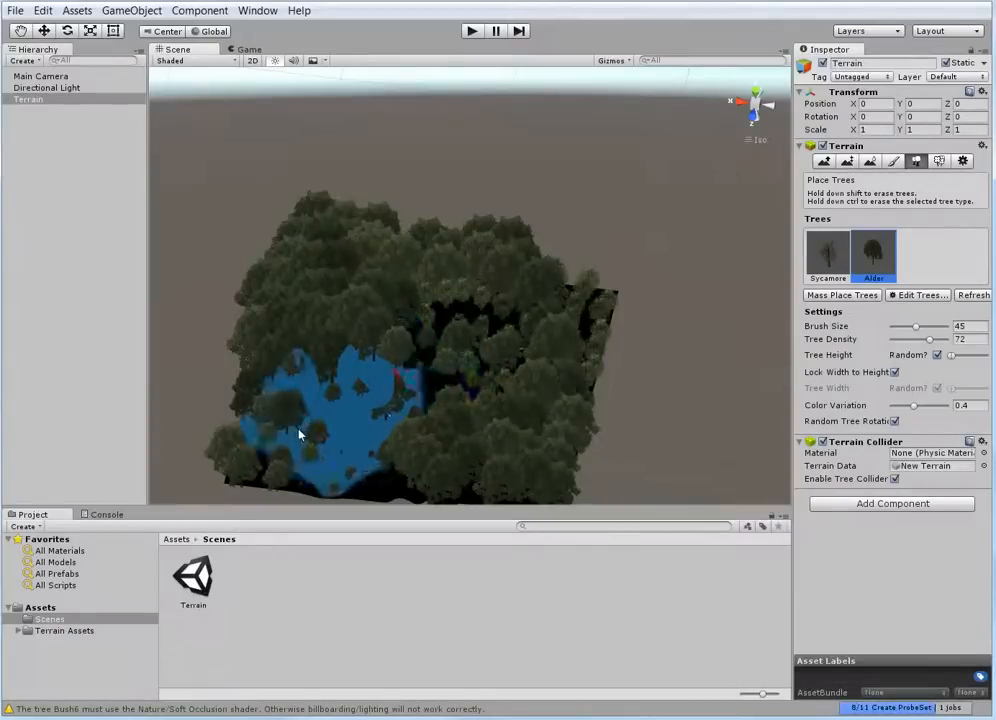
# Set a mid-range random tree height, clear all trees from the terrain, and plant Sycamores along its back edge with brush size 45
pyautogui.moveTo(953, 357)
pyautogui.mouseDown()
pyautogui.moveTo(978, 357)
pyautogui.moveTo(963, 356)
pyautogui.mouseUp()
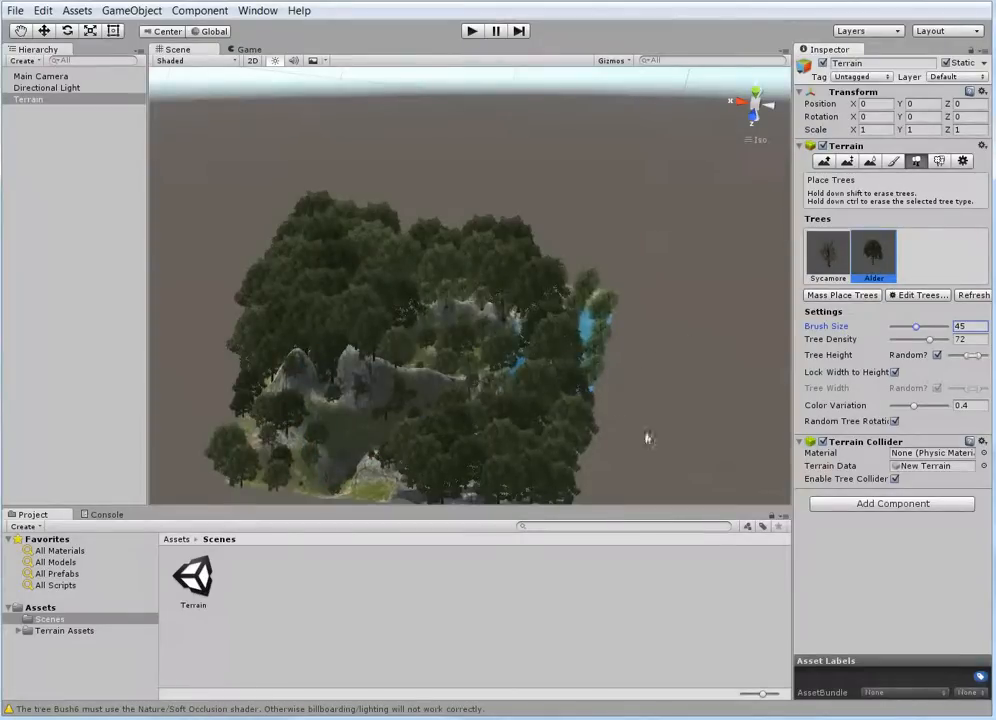
pyautogui.moveTo(480, 363)
pyautogui.keyDown('shift'); pyautogui.mouseDown()
pyautogui.moveTo(540, 311)
pyautogui.moveTo(329, 280)
pyautogui.moveTo(262, 336)
pyautogui.moveTo(400, 485)
pyautogui.moveTo(563, 363)
pyautogui.moveTo(400, 240)
pyautogui.moveTo(575, 317)
pyautogui.mouseUp(); pyautogui.keyUp('shift')
pyautogui.click(829, 248)
pyautogui.moveTo(510, 300)
pyautogui.keyDown('ctrl'); pyautogui.mouseDown()
pyautogui.moveTo(407, 278)
pyautogui.moveTo(512, 482)
pyautogui.moveTo(389, 325)
pyautogui.moveTo(351, 311)
pyautogui.mouseUp(); pyautogui.keyUp('ctrl')
pyautogui.click(362, 300)
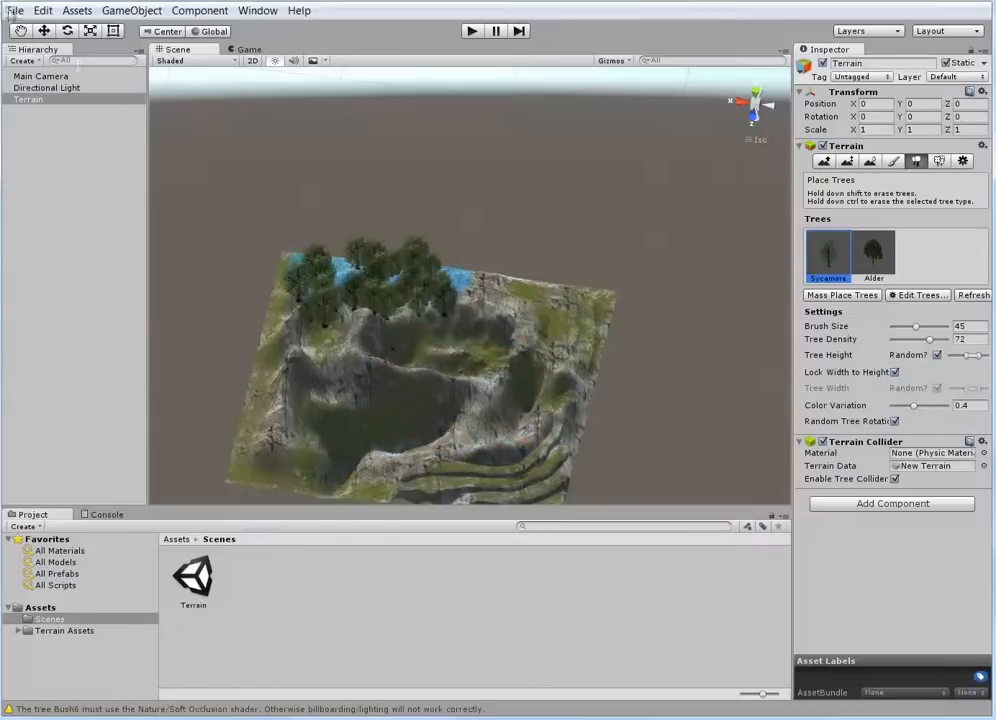
# Save the Terrain scene and save the project
pyautogui.click(15, 11)
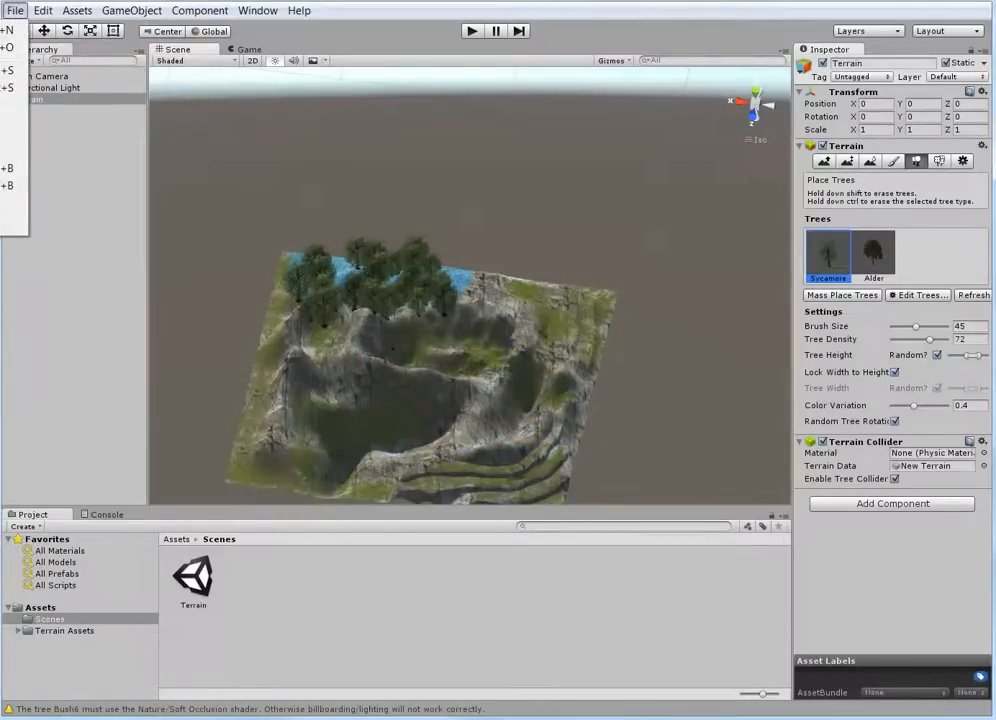
pyautogui.click(8, 70)
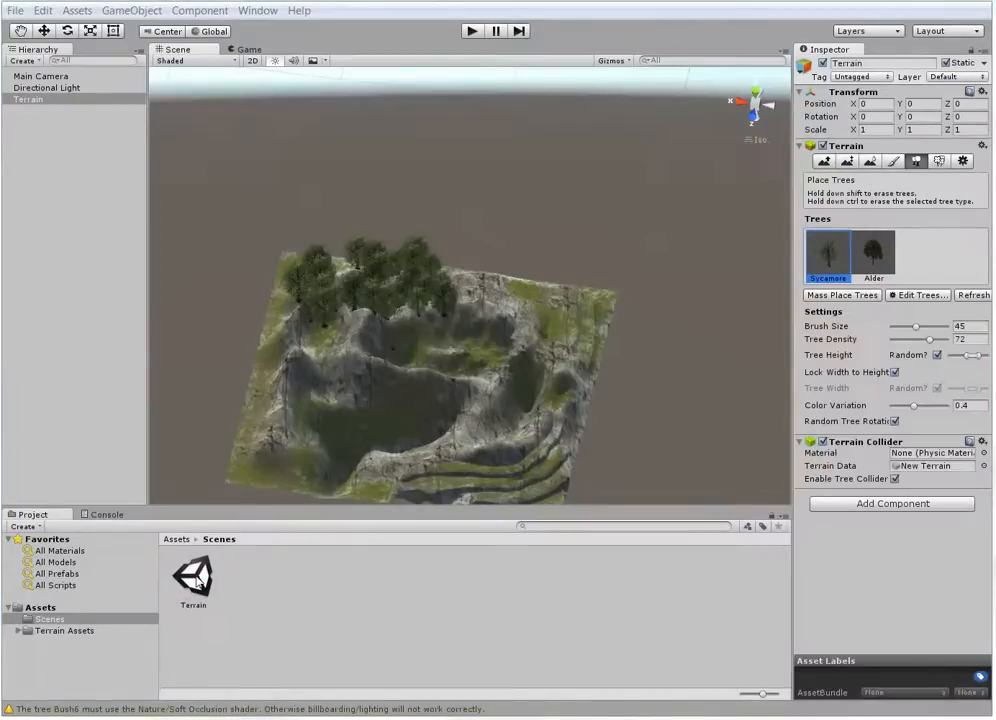
pyautogui.click(15, 11)
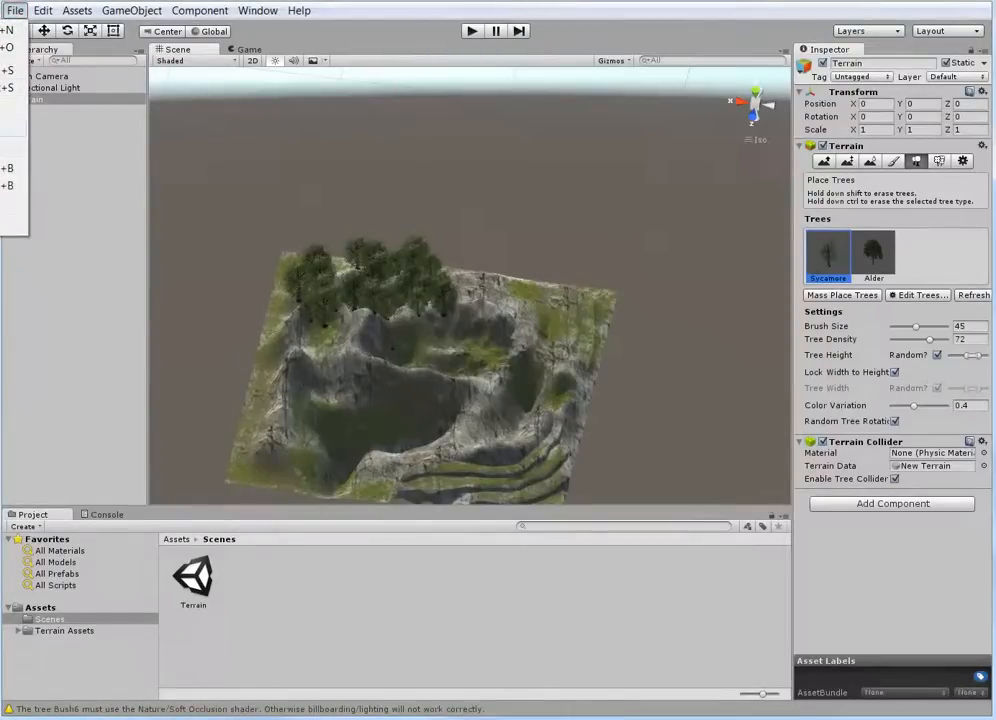
pyautogui.click(6, 145)
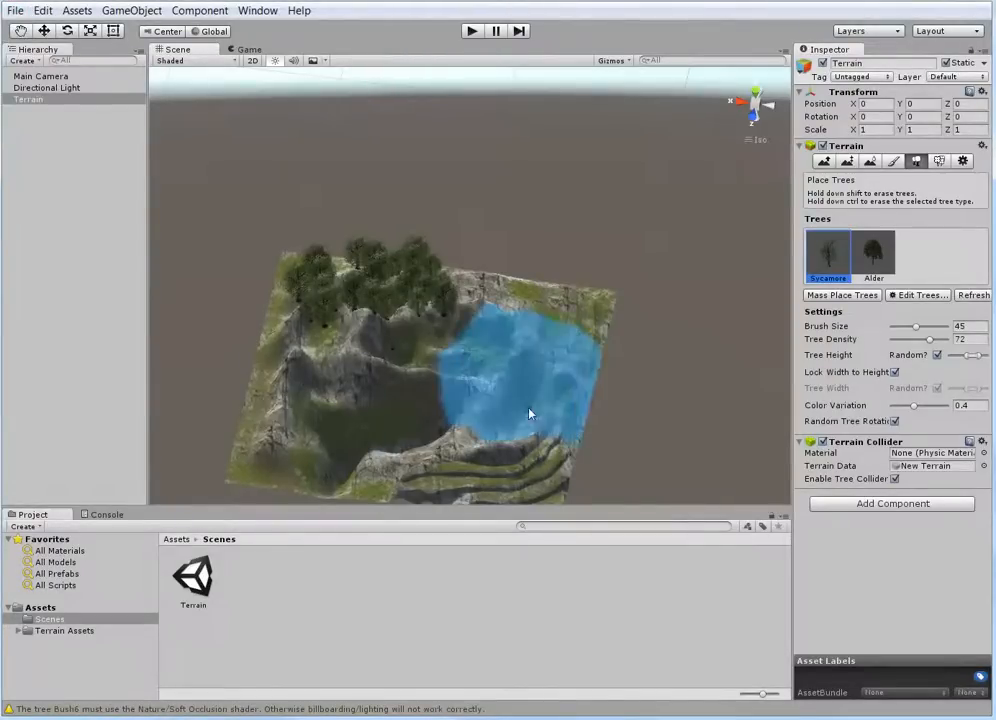
pyautogui.click(15, 11)
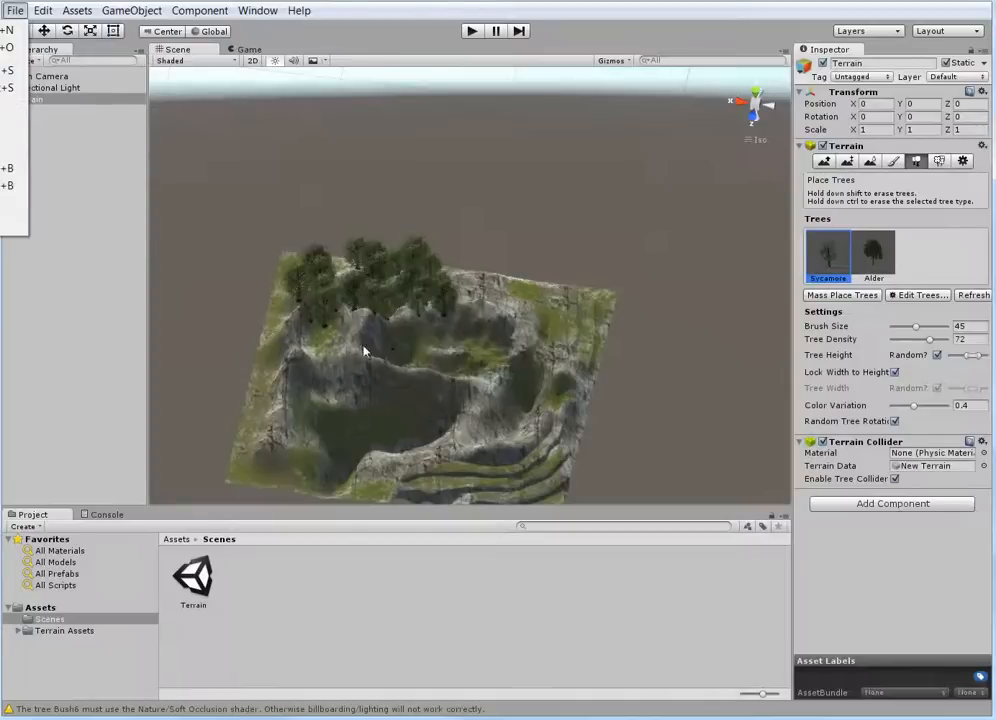
pyautogui.click(232, 373)
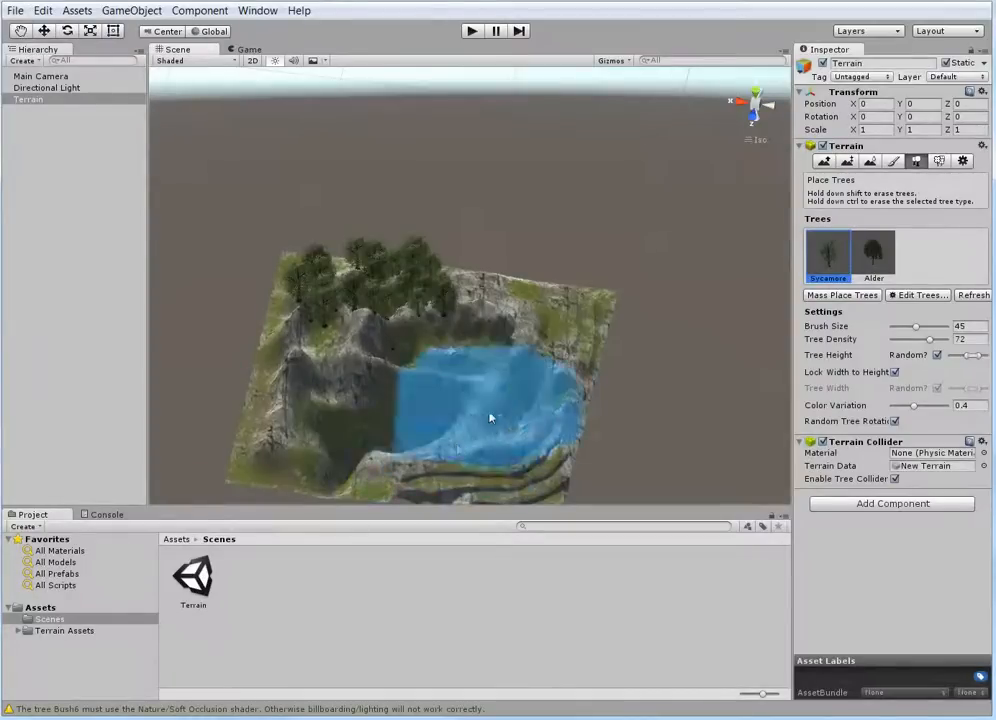